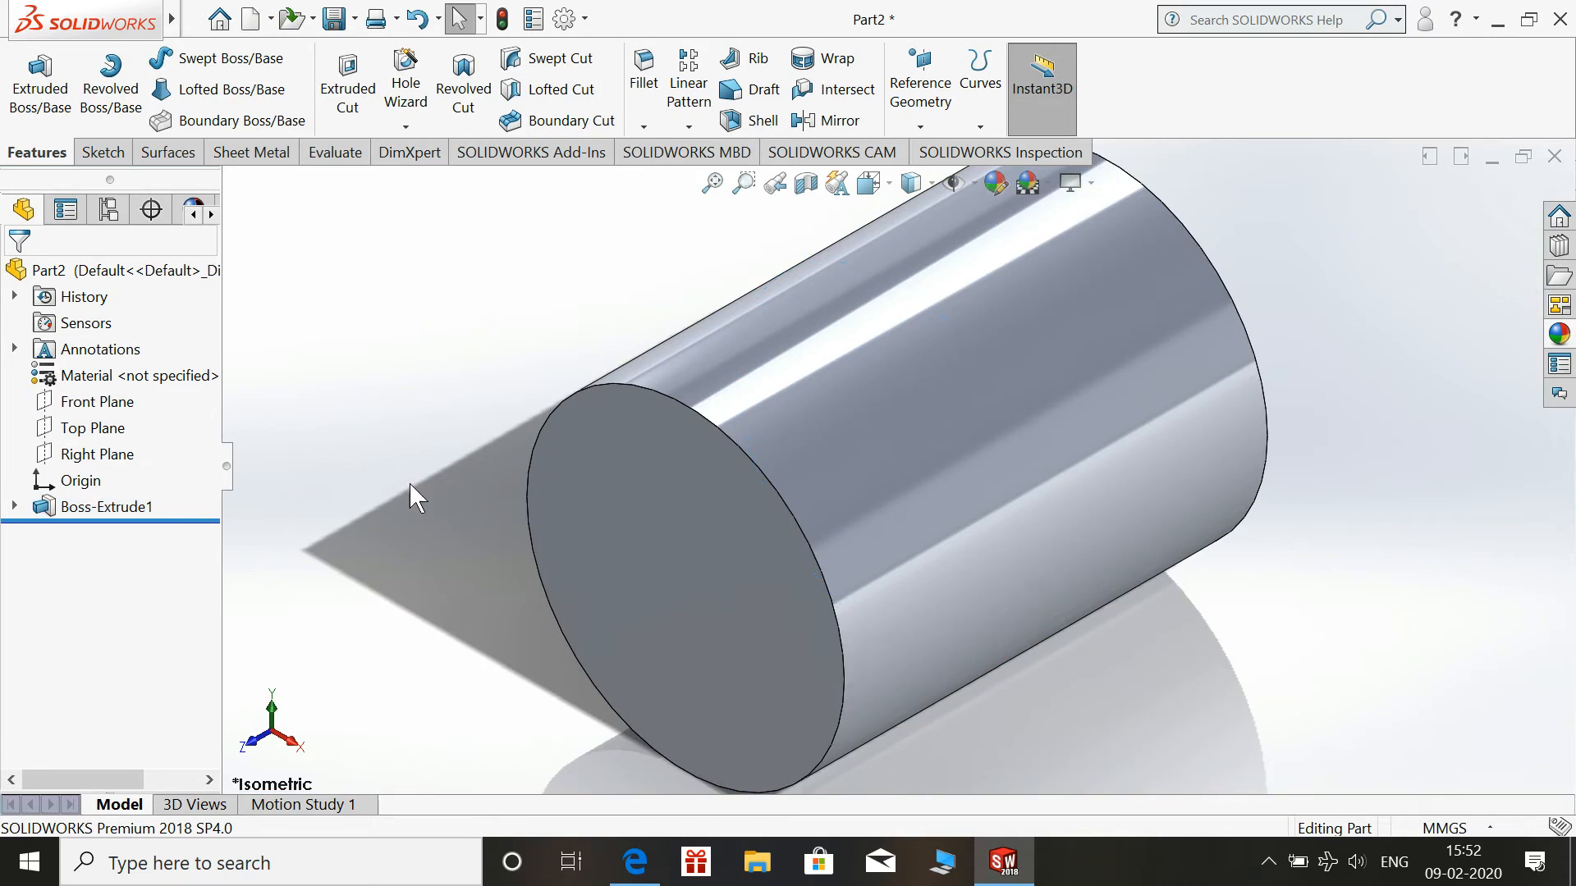
Start a new sketch on the Right Plane and orient the view normal to it
scroll(1038, 602, "down", 1)
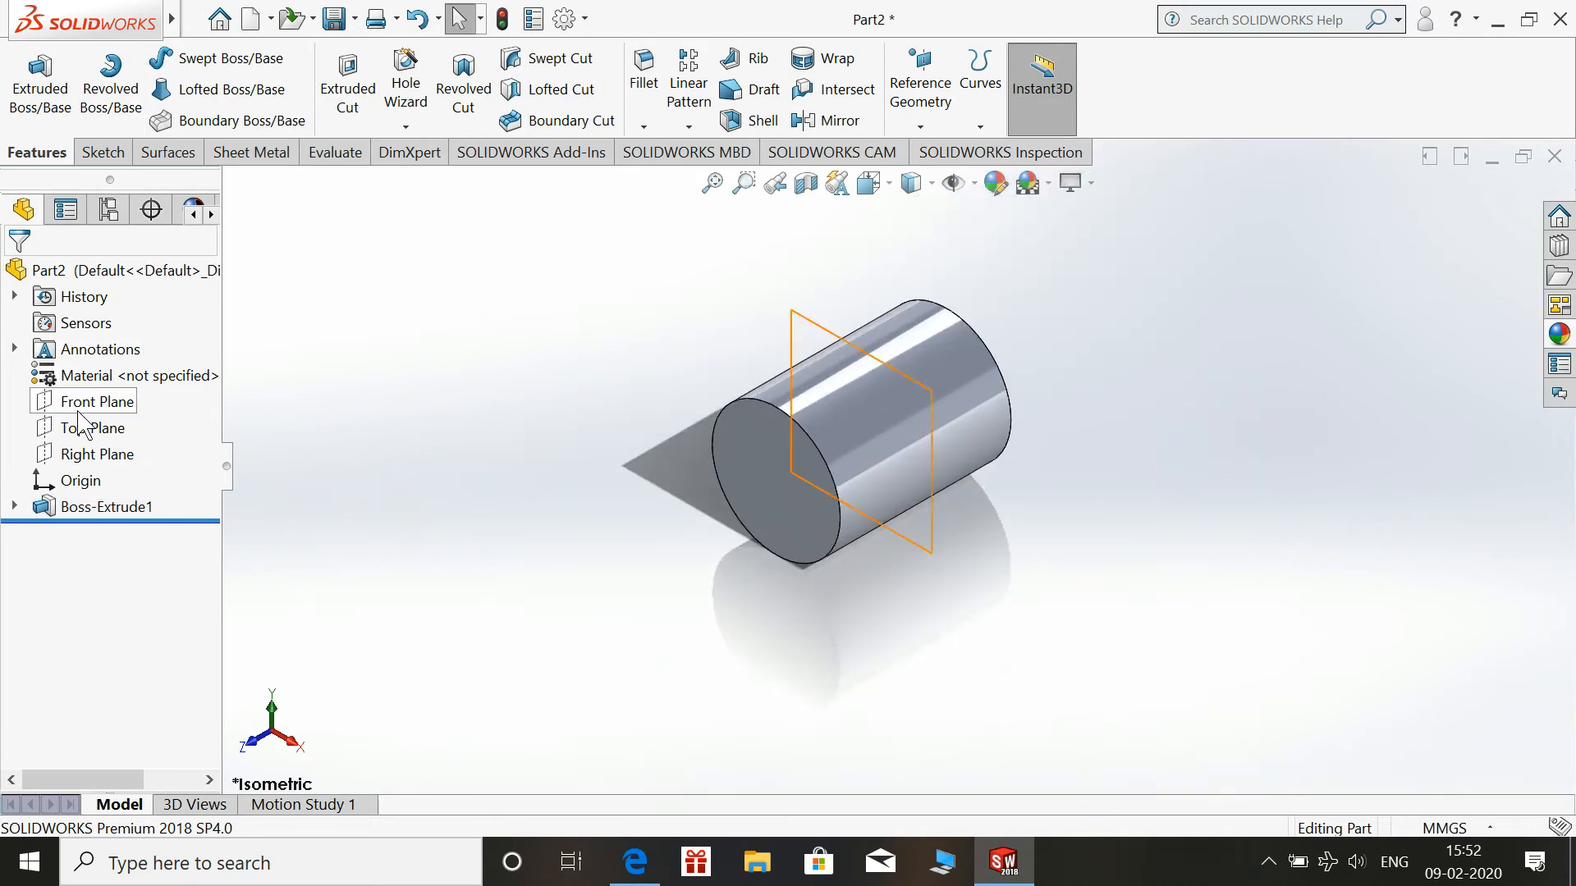
left_click(97, 454)
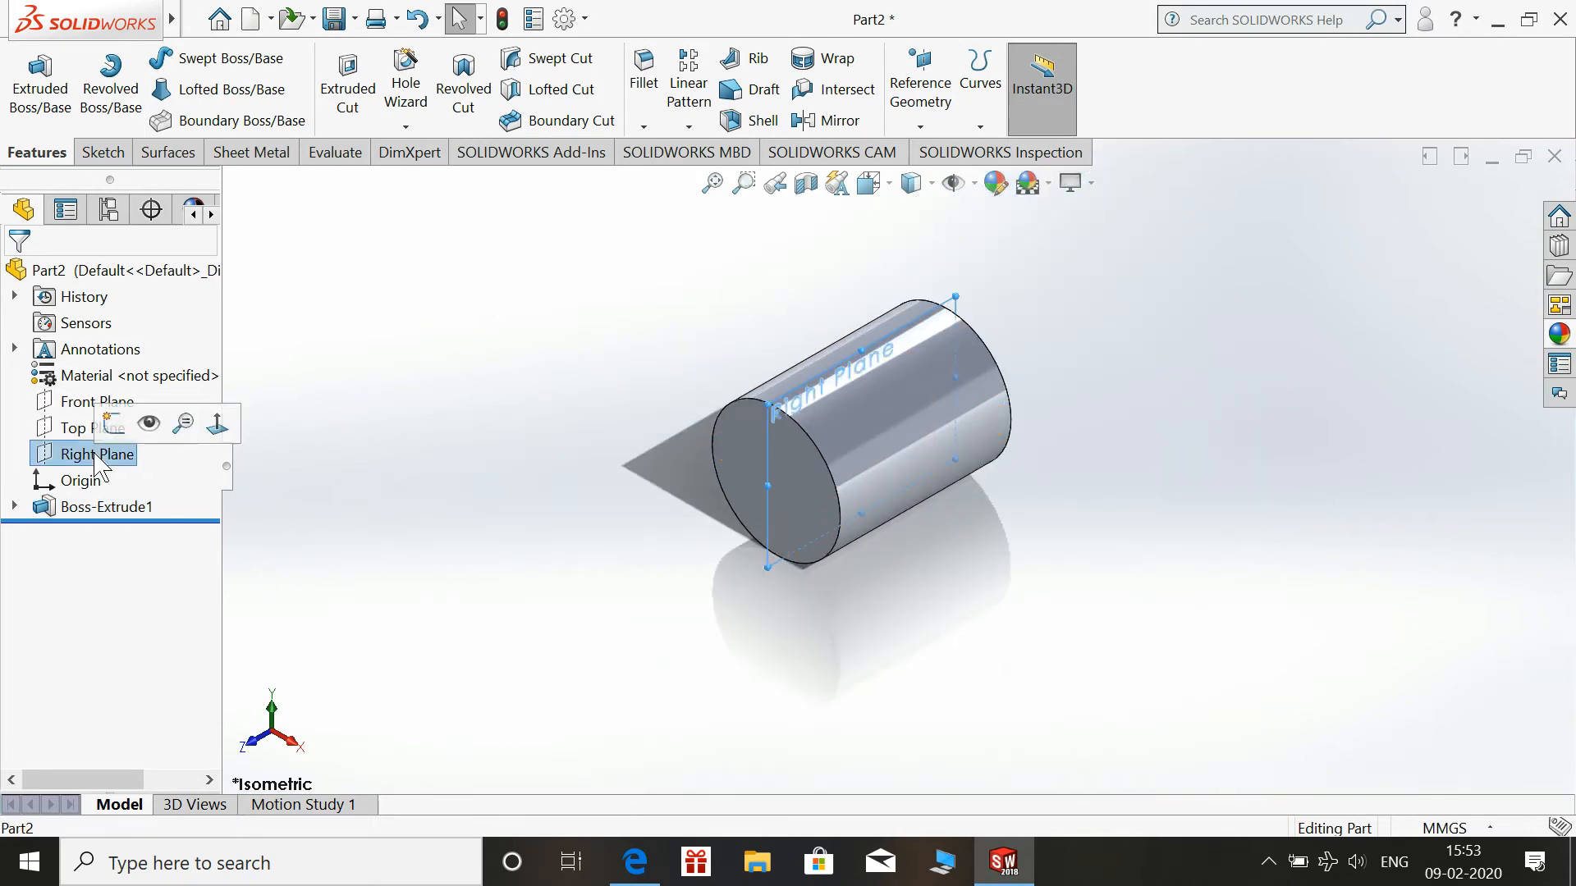
left_click(147, 420)
key("space")
left_click(781, 444)
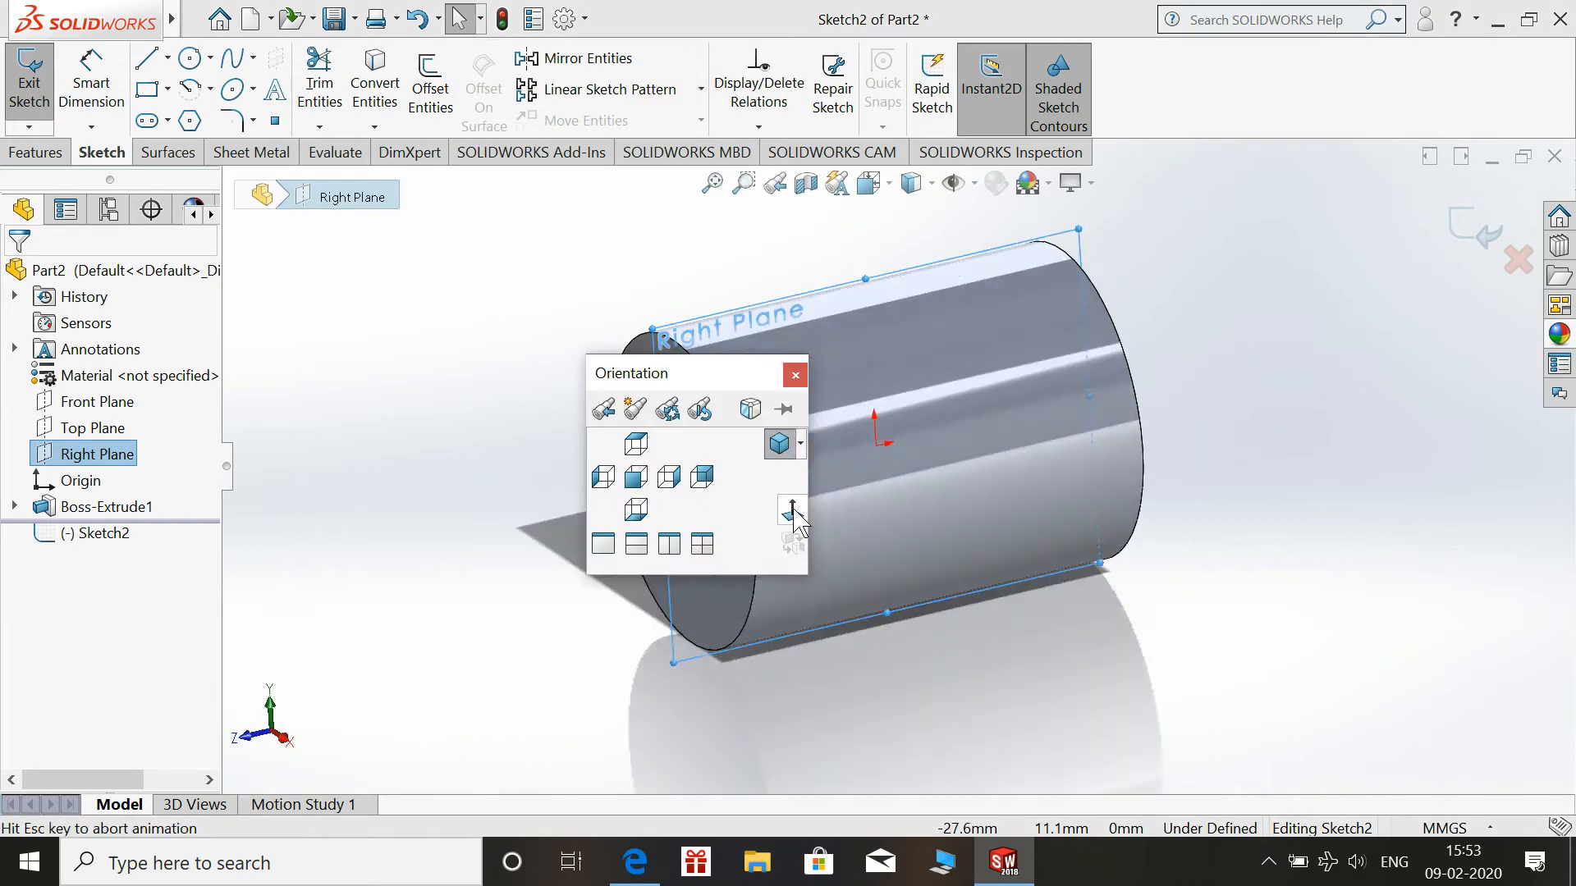
left_click(1362, 565)
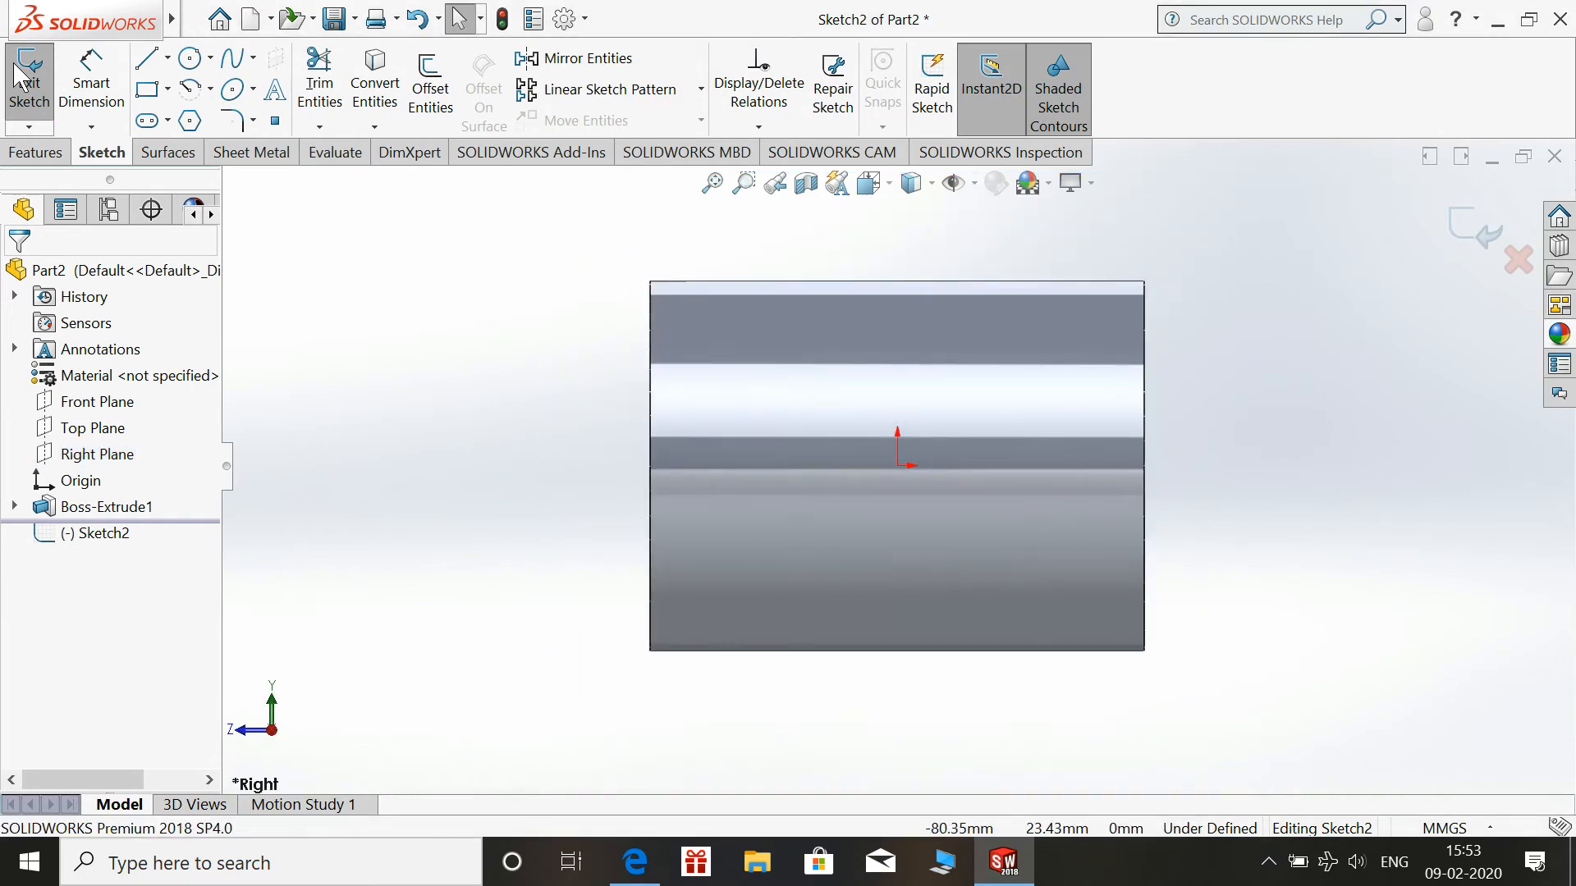
Draw a horizontal centerline through the origin, joining the midpoints of the cylinder's two end edges
left_click(167, 58)
left_click(174, 119)
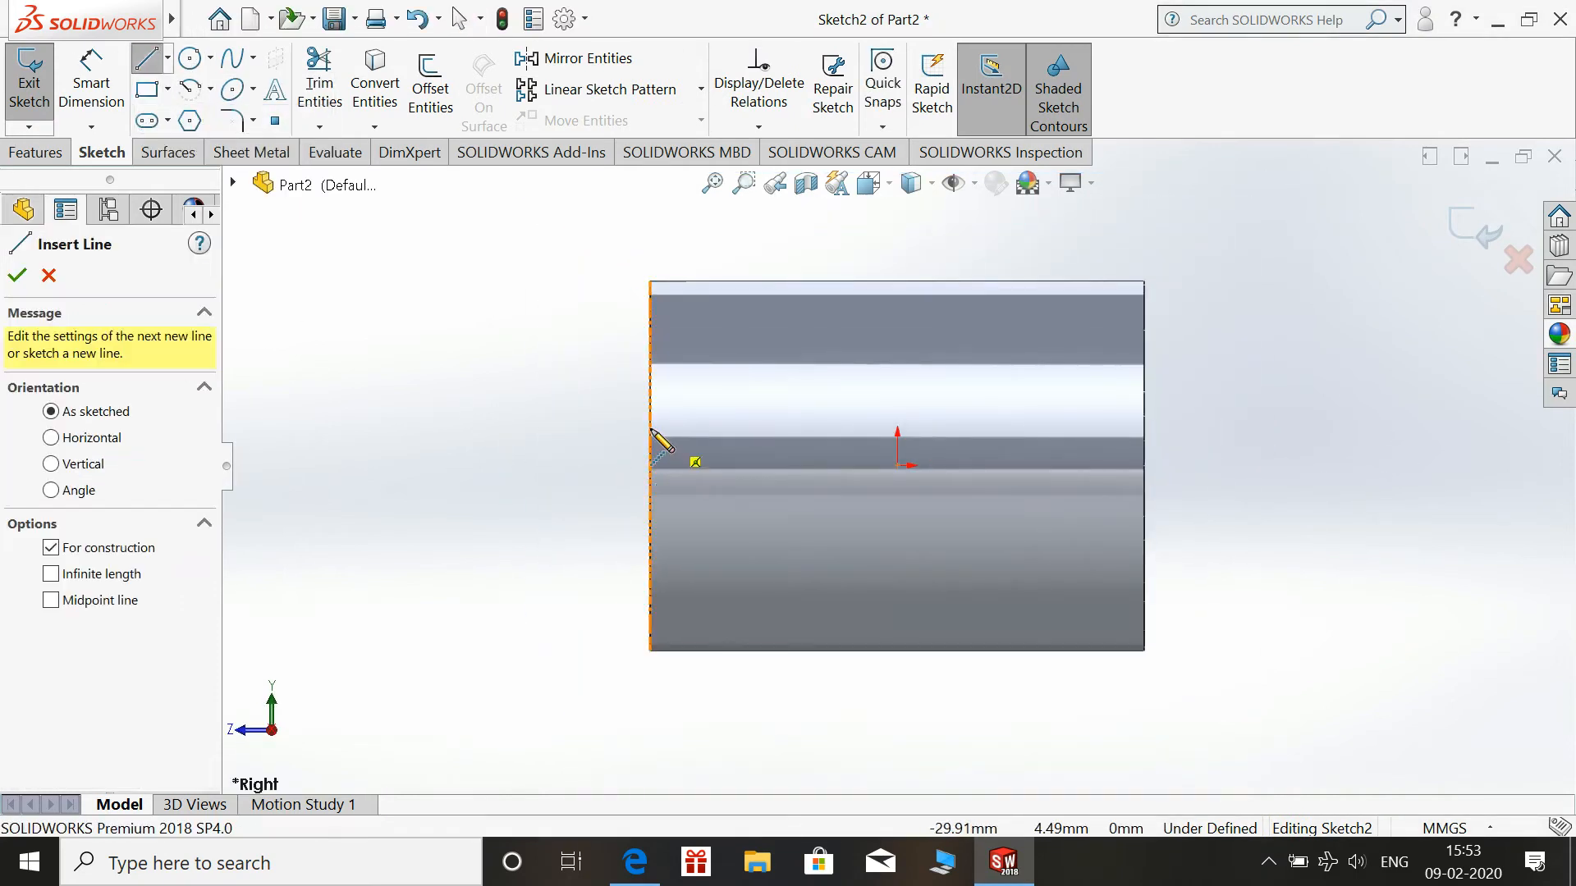
left_click(649, 466)
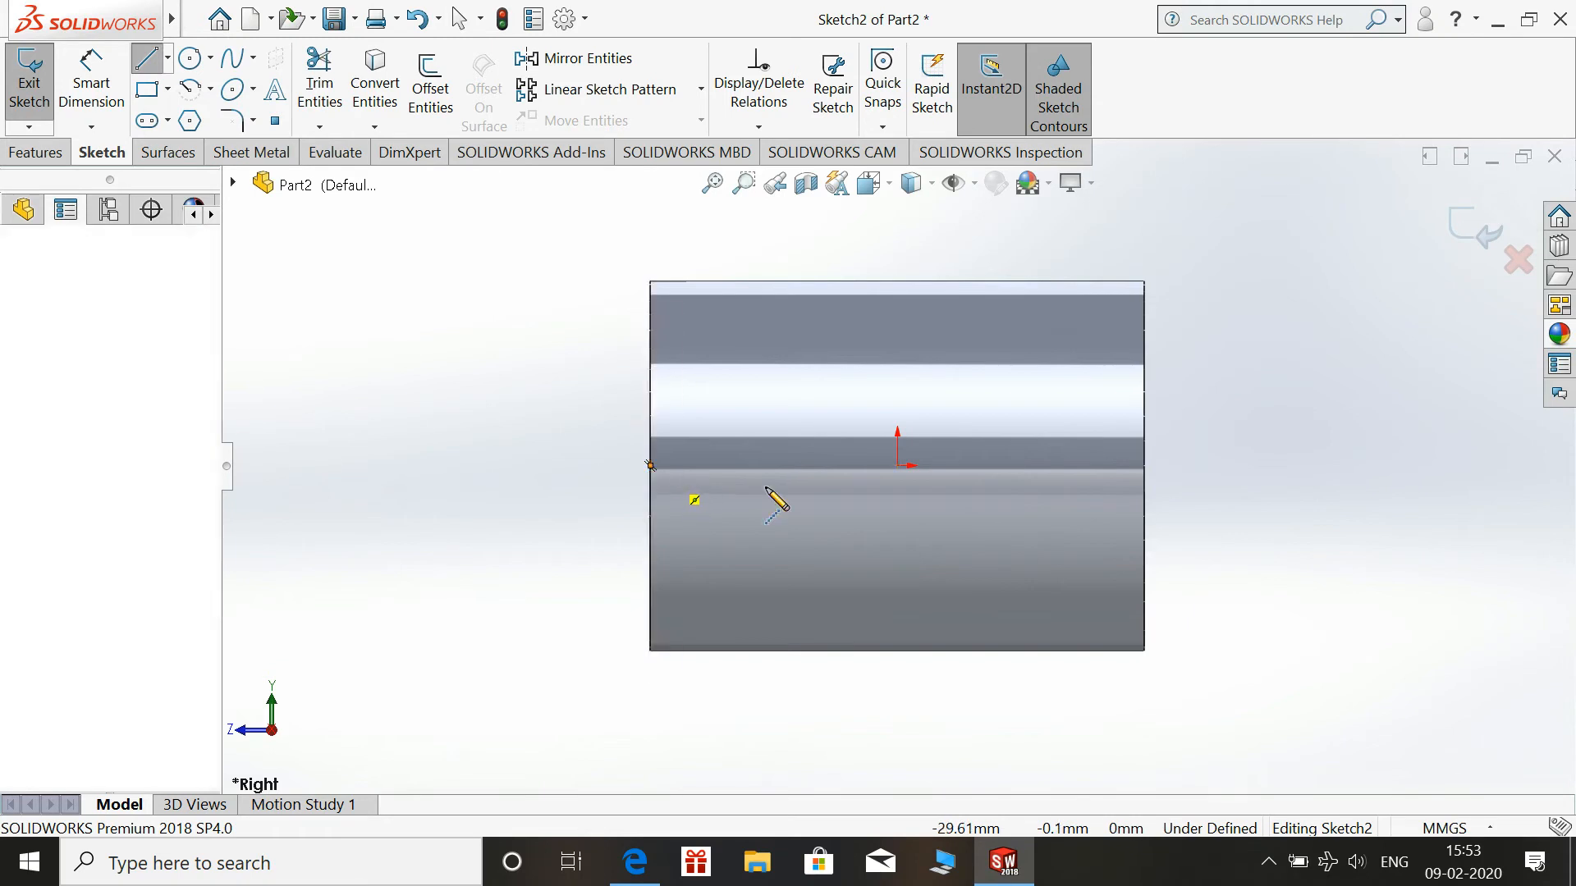
left_click(1146, 466)
key("Escape")
key("f")
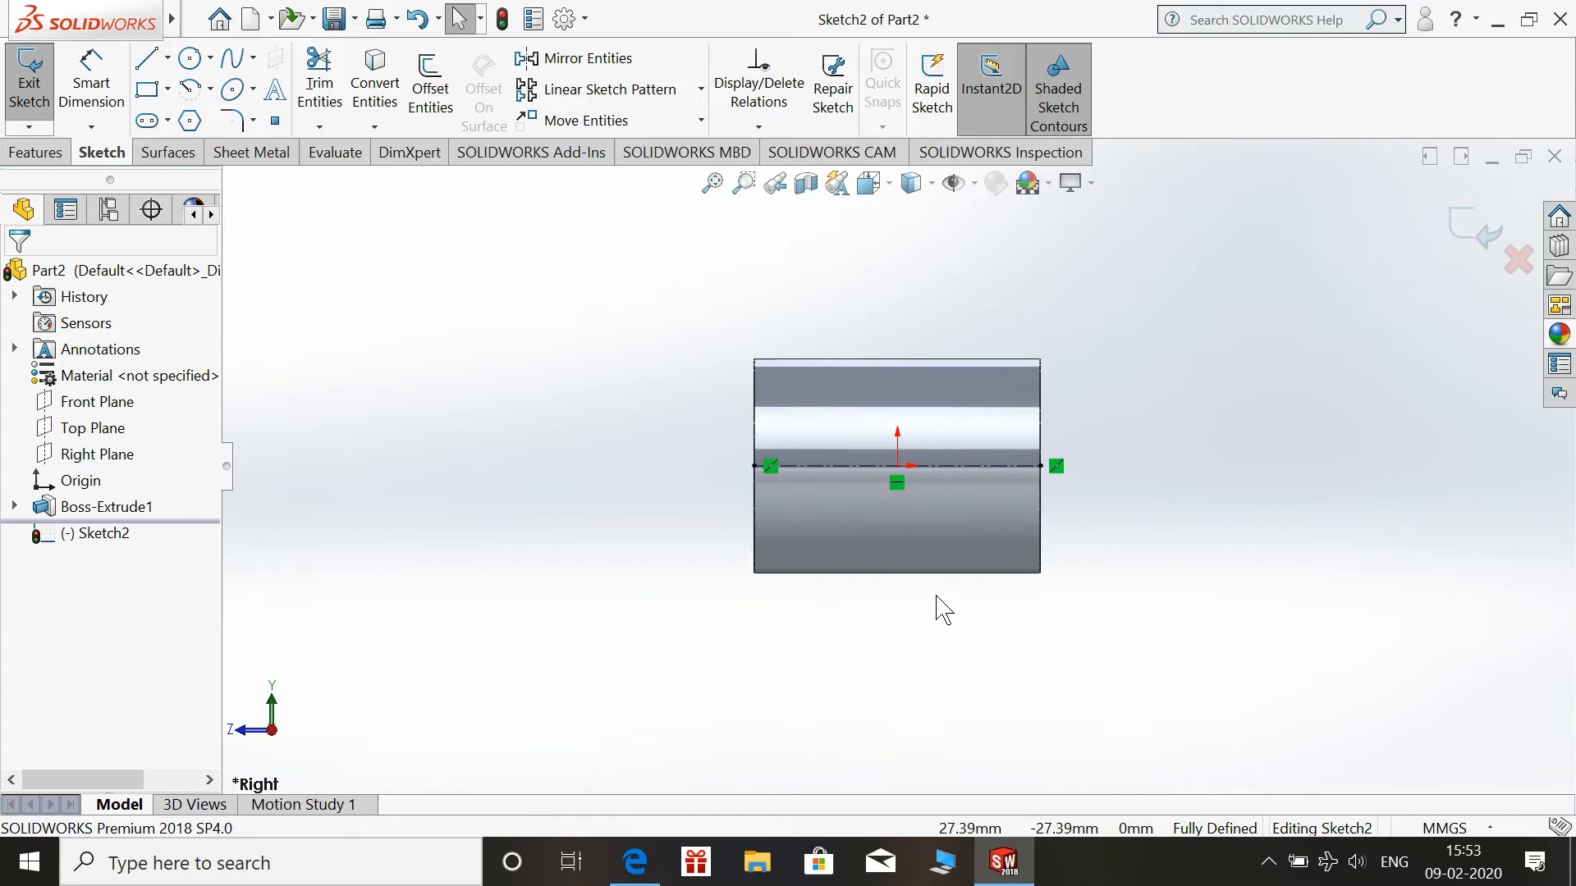
Sketch a closed U-shaped profile hanging from the centerline, about 42 mm wide and 54 mm deep, with both legs starting on the centerline
left_click(147, 57)
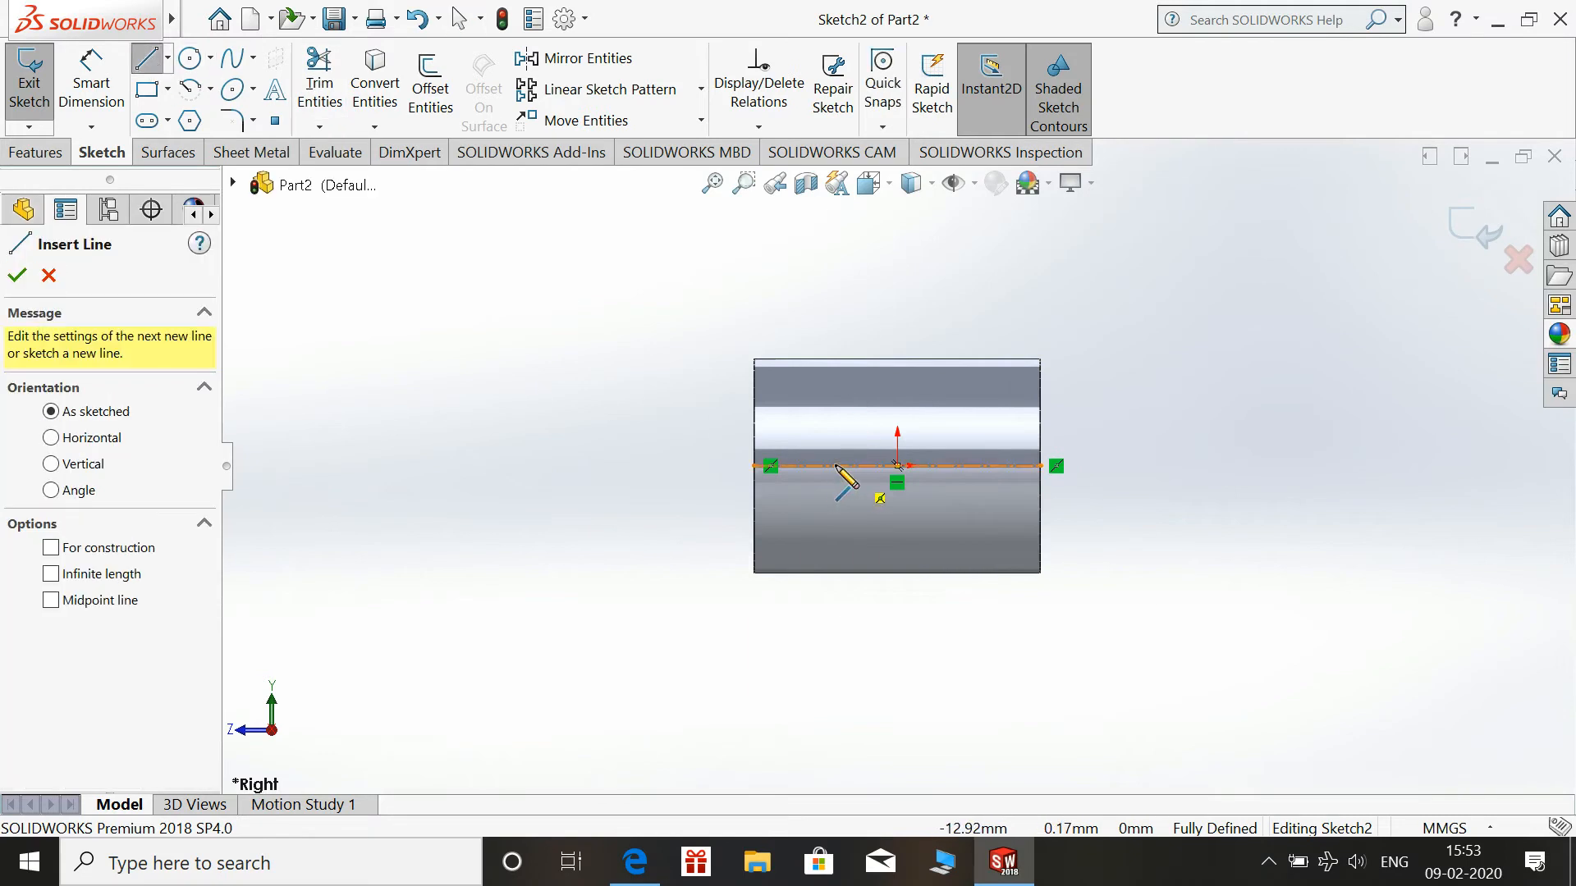
left_click(835, 465)
left_click(835, 677)
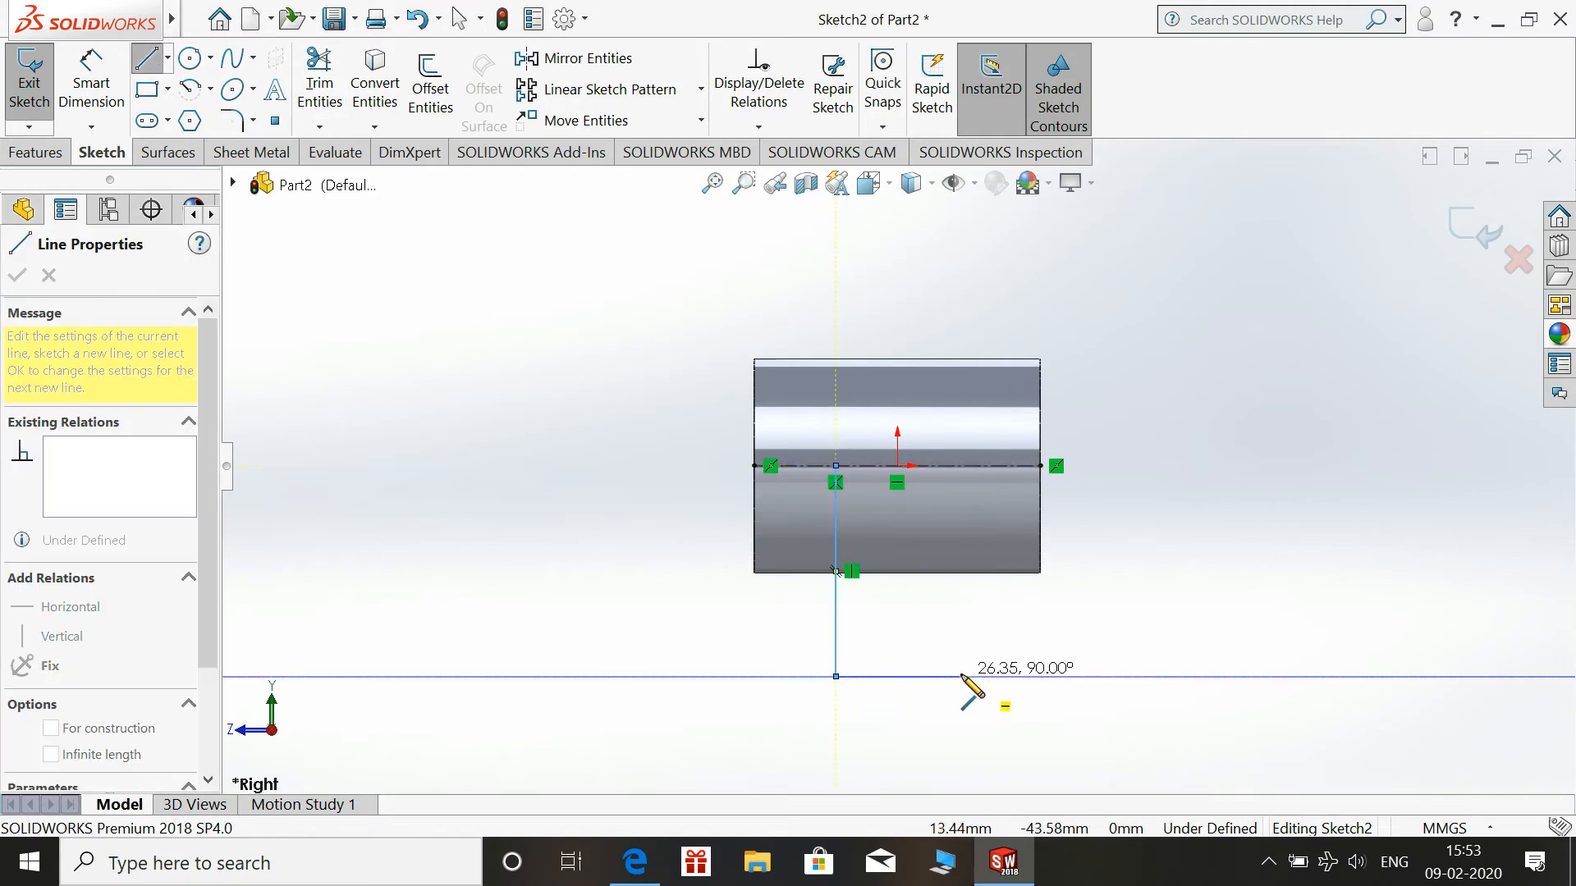
left_click(953, 676)
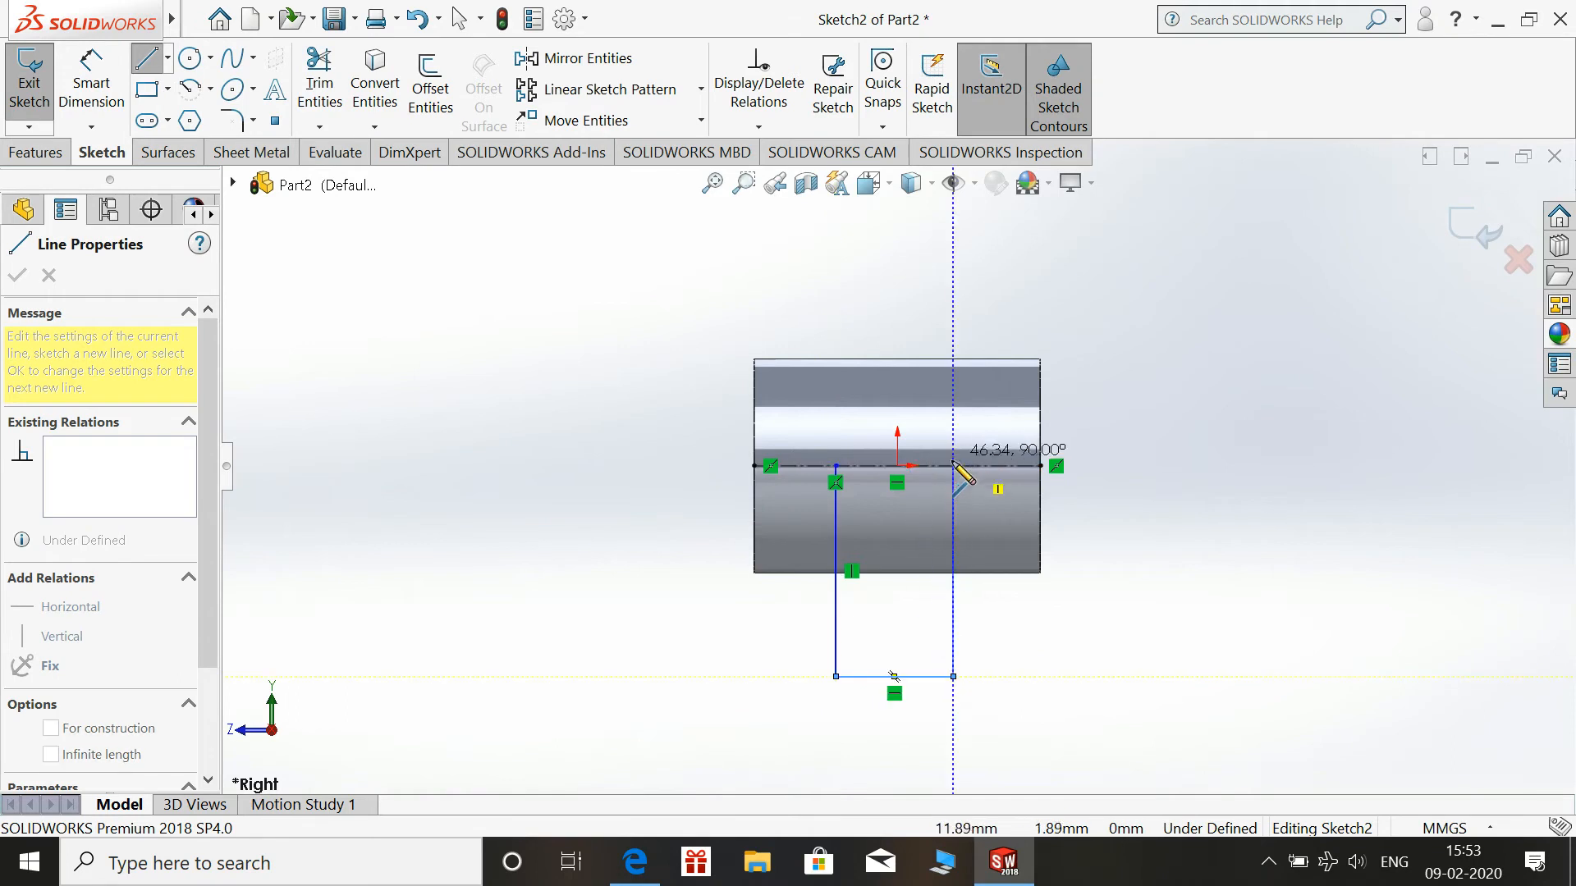
left_click(953, 466)
left_click(995, 466)
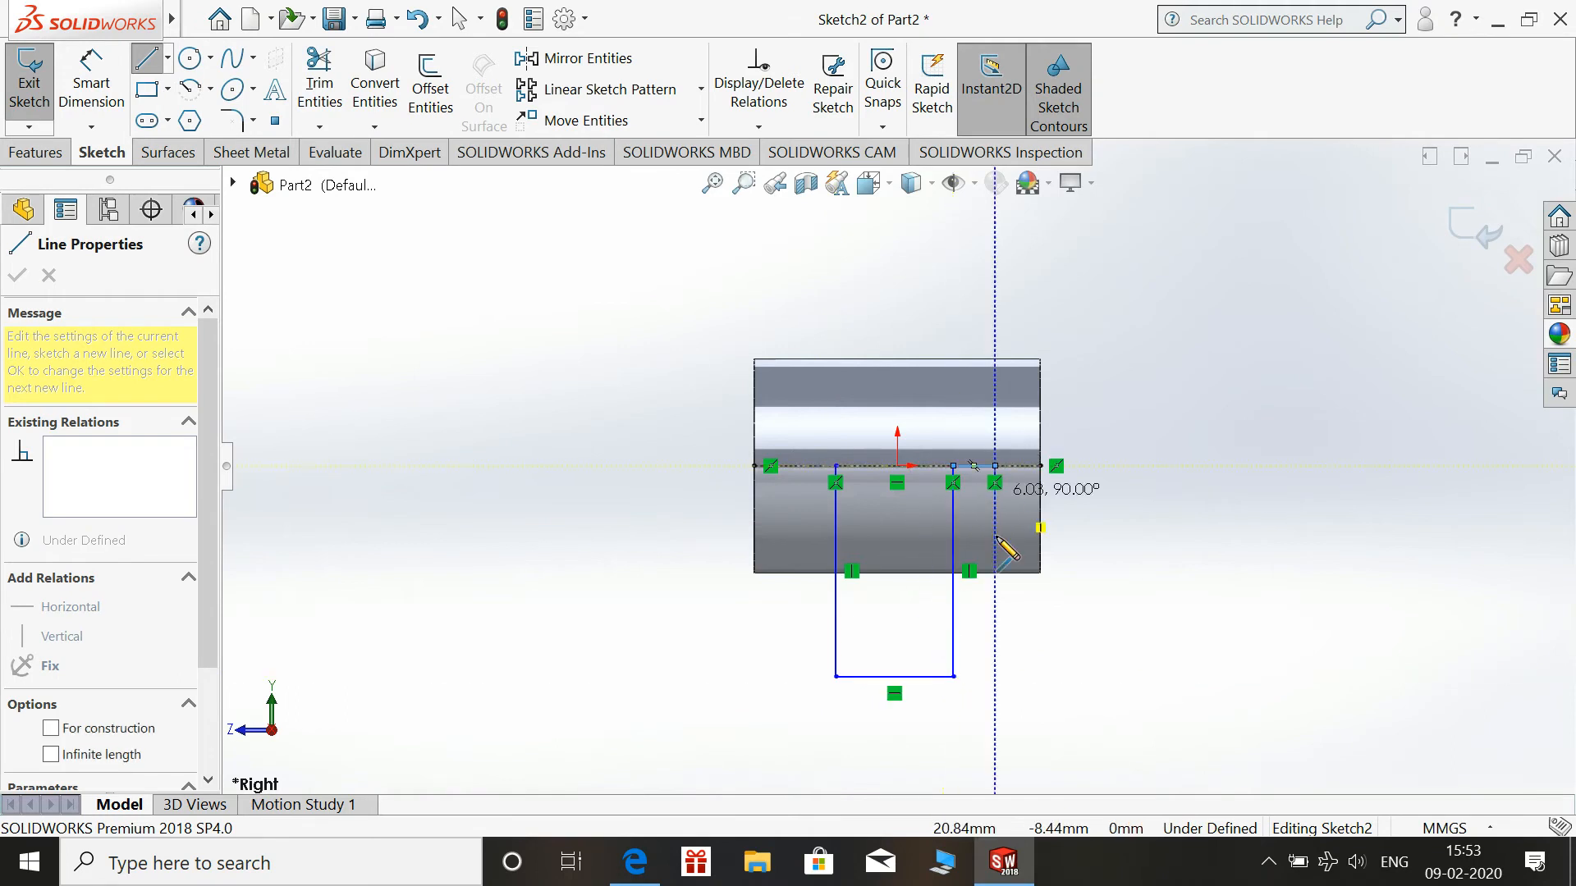
left_click(995, 723)
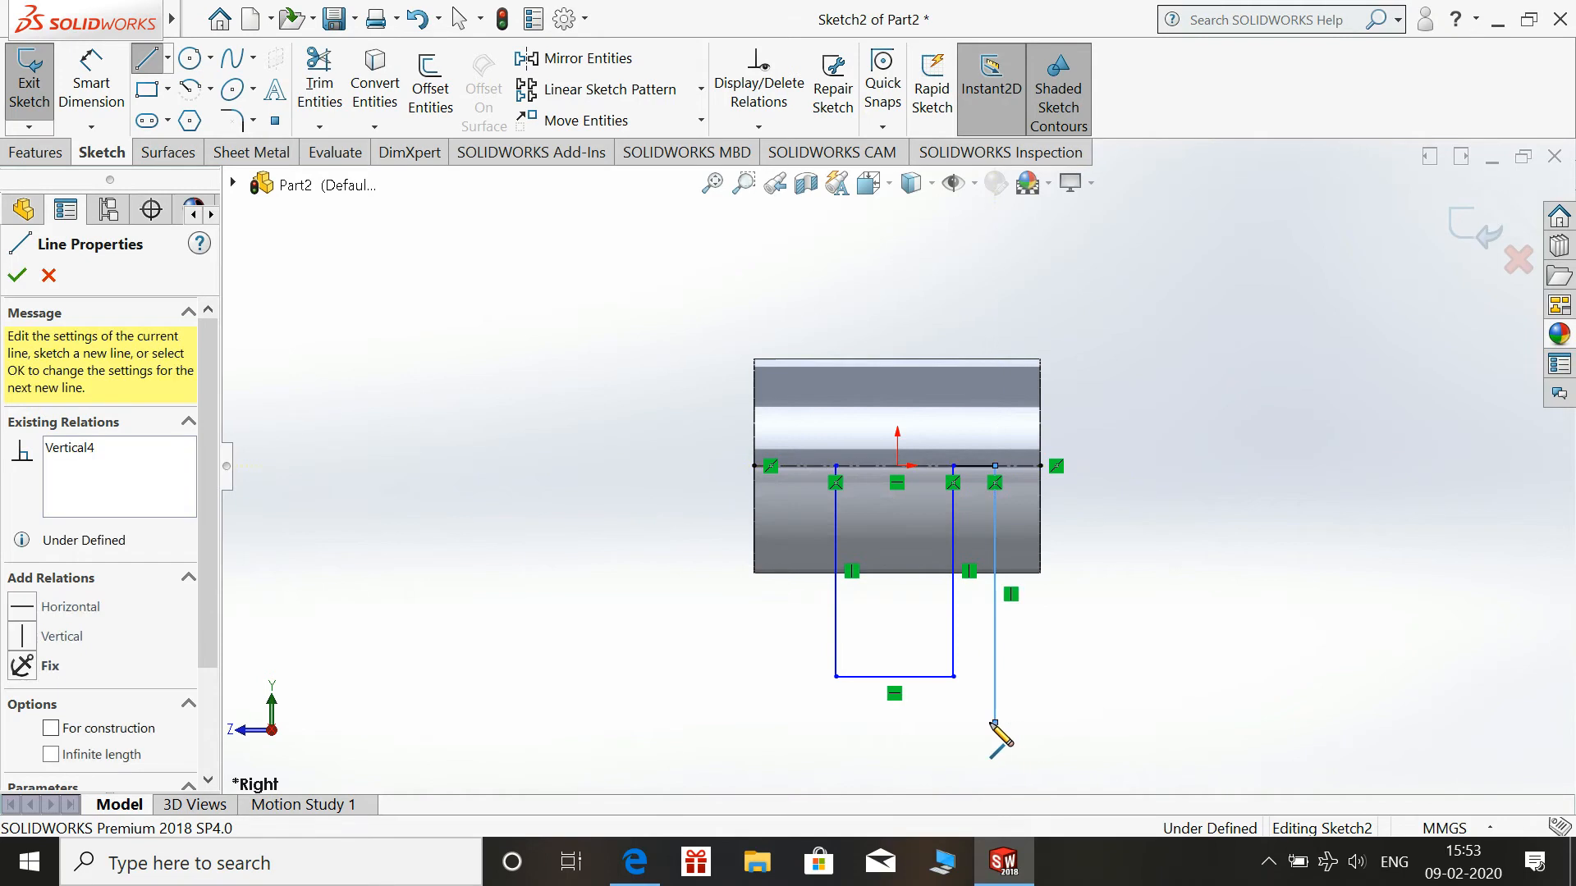
left_click(794, 722)
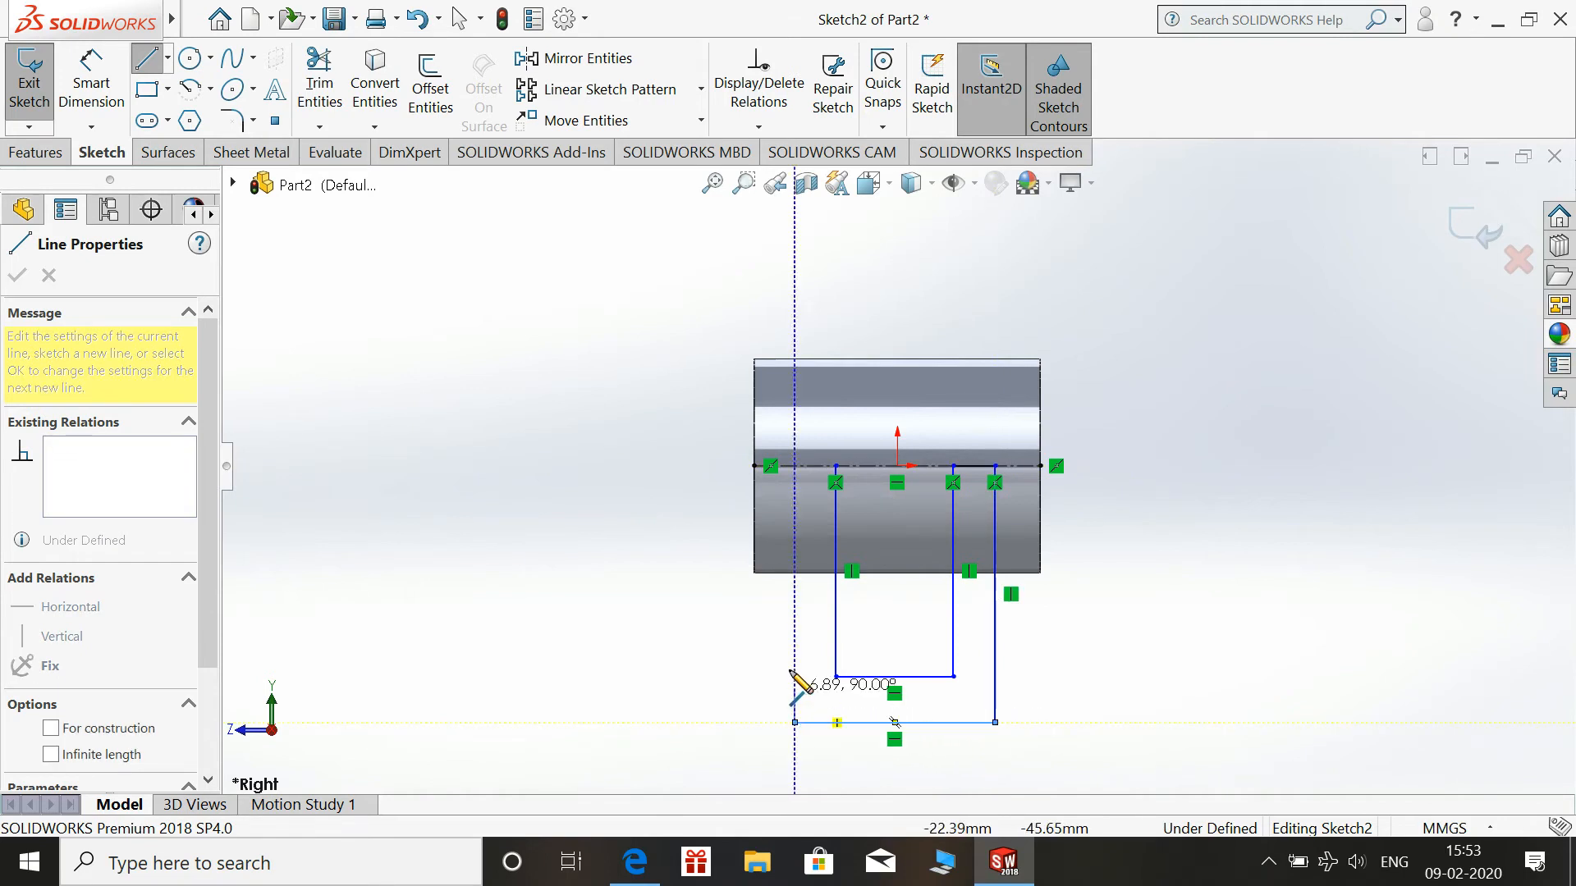
left_click(794, 465)
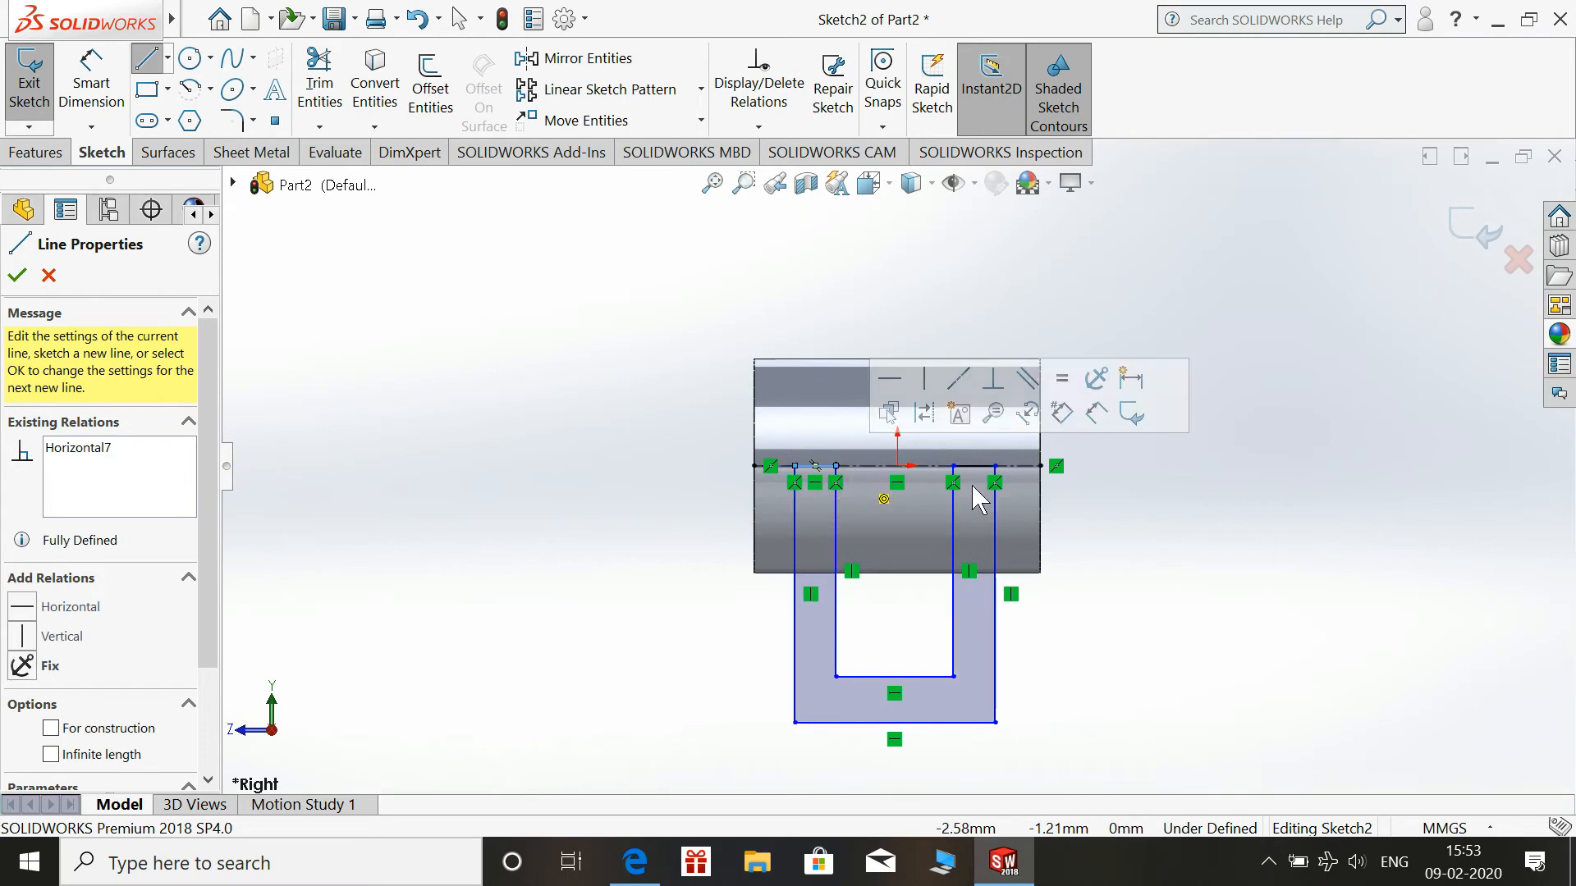
key("Escape")
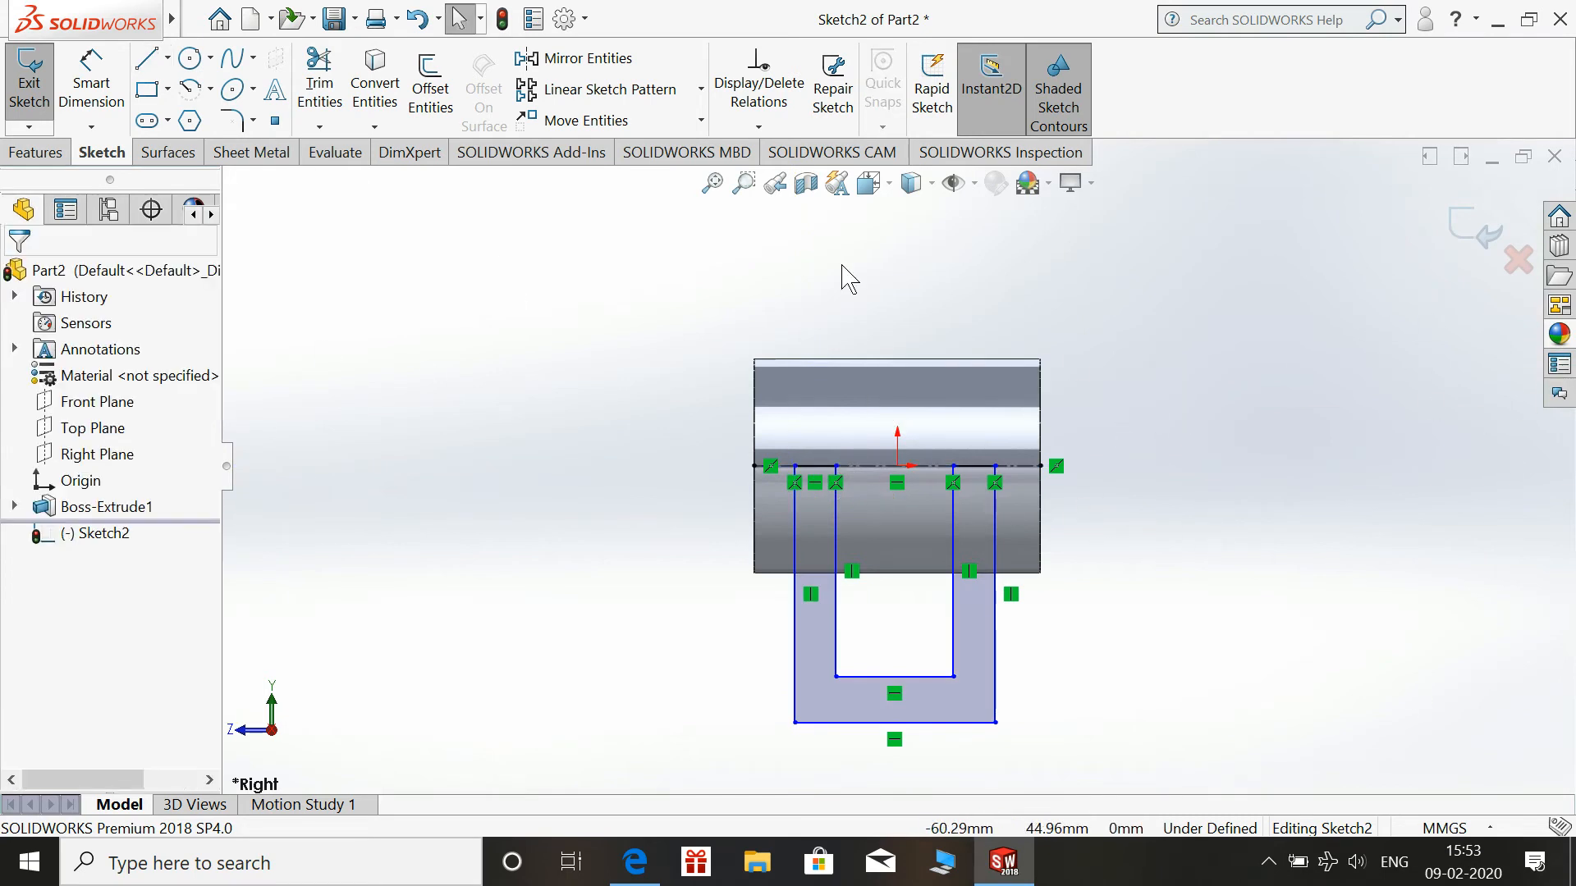
Check the Model - 74 drawing in the PDF and dimension the U profile's outer bottom edge to 36 mm
left_click(91, 82)
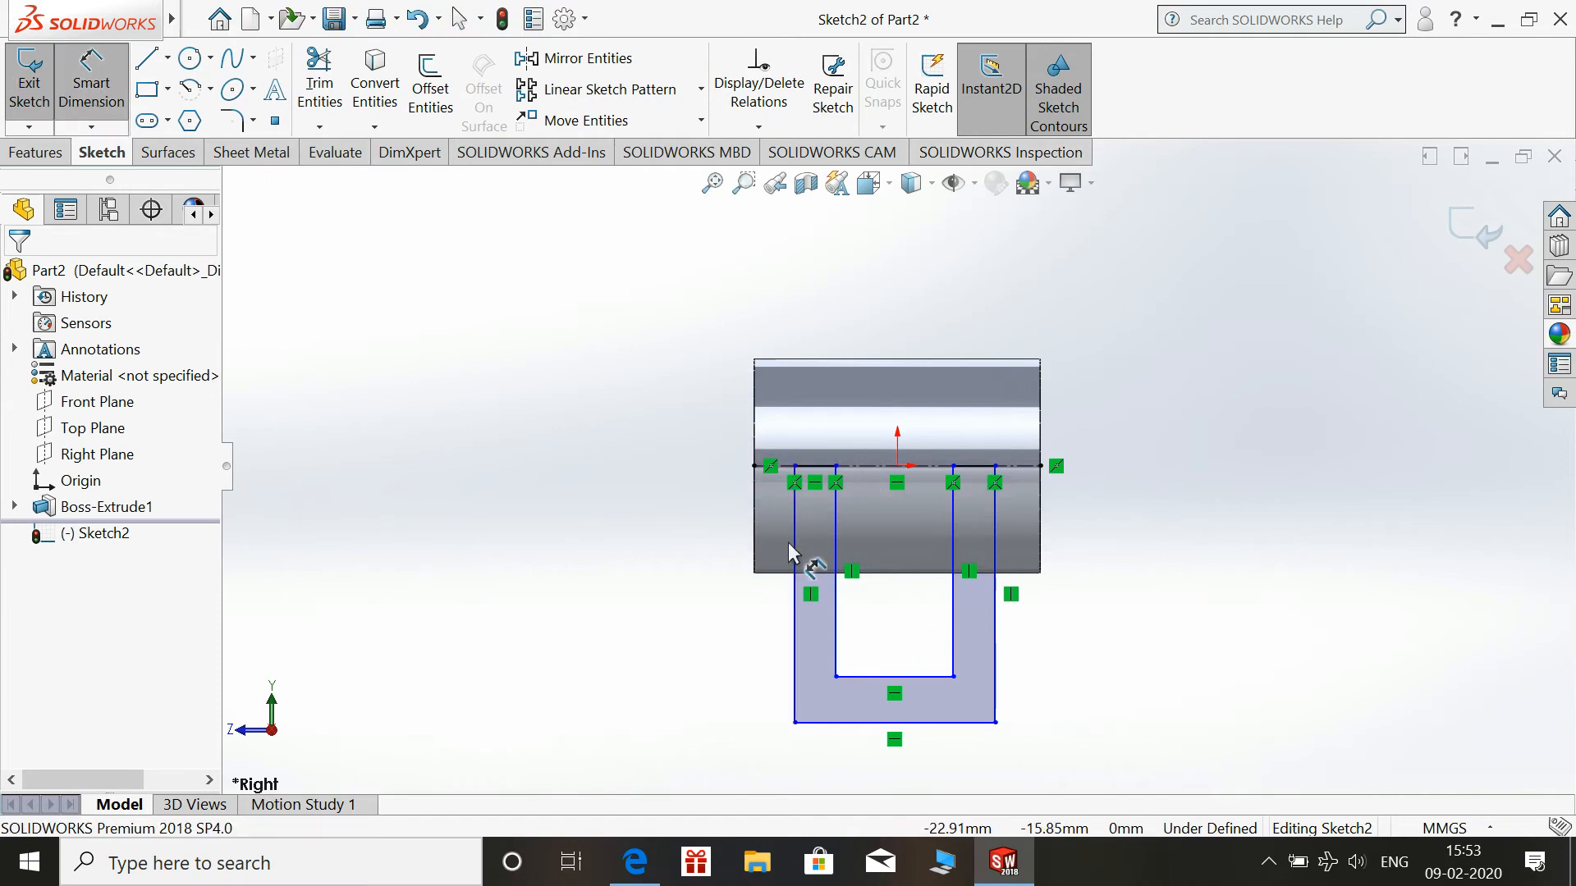
left_click(640, 866)
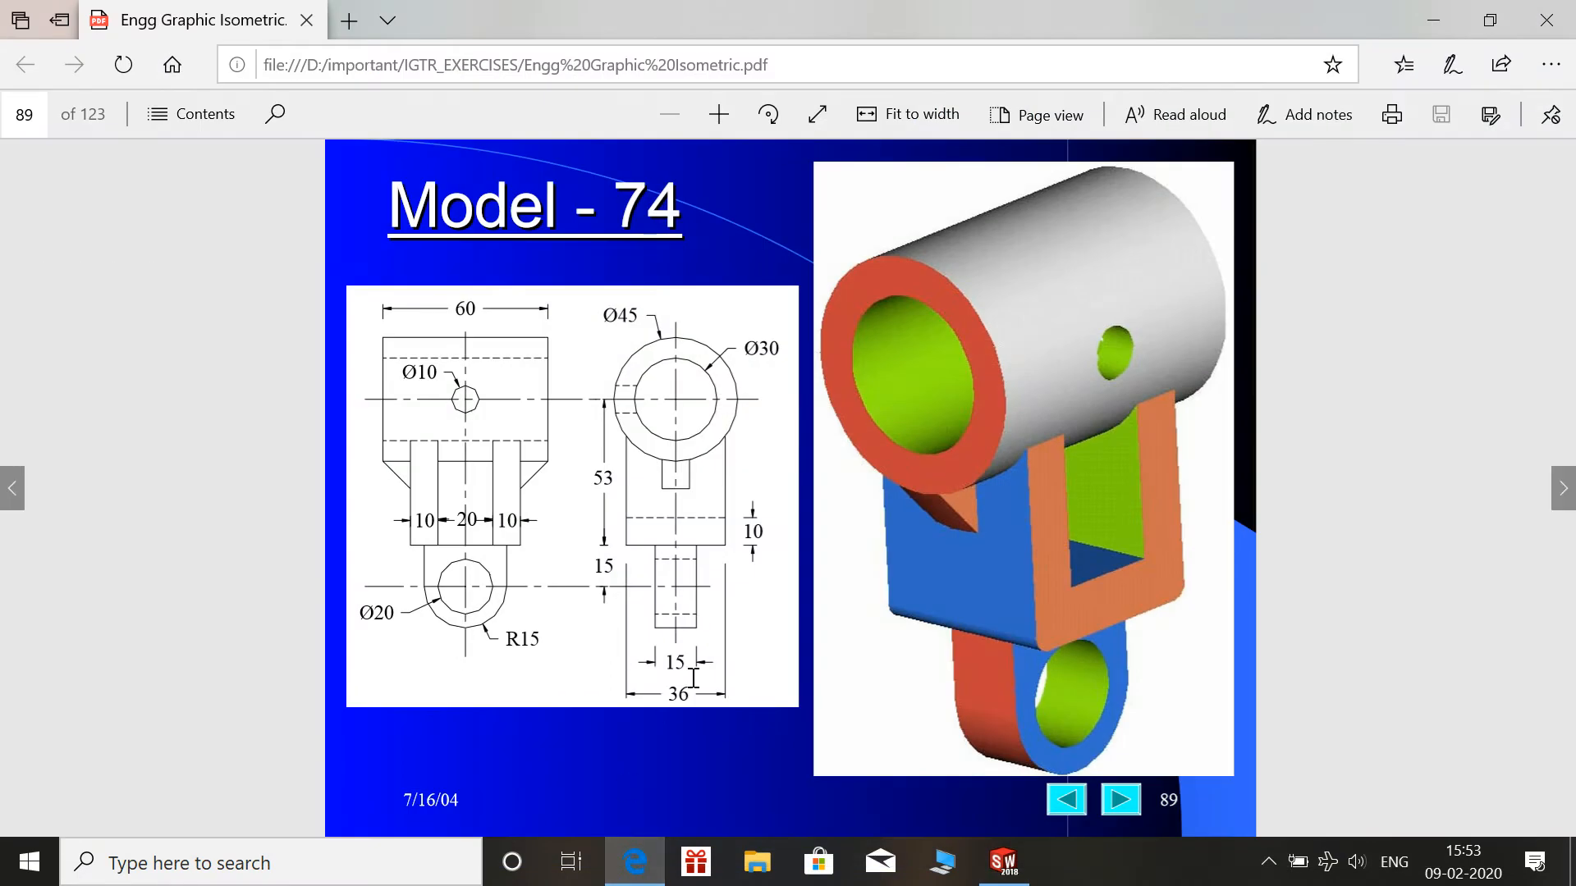
left_click(634, 862)
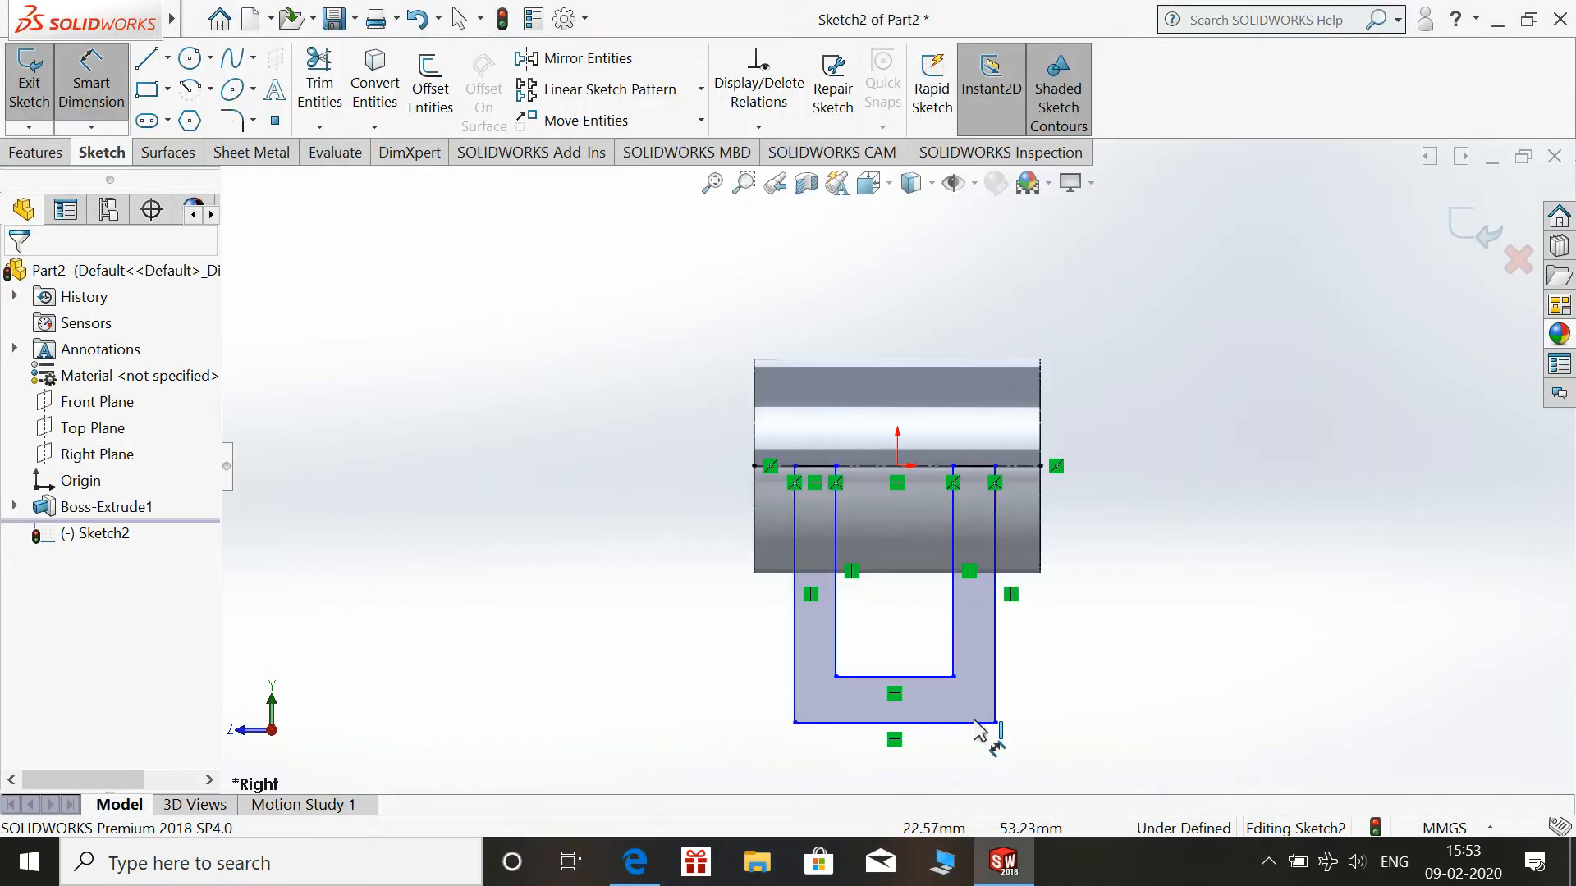
left_click(923, 722)
left_click(877, 785)
type("50")
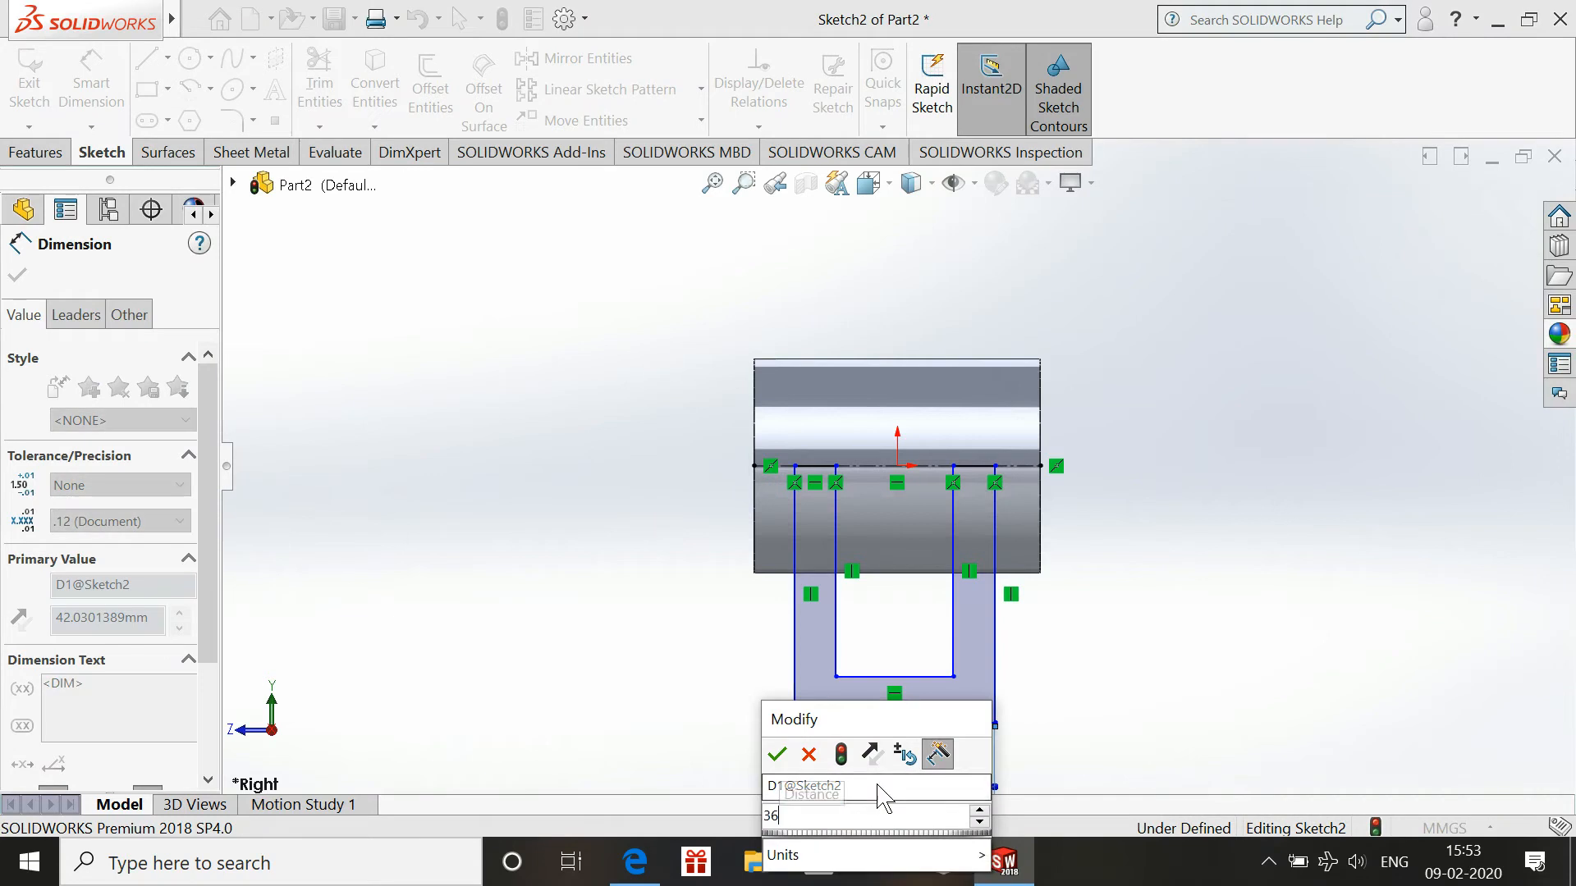
key("Return")
key("Escape")
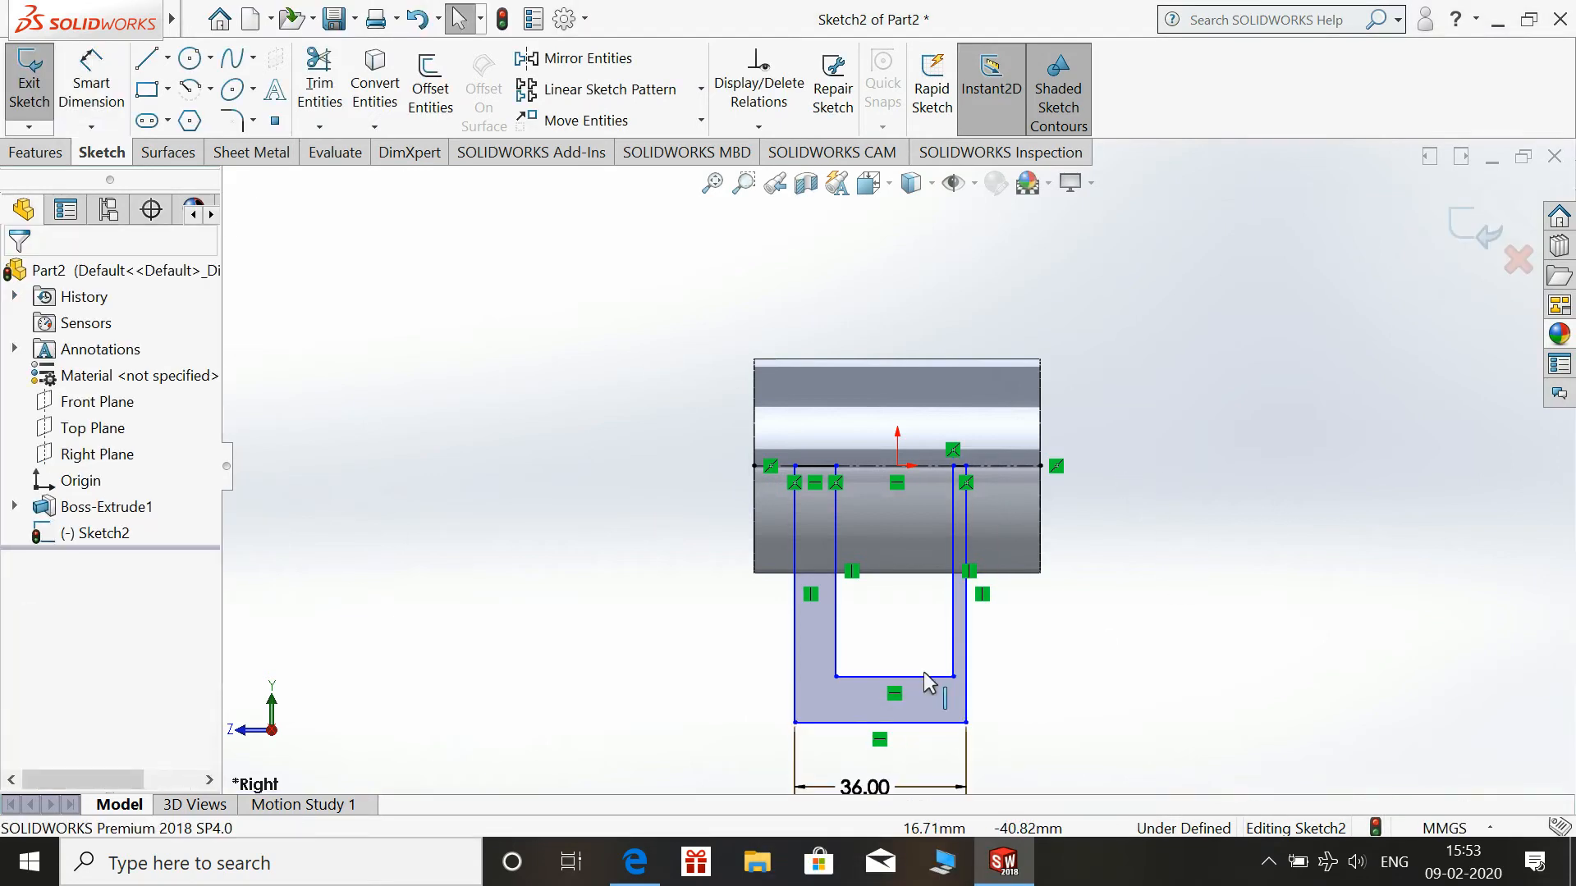
Add a vertical relation between the midpoint of the U profile's inner bottom edge and the origin
left_click(895, 678)
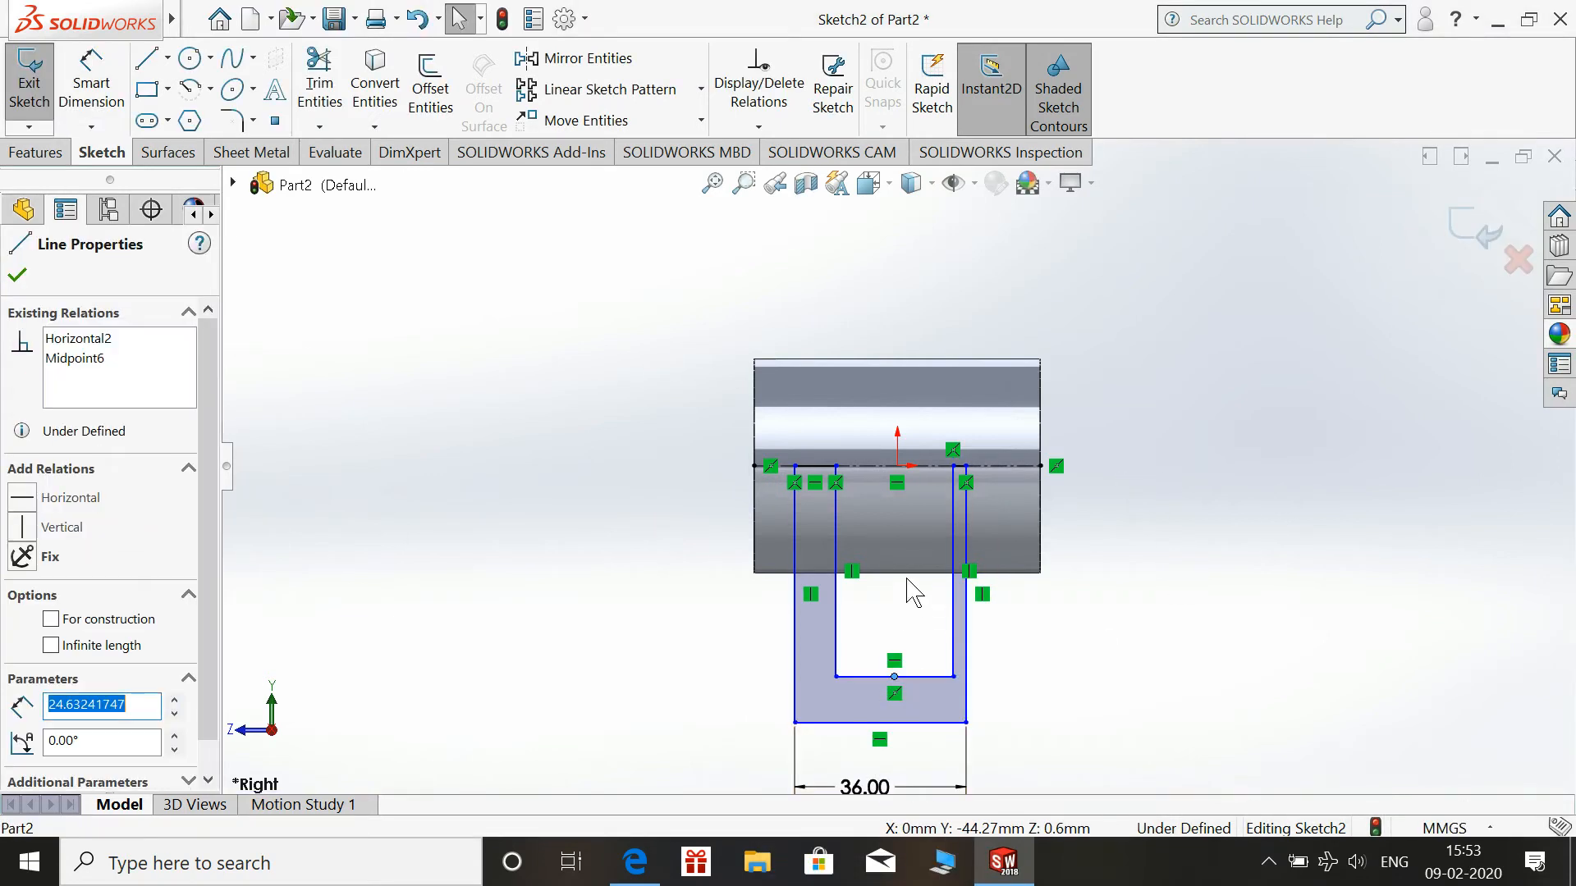
left_click(897, 465, "ctrl")
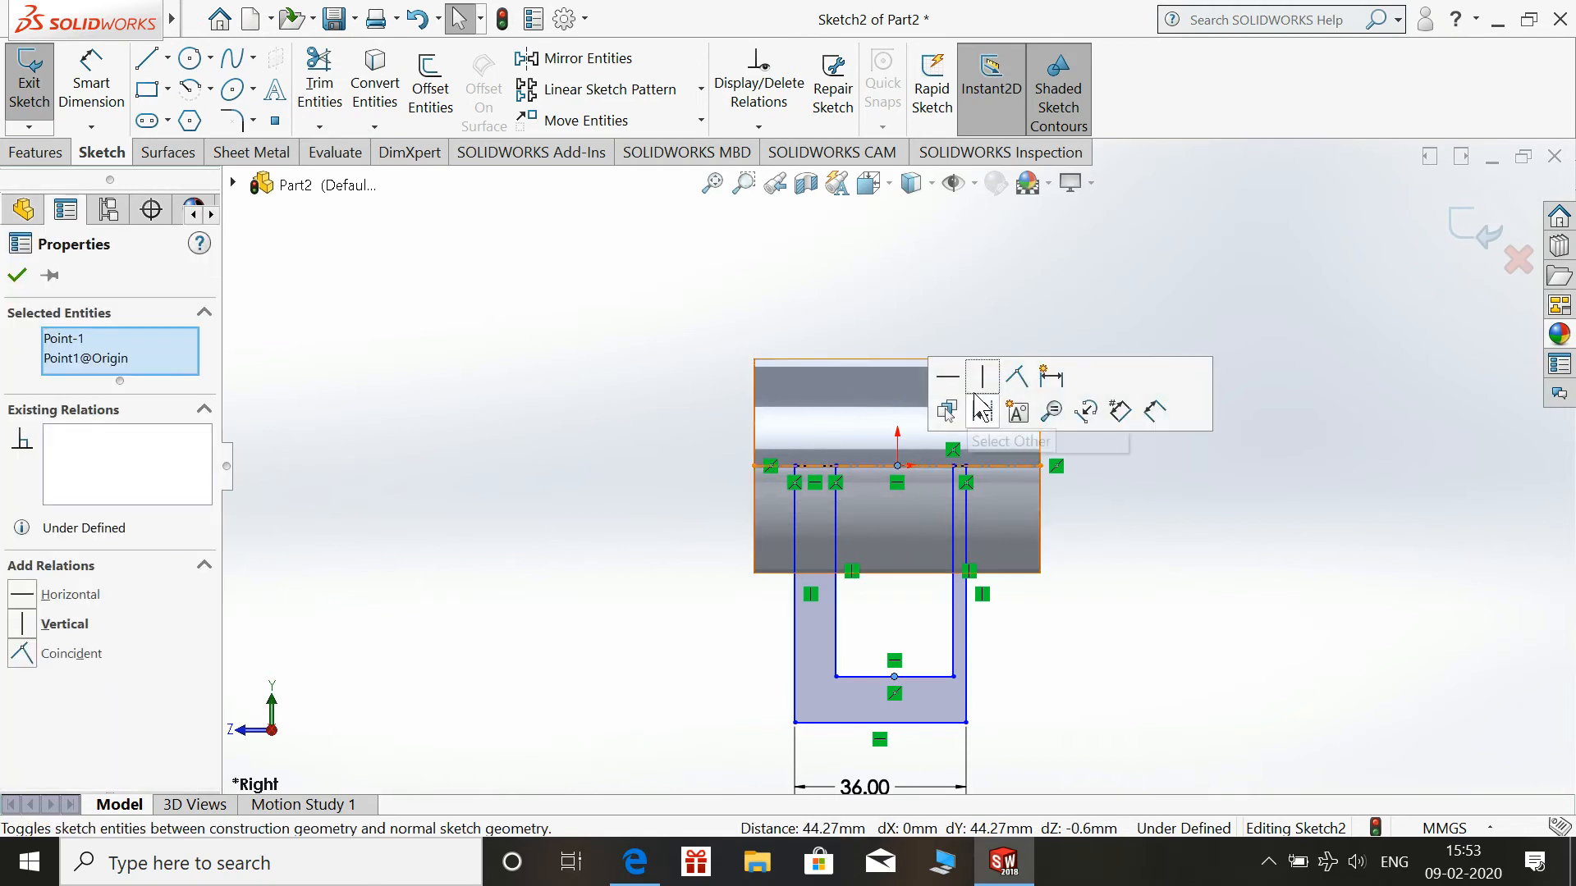
left_click(987, 371)
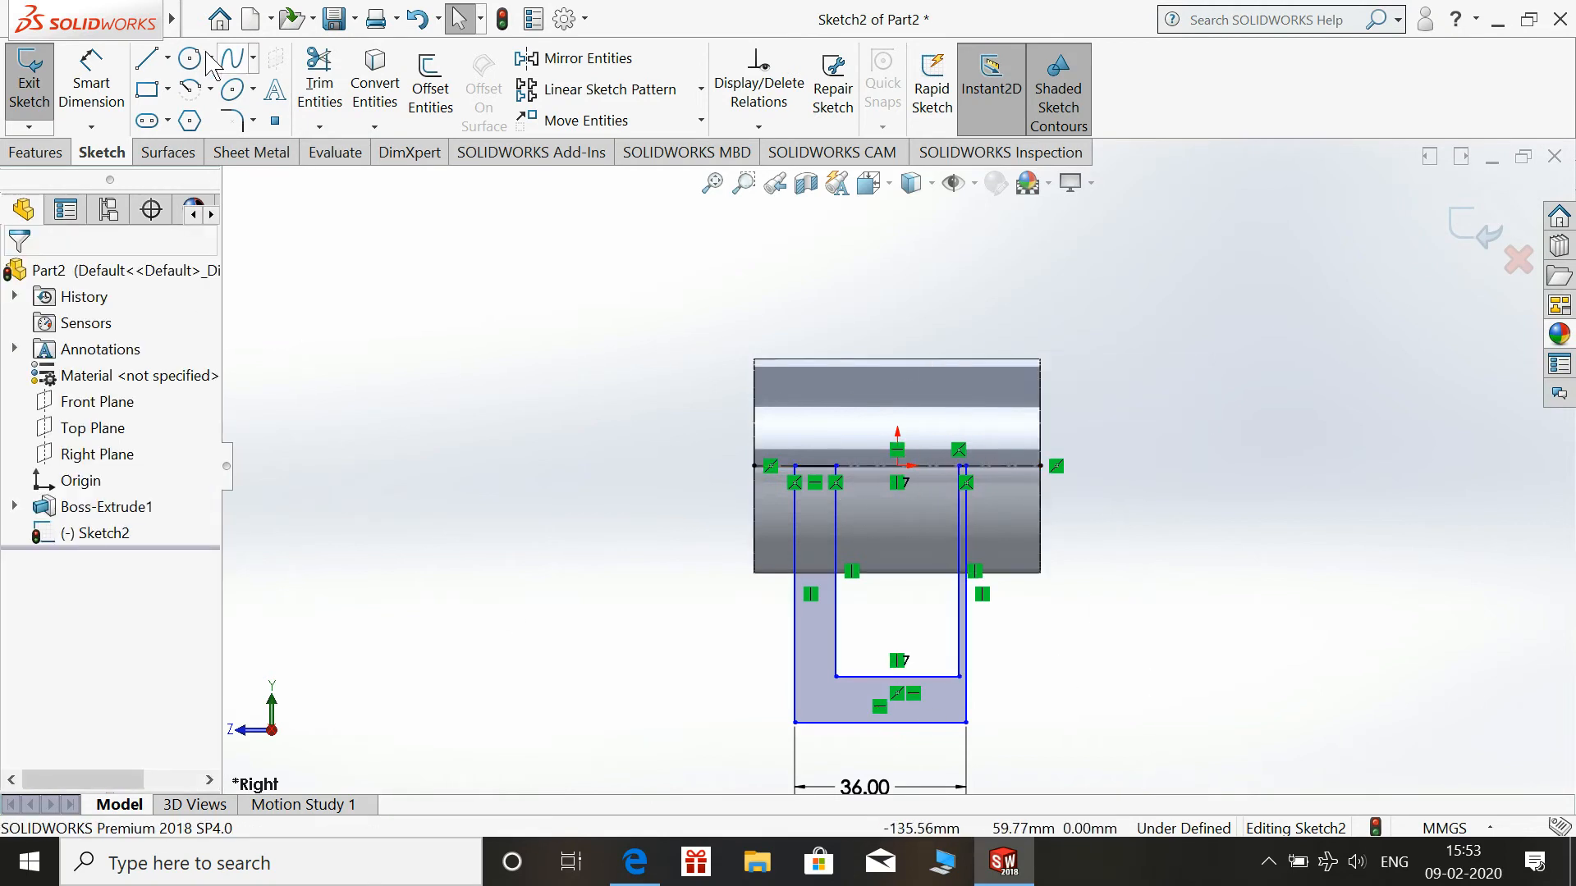
Dimension the left leg's short top edge on the centerline to 10 mm
left_click(96, 72)
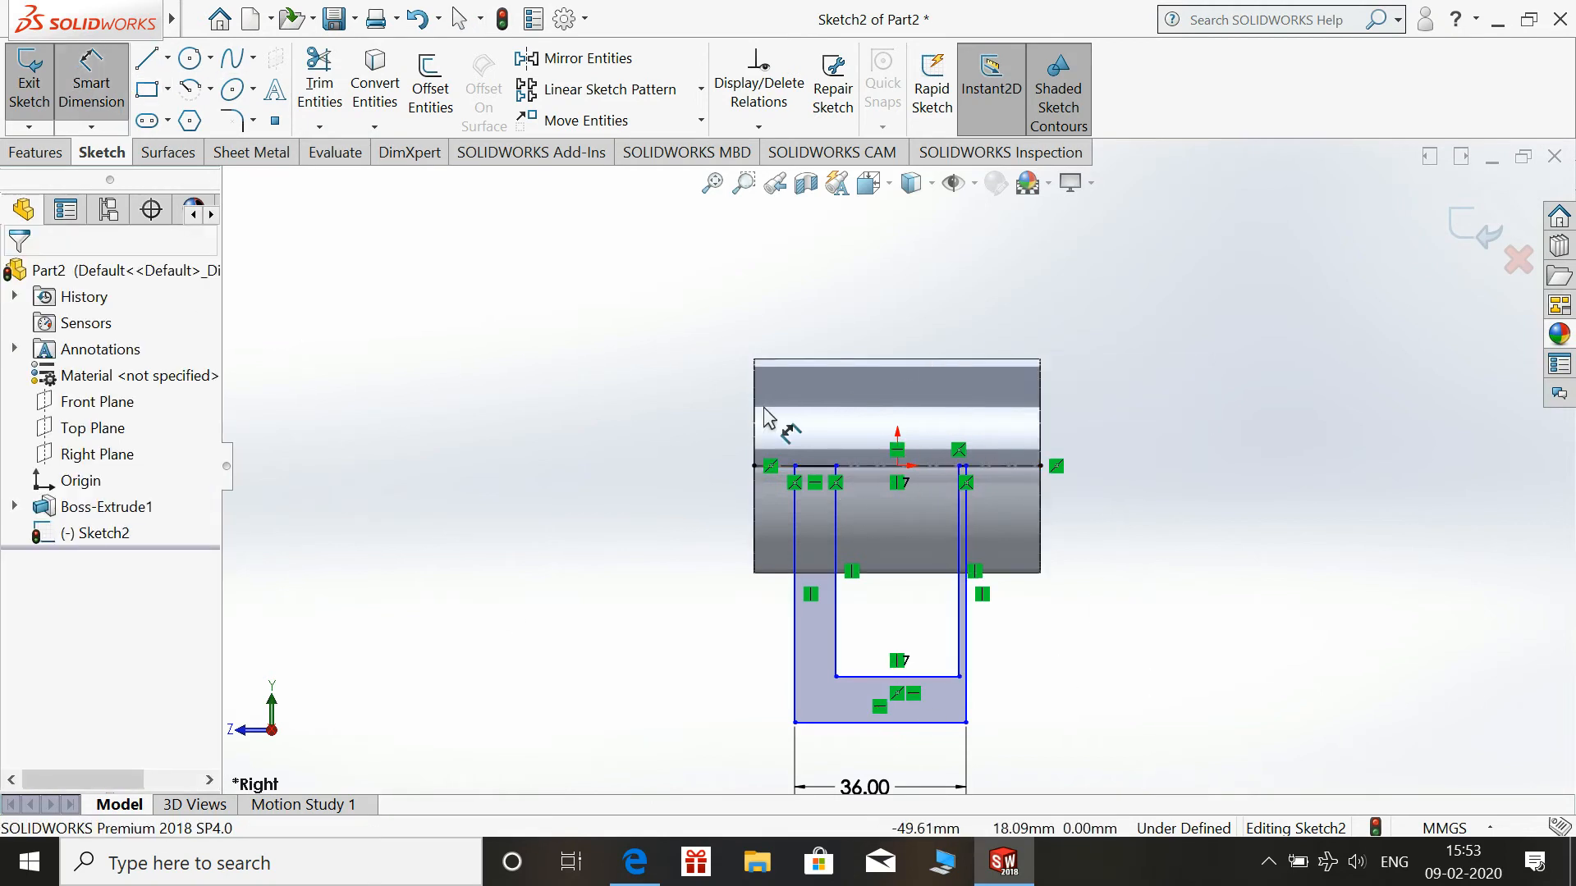
left_click(812, 468)
left_click(823, 417)
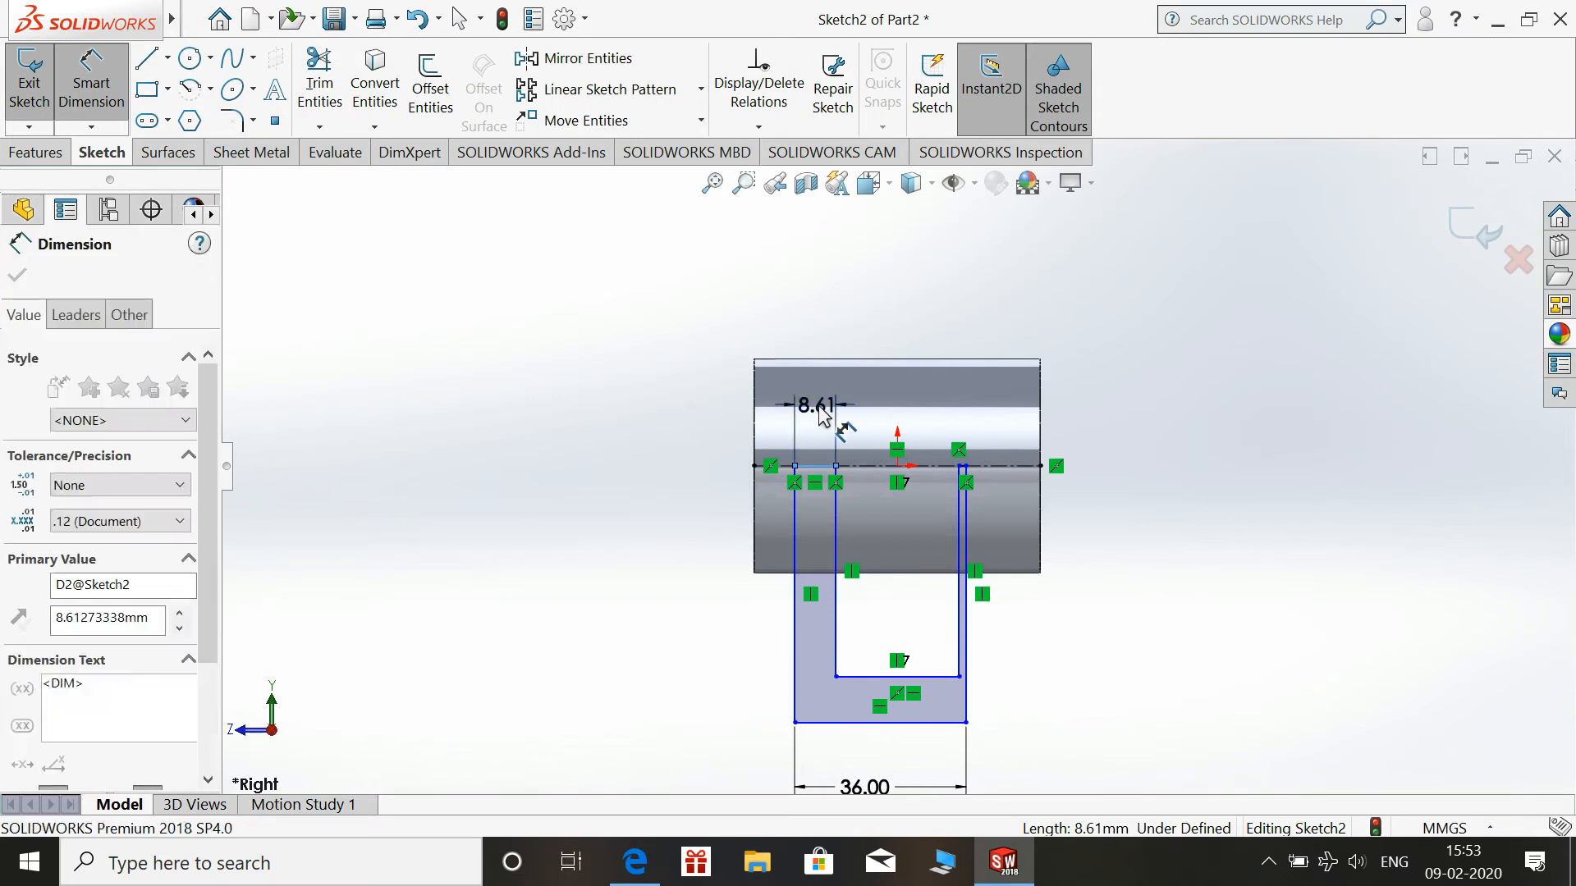
type("10")
key("Return")
key("Escape")
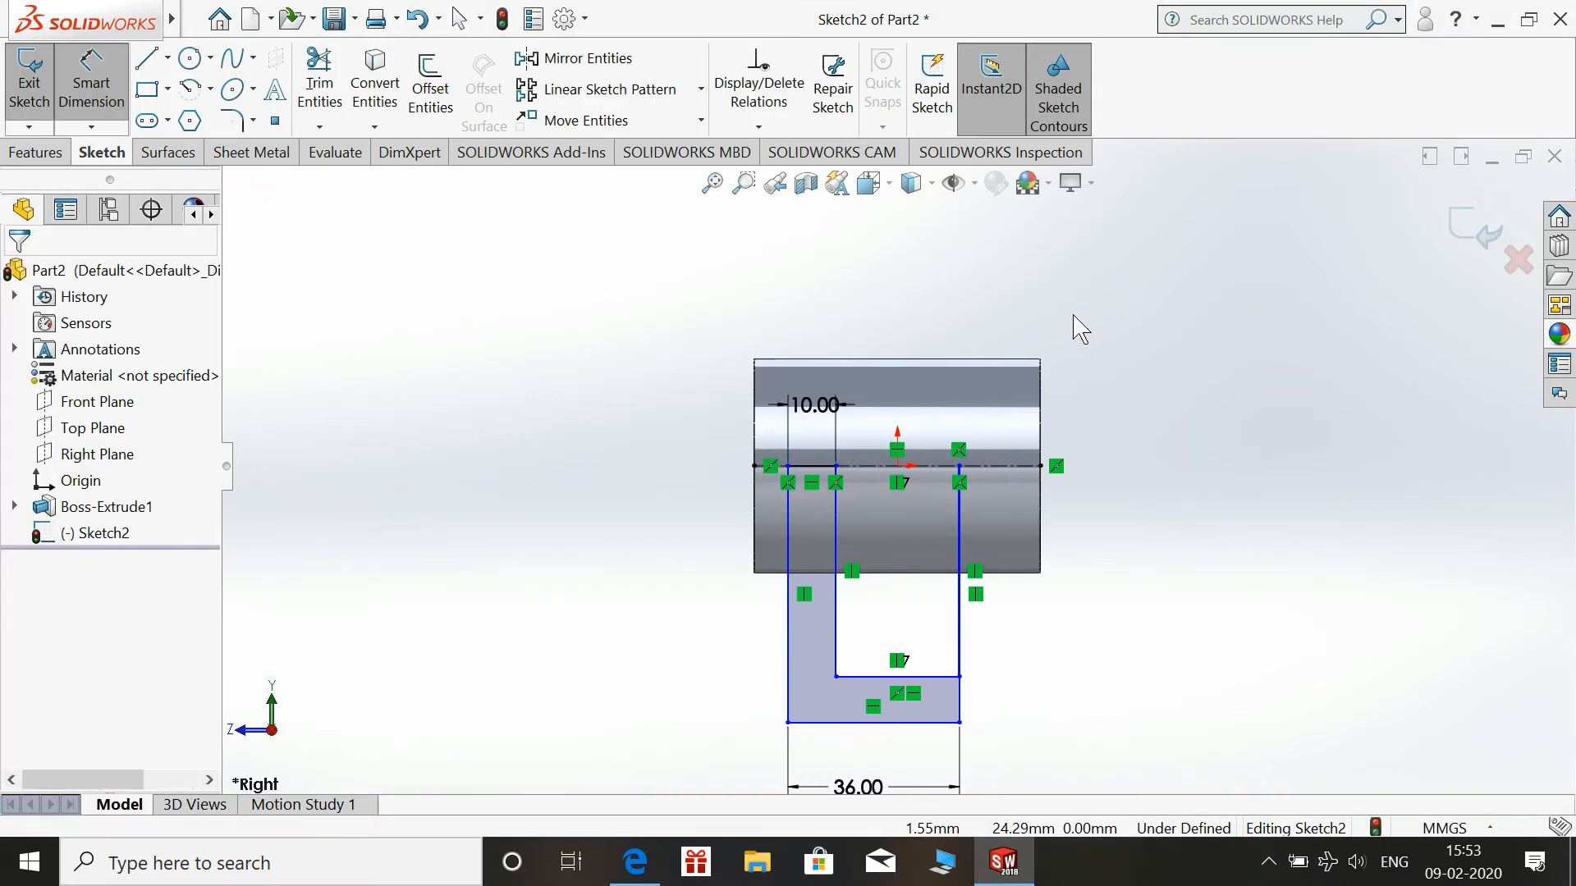
Pull the profile's outer right edge outward and make the short top edges of both legs equal
mouse_move(959, 696)
left_mouse_down()
mouse_move(1013, 703)
mouse_move(984, 691)
left_mouse_up()
left_click(1271, 666)
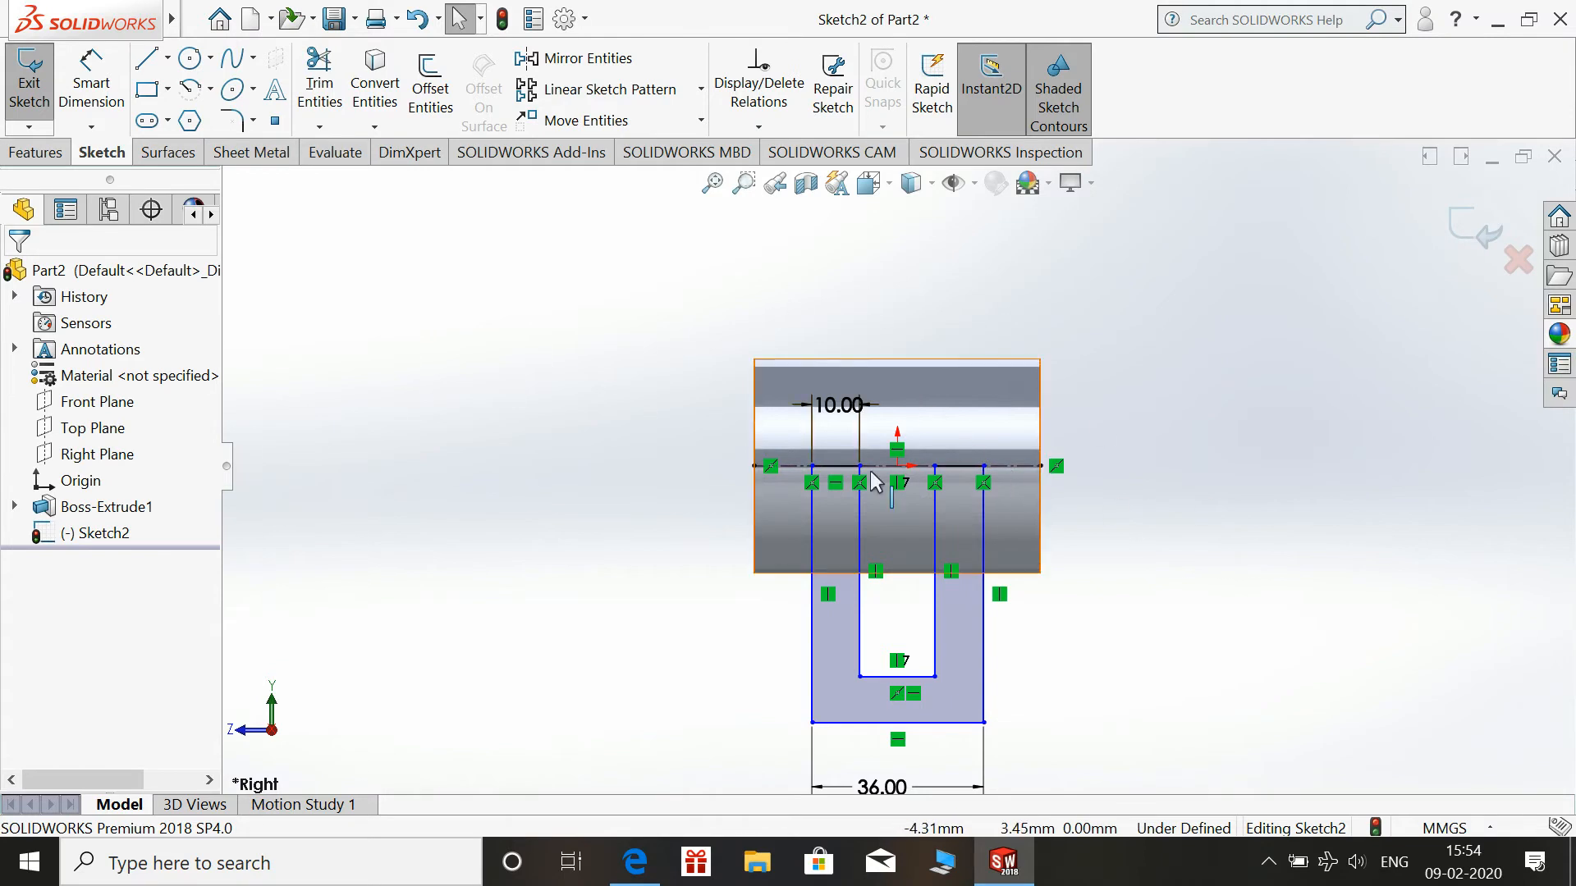
left_click(846, 466)
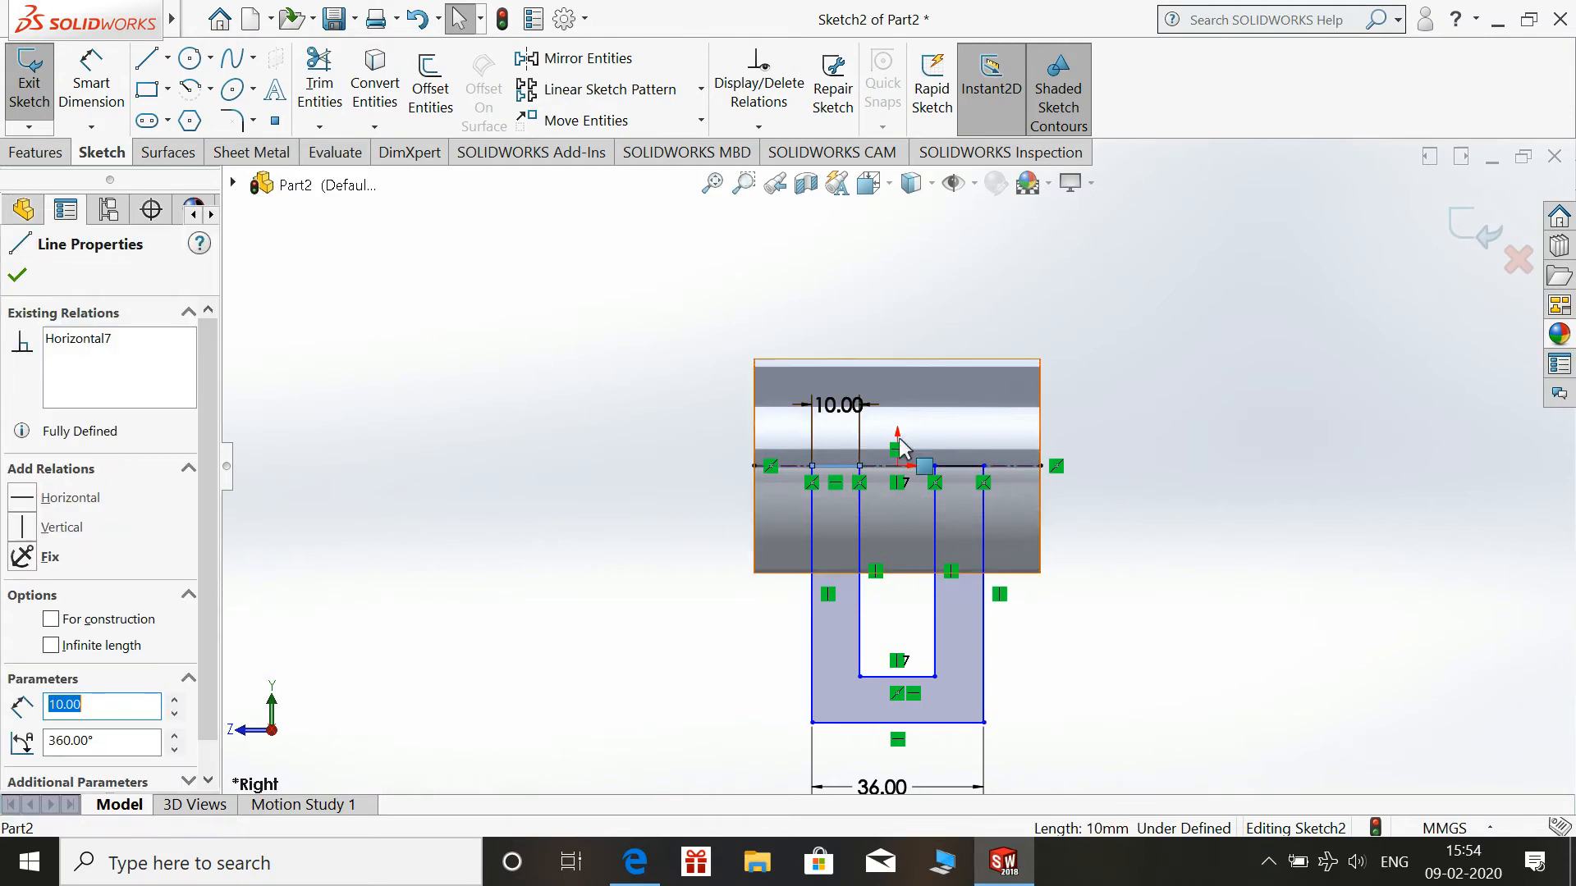
left_click(958, 464, "ctrl")
left_click(1182, 377)
left_click(1190, 548)
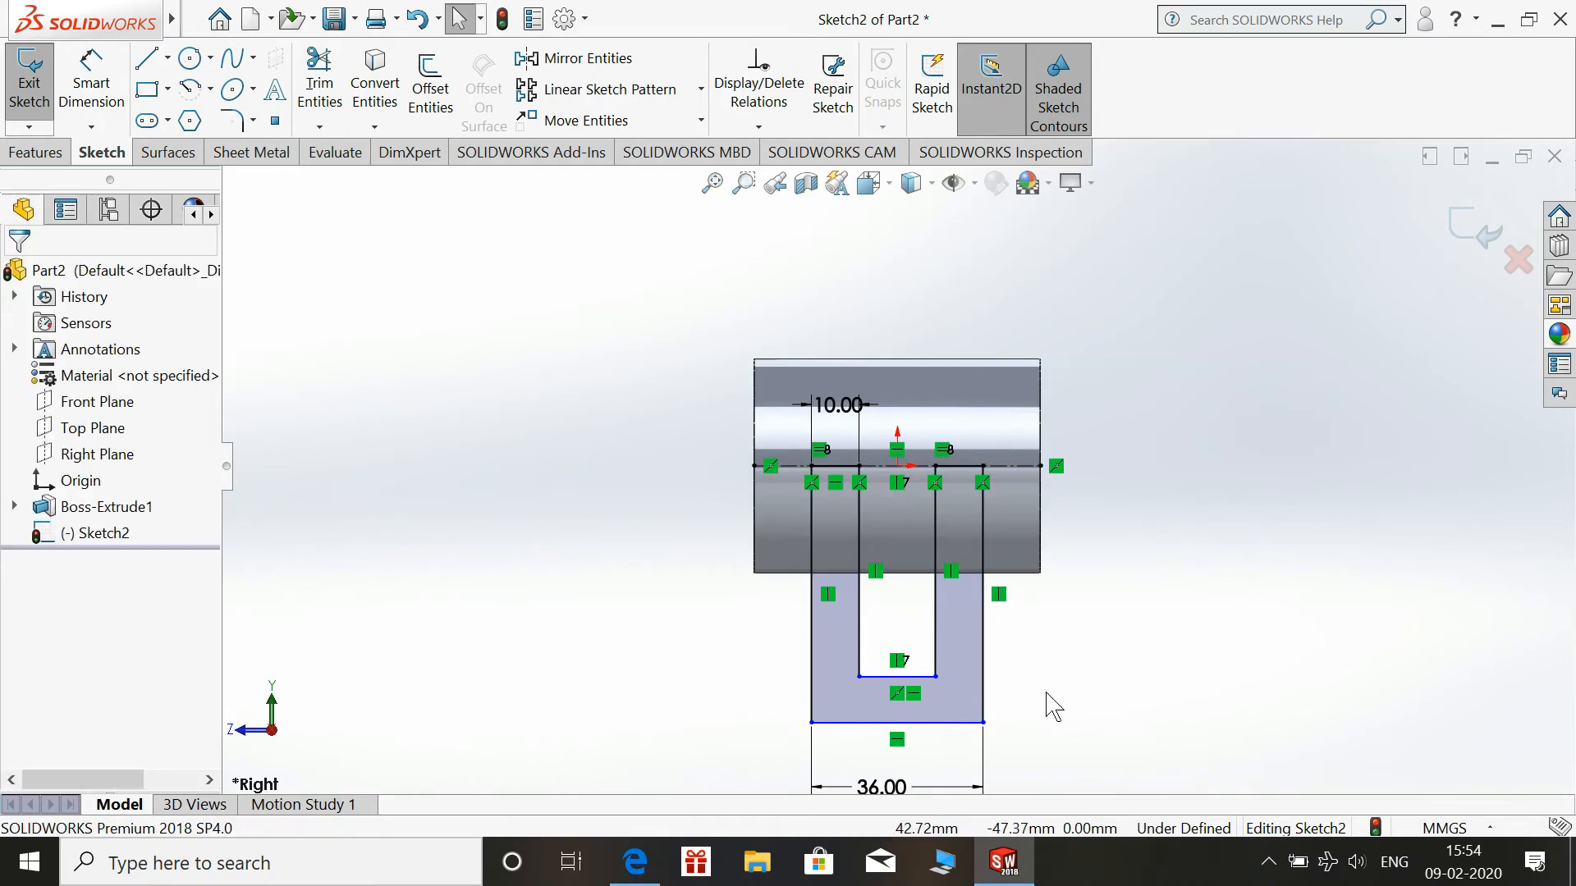
Dimension the distance between the U profile's inner and outer bottom edges to 10 mm
left_click(90, 82)
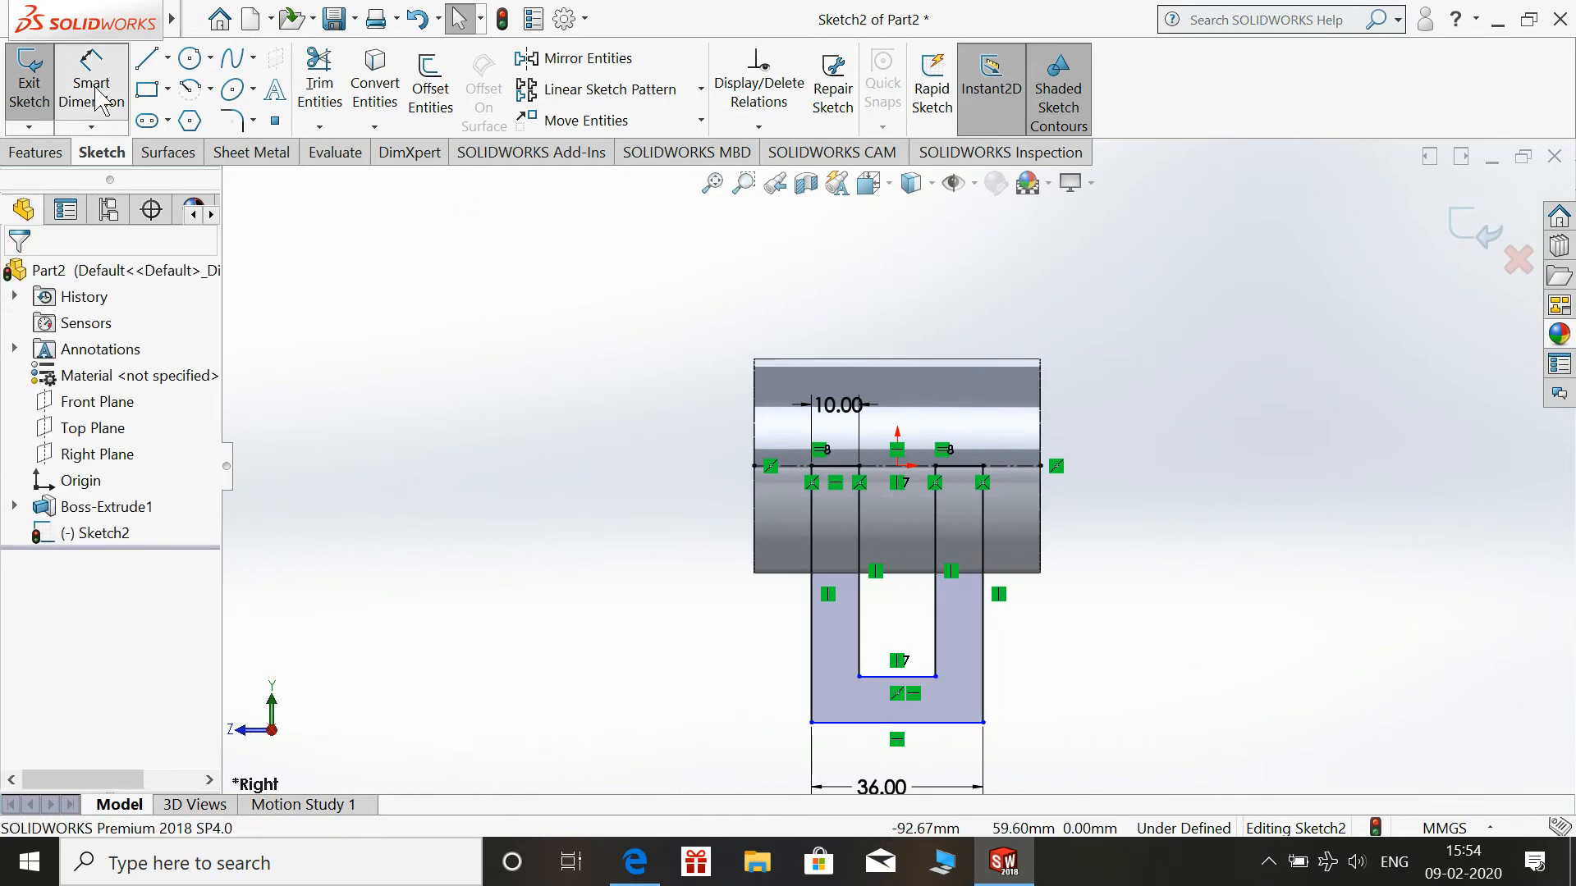
left_click(914, 677)
left_click(931, 722)
left_click(1079, 716)
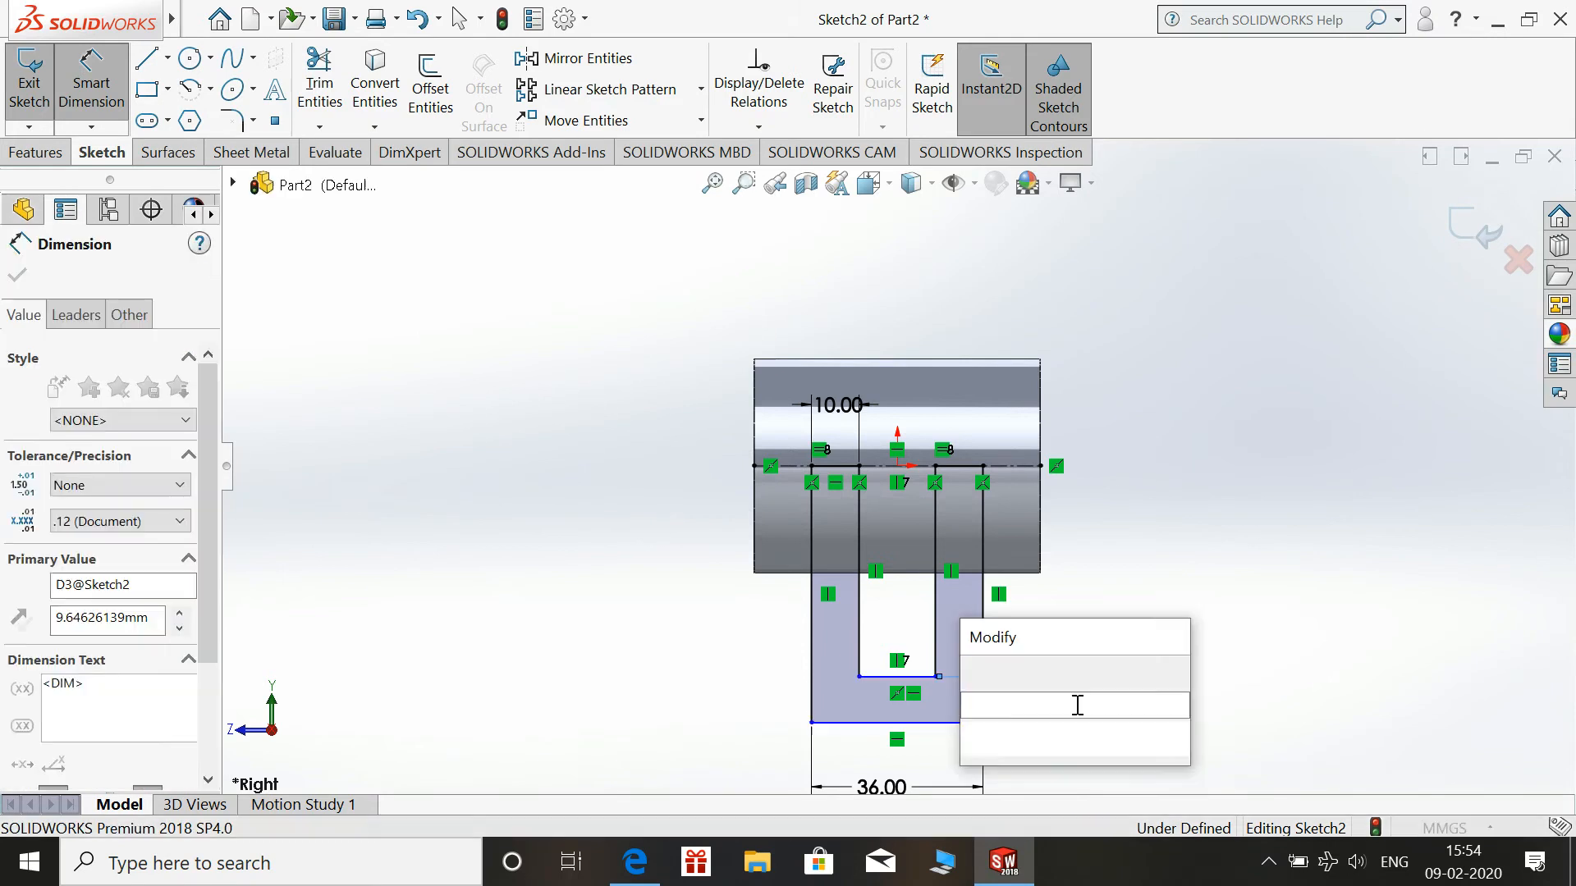
type("10")
key("Return")
key("Escape")
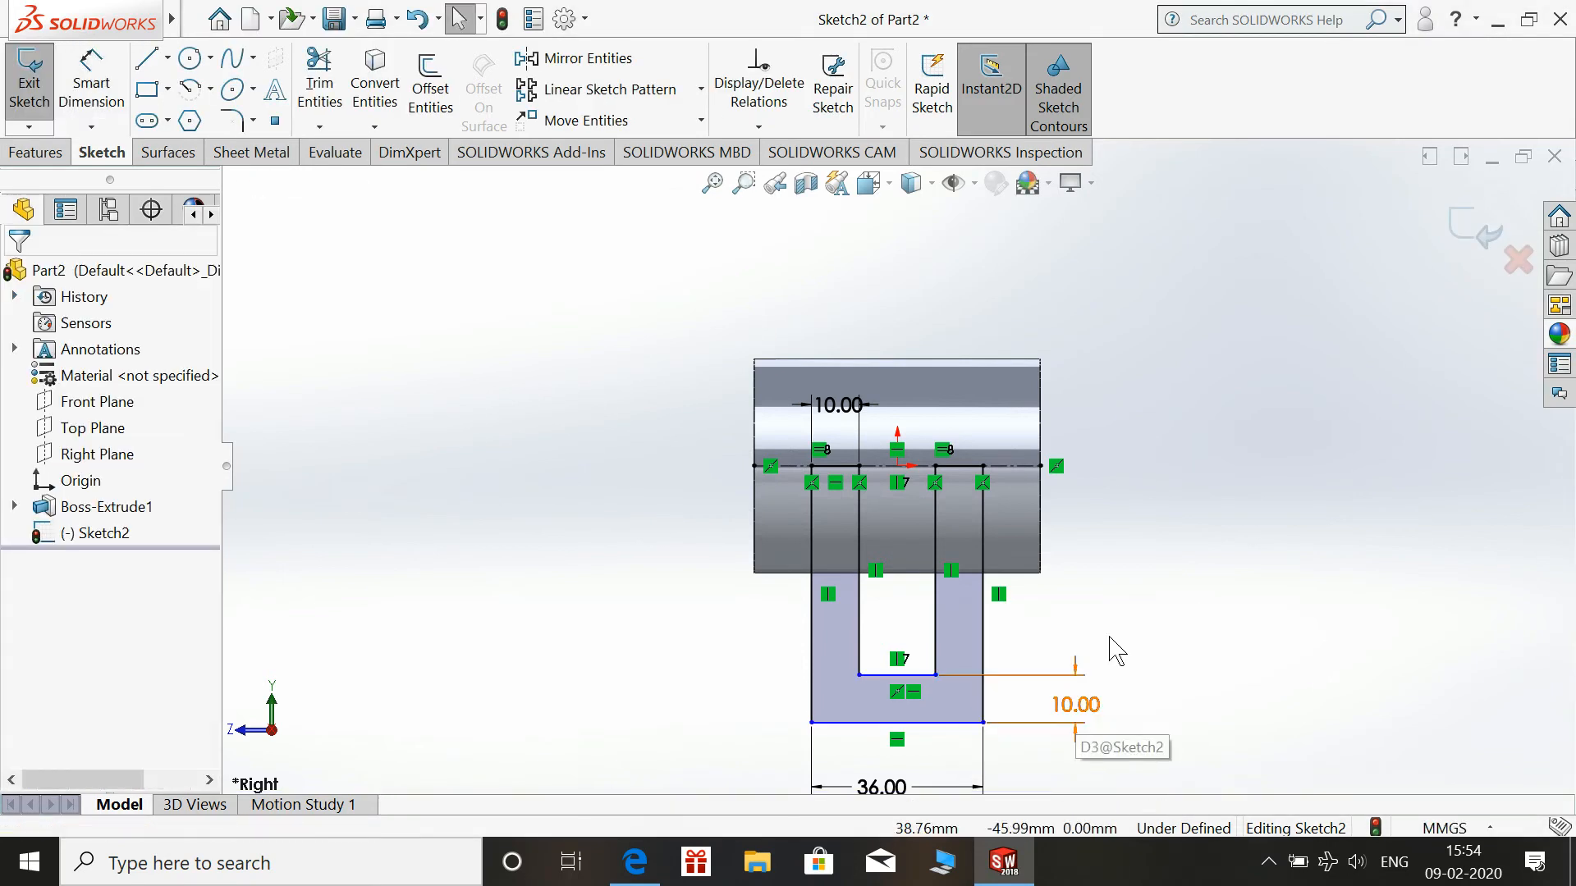
Dimension the U profile's outer right edge to a length of 53 mm
left_click(91, 82)
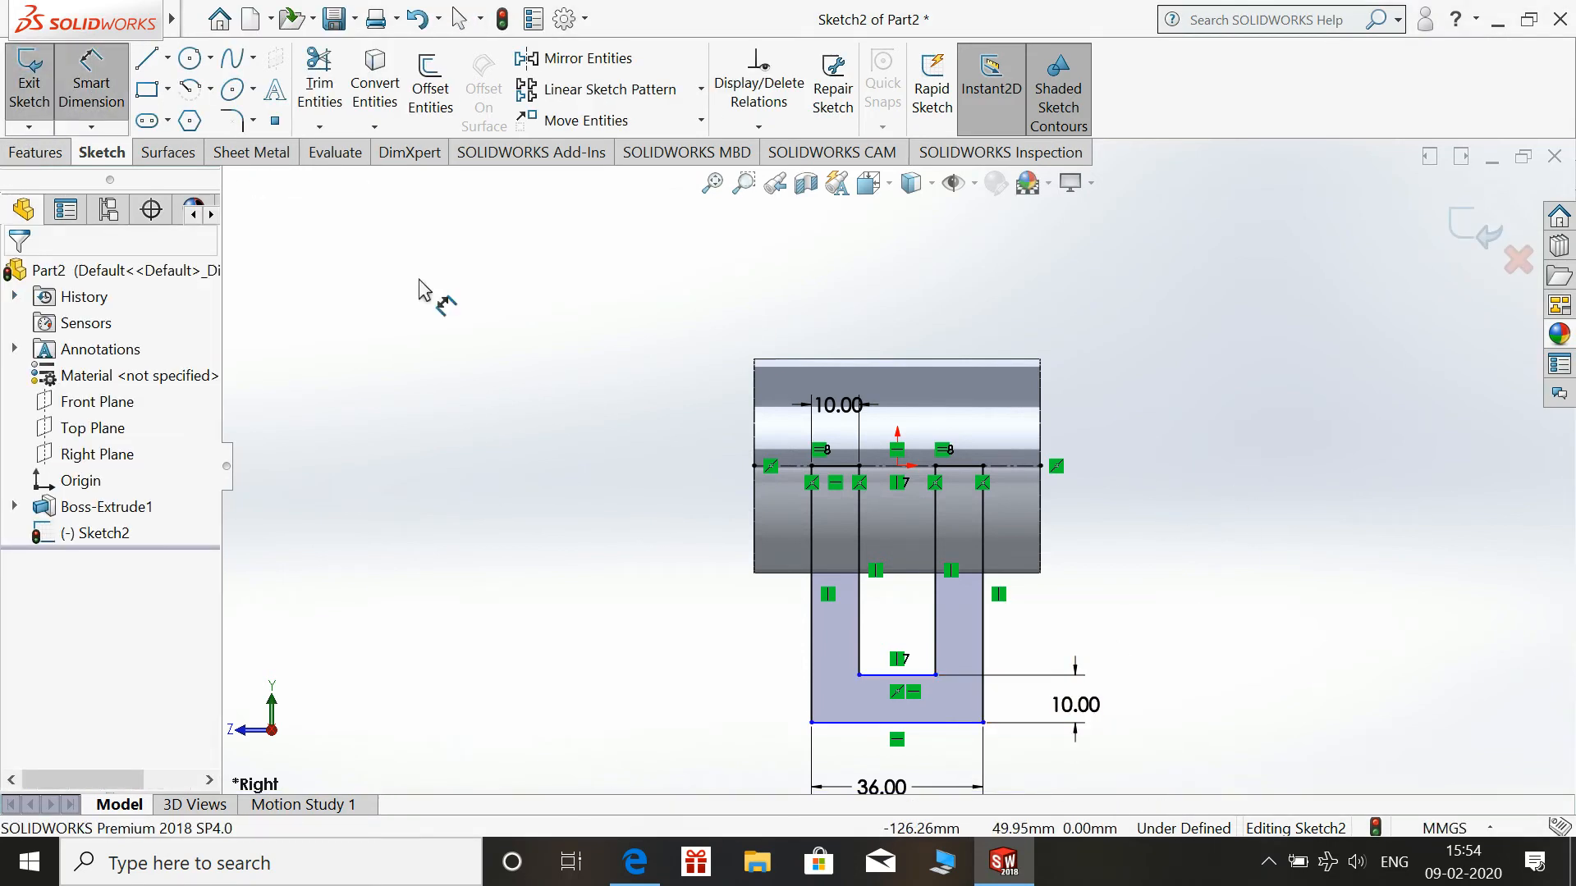
left_click(985, 624)
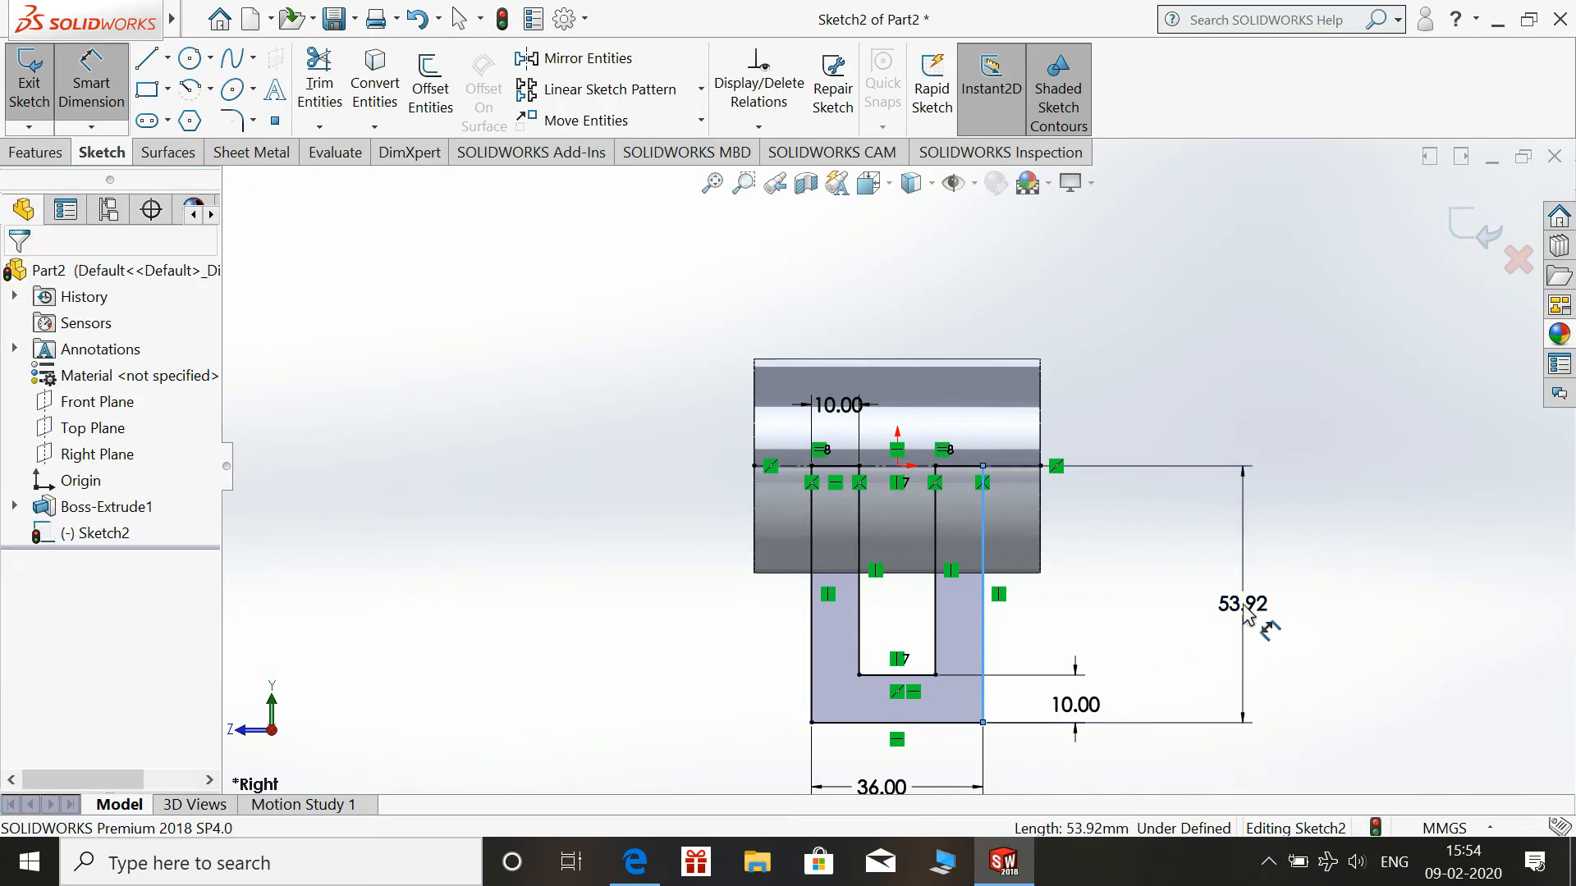
left_click(1247, 620)
type("53")
key("Return")
key("Escape")
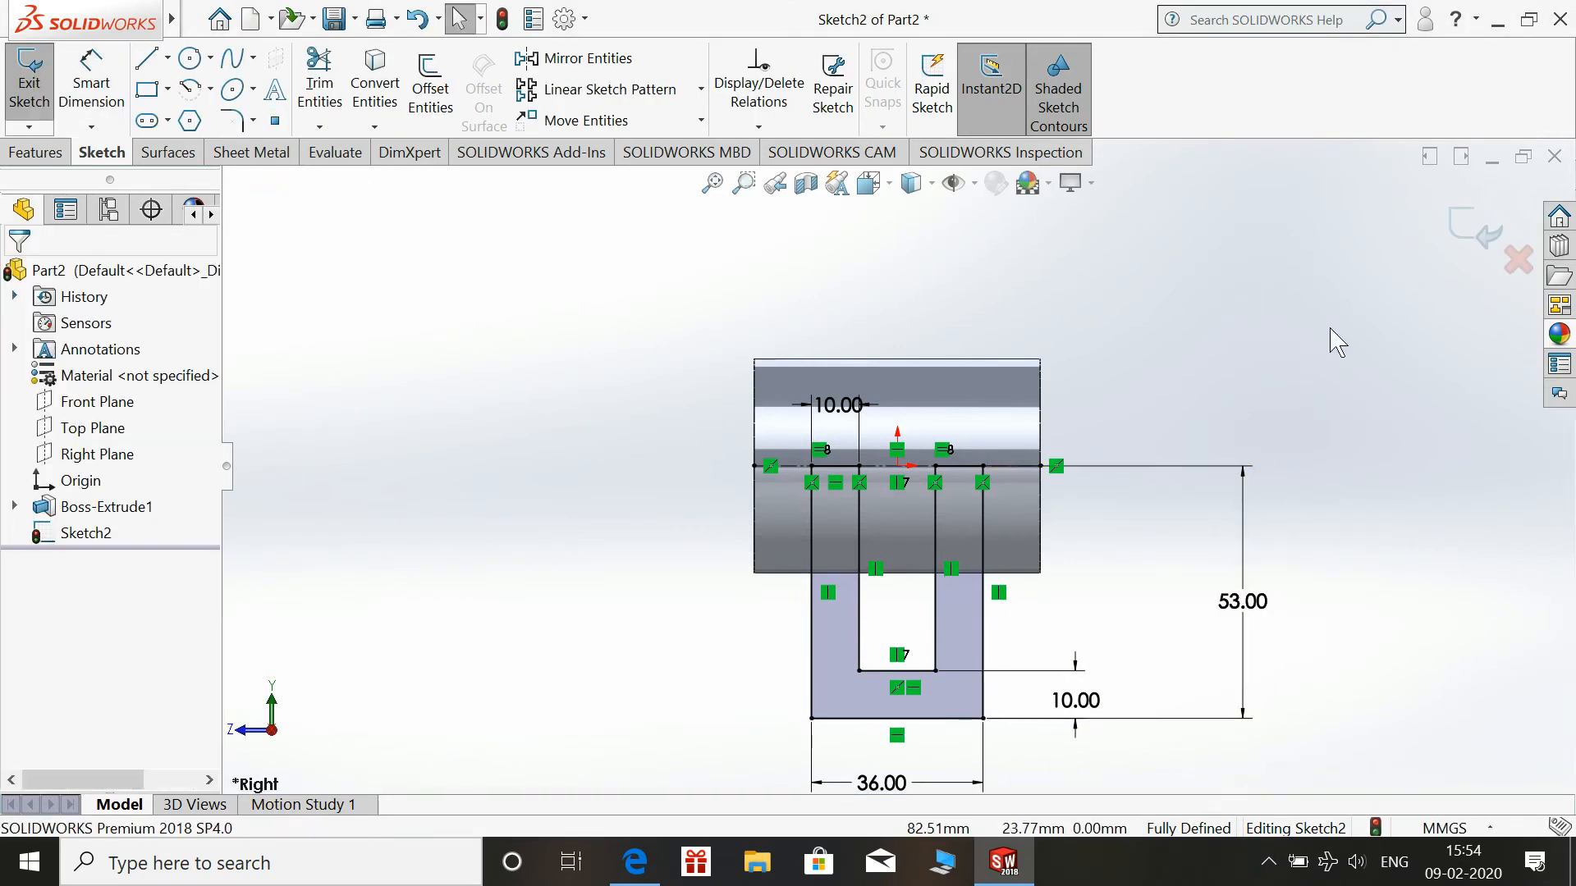
left_click(1467, 225)
key("space")
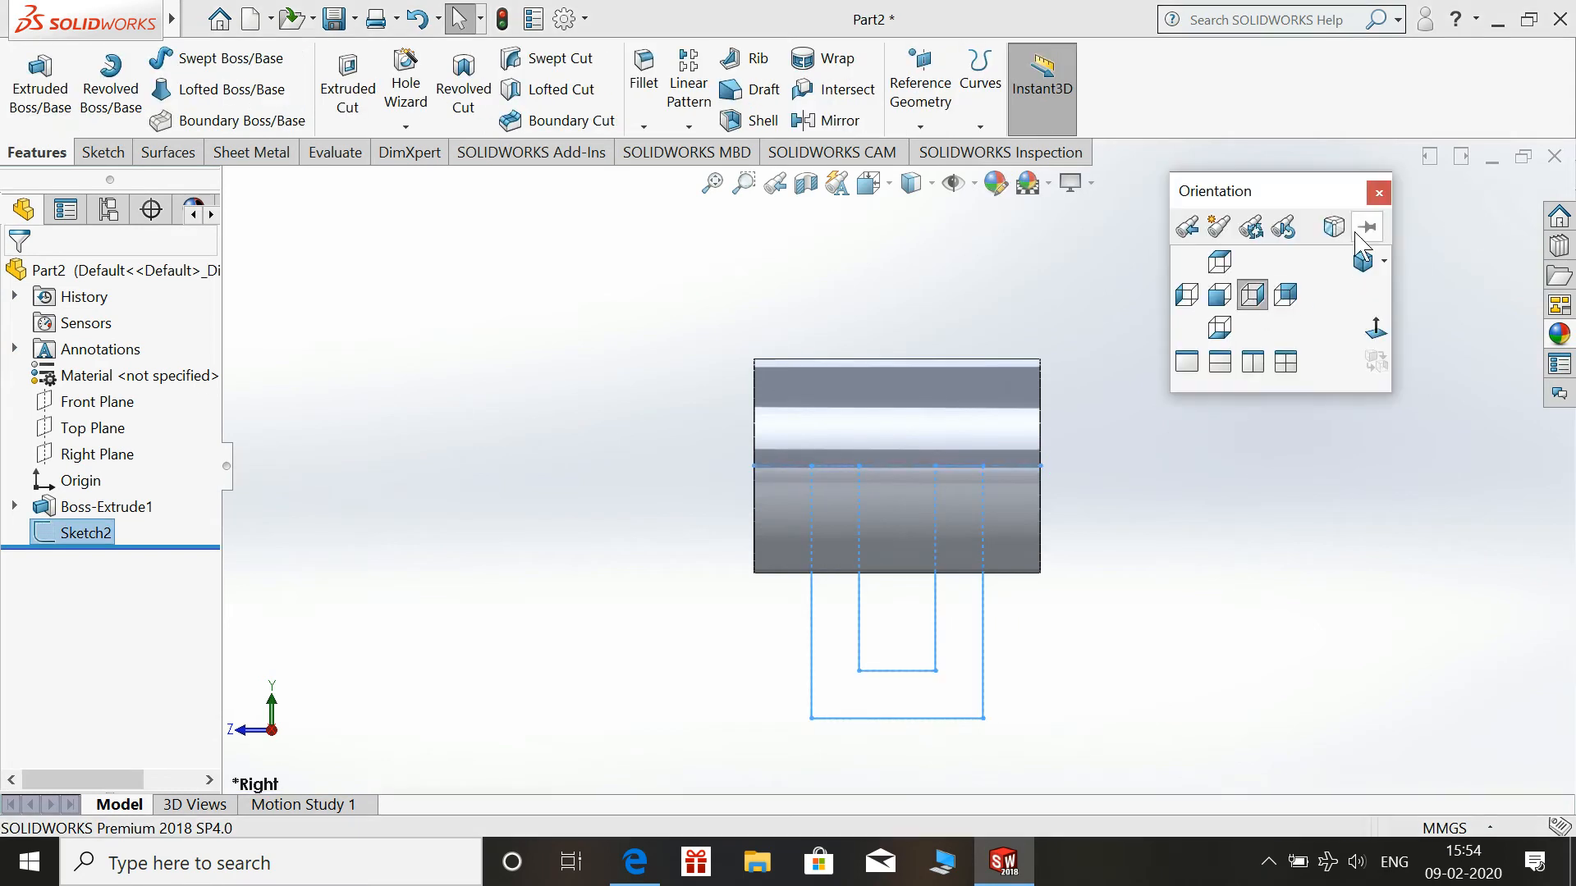
left_click(1363, 263)
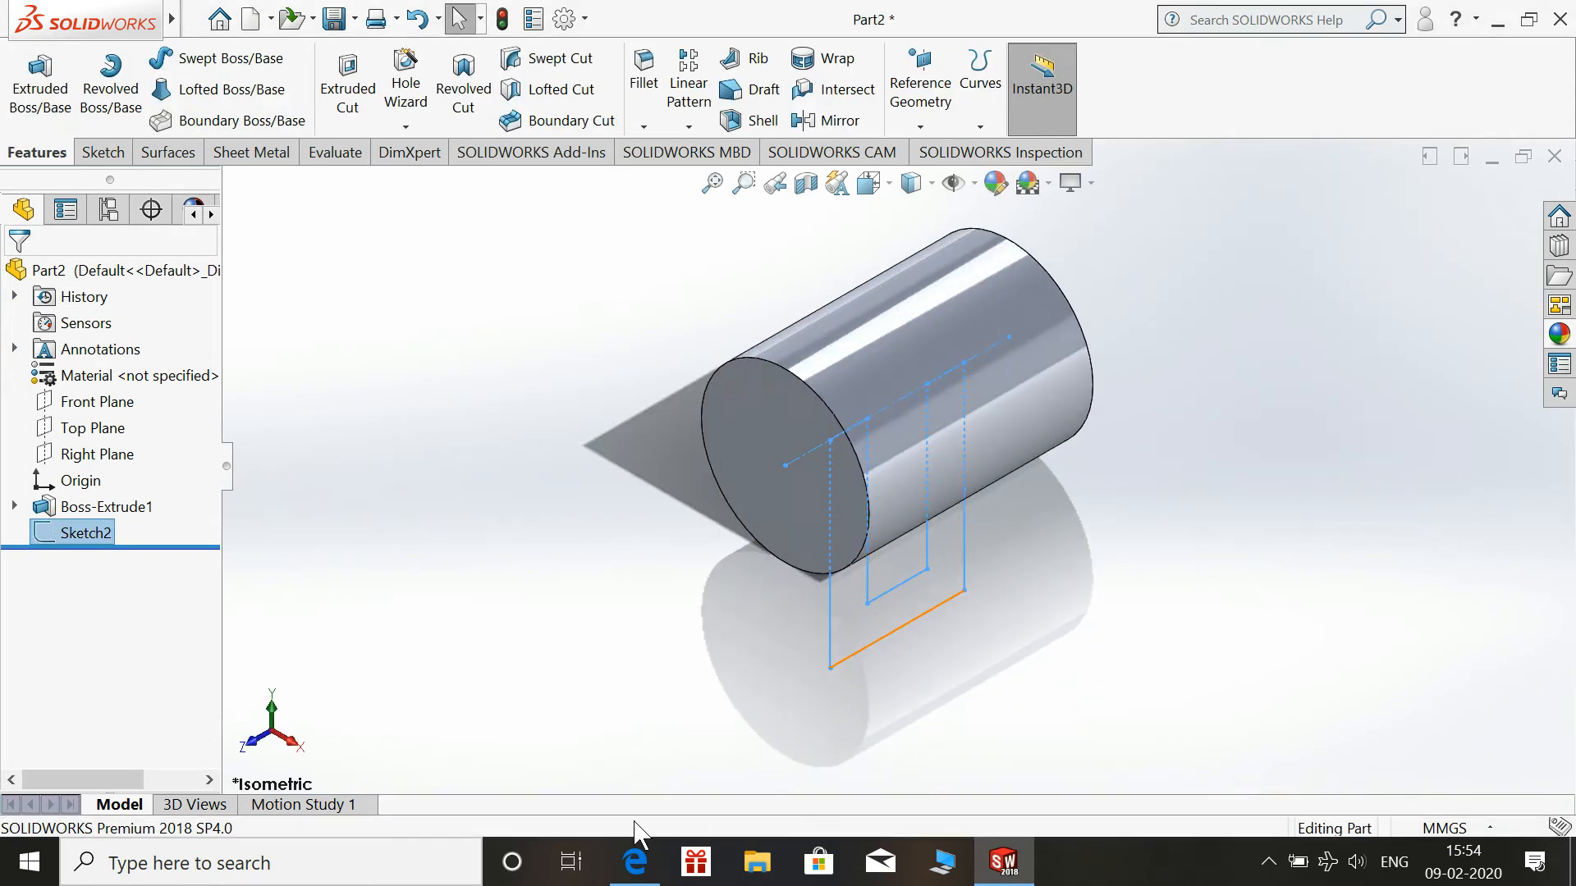
left_click(621, 877)
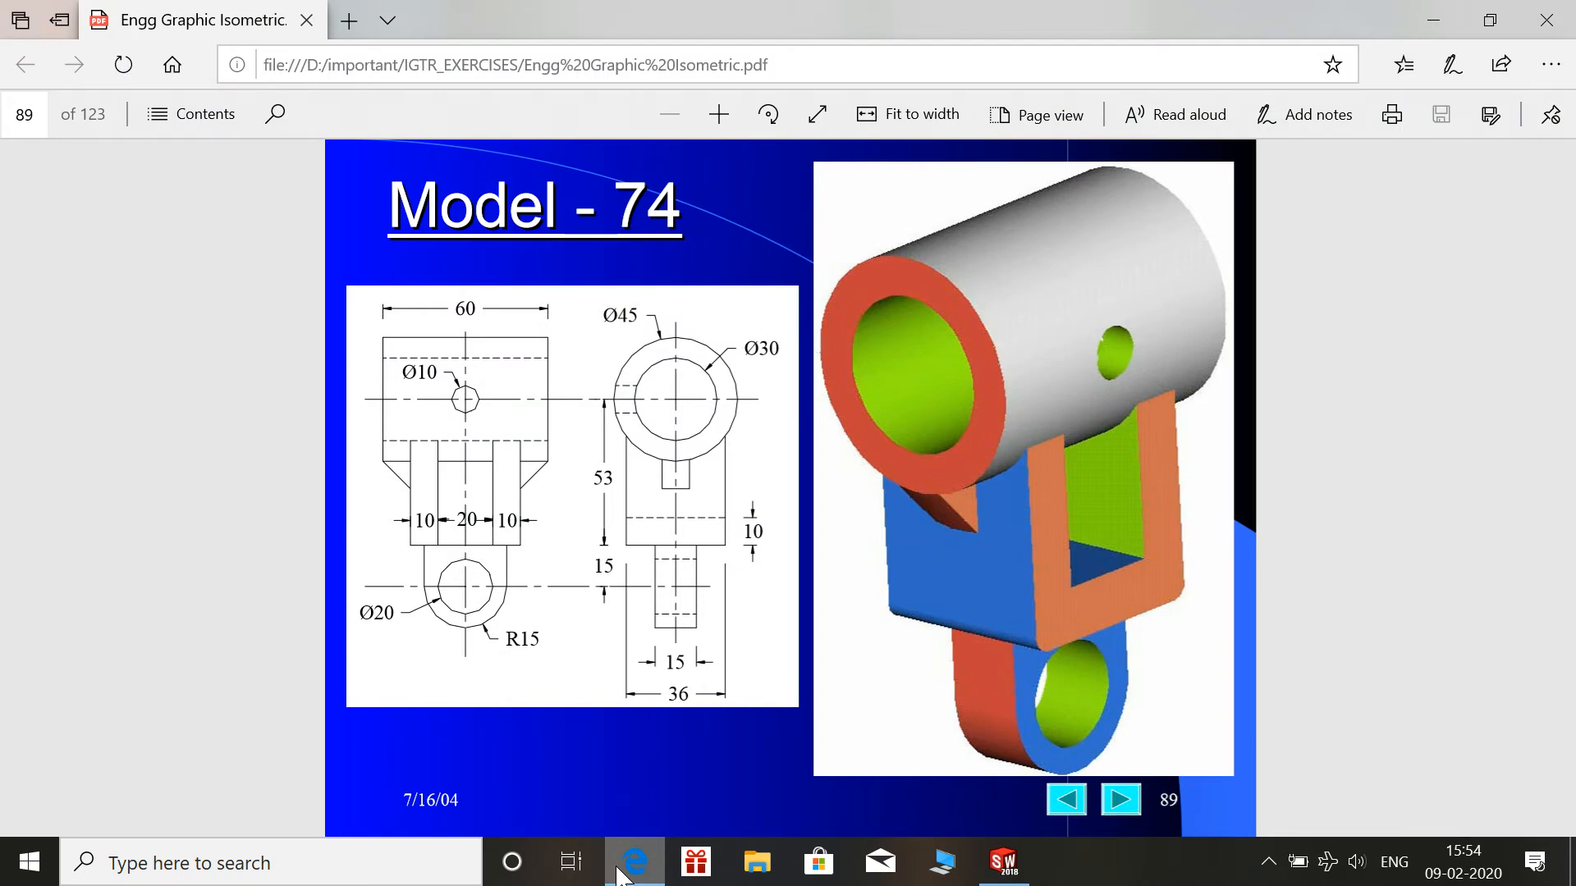
left_click(621, 877)
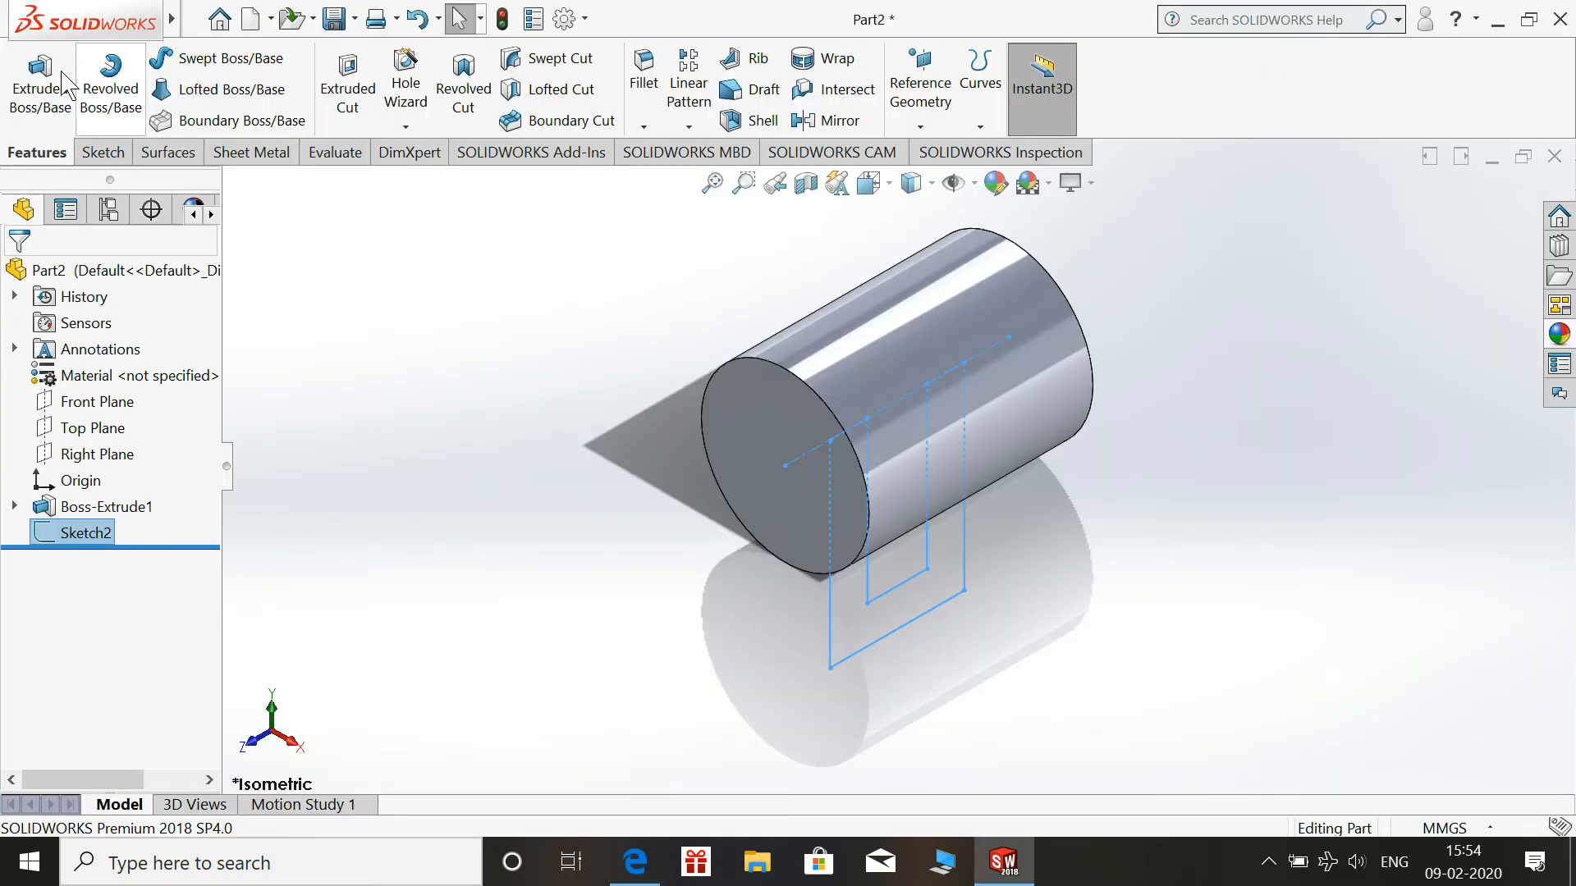
left_click(30, 90)
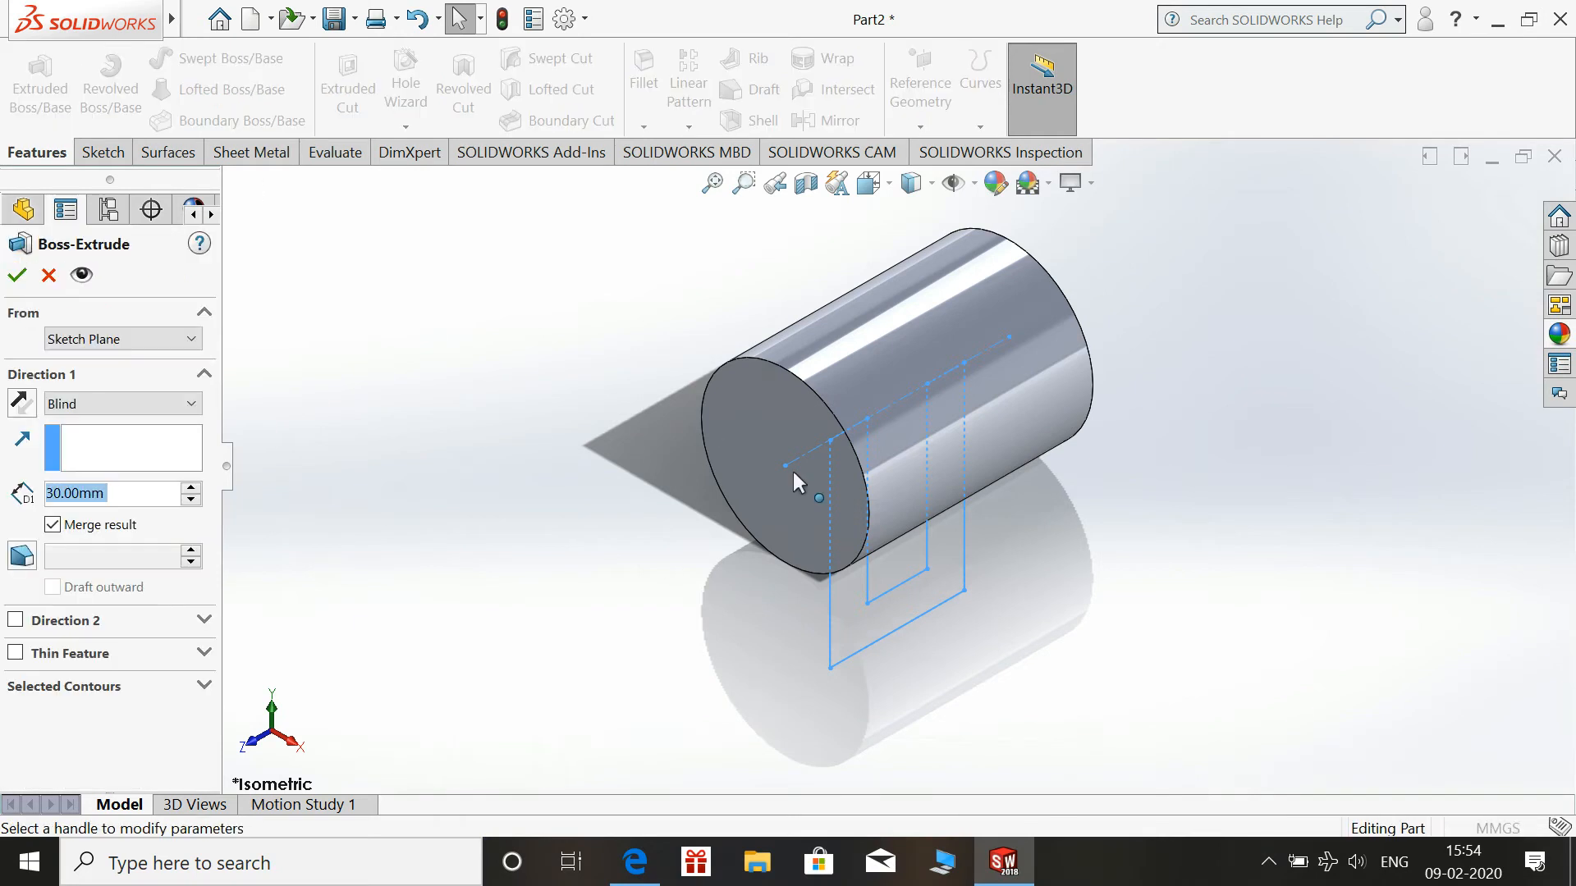
left_click(634, 862)
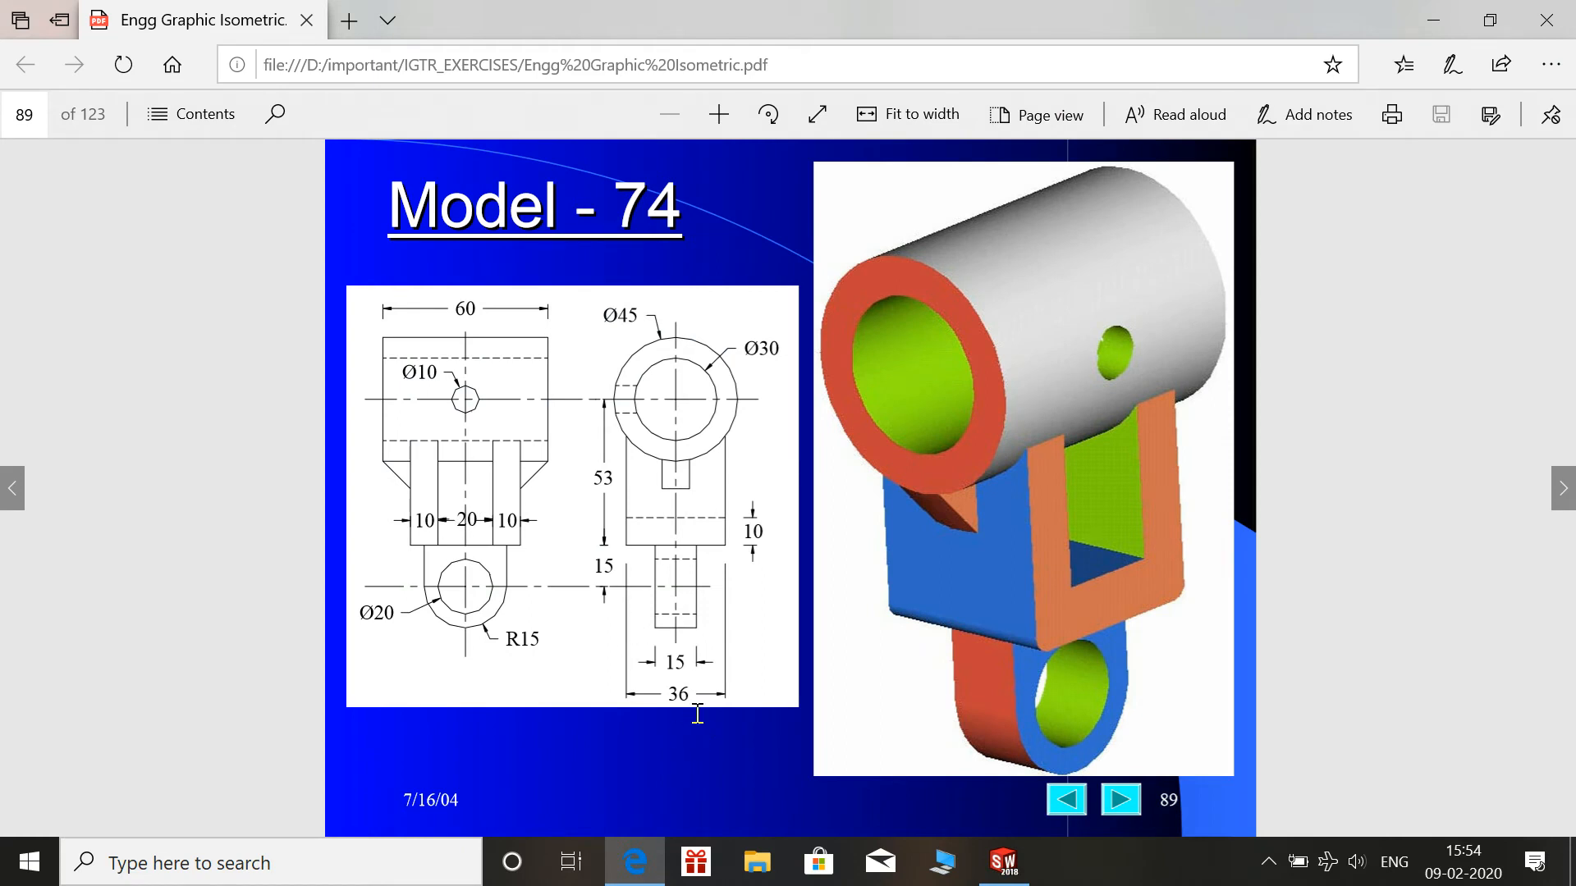
left_click(635, 863)
key("Escape")
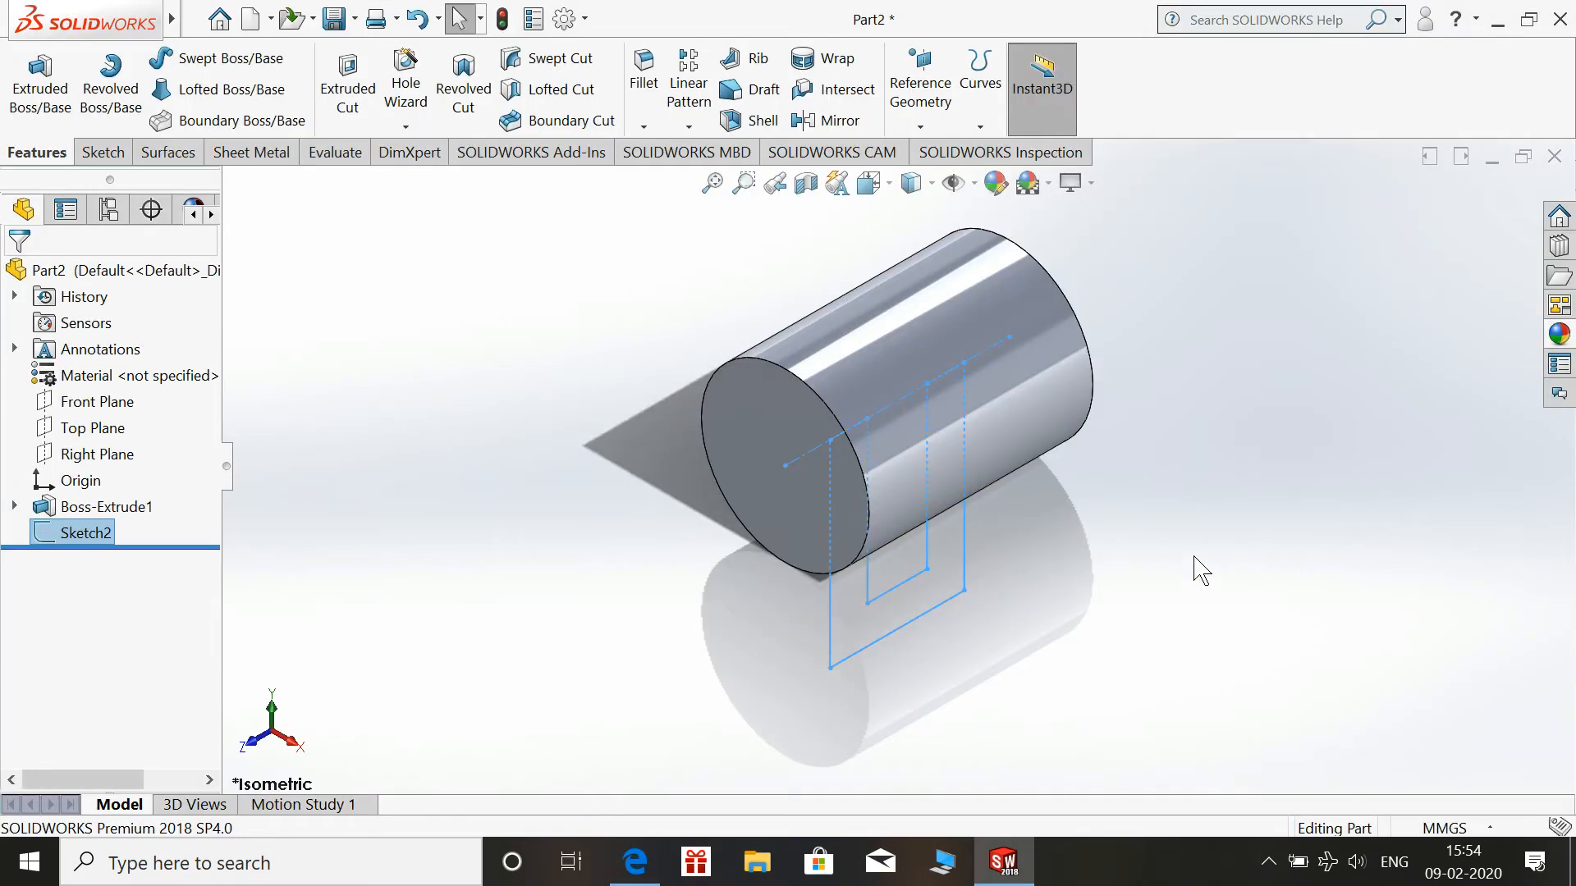
left_click(901, 584)
left_click(1335, 585)
Reopen the U profile's sketch for editing and set its overall width dimension along the bottom edge to 40 mm
left_click(90, 532)
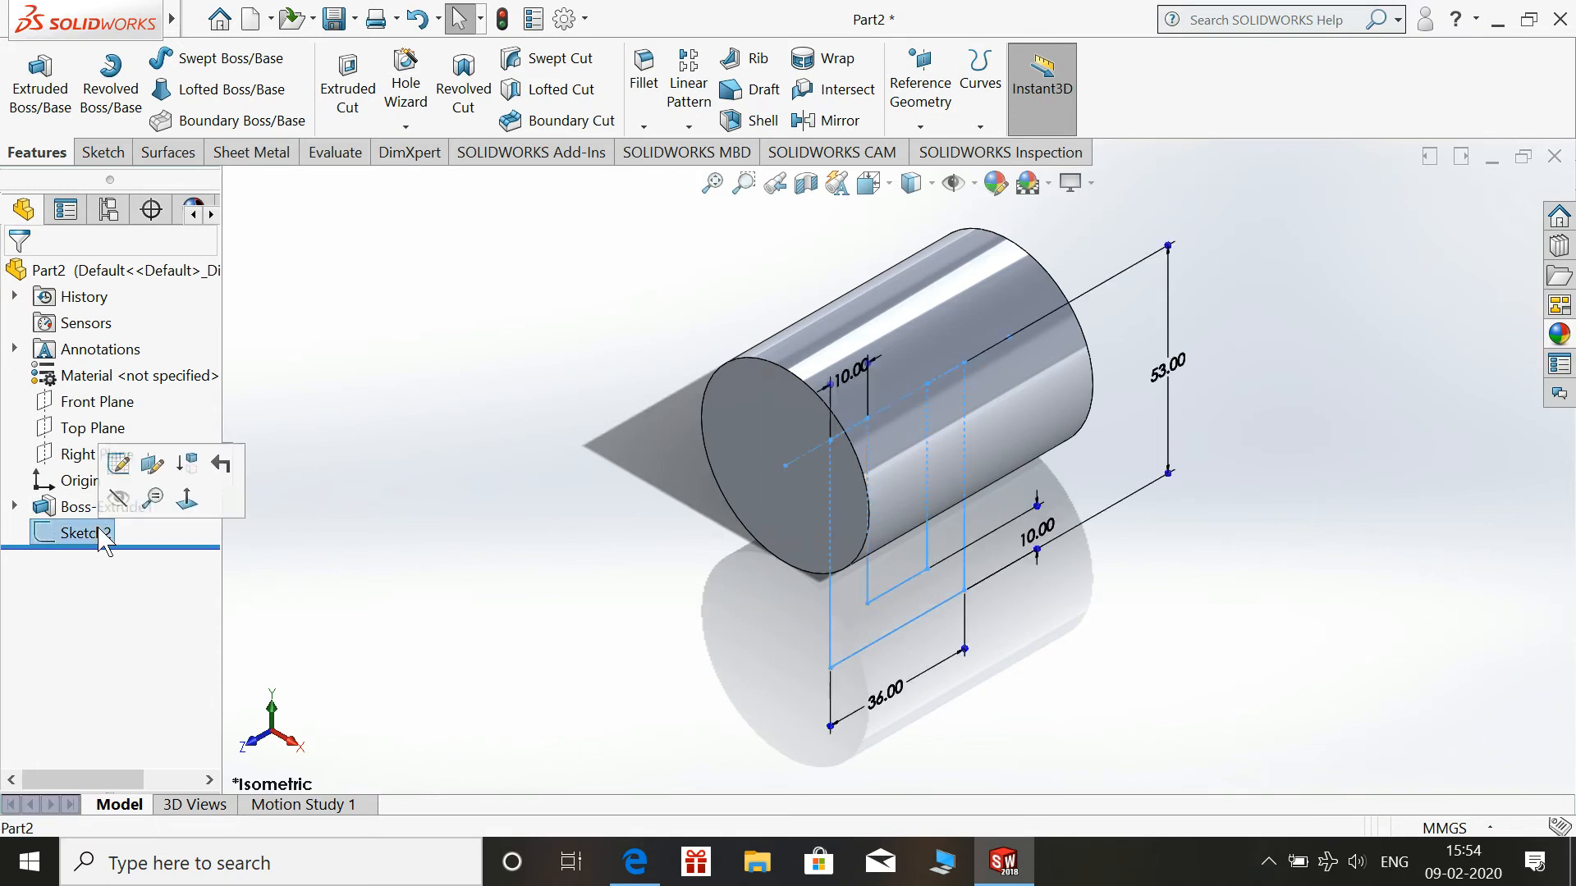
left_click(115, 462)
key("space")
left_click(1108, 518)
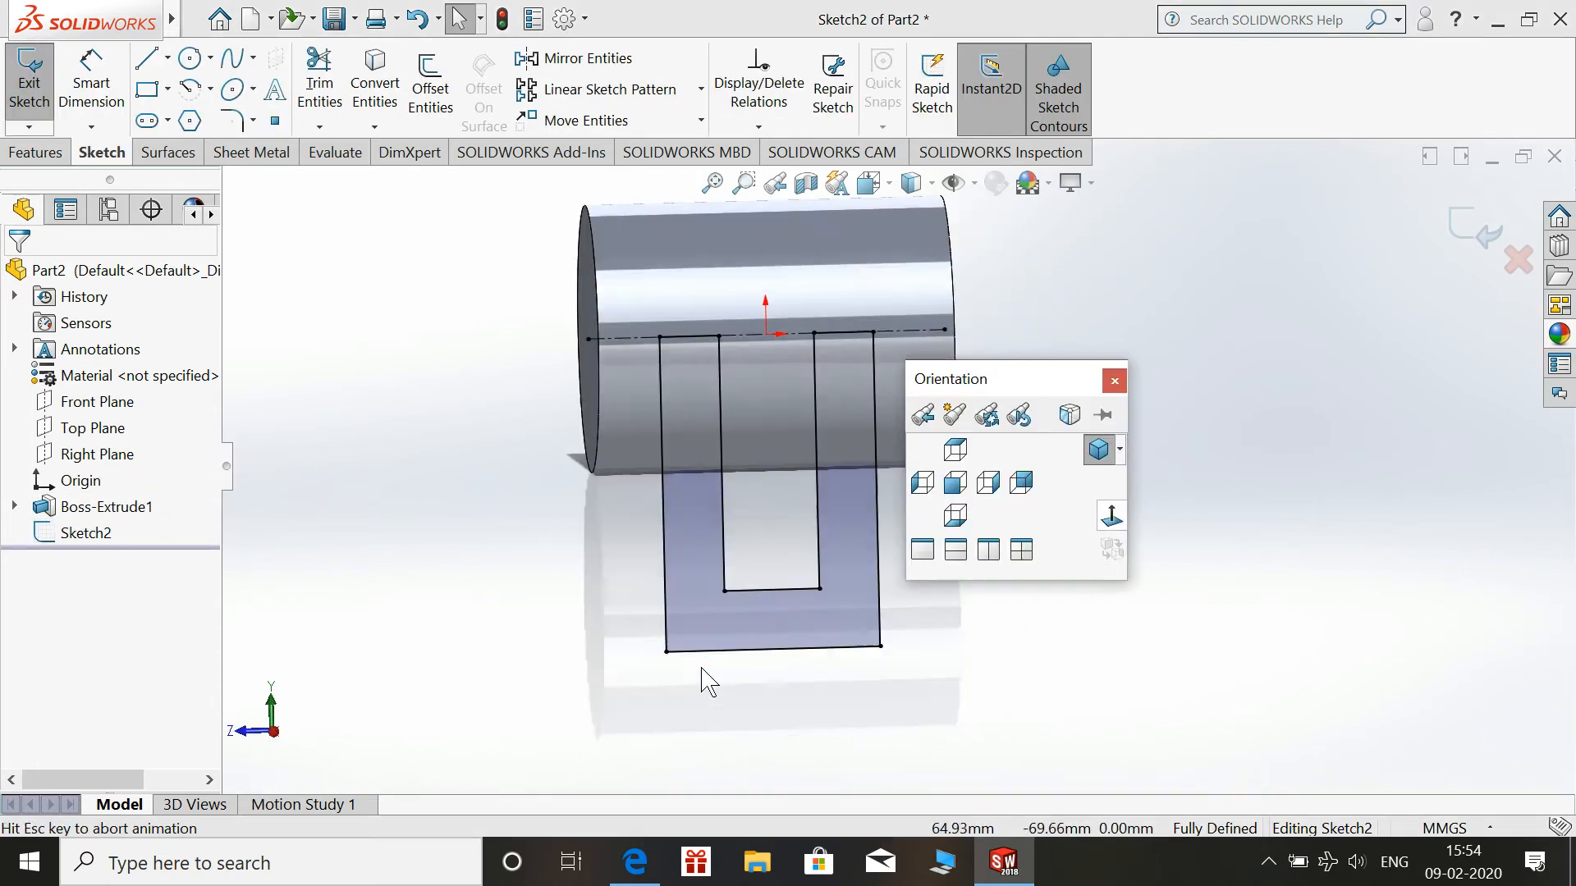
double_click(734, 727)
type("40")
key("Return")
key("Escape")
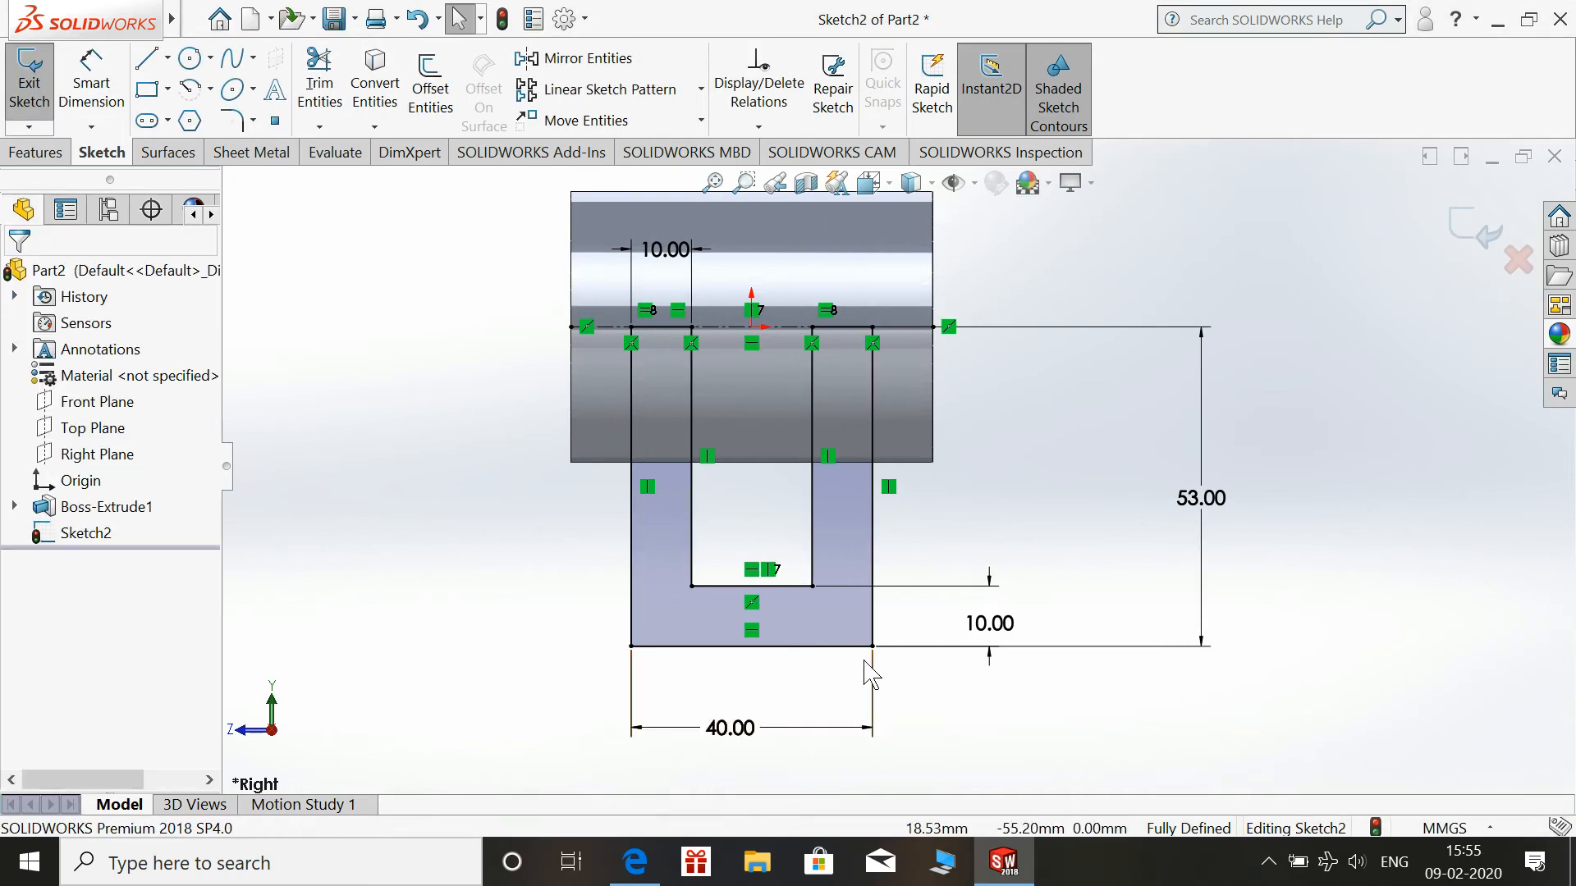
Check the length of the U profile's inner bottom edge with Smart Dimension without keeping the dimension
left_click(90, 82)
left_click(776, 586)
key("Escape")
key("Escape")
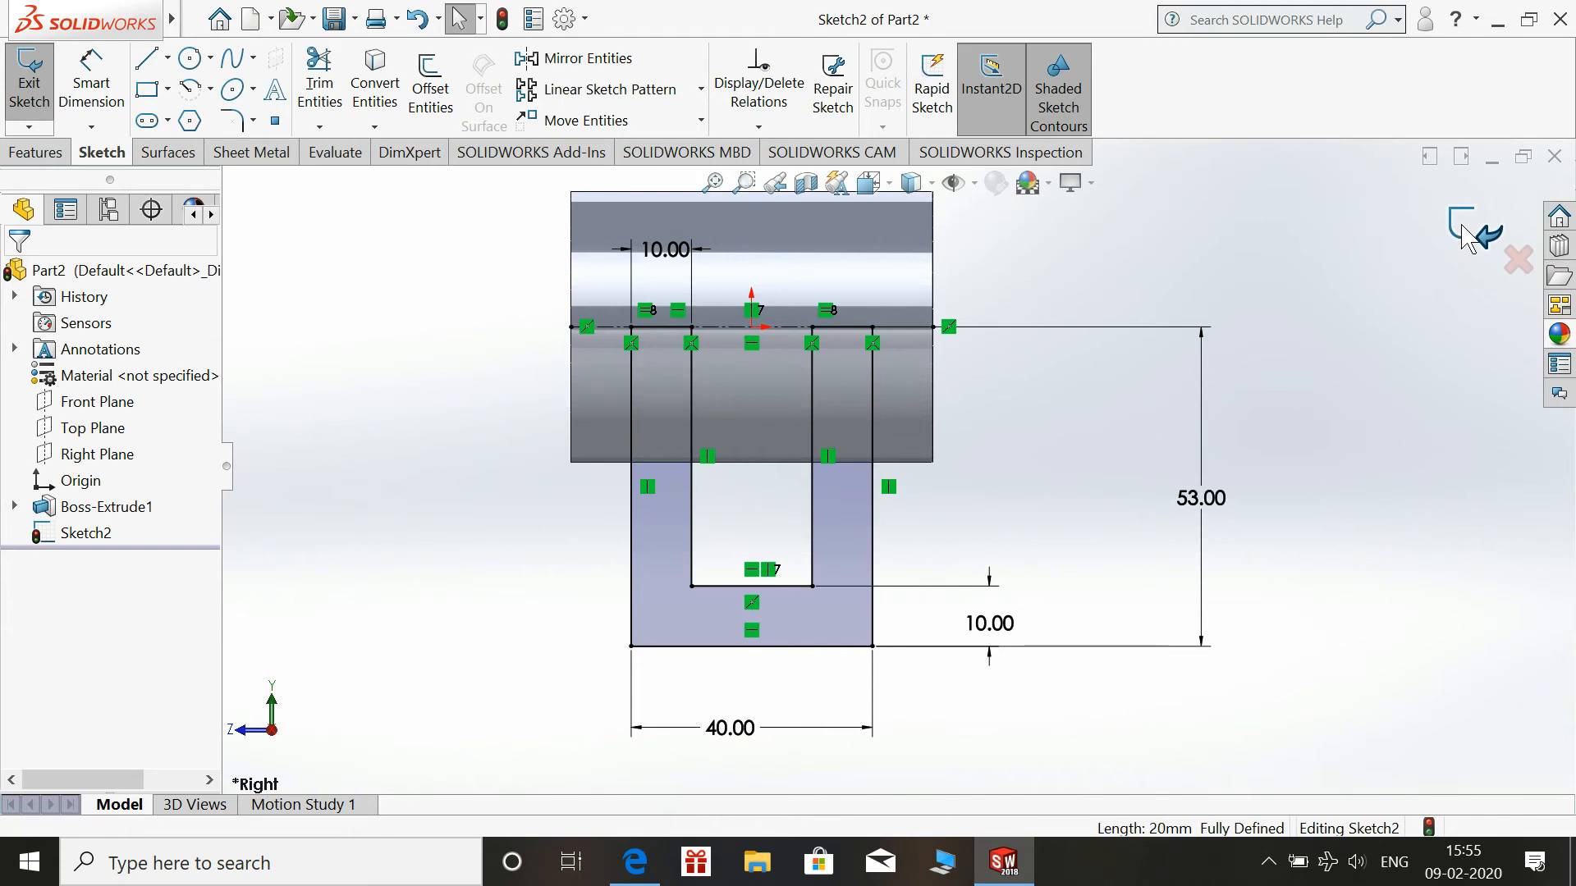
Close the U-profile sketch and choose it as the profile of a new boss extrusion in isometric view
left_click(1468, 239)
key("space")
left_click(1309, 275)
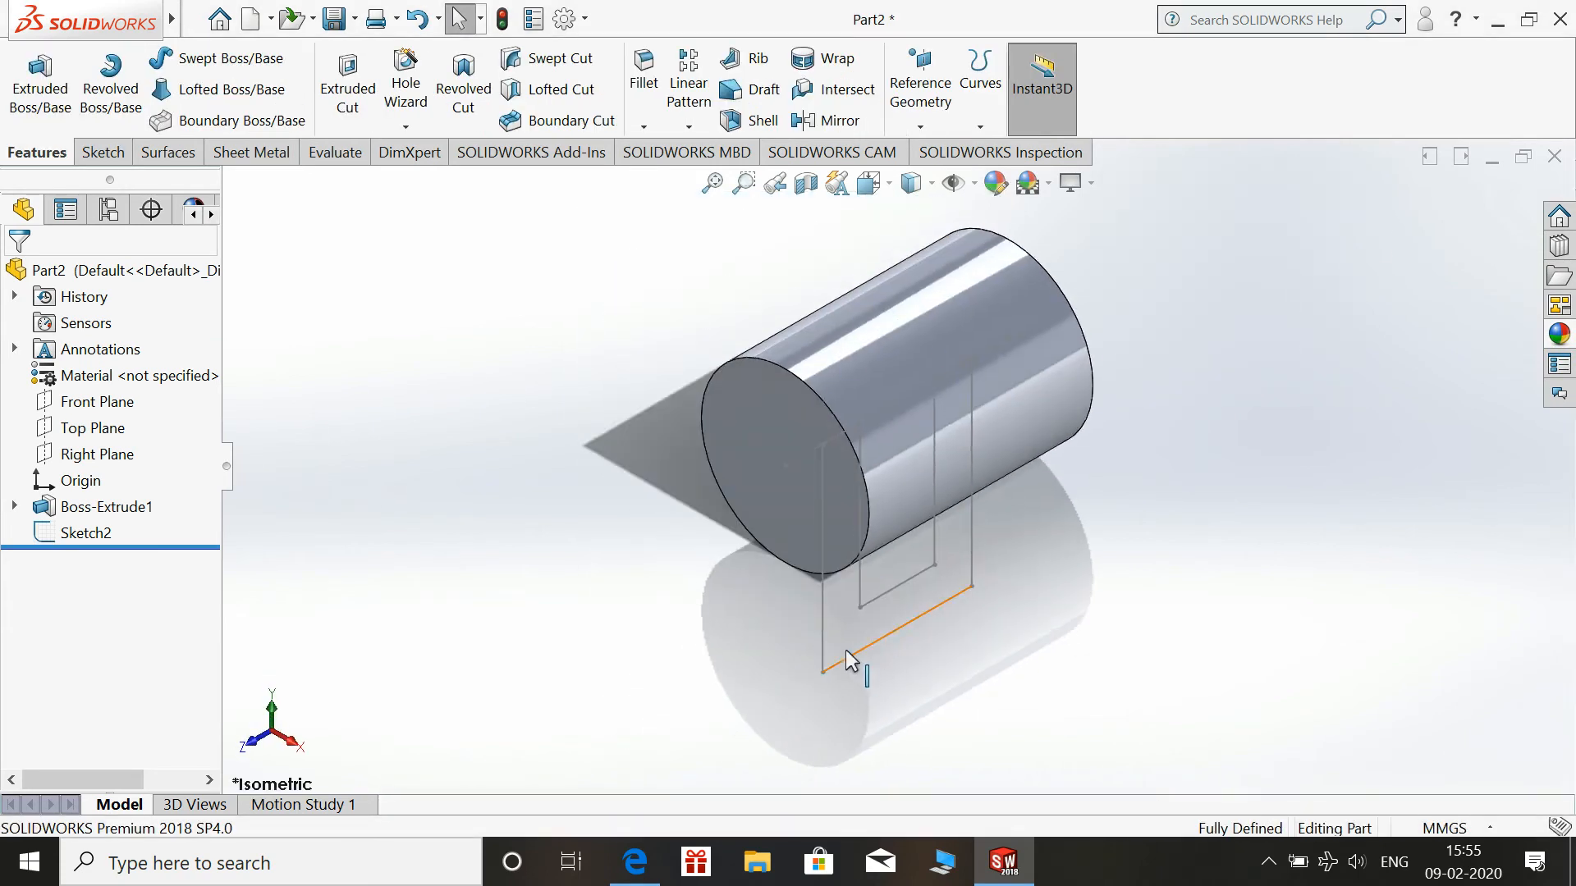
left_click(823, 607)
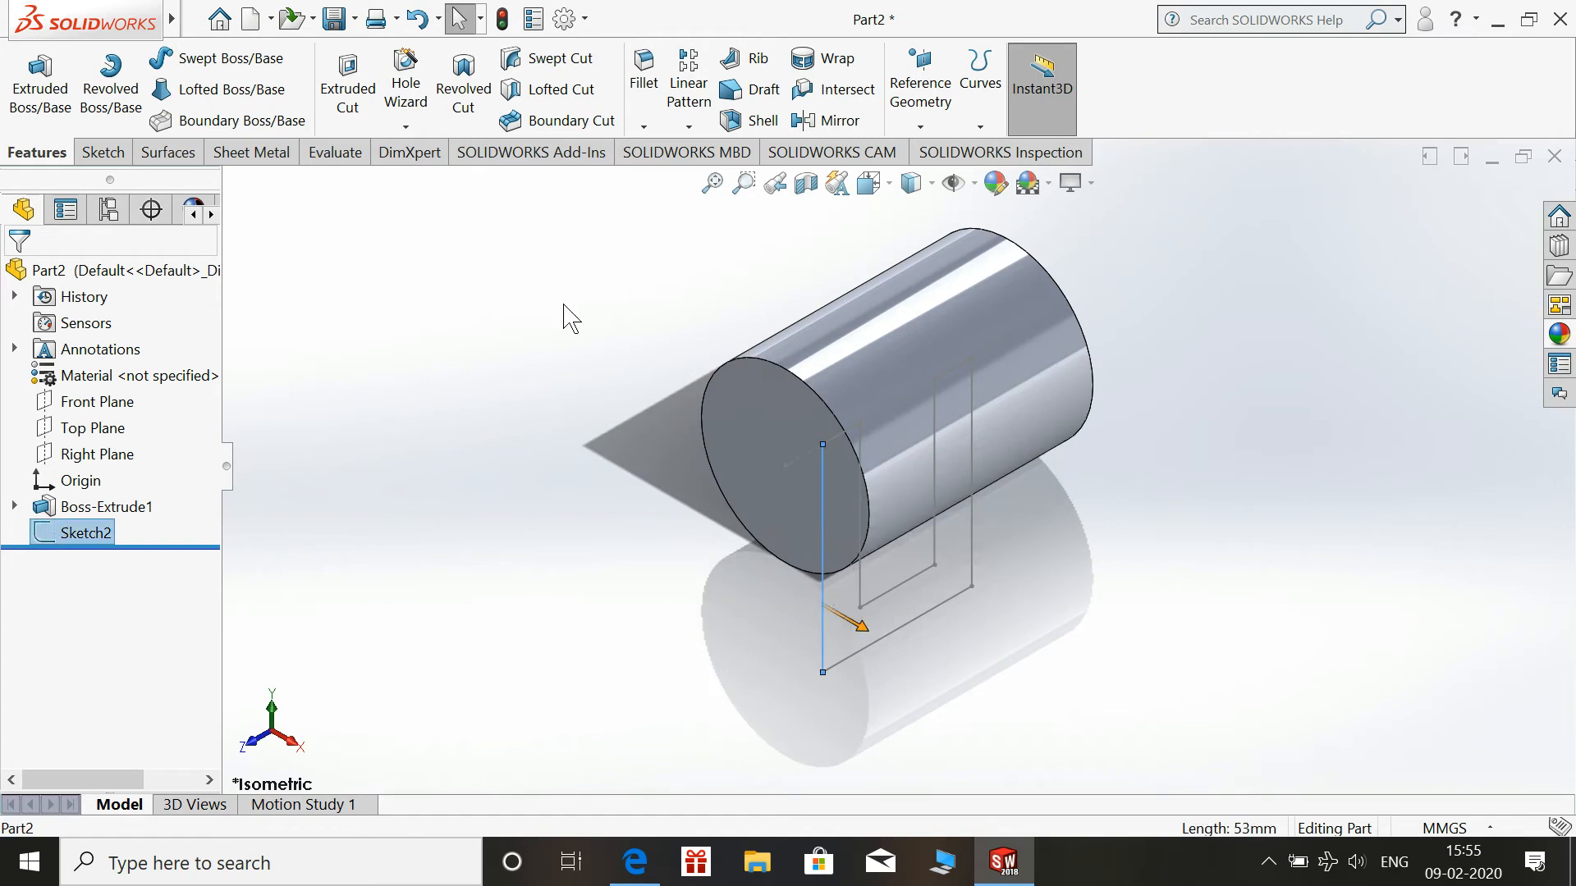
left_click(324, 236)
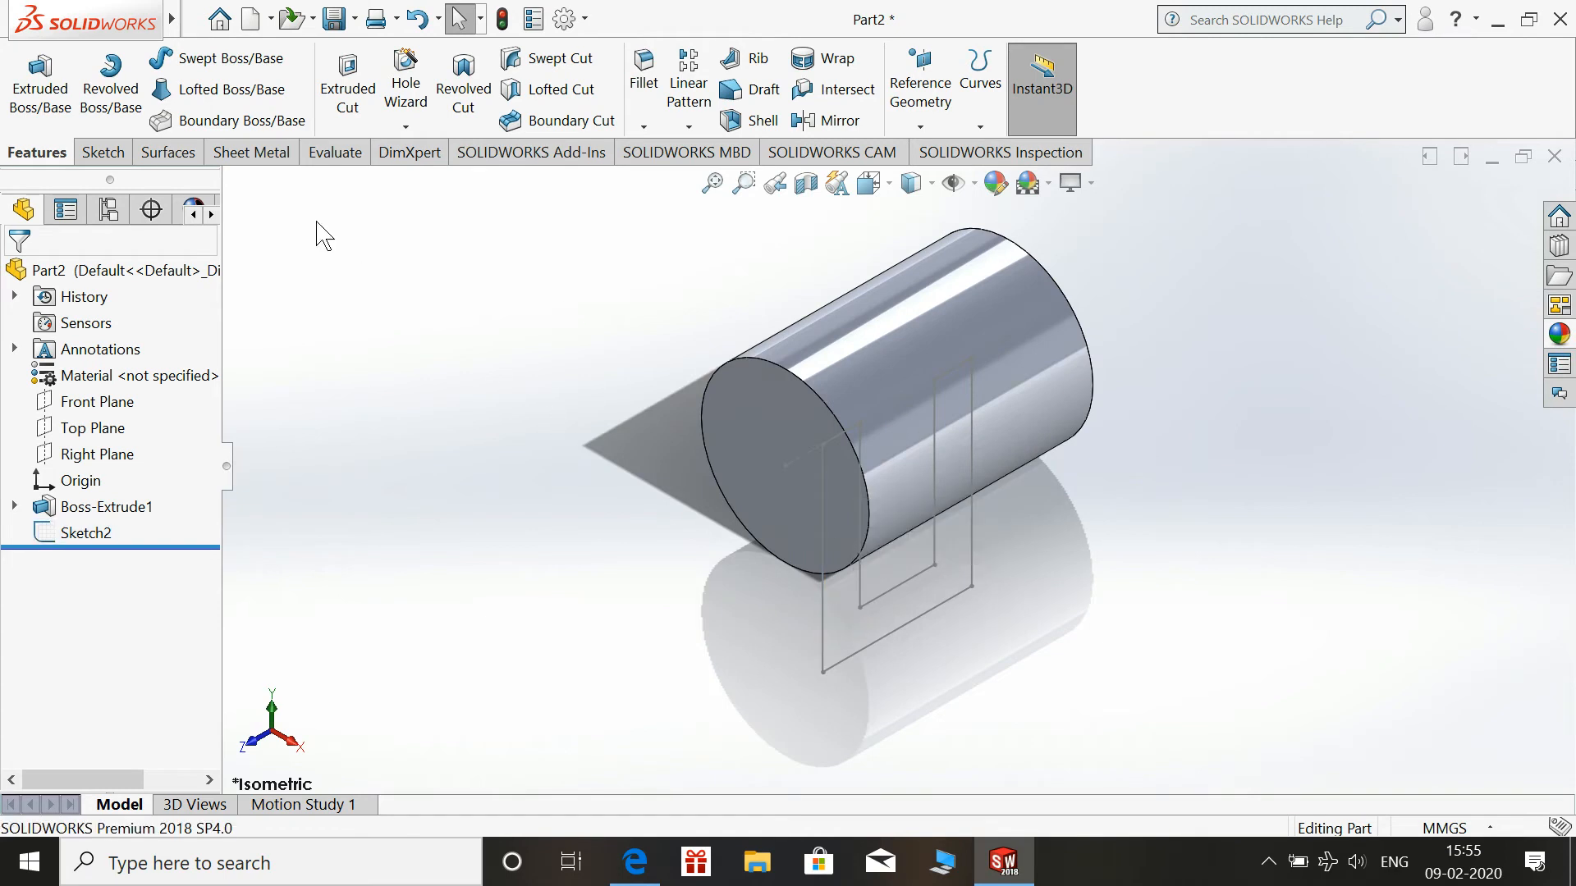
left_click(39, 82)
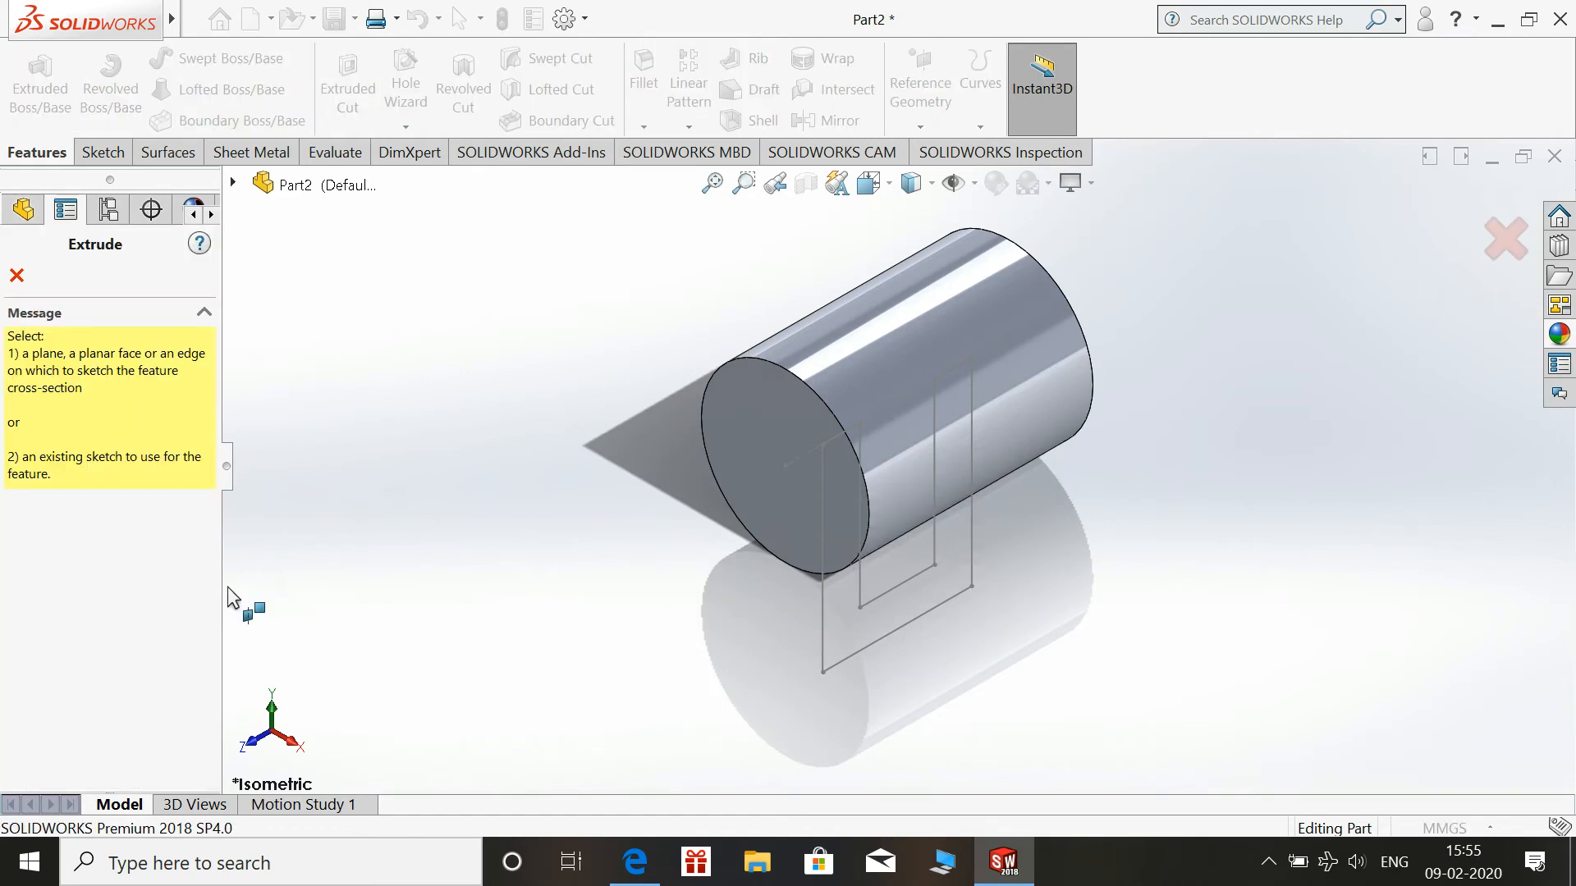
left_click(234, 183)
left_click(329, 449)
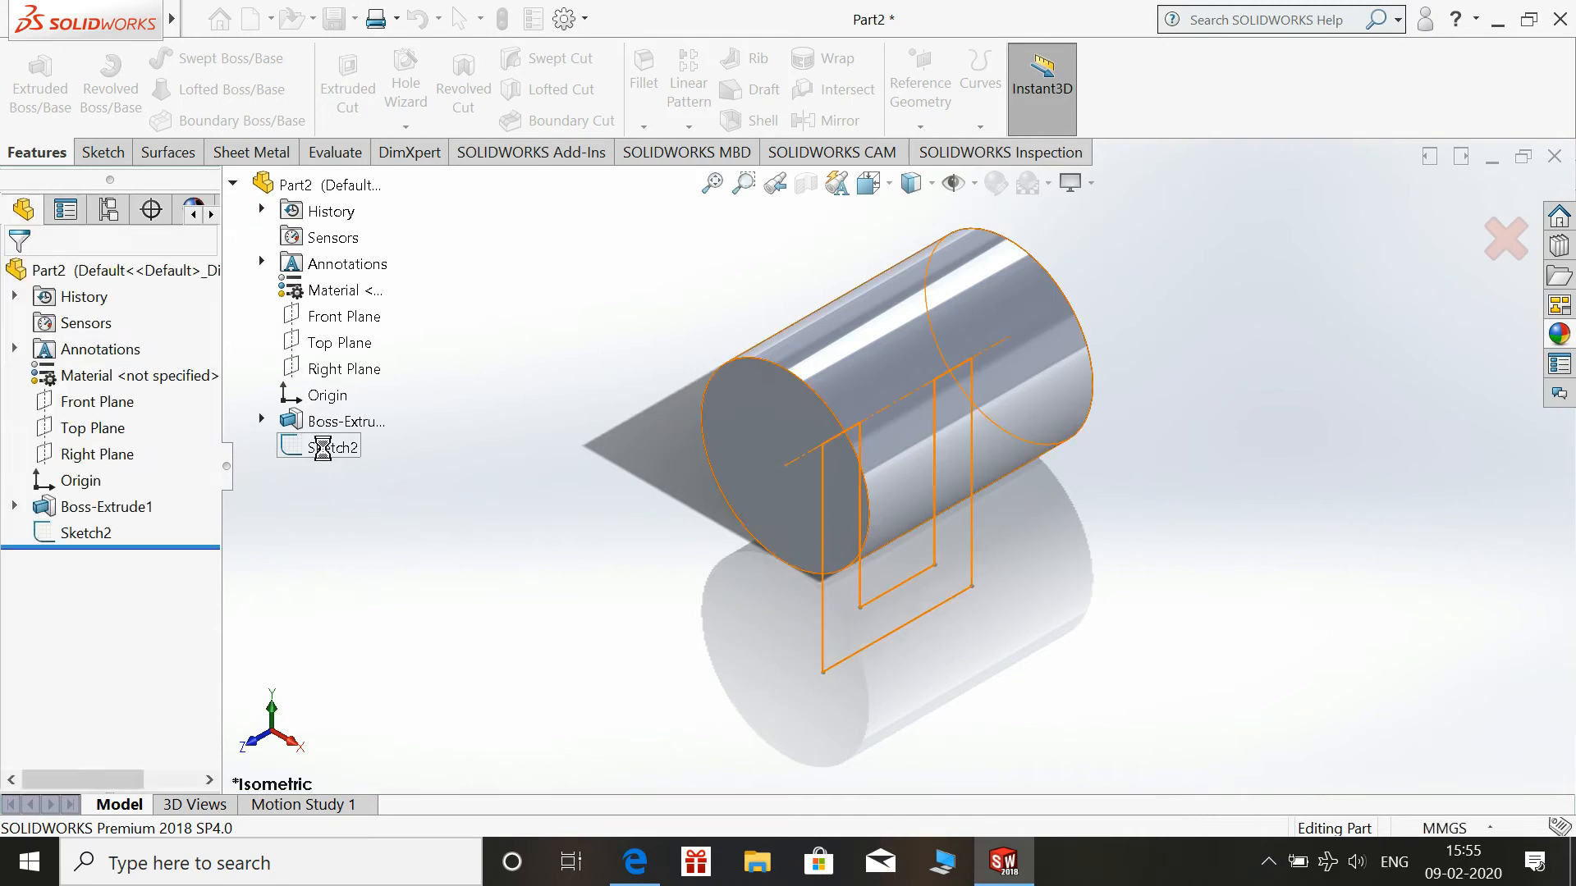
Check the bracket width in the PDF drawing and extrude the U profile 18 mm in both directions from the sketch plane
left_click(635, 860)
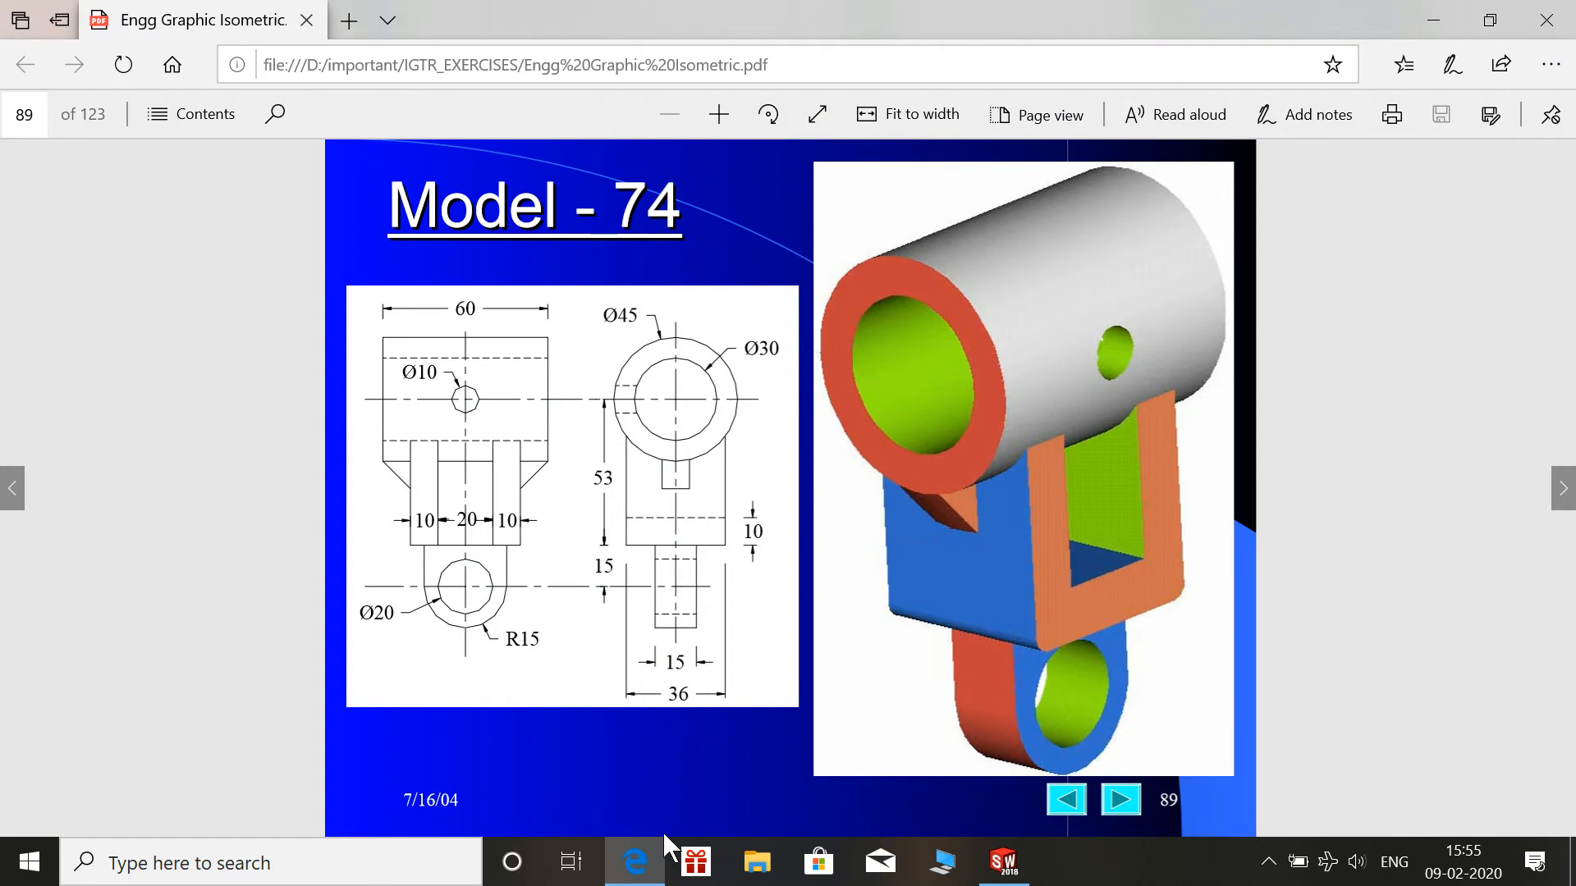
left_click(635, 861)
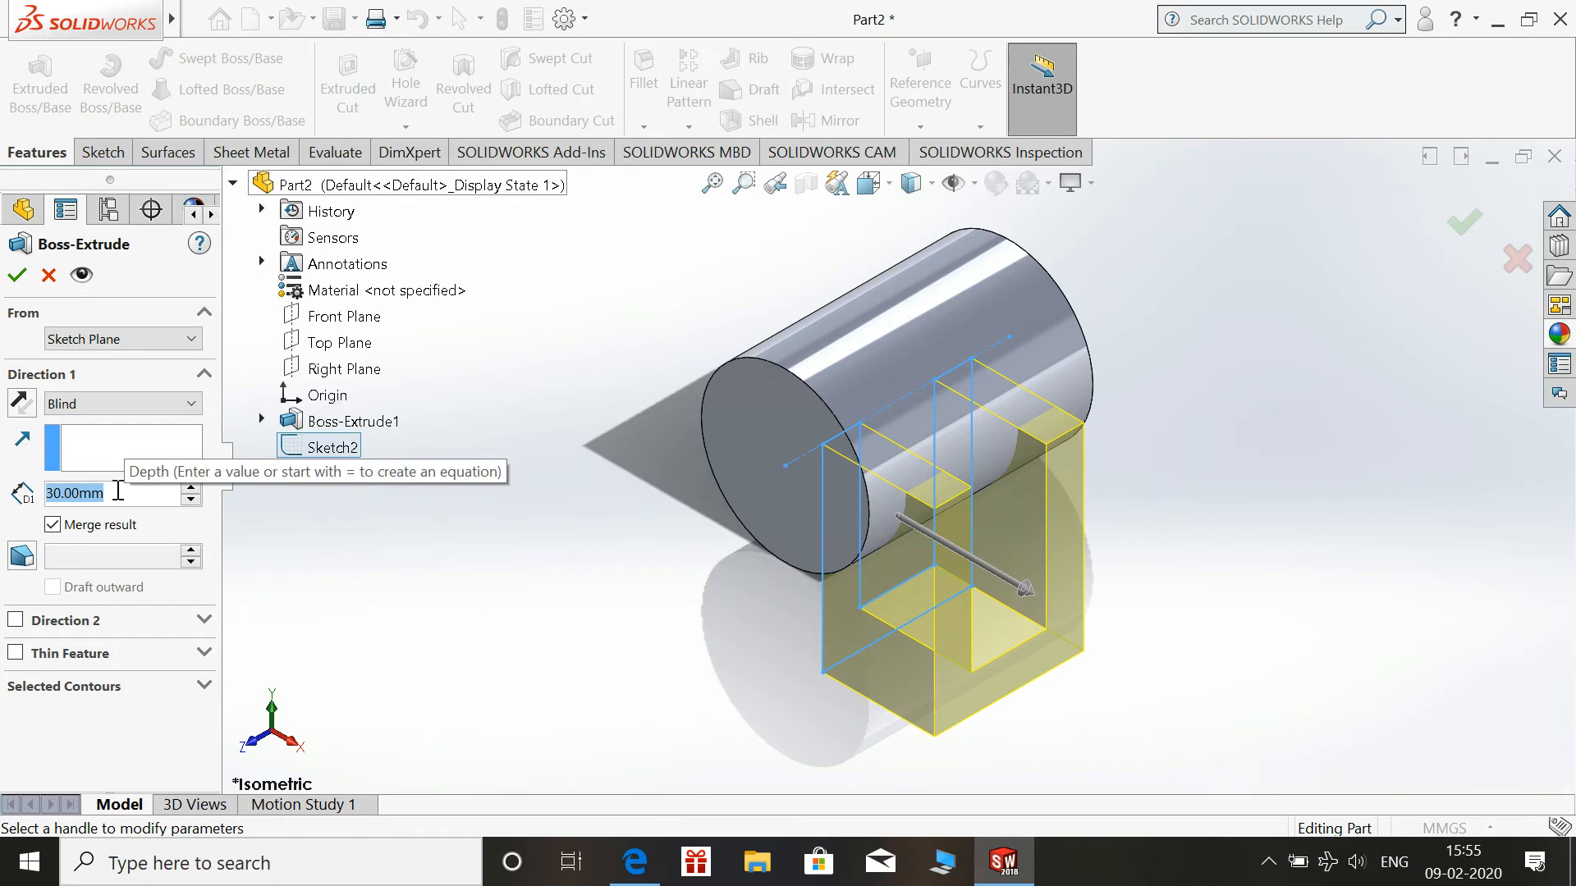
type("18")
key("Return")
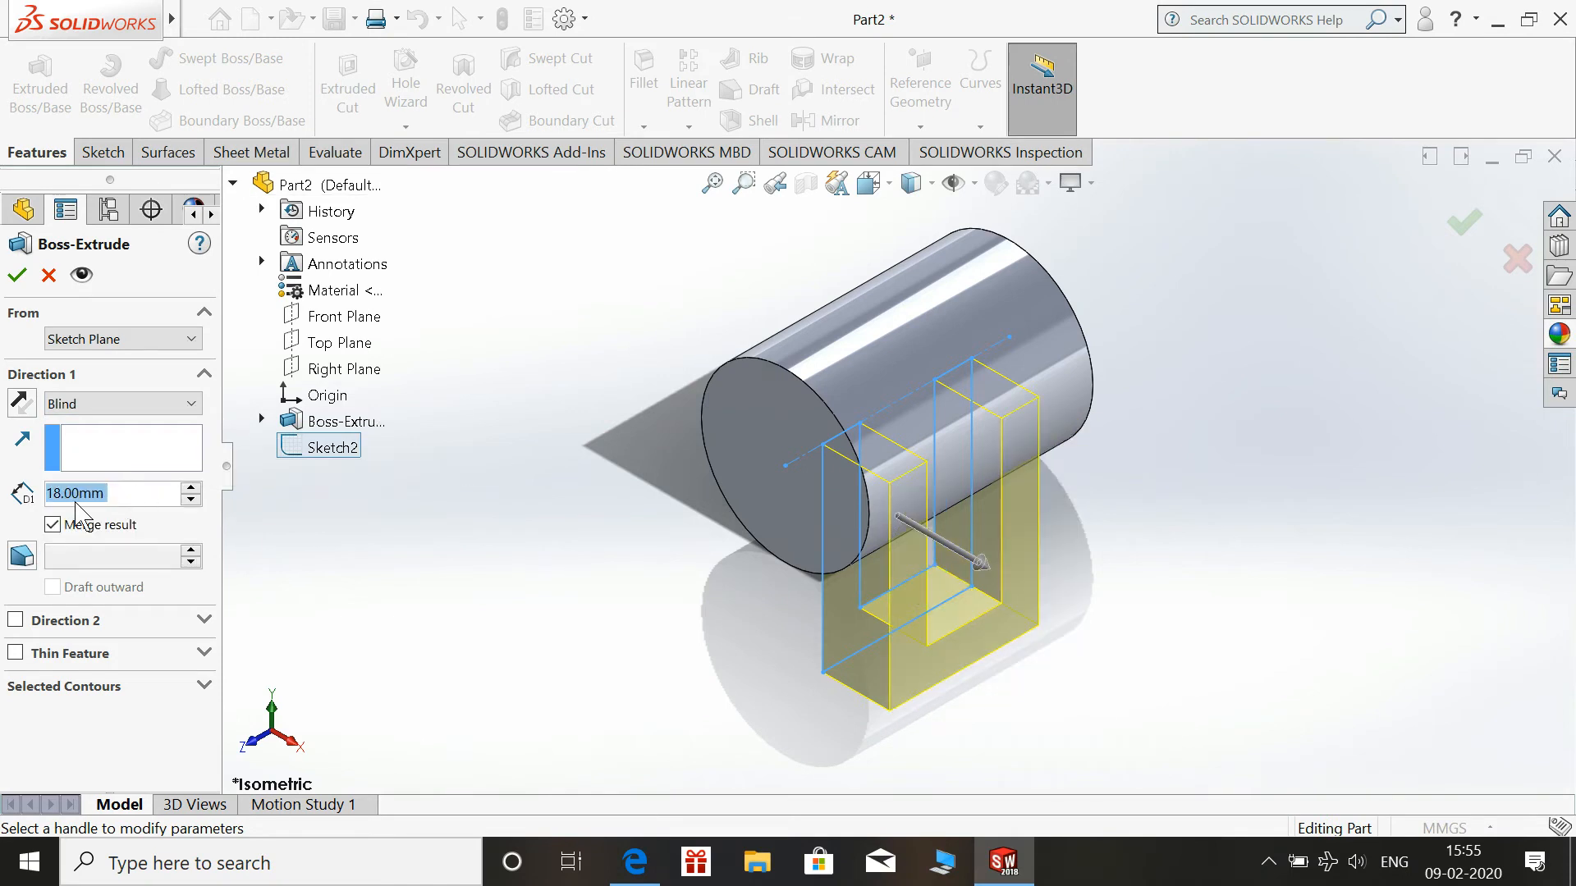
left_click(30, 622)
type("18")
key("Return")
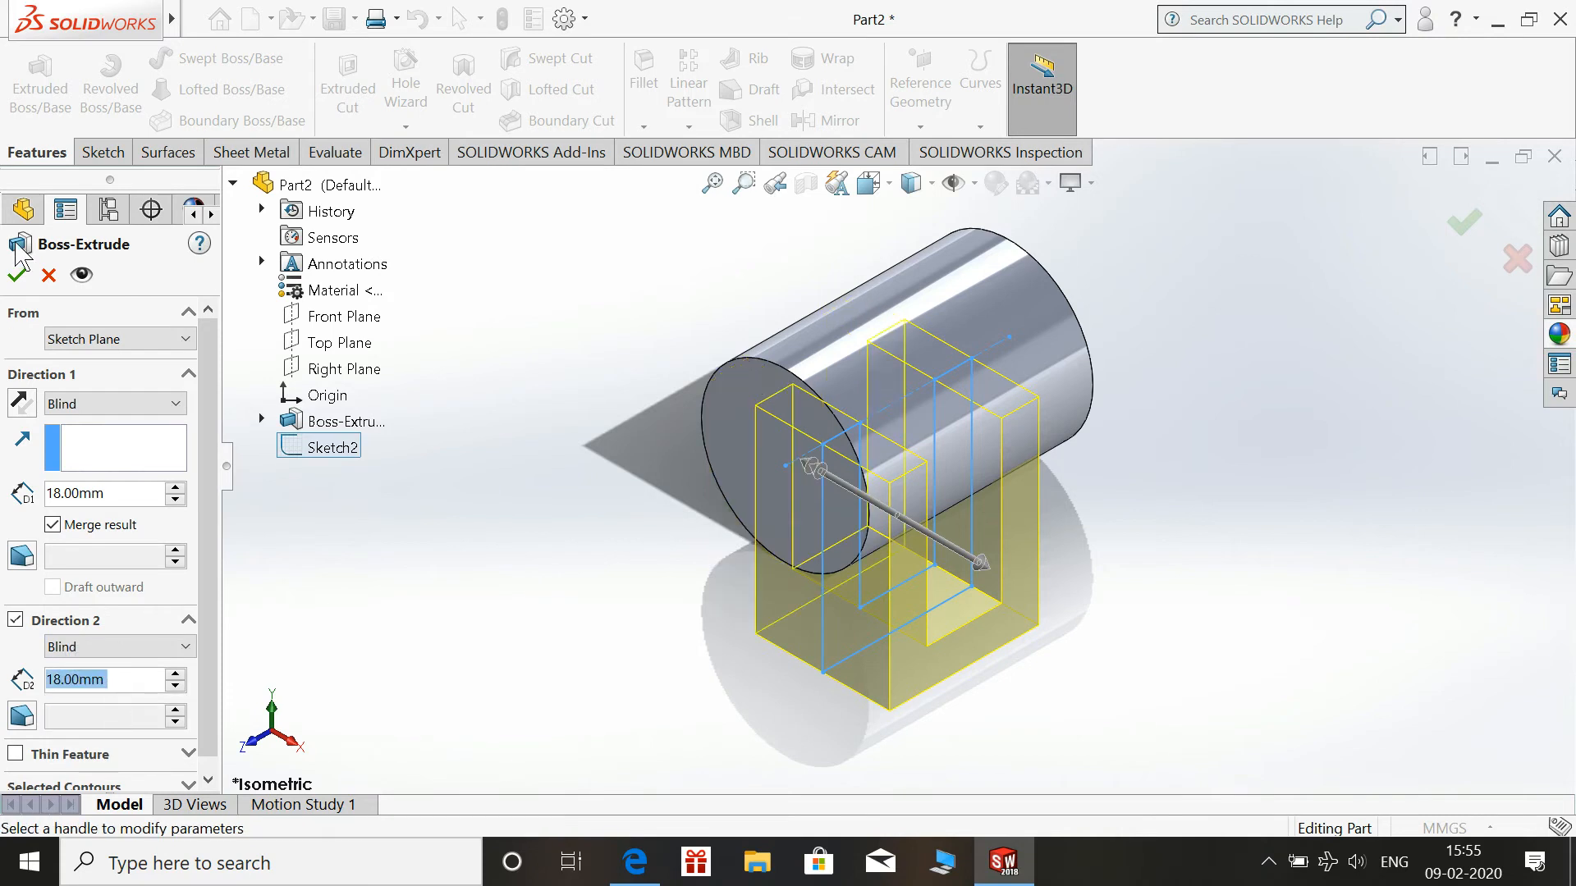
left_click(15, 275)
Check the lower lug in the PDF drawing and start a new sketch on the Right Plane, viewed normal to it
middle_click_drag(1294, 552, 1017, 679)
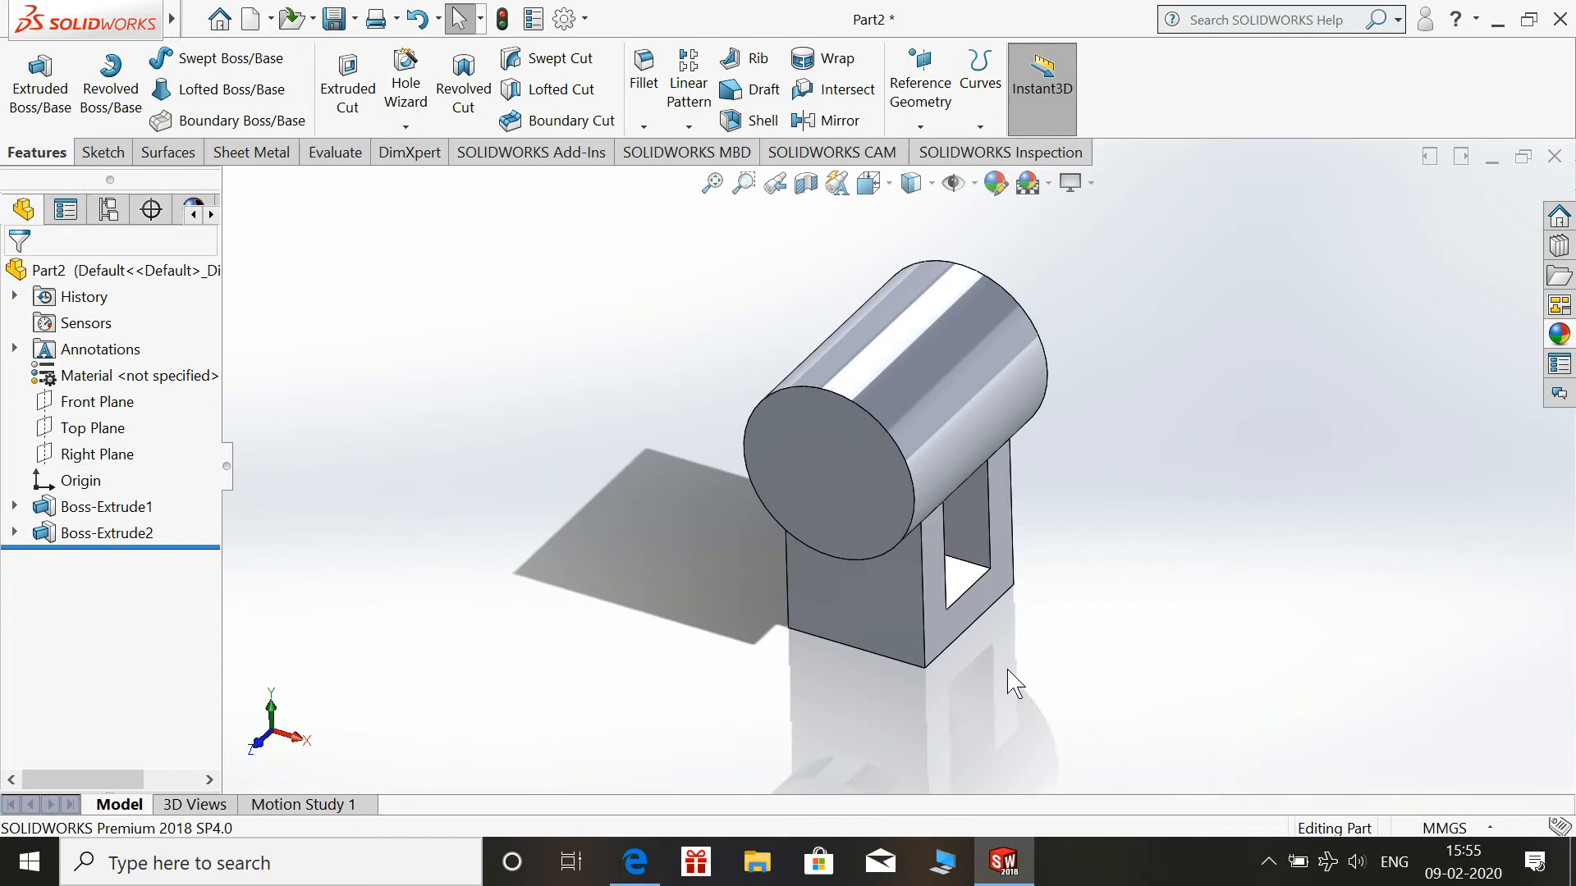
left_click(618, 875)
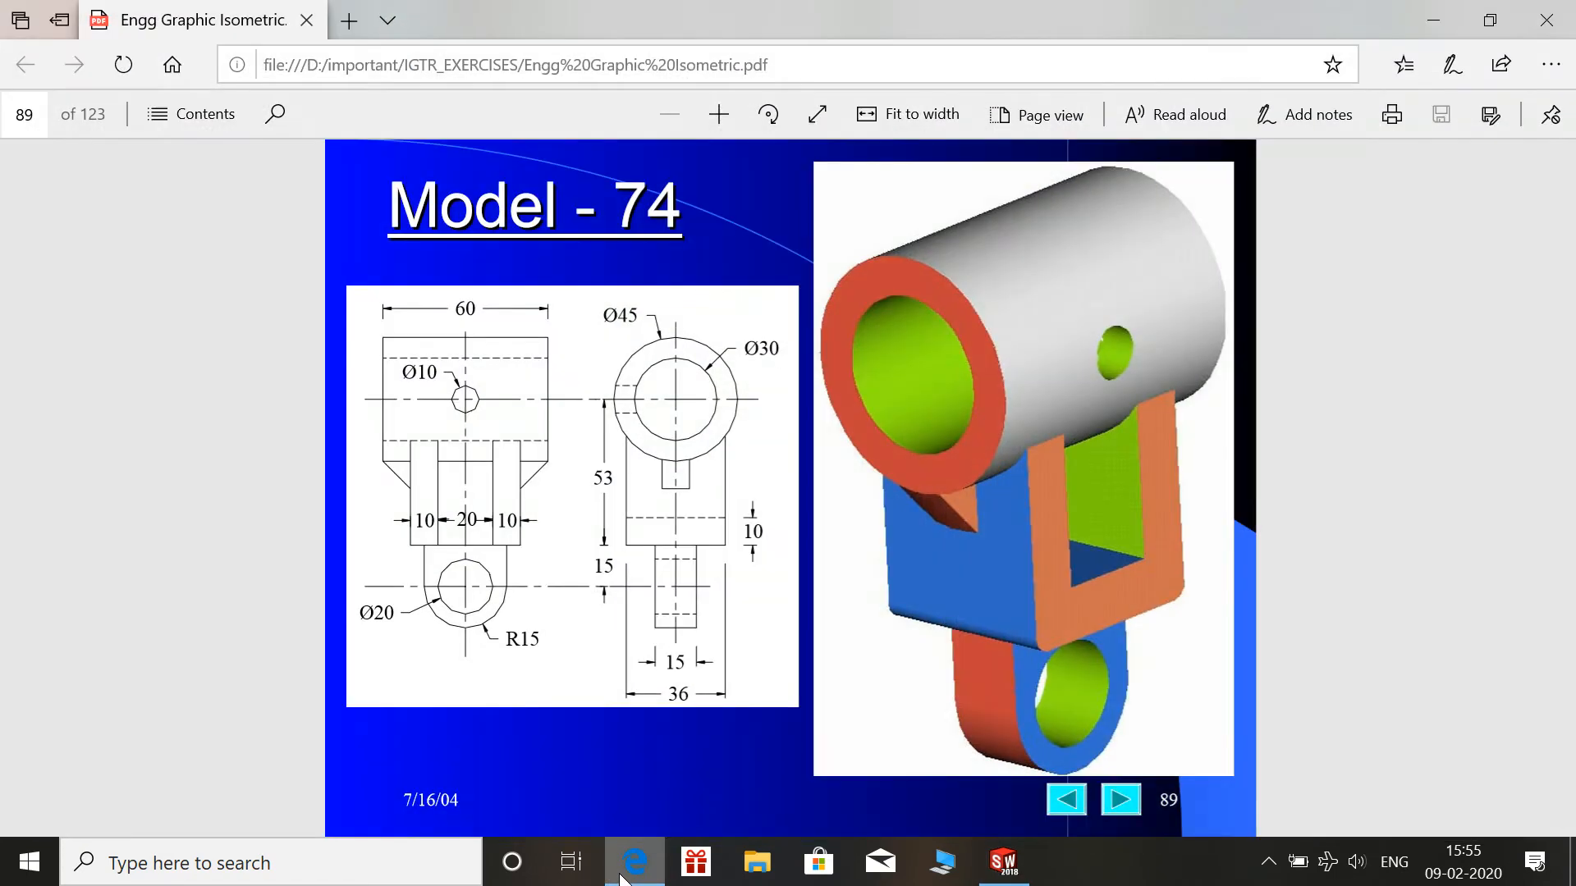
left_click(621, 872)
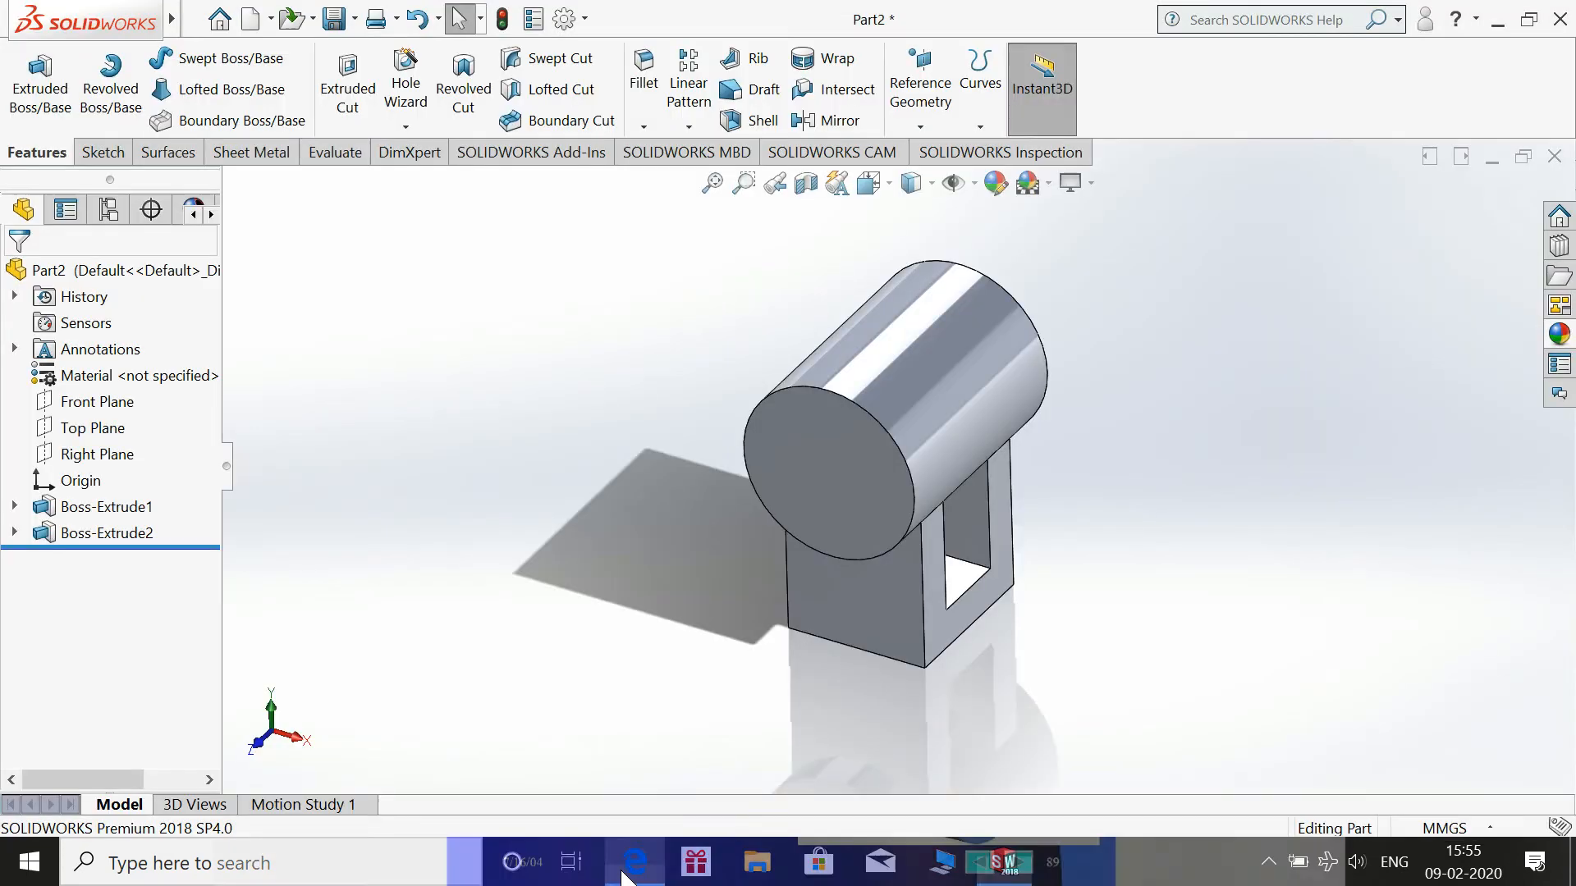
left_click(90, 461)
left_click(100, 420)
key("space")
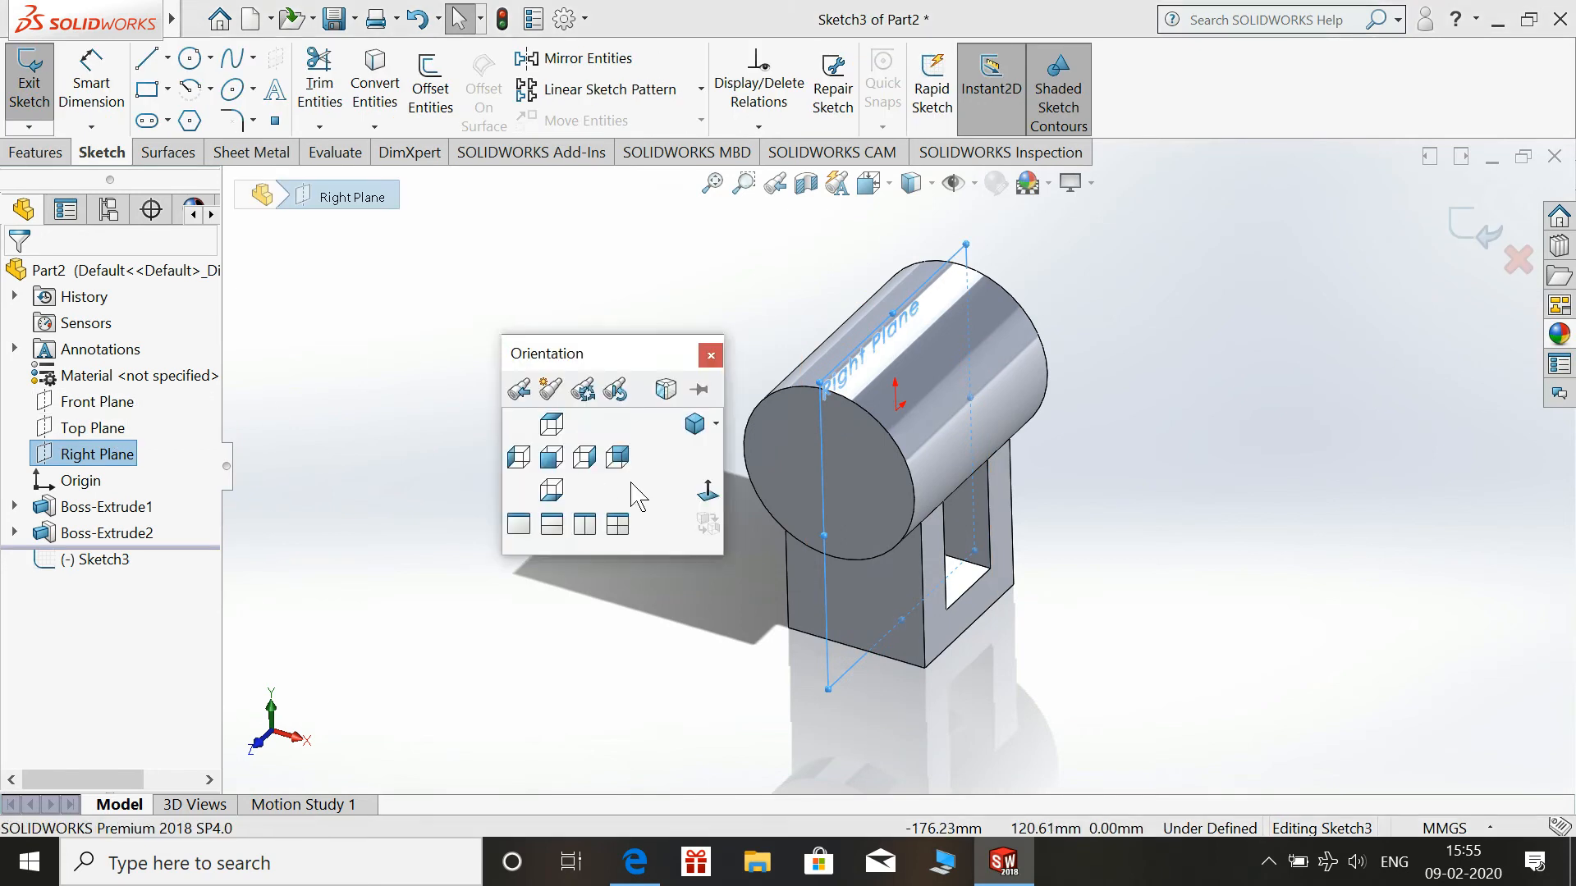
left_click(708, 496)
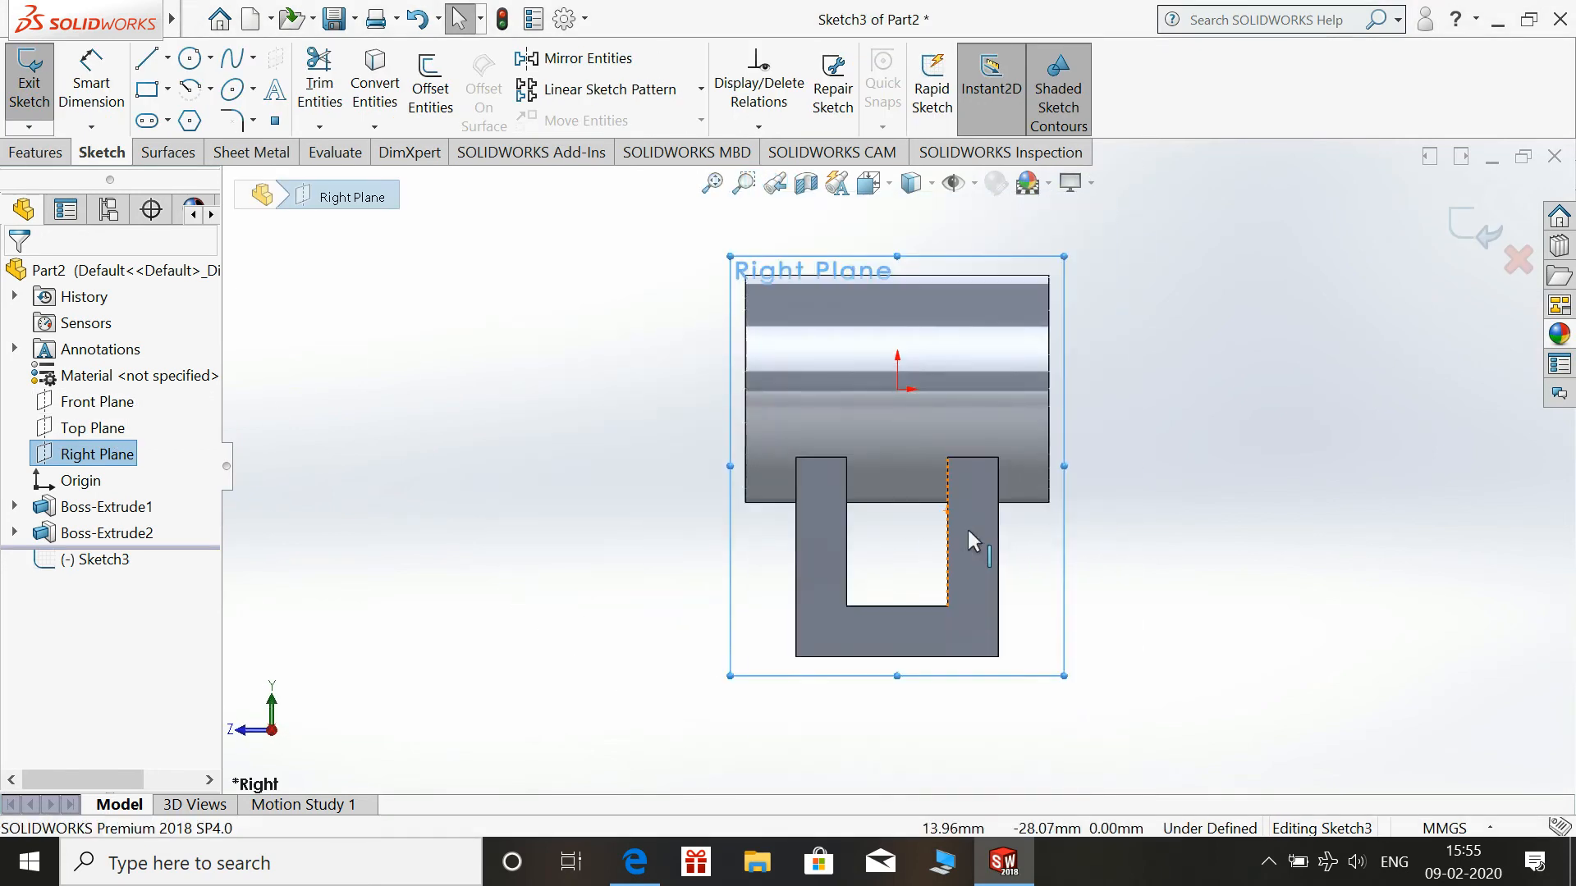
scroll(941, 766, "up", 3)
scroll(803, 581, "down", 2)
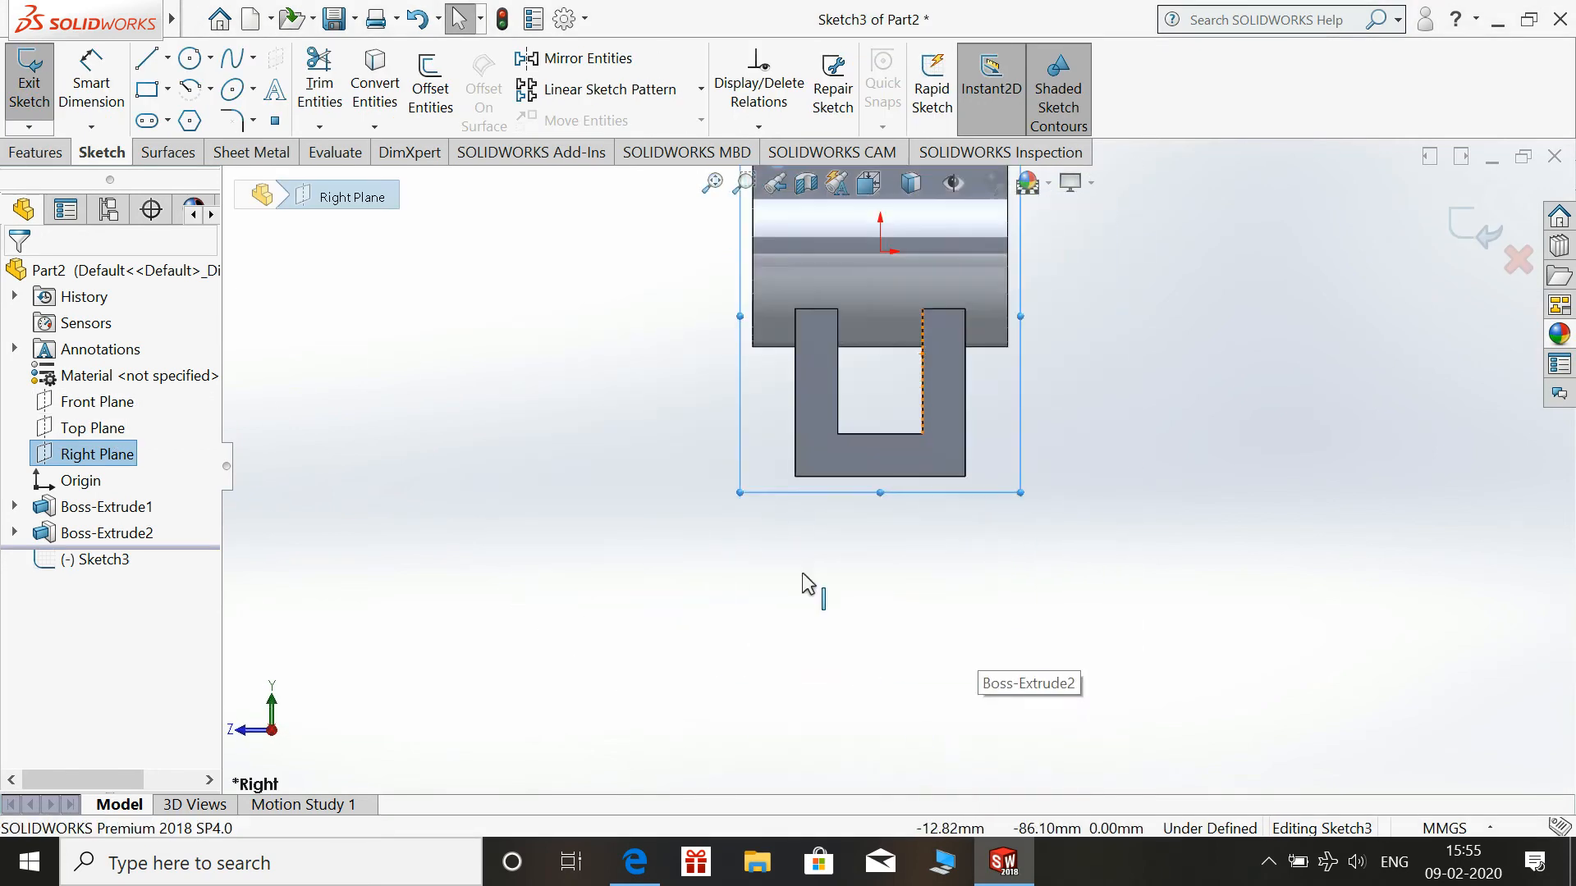
left_click(189, 58)
left_click(876, 617)
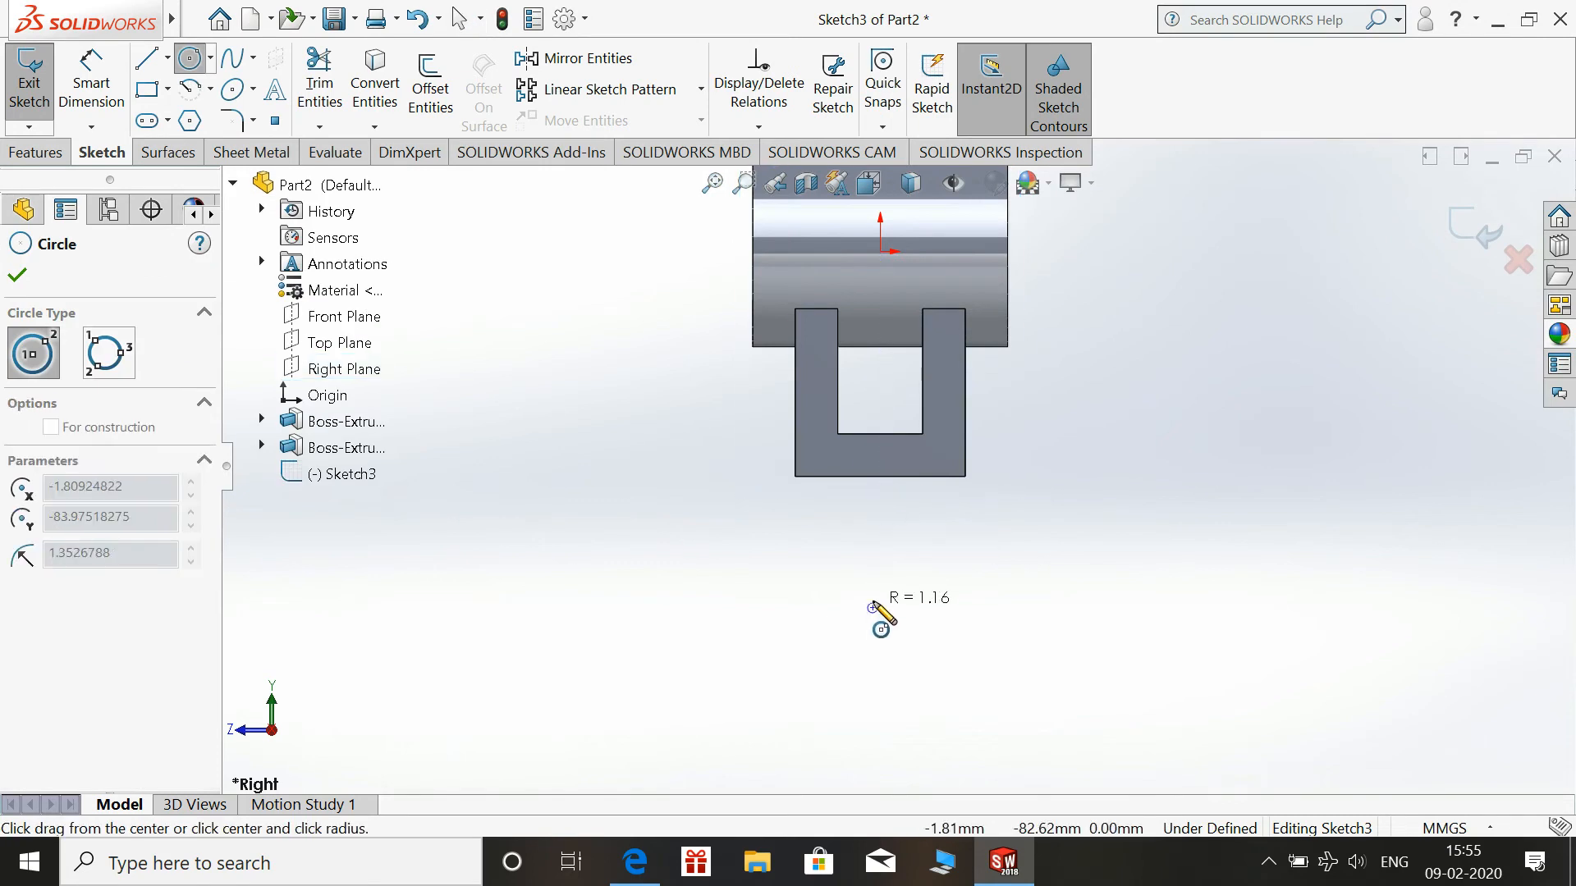
key("Escape")
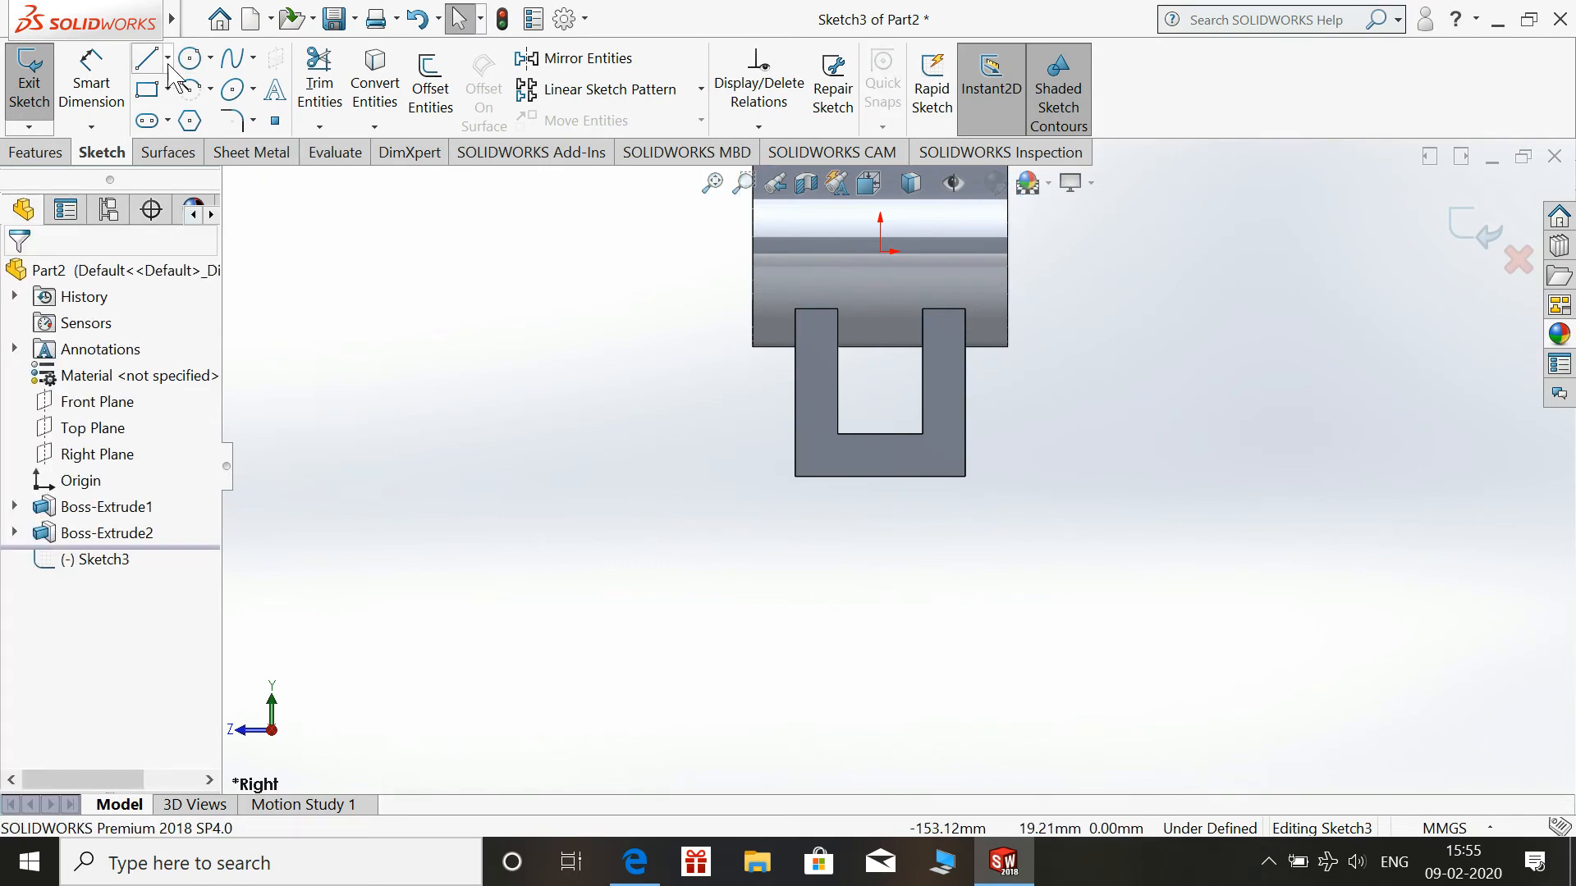
Sketch two concentric circles below the U bracket, vertically aligned with the origin, the inner one about 16 mm in radius
left_click(195, 62)
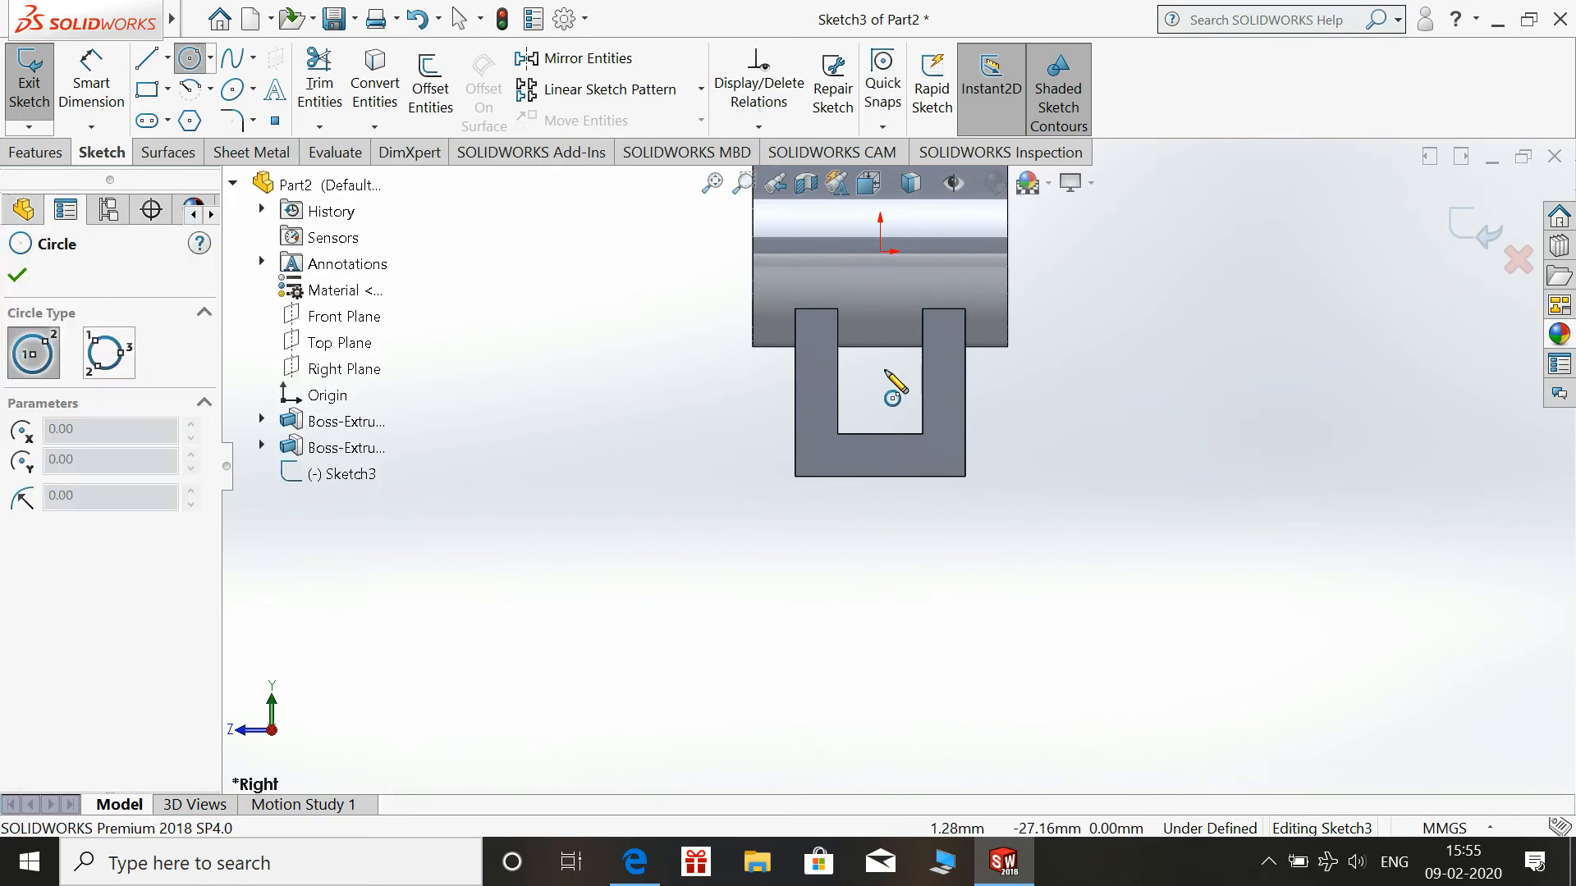
left_click(880, 567)
left_click(929, 614)
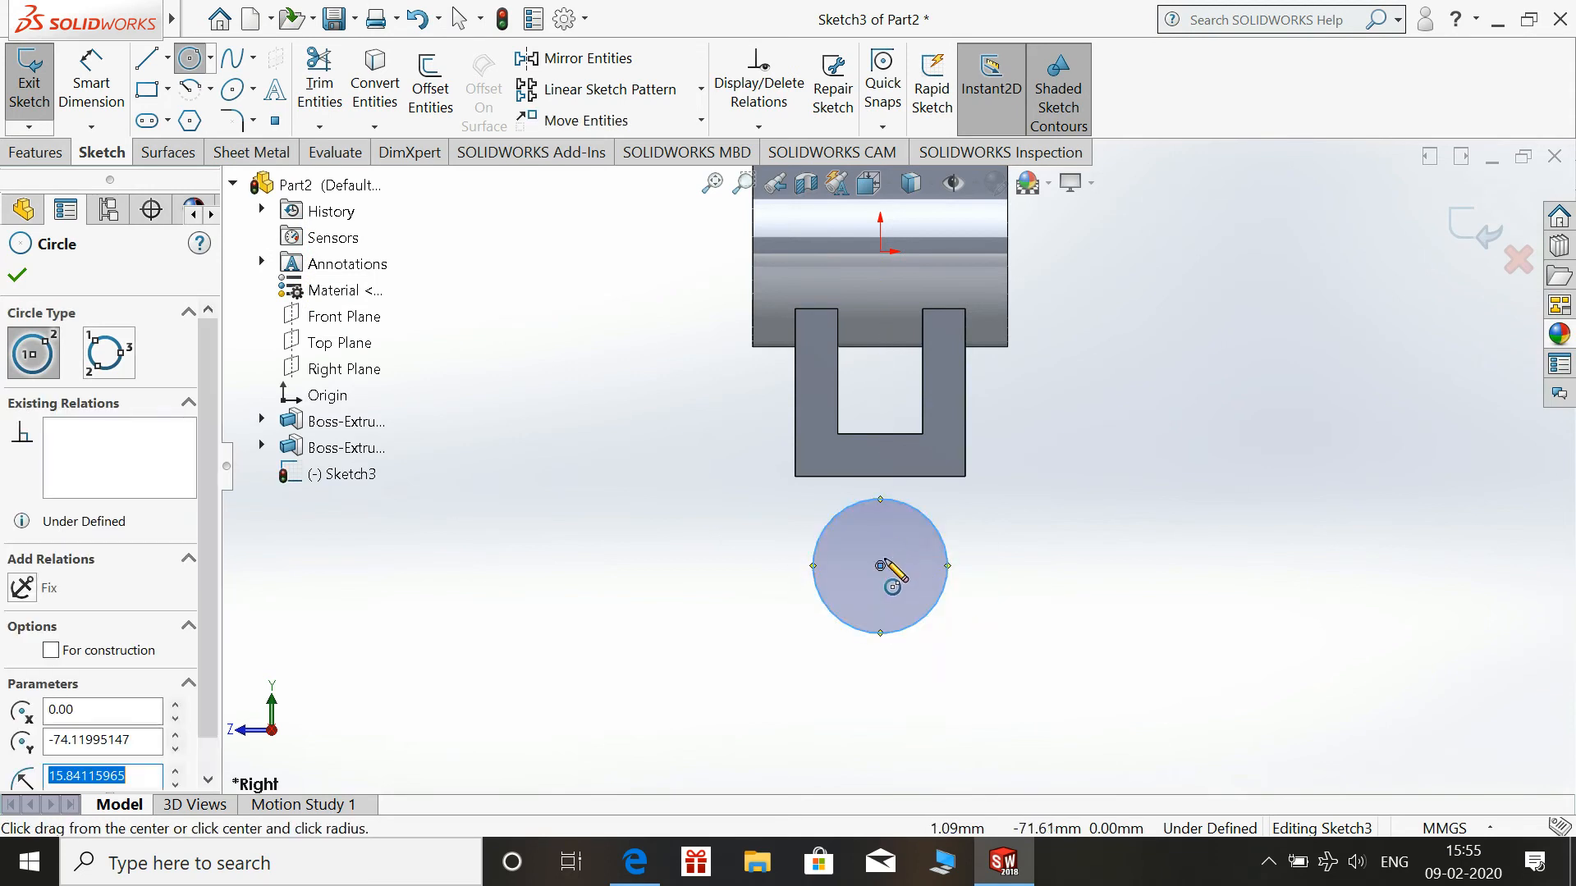
left_click(880, 567)
left_click(961, 619)
key("Escape")
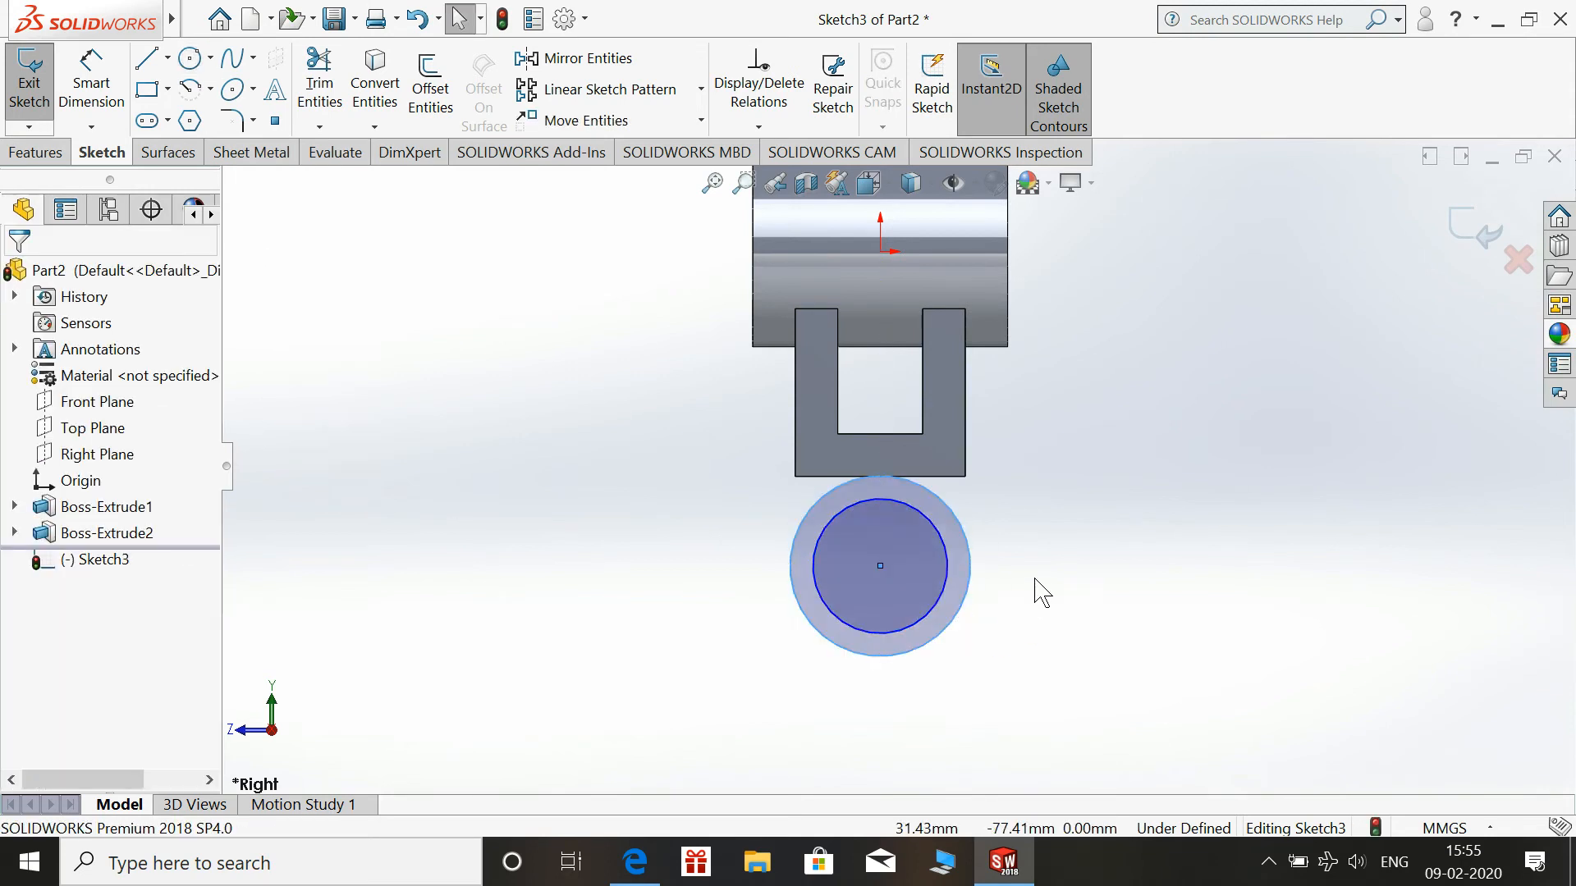
Check the lug's diameters in the PDF drawing and dimension the inner circle to a diameter of 20 mm
left_click(91, 73)
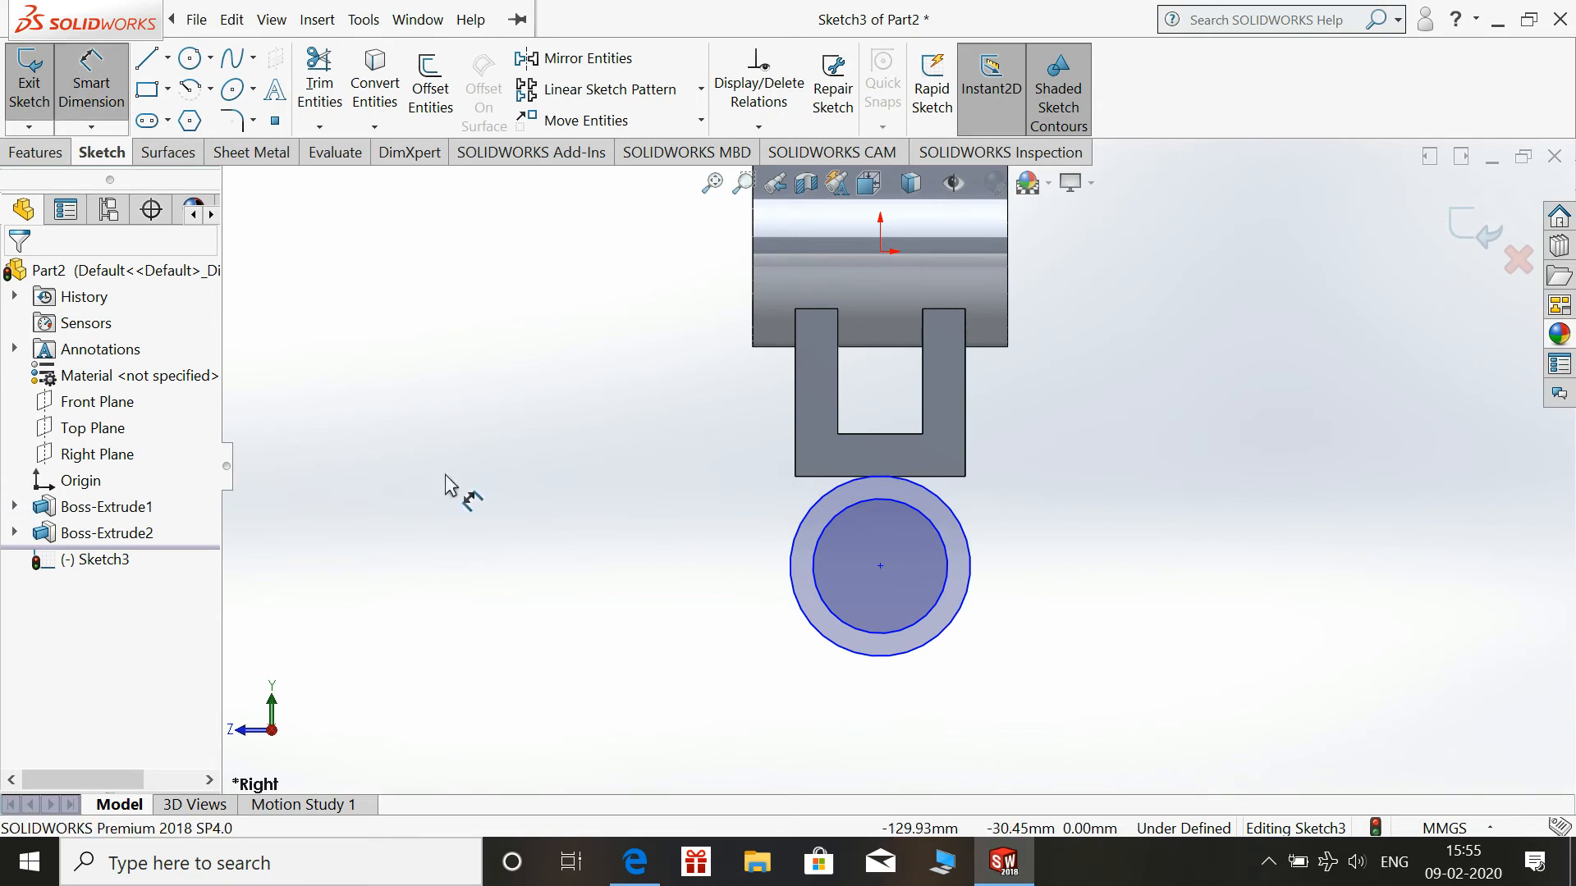
left_click(638, 857)
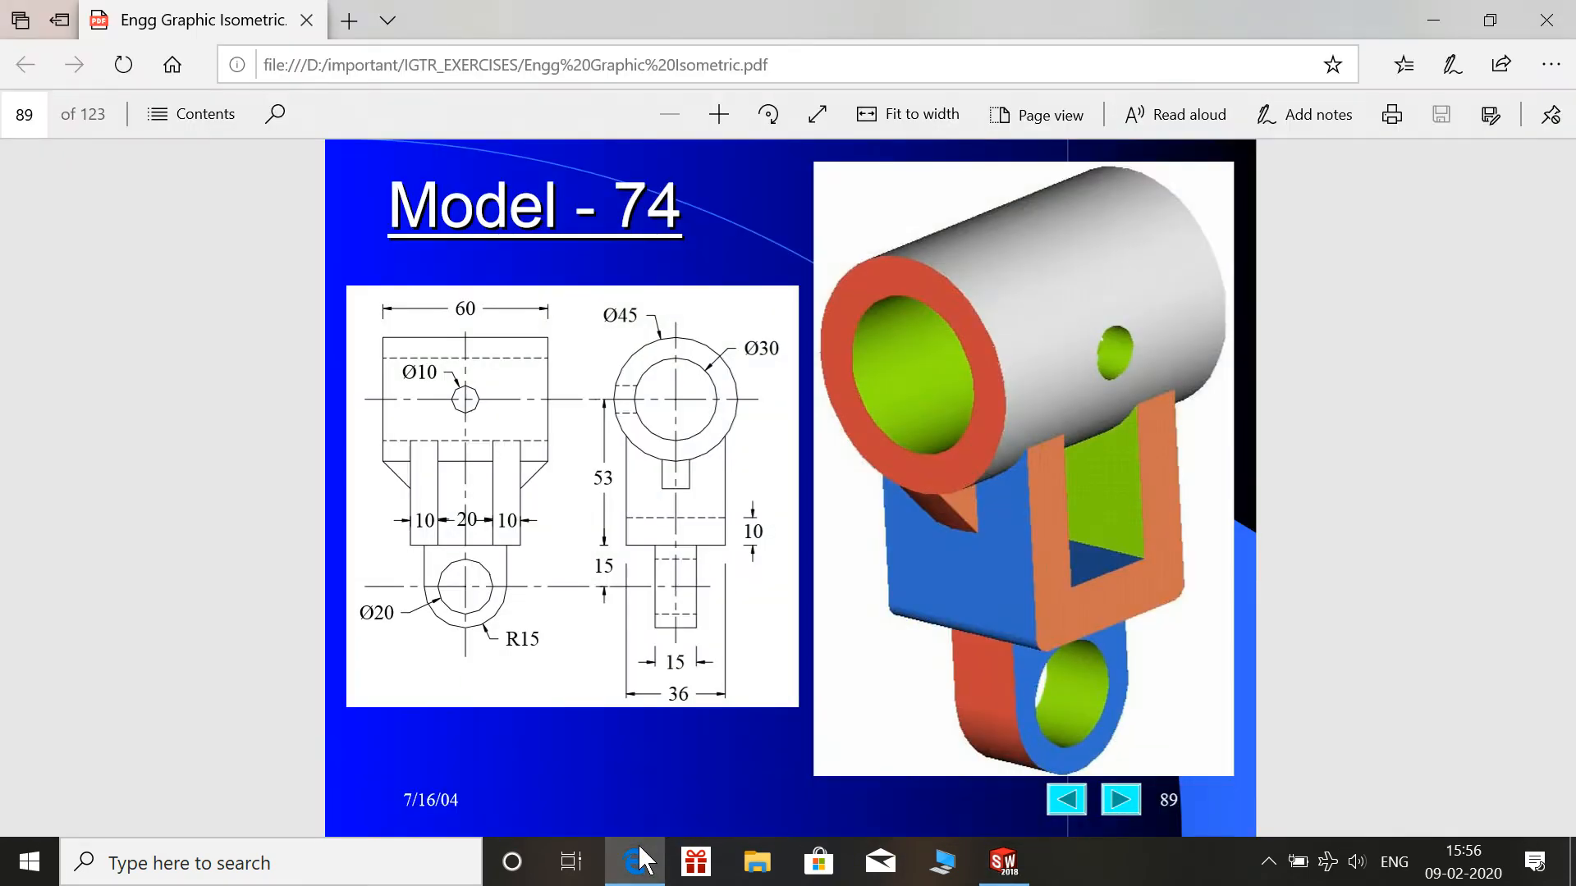
left_click(638, 858)
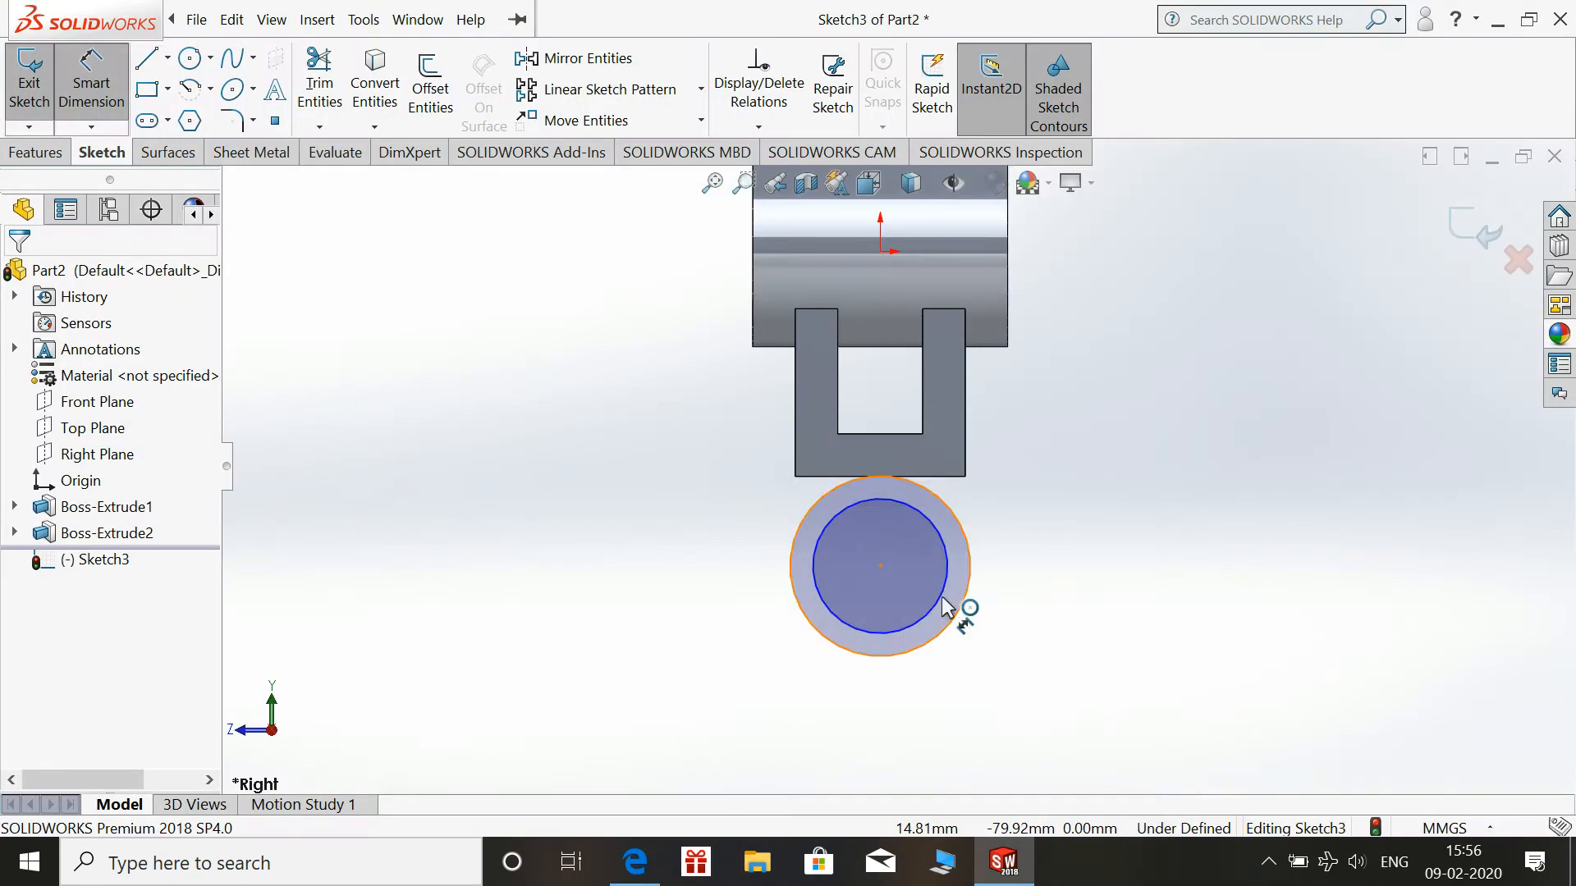
left_click(950, 596)
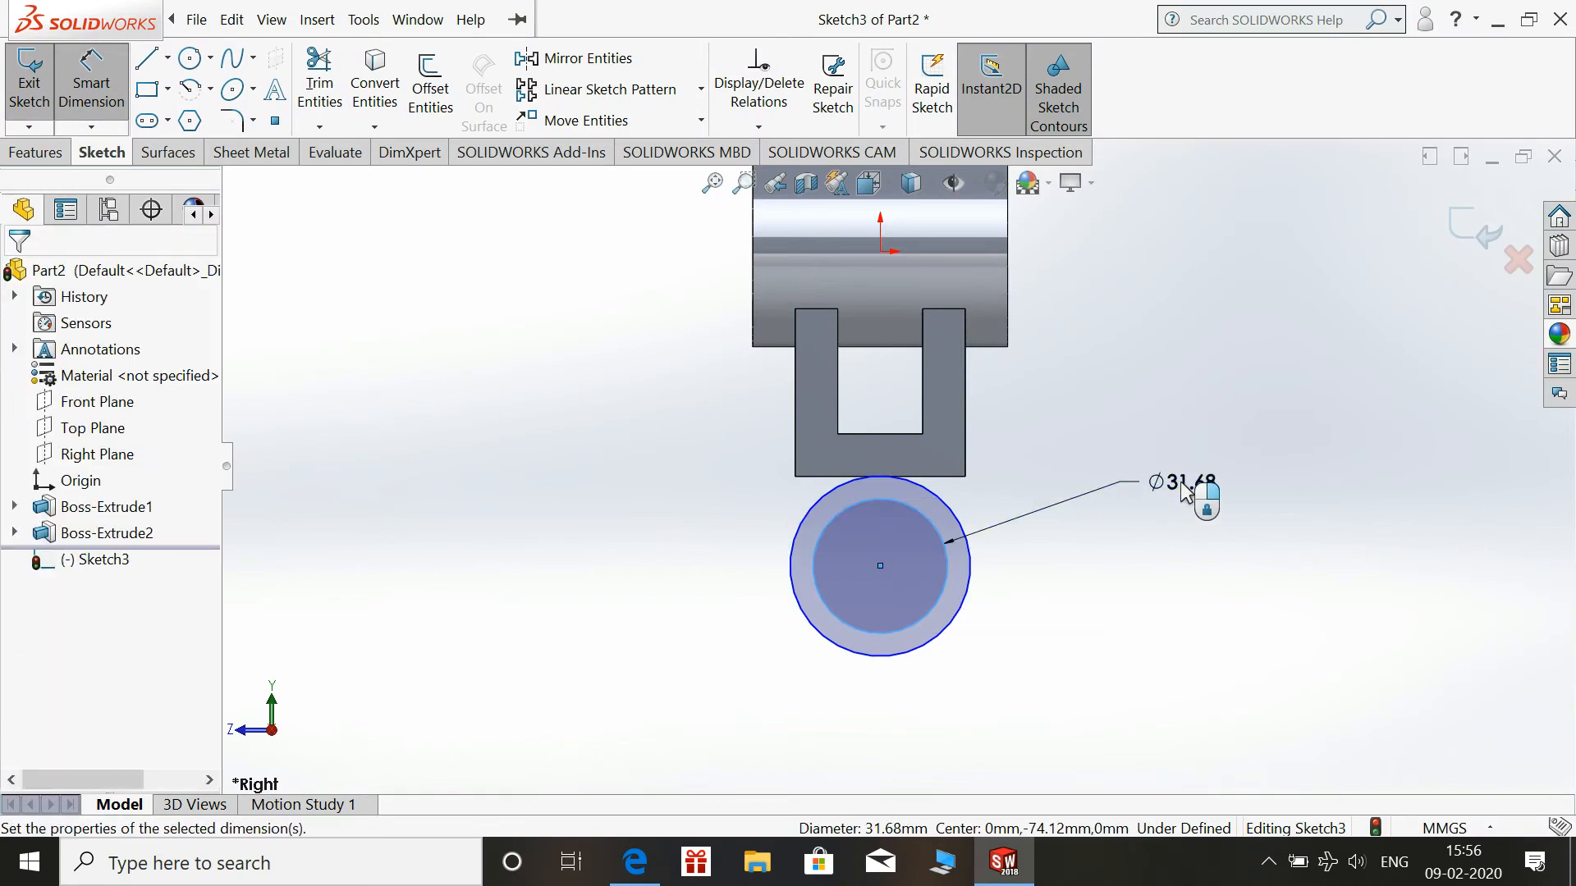
left_click(1185, 491)
type("20")
key("Return")
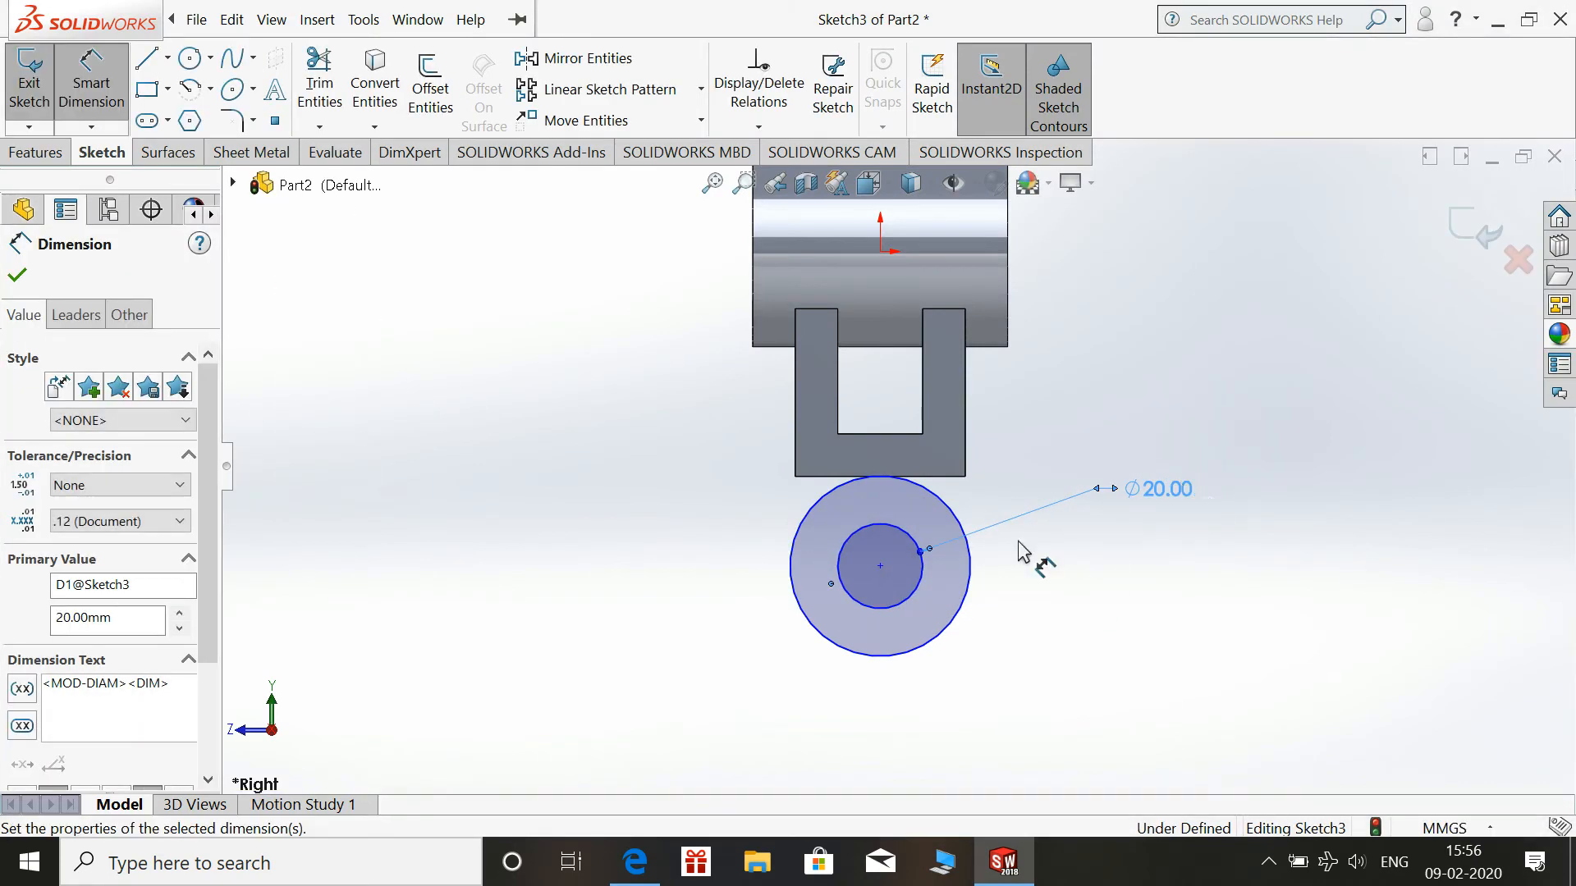
Dimension the outer circle of the lug to a diameter of 30 mm
left_click(969, 600)
left_click(1242, 581)
type("30")
key("Return")
key("Escape")
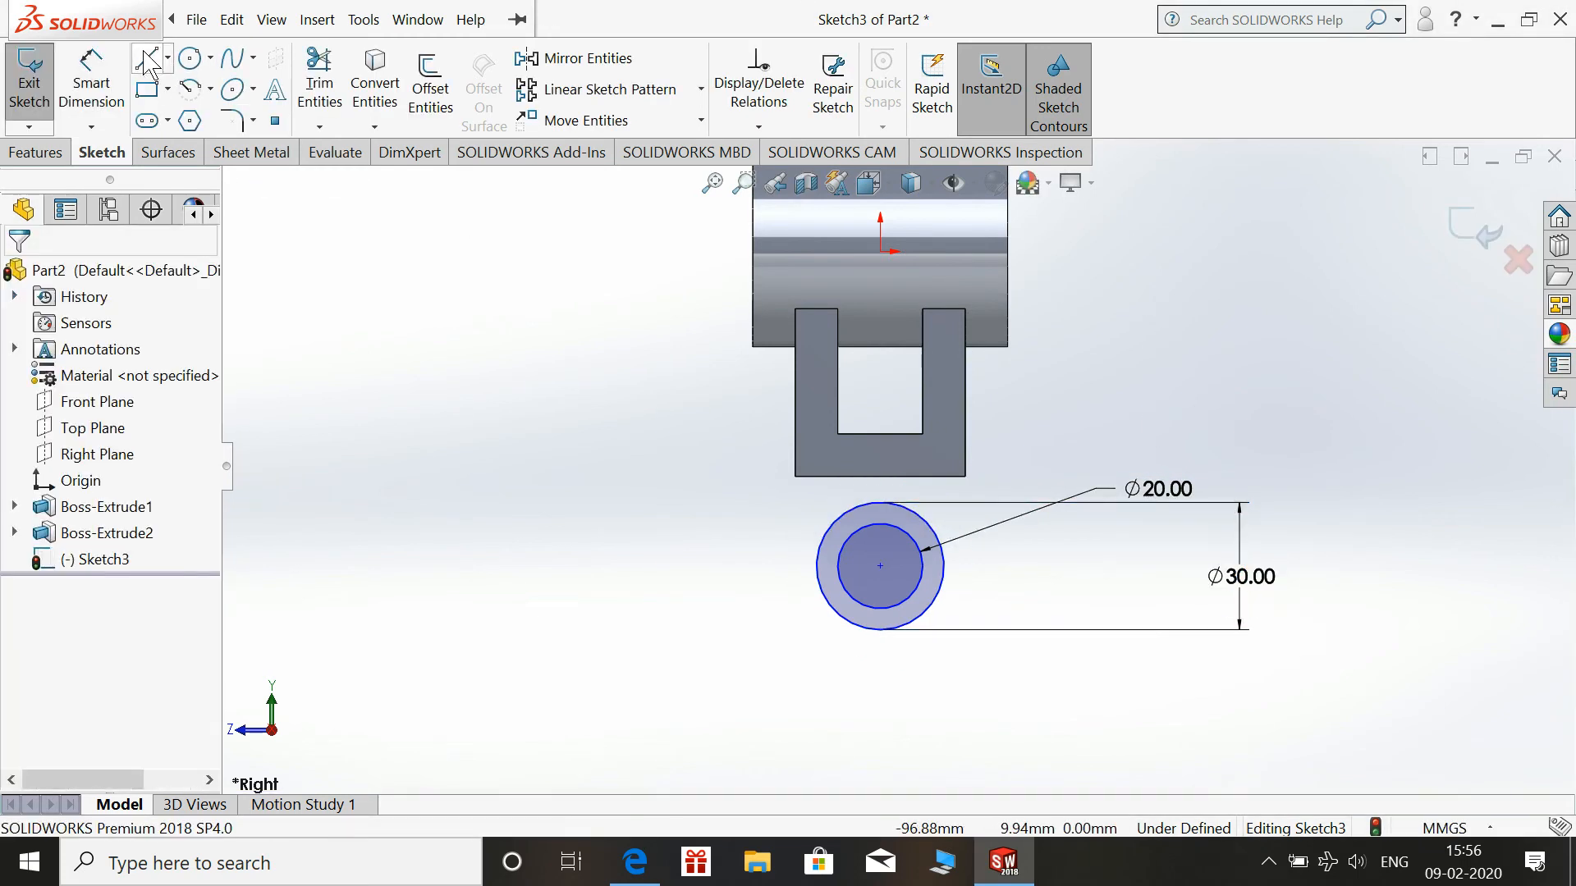
Check the lug offset in the PDF drawing and set the distance from the bracket's bottom edge to the circles' centre to 15 mm
left_click(97, 79)
left_click(636, 866)
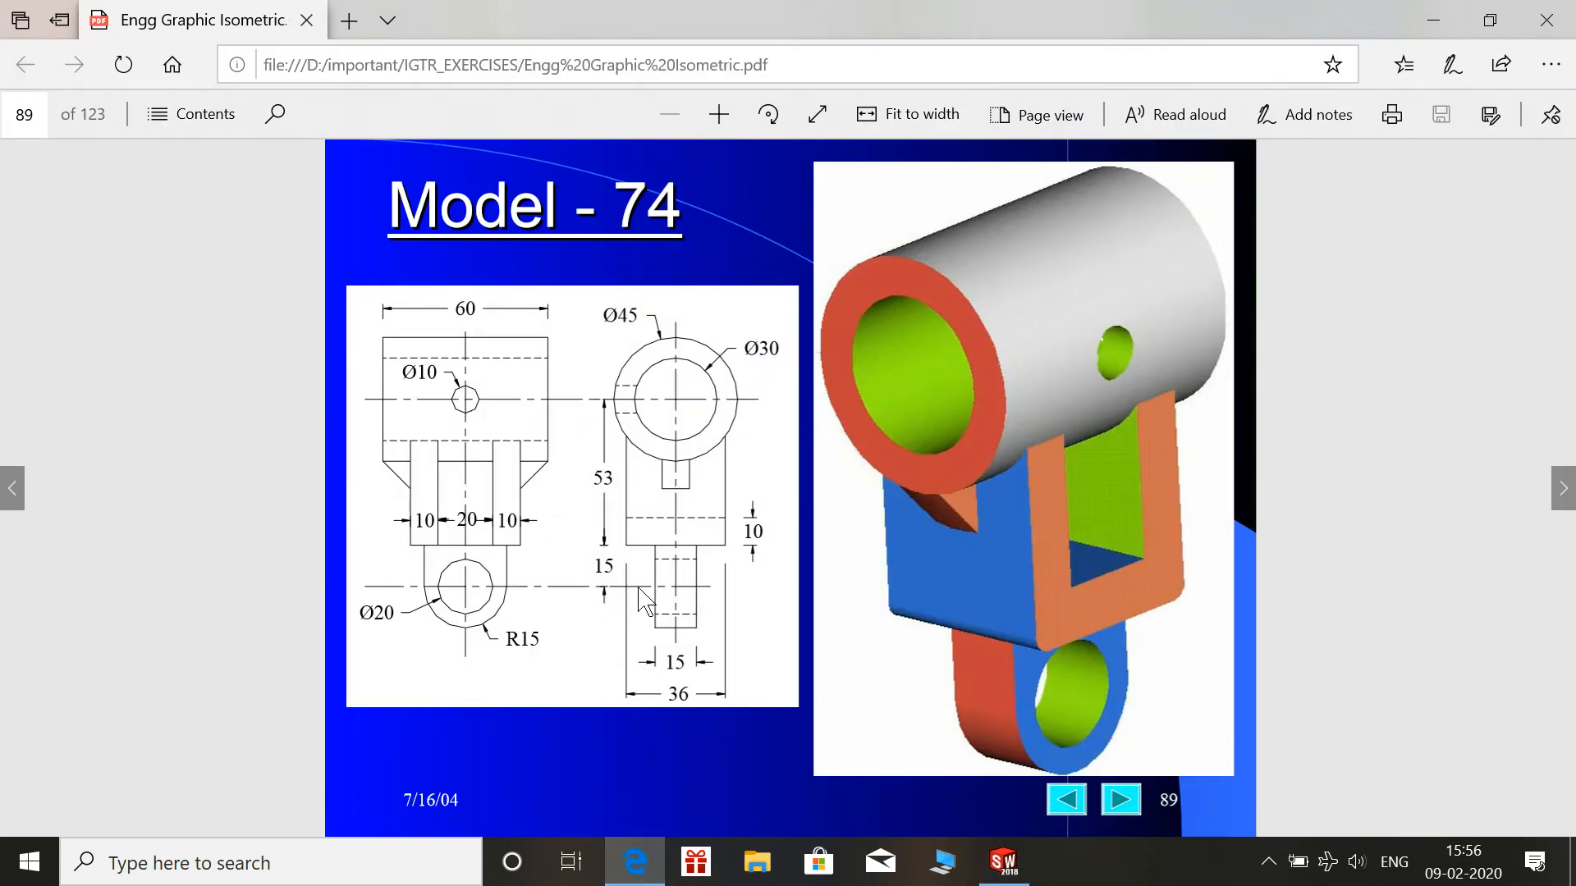
left_click(638, 863)
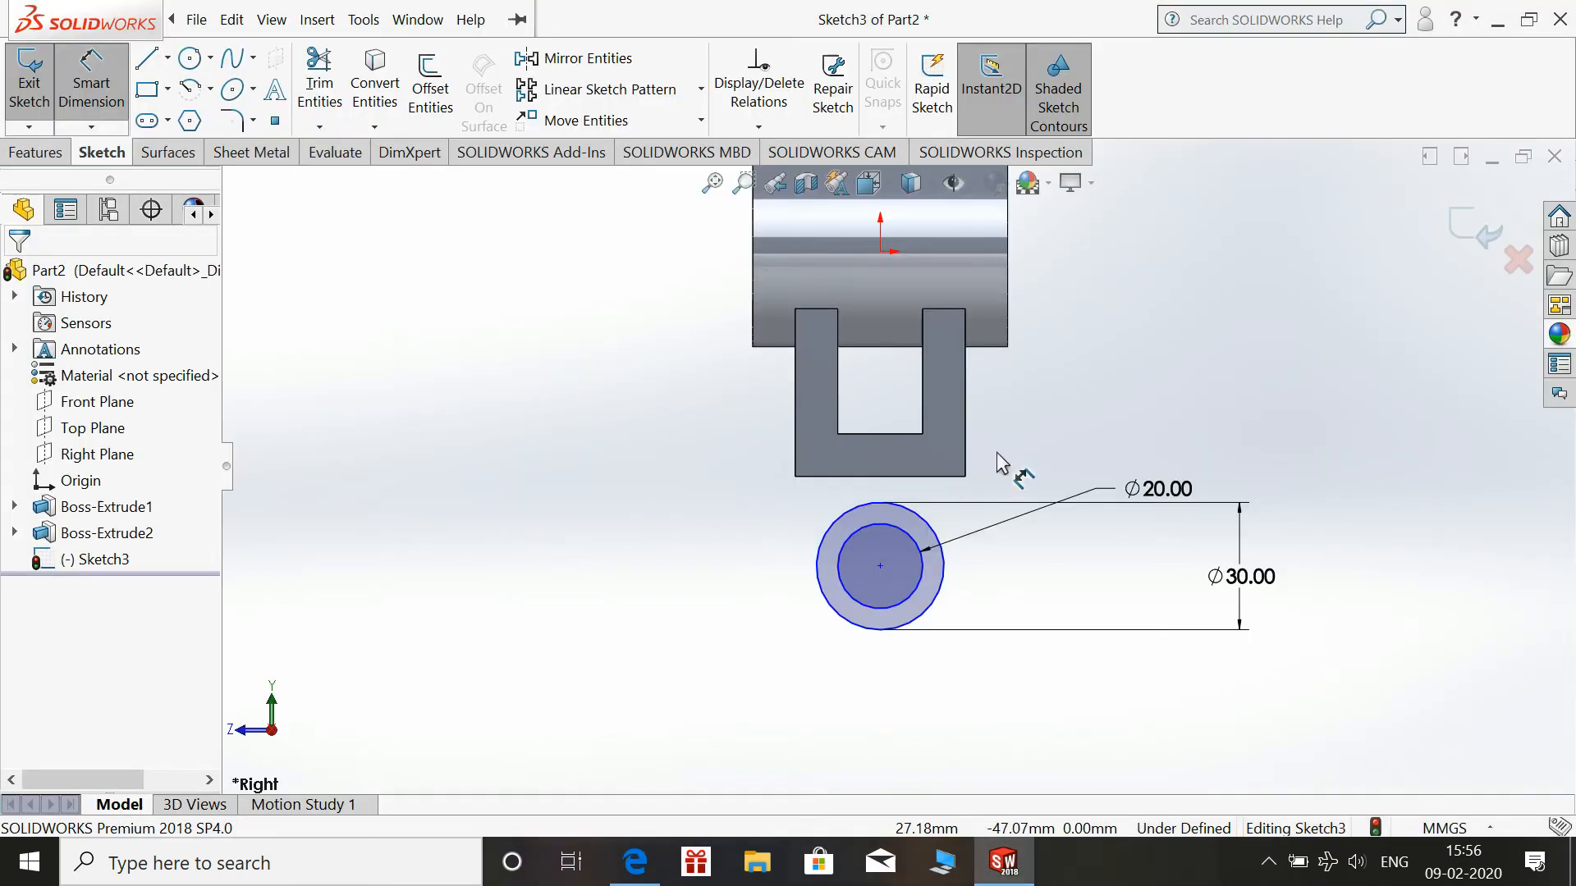
left_click(881, 565)
left_click(894, 488)
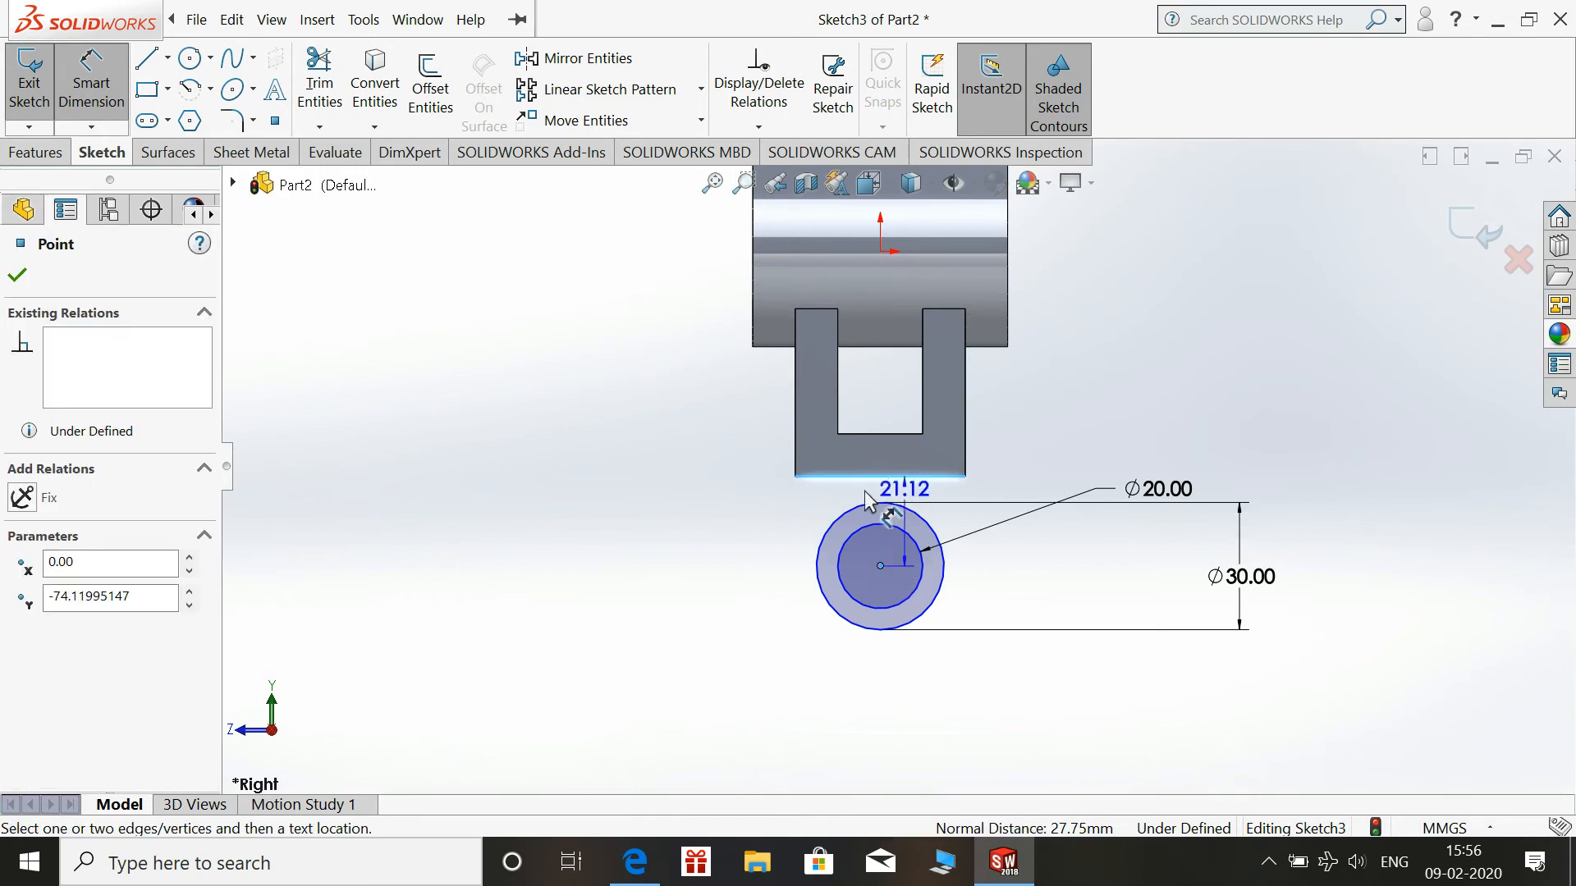
left_click(706, 511)
type("15")
key("Return")
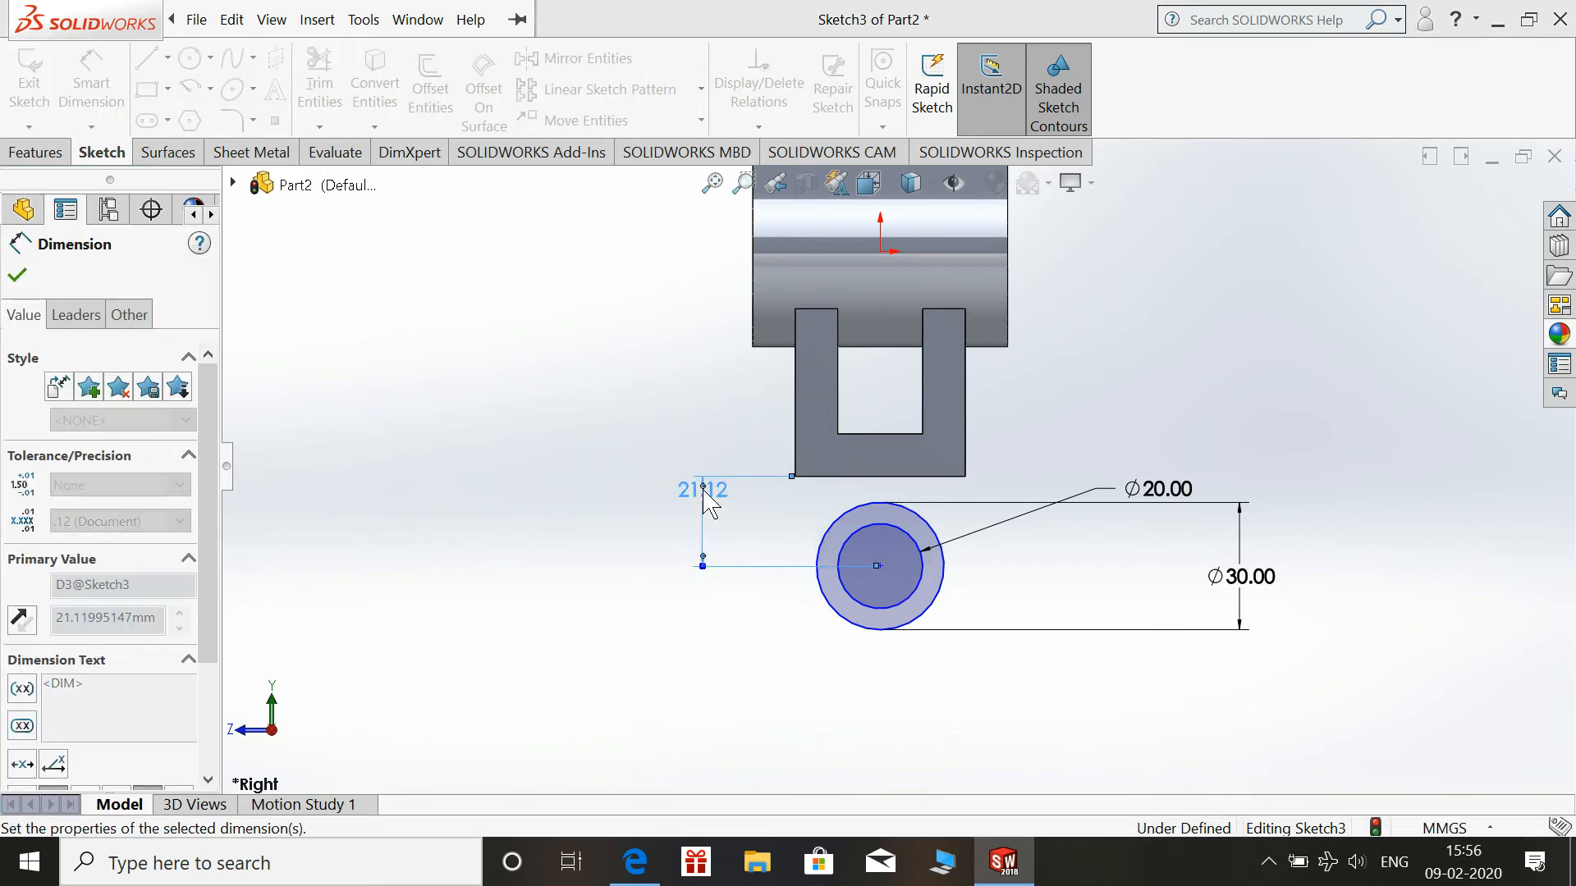
key("Escape")
Sketch connected lines from one side of the outer circle up to the bracket's bottom edge, across it, and down to the circle's opposite side
left_click(197, 20)
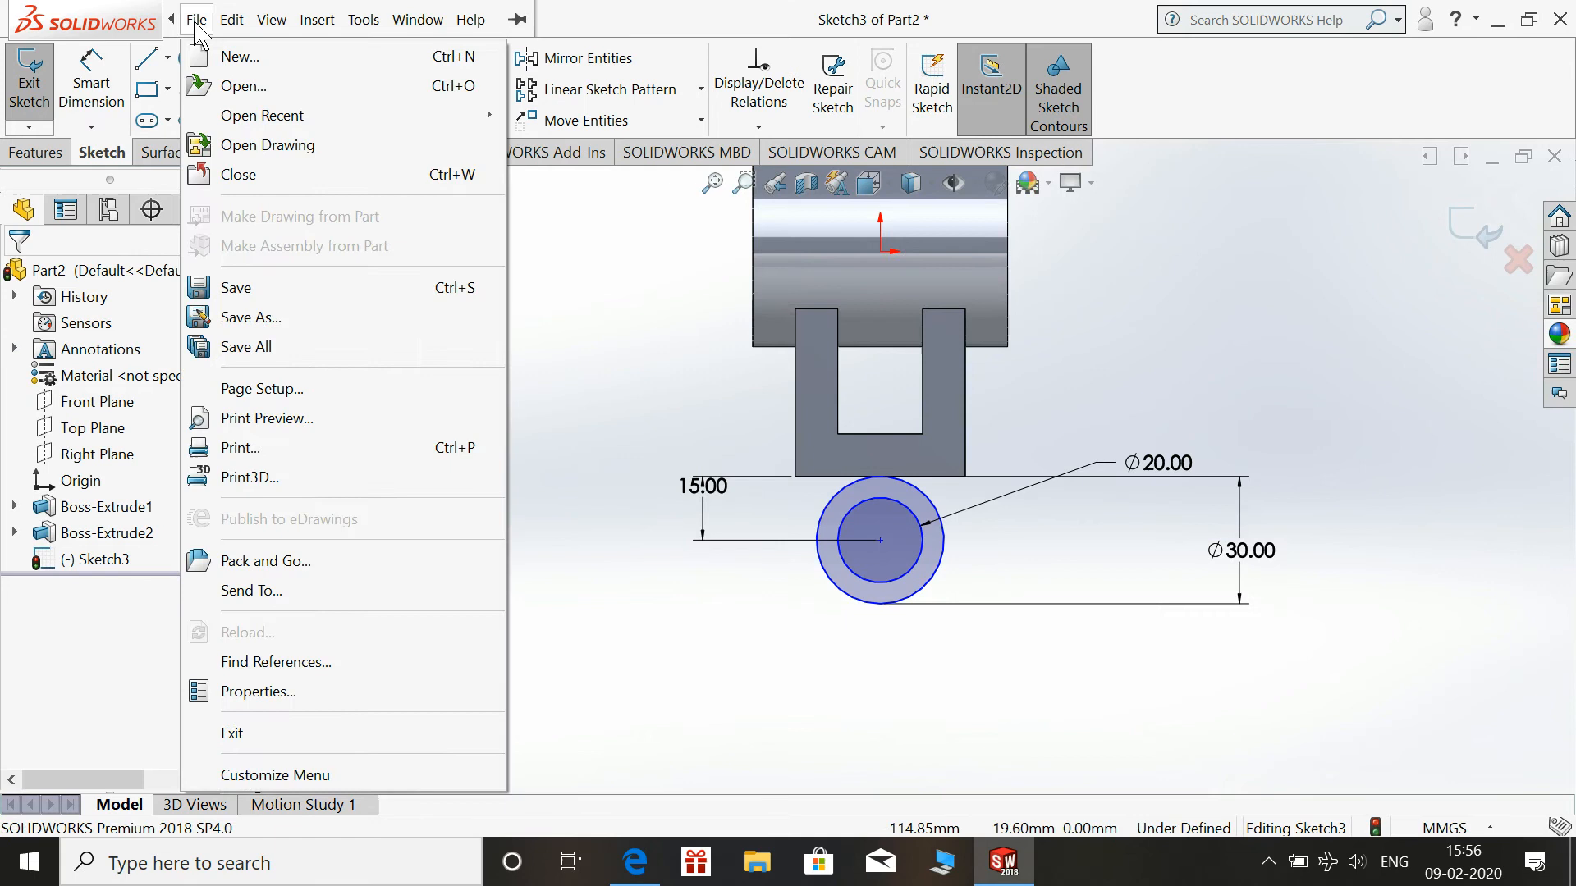
left_click(147, 57)
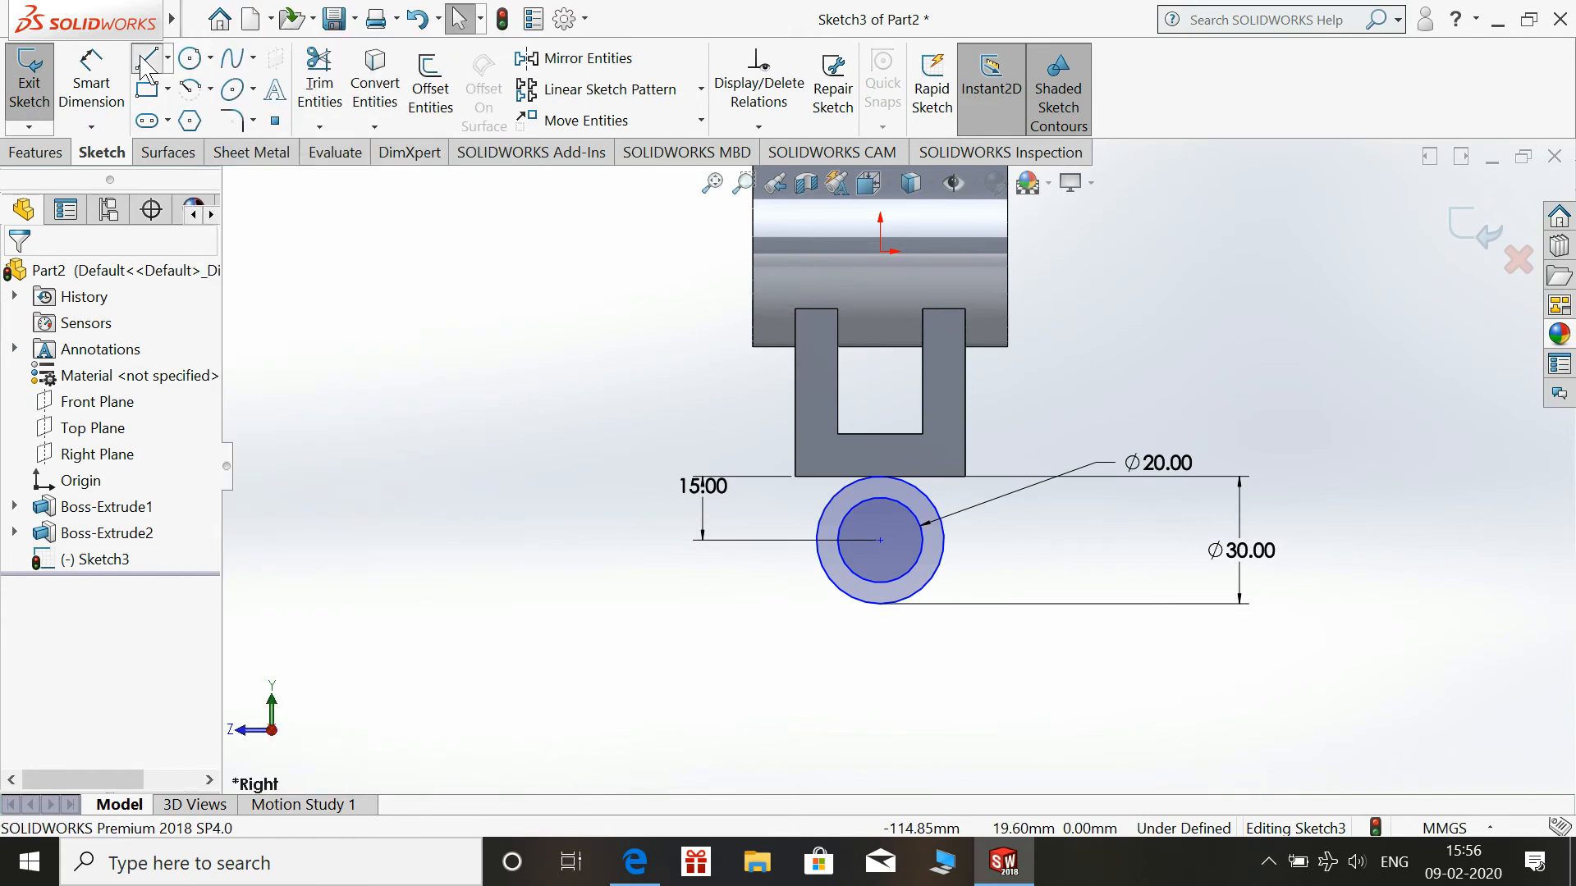
left_click(817, 541)
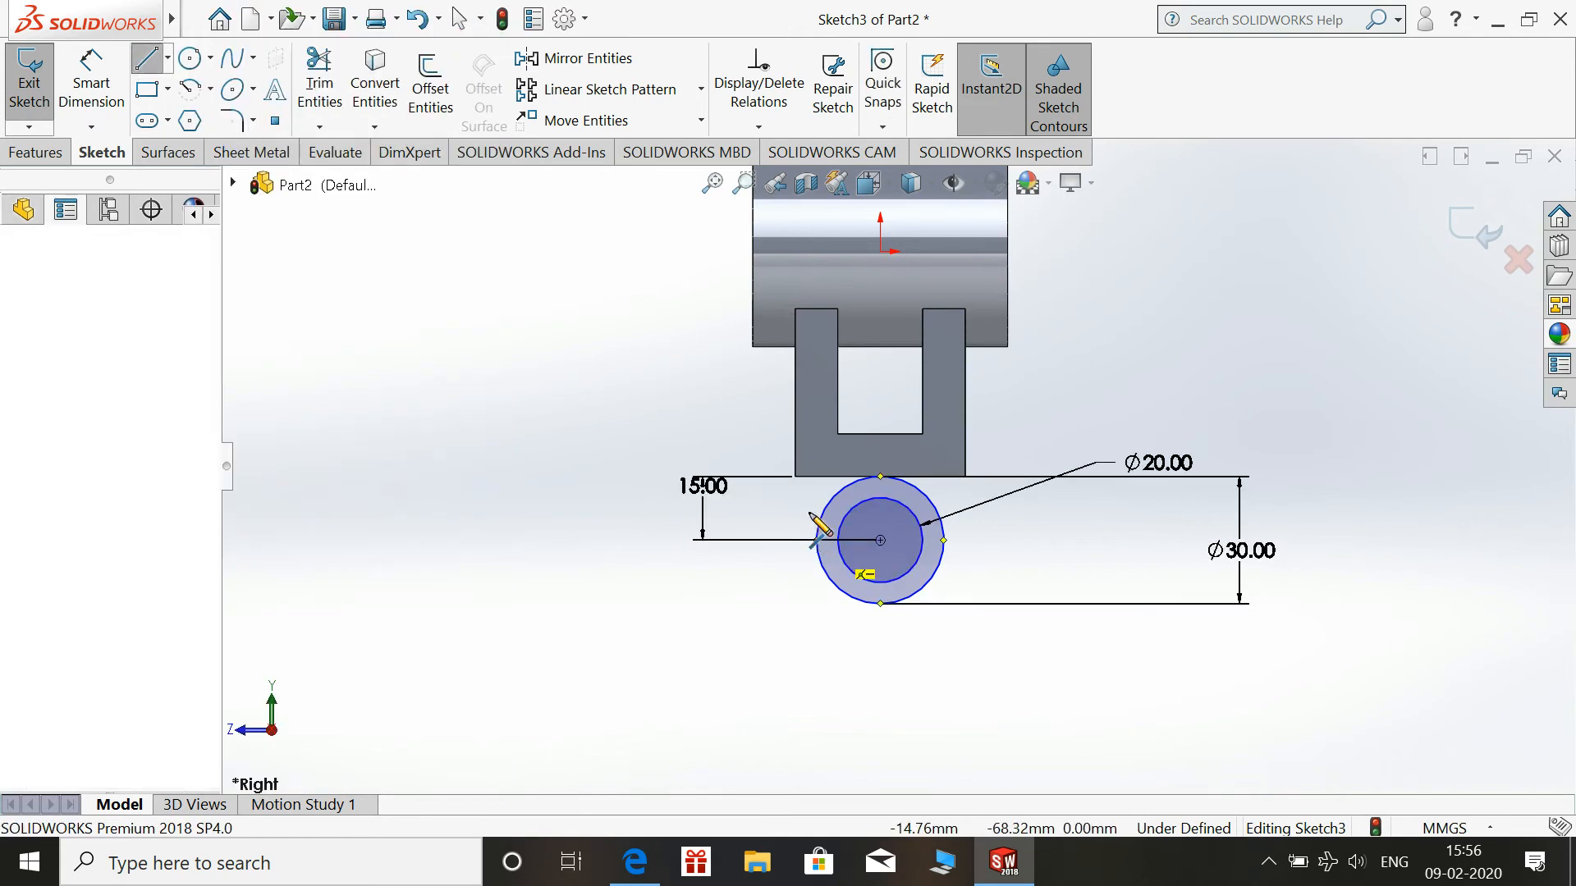
left_click(817, 477)
left_click(944, 476)
left_click(944, 541)
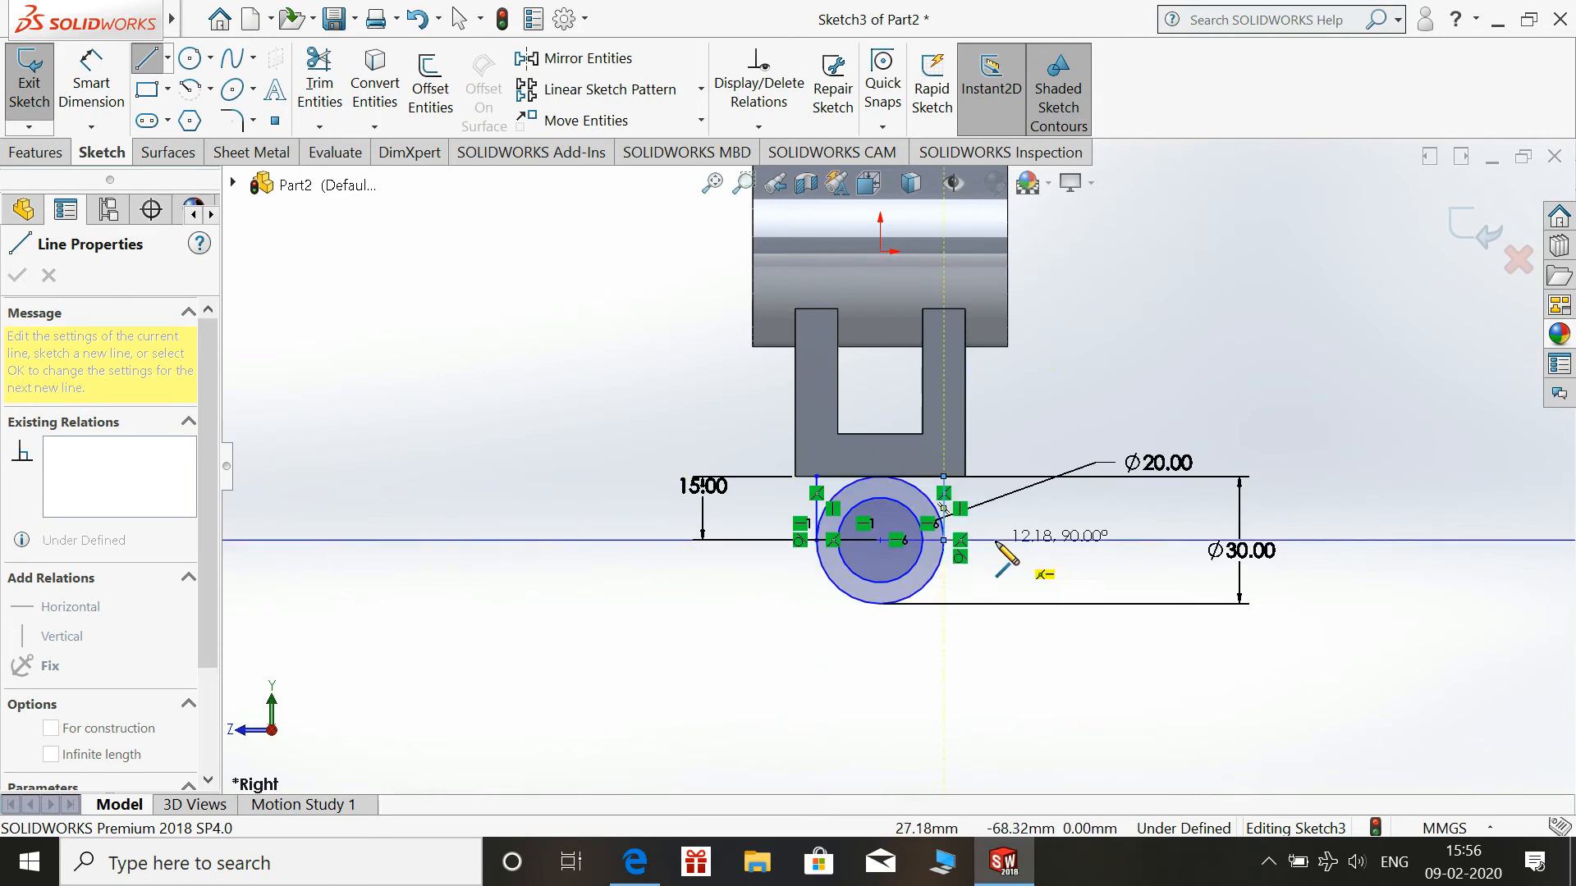
key("Escape")
scroll(1010, 573, "down", 3)
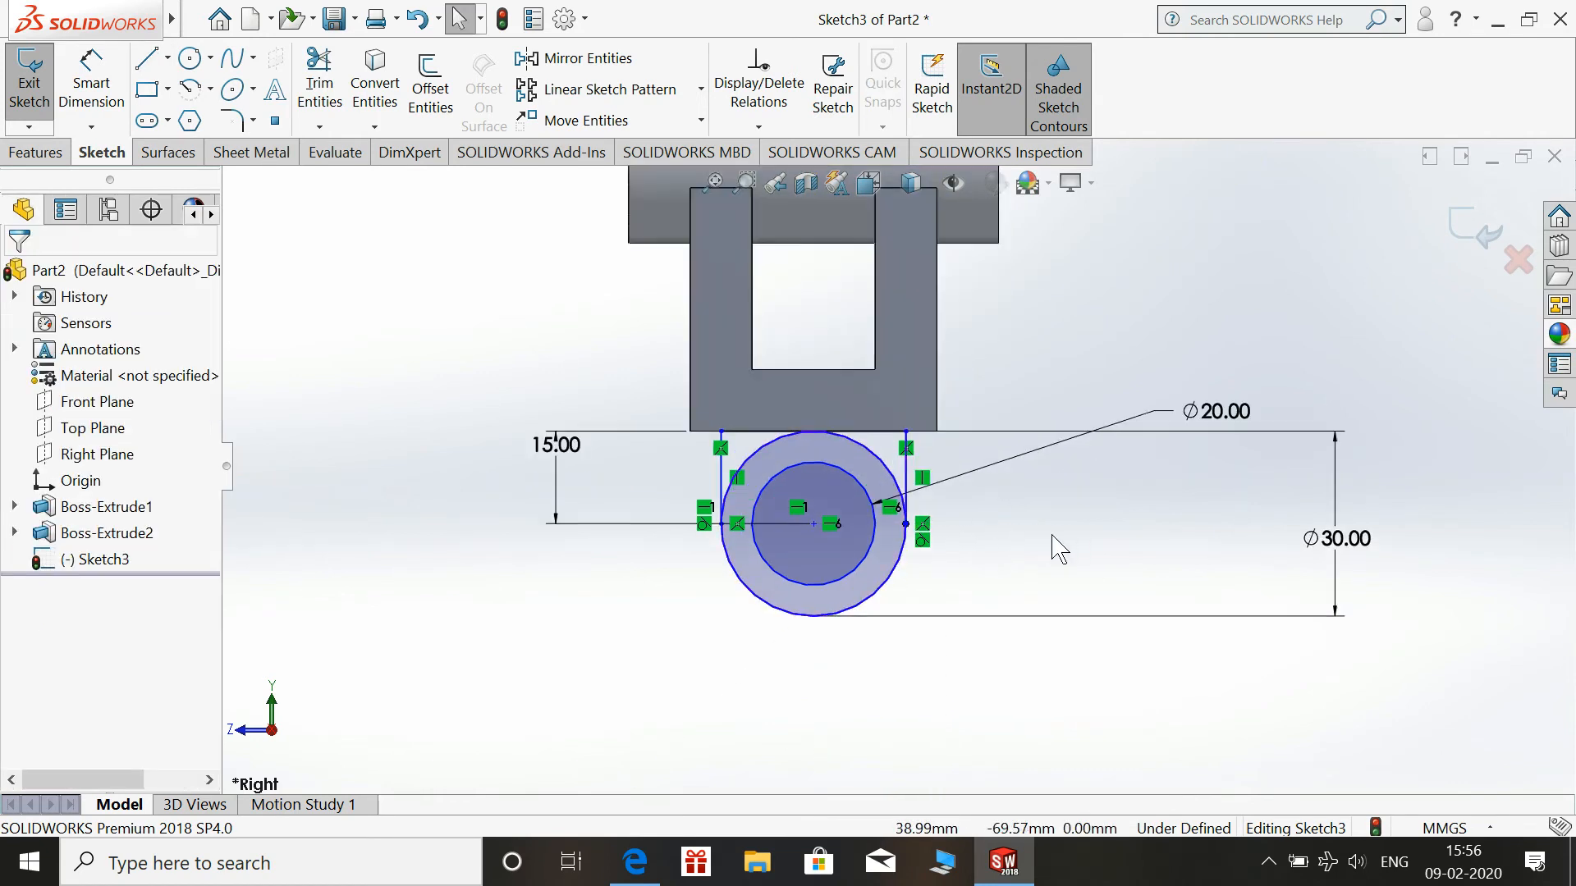
scroll(1006, 566, "up", 3)
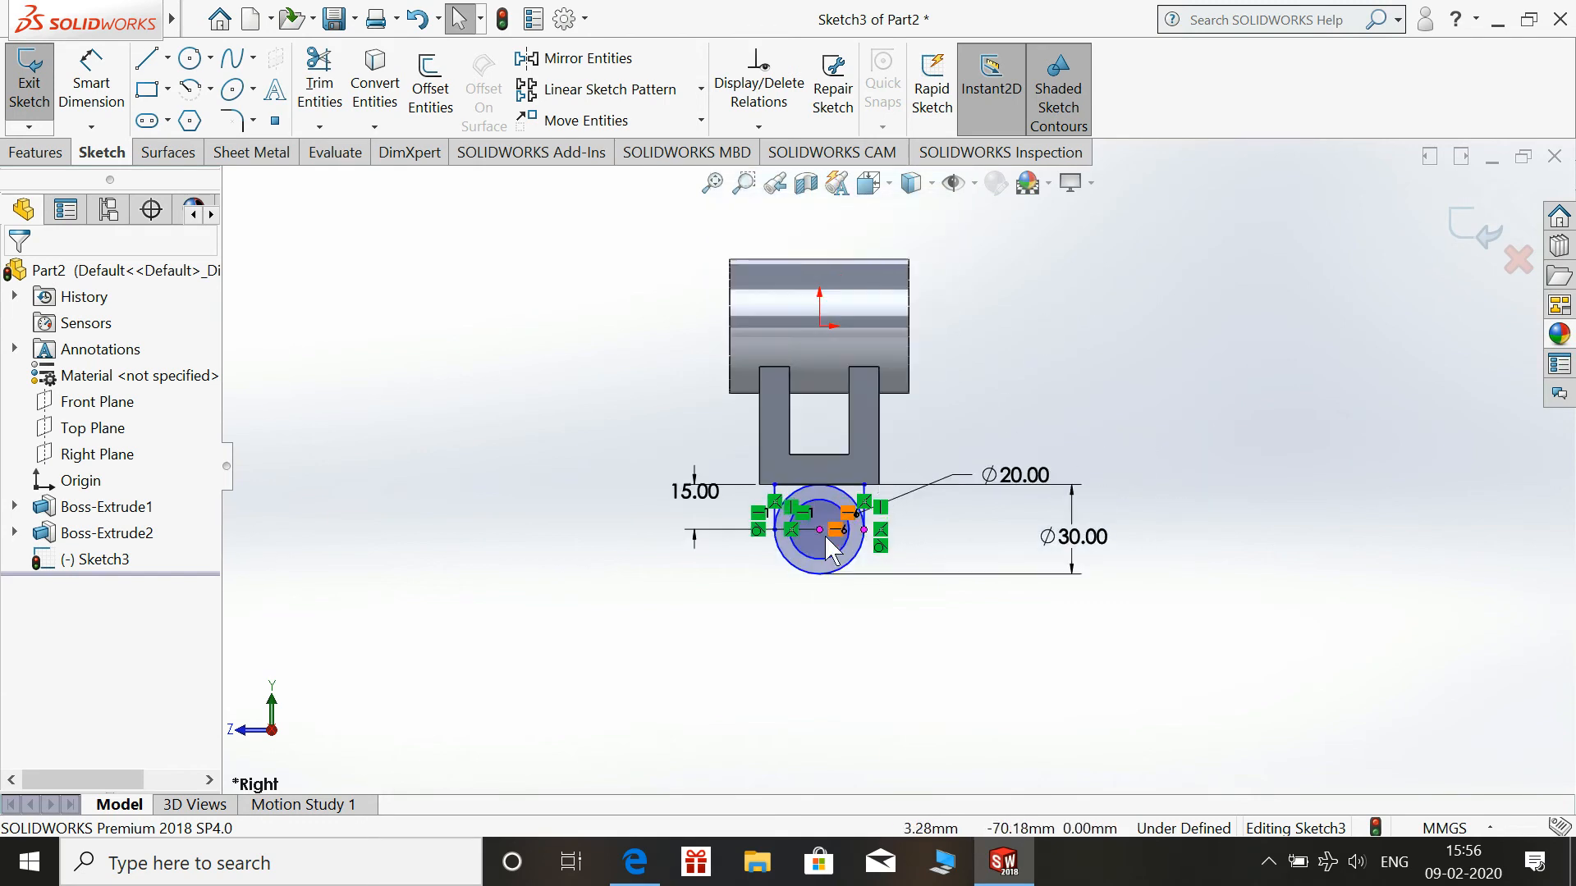
Add a vertical relation between the circles' centre point and the origin
left_click(818, 529)
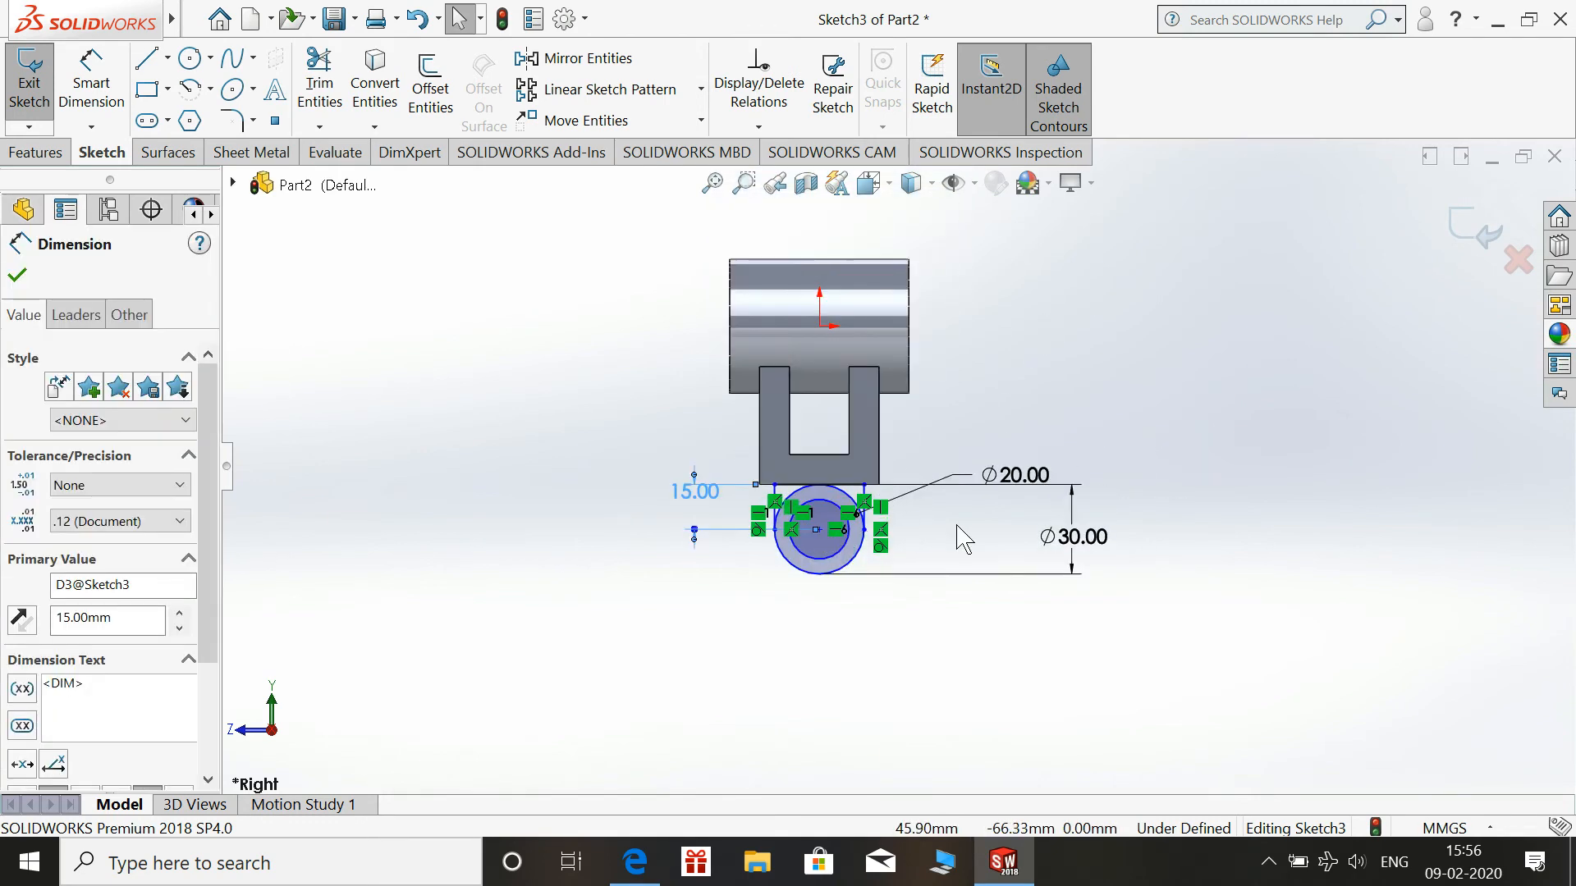
key("Escape")
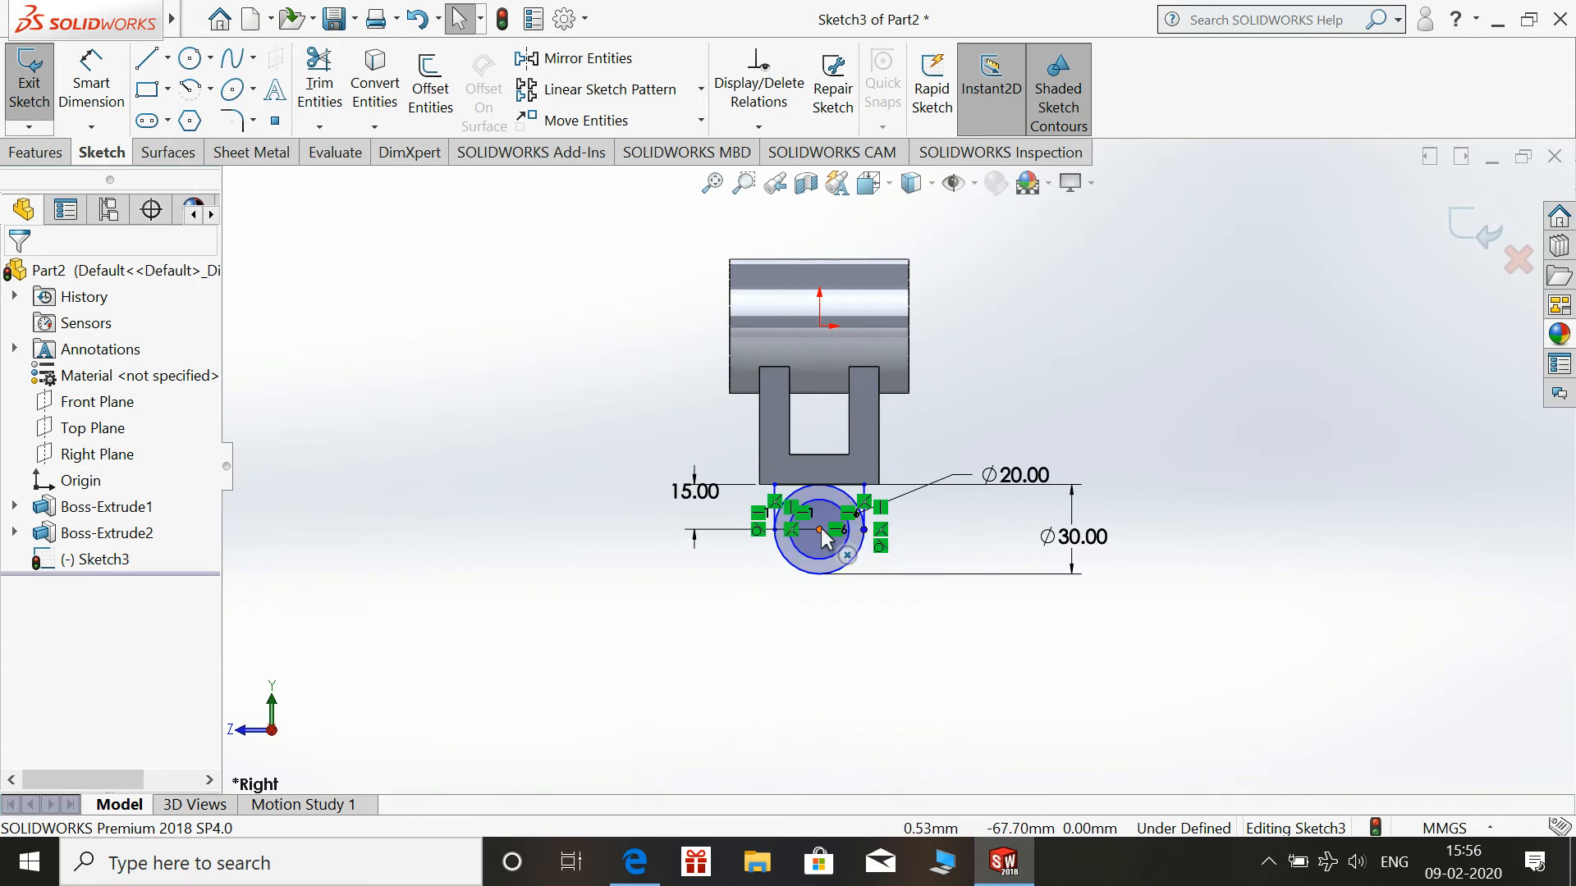
left_click(819, 529)
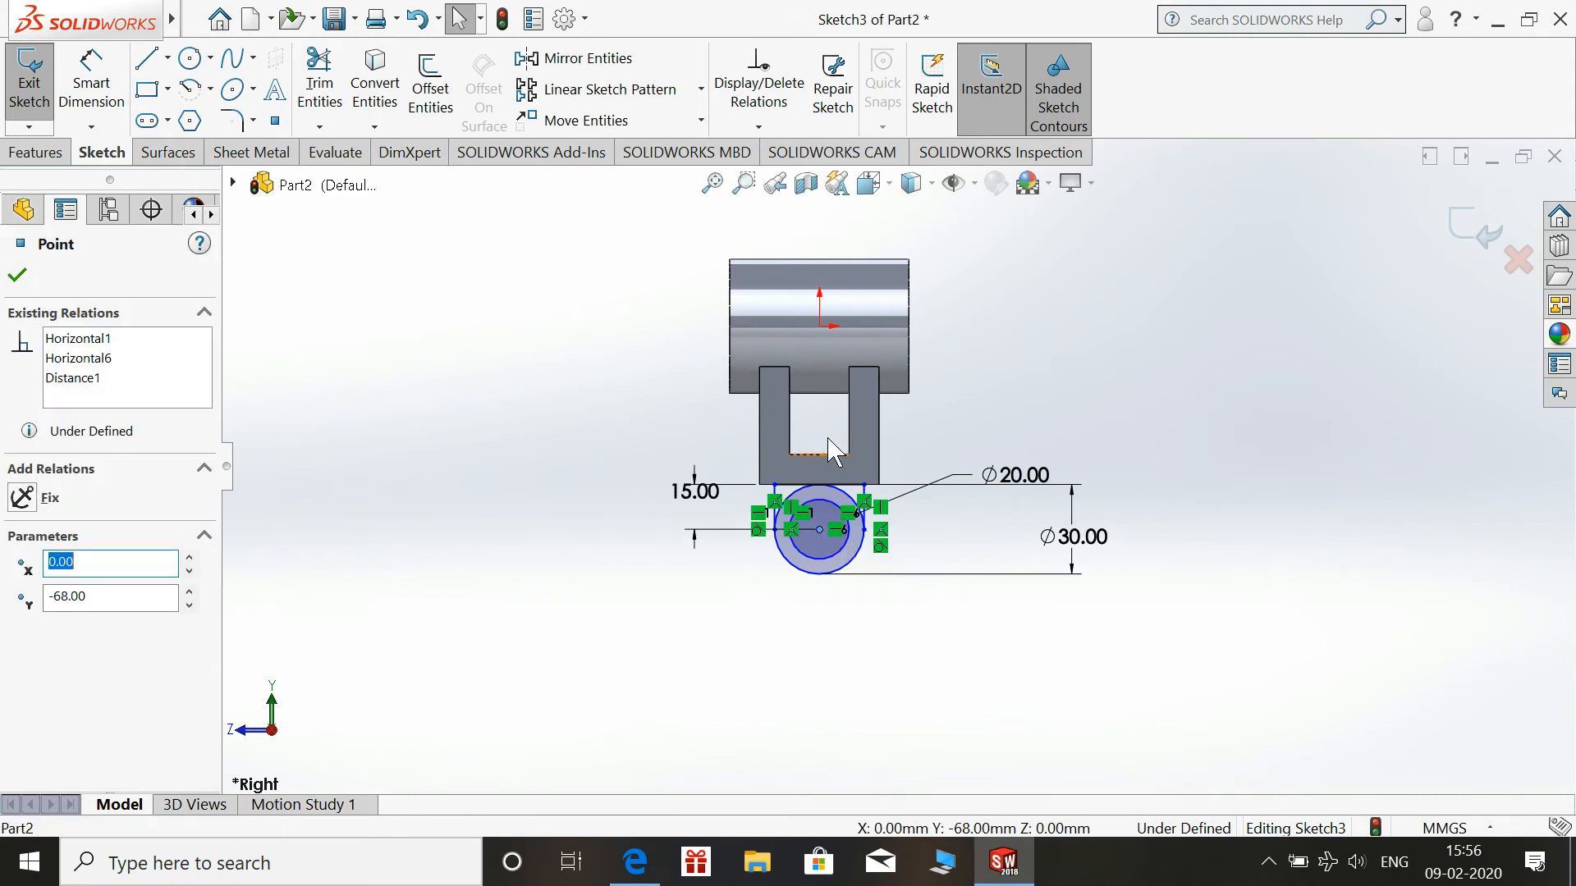
key("Escape")
left_click(819, 327, "ctrl")
left_click(903, 244)
left_click(972, 410)
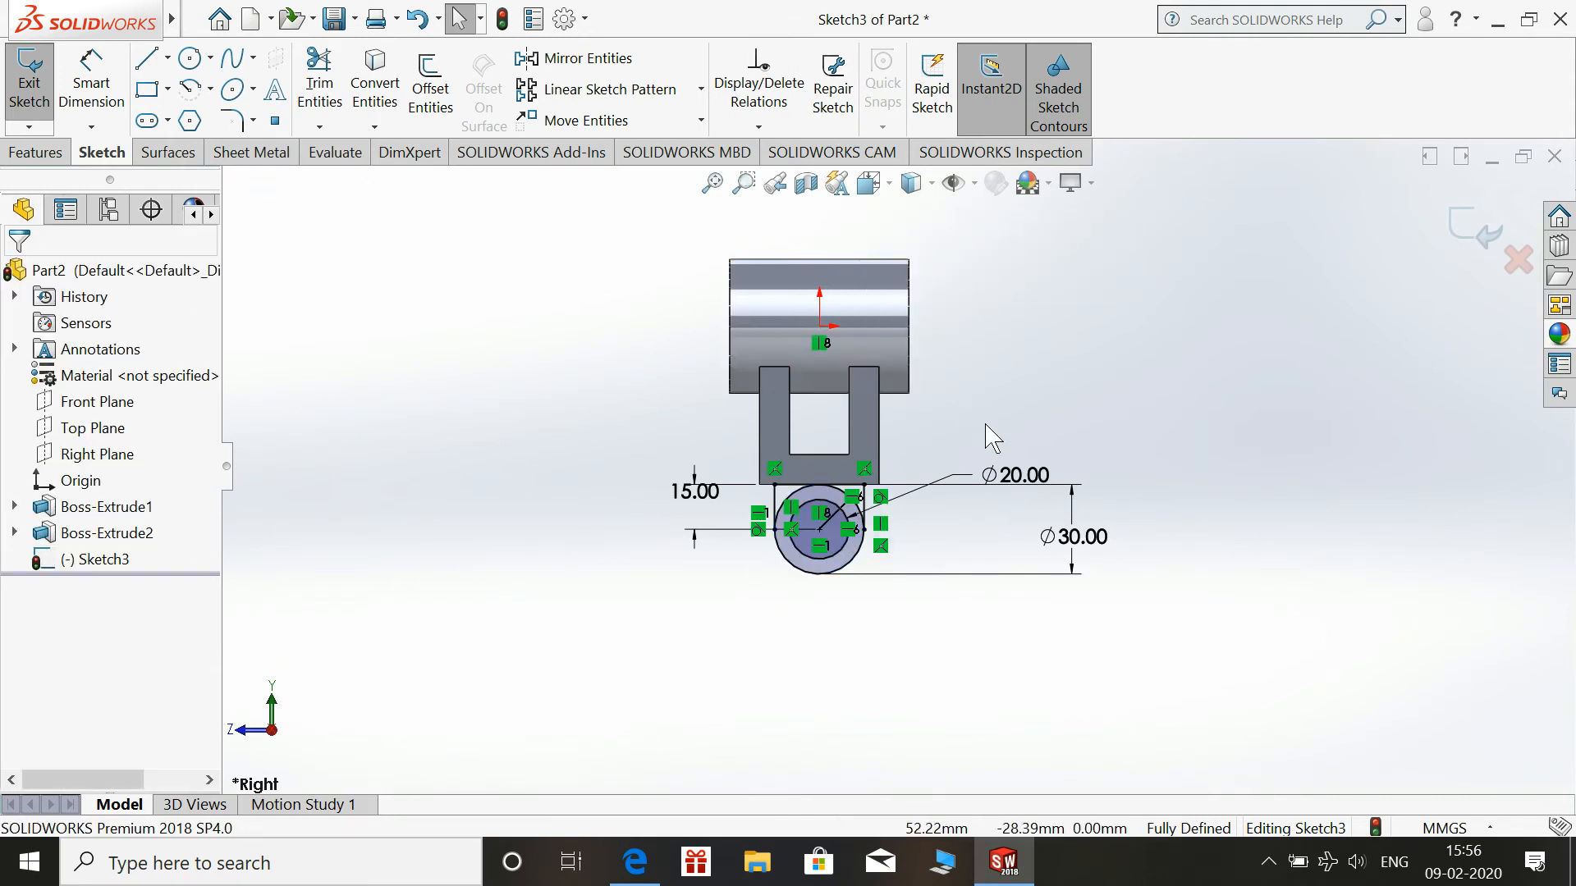
Trim away the upper half of the outer circle inside the lug profile using Power trim
scroll(917, 522, "down", 1)
left_click(319, 83)
scroll(829, 534, "down", 2)
left_click_drag(796, 496, 813, 508)
left_click_drag(925, 494, 917, 509)
scroll(913, 522, "up", 1)
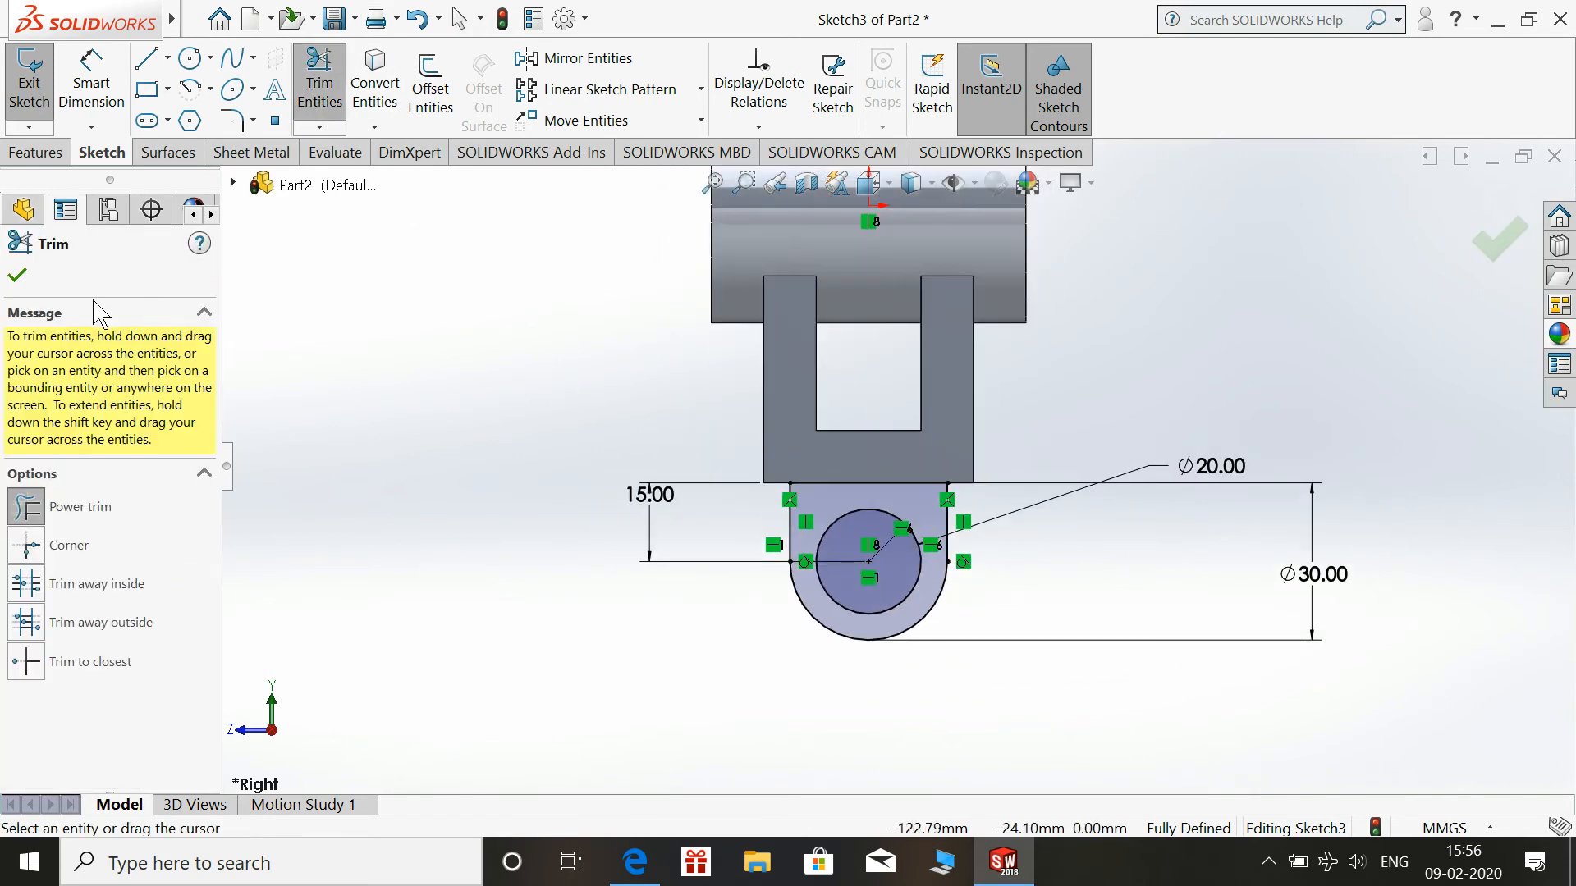
left_click(17, 277)
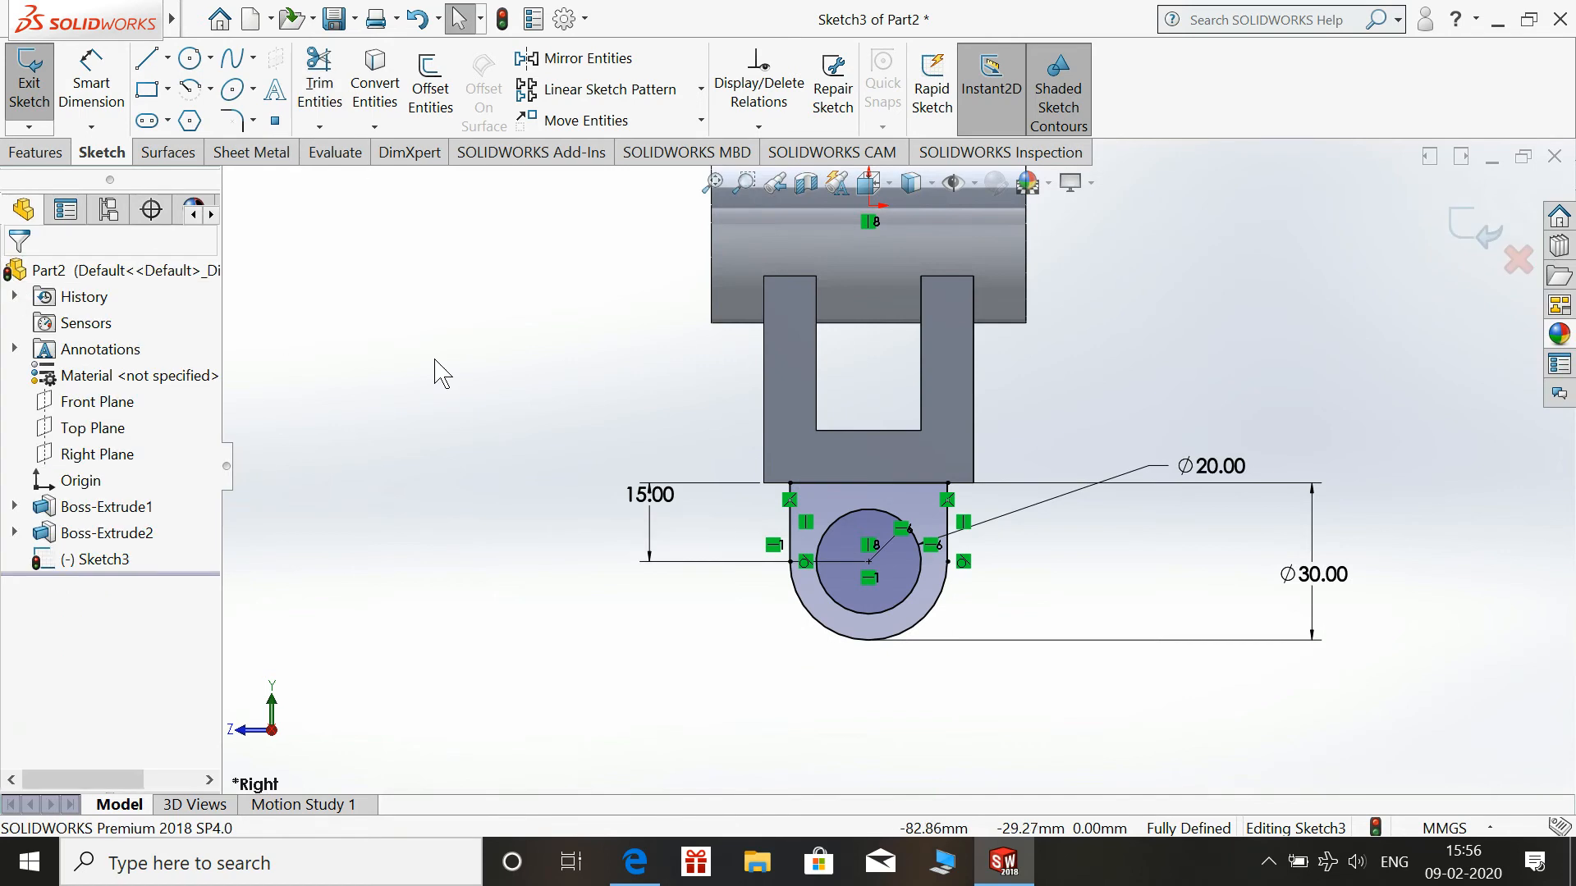
Close the lug sketch, check the lug thickness in the PDF drawing, and extrude the profile 15/2 mm in both directions from the sketch plane
left_click(1474, 234)
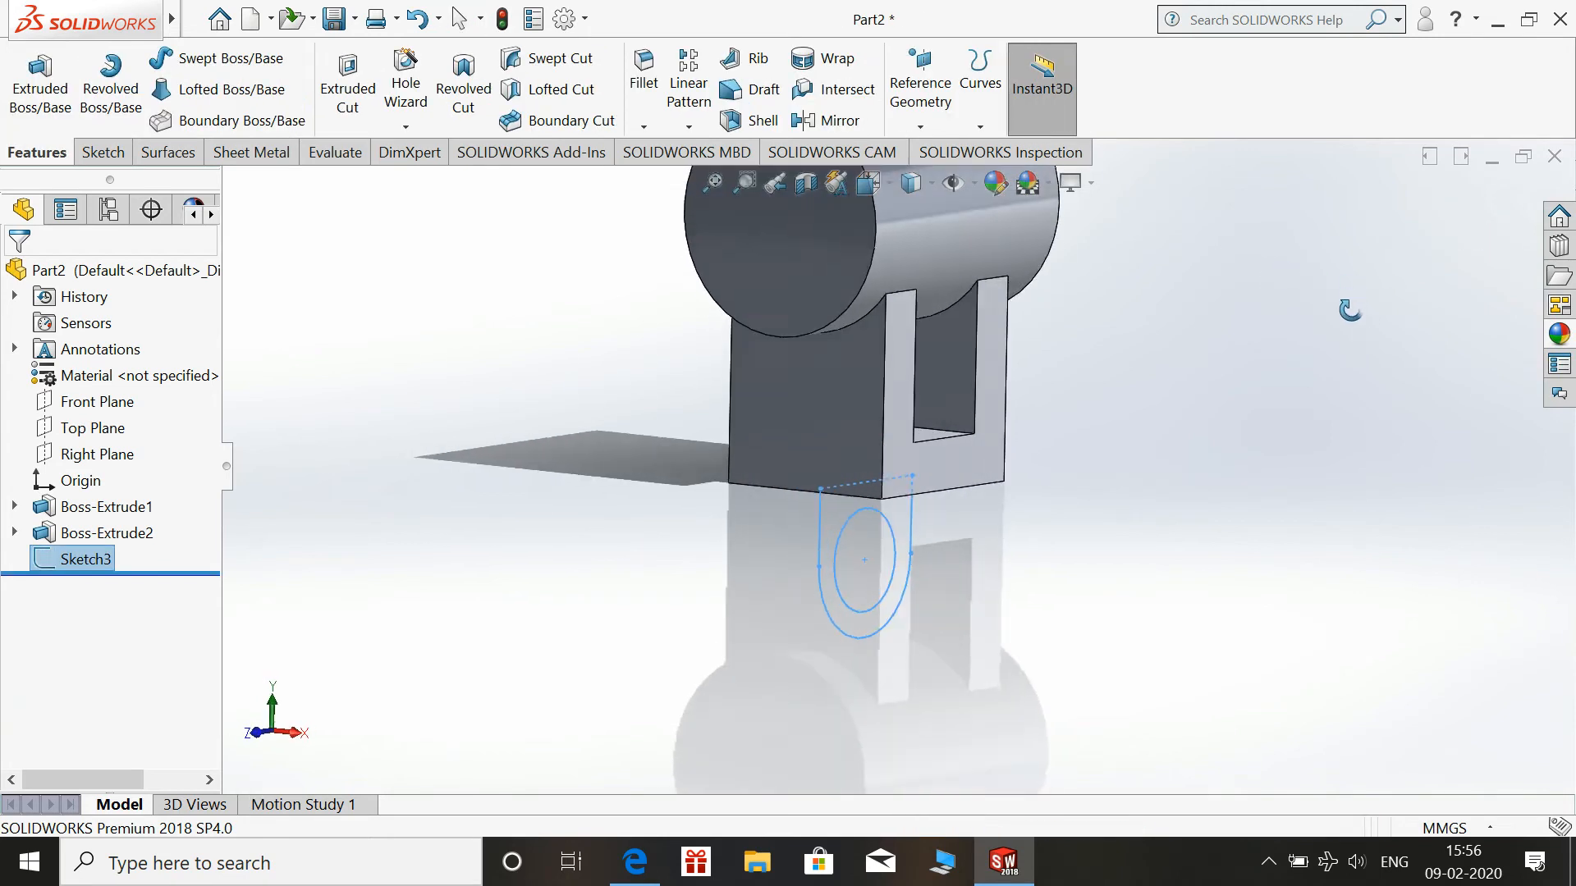
left_click(39, 86)
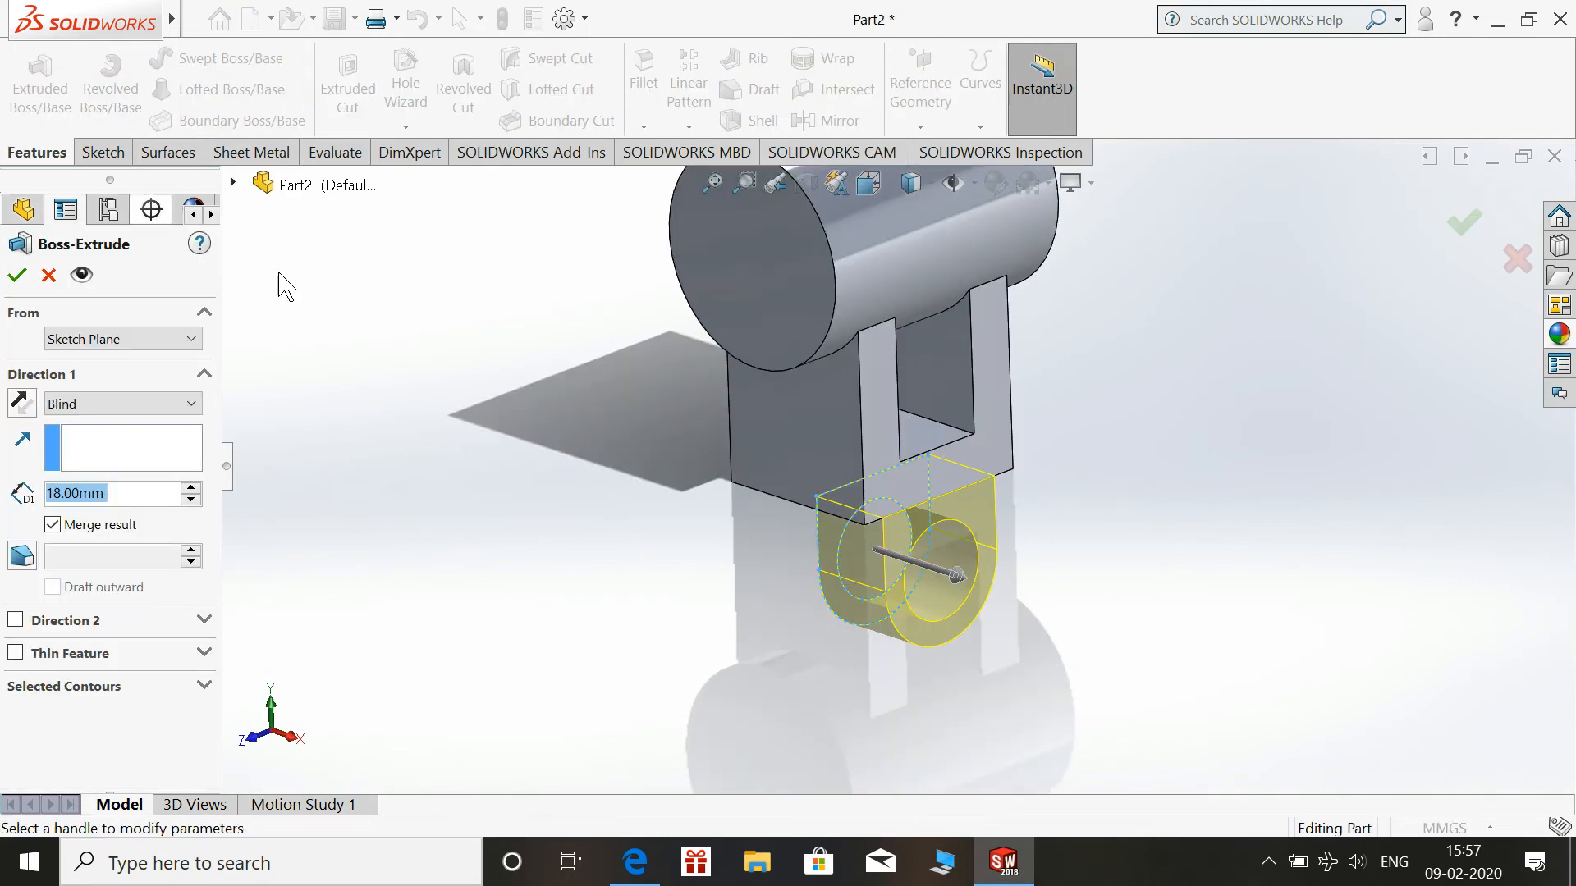
left_click(634, 862)
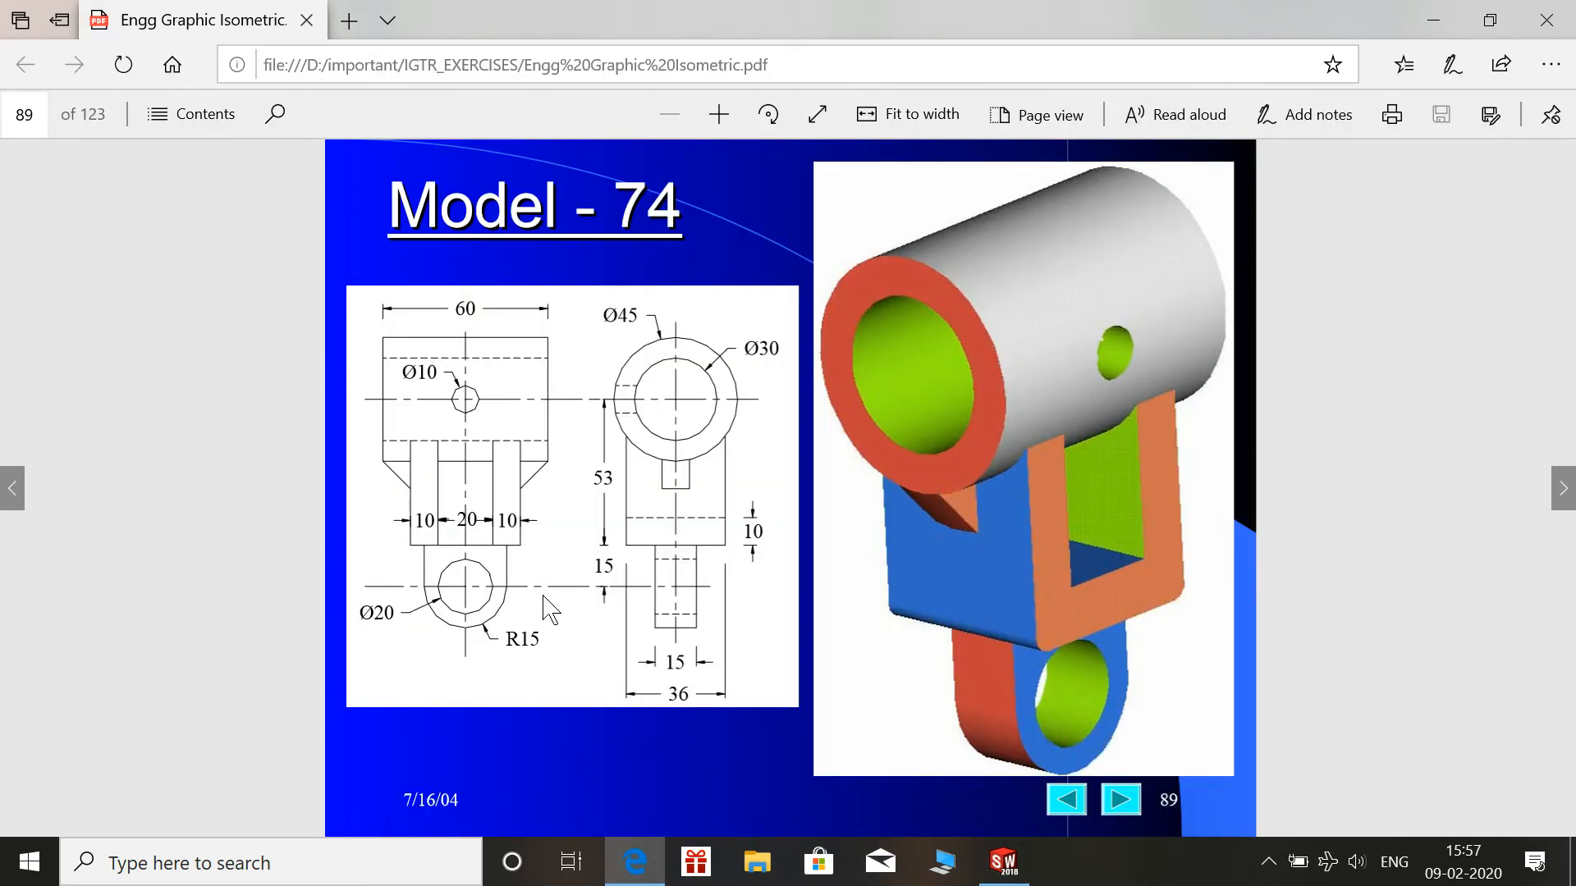
left_click(634, 862)
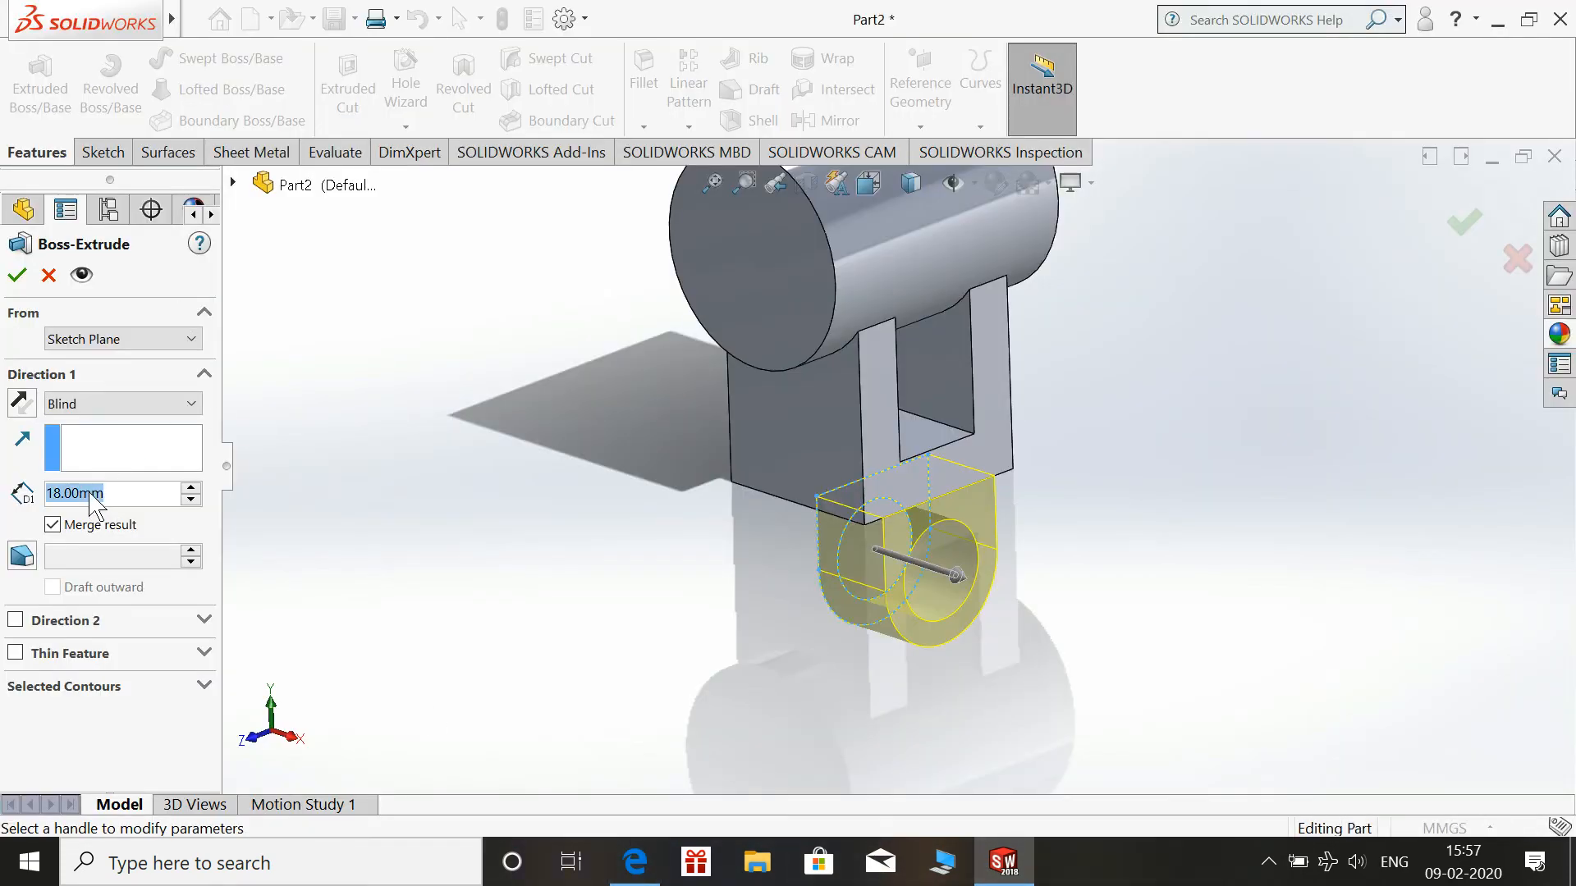
type("15/2")
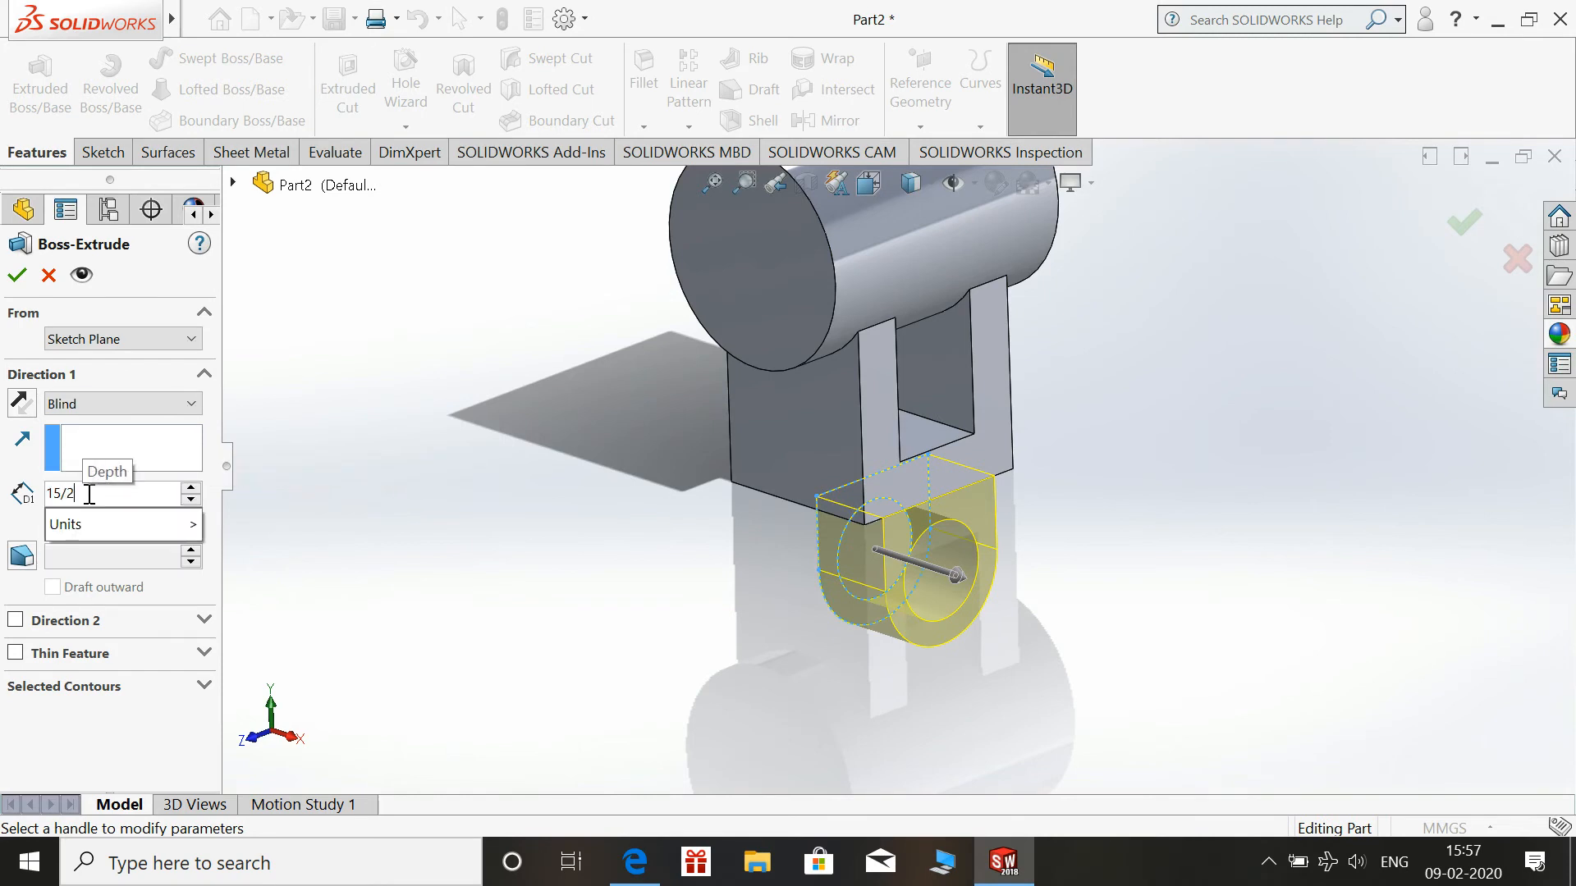
key("Return")
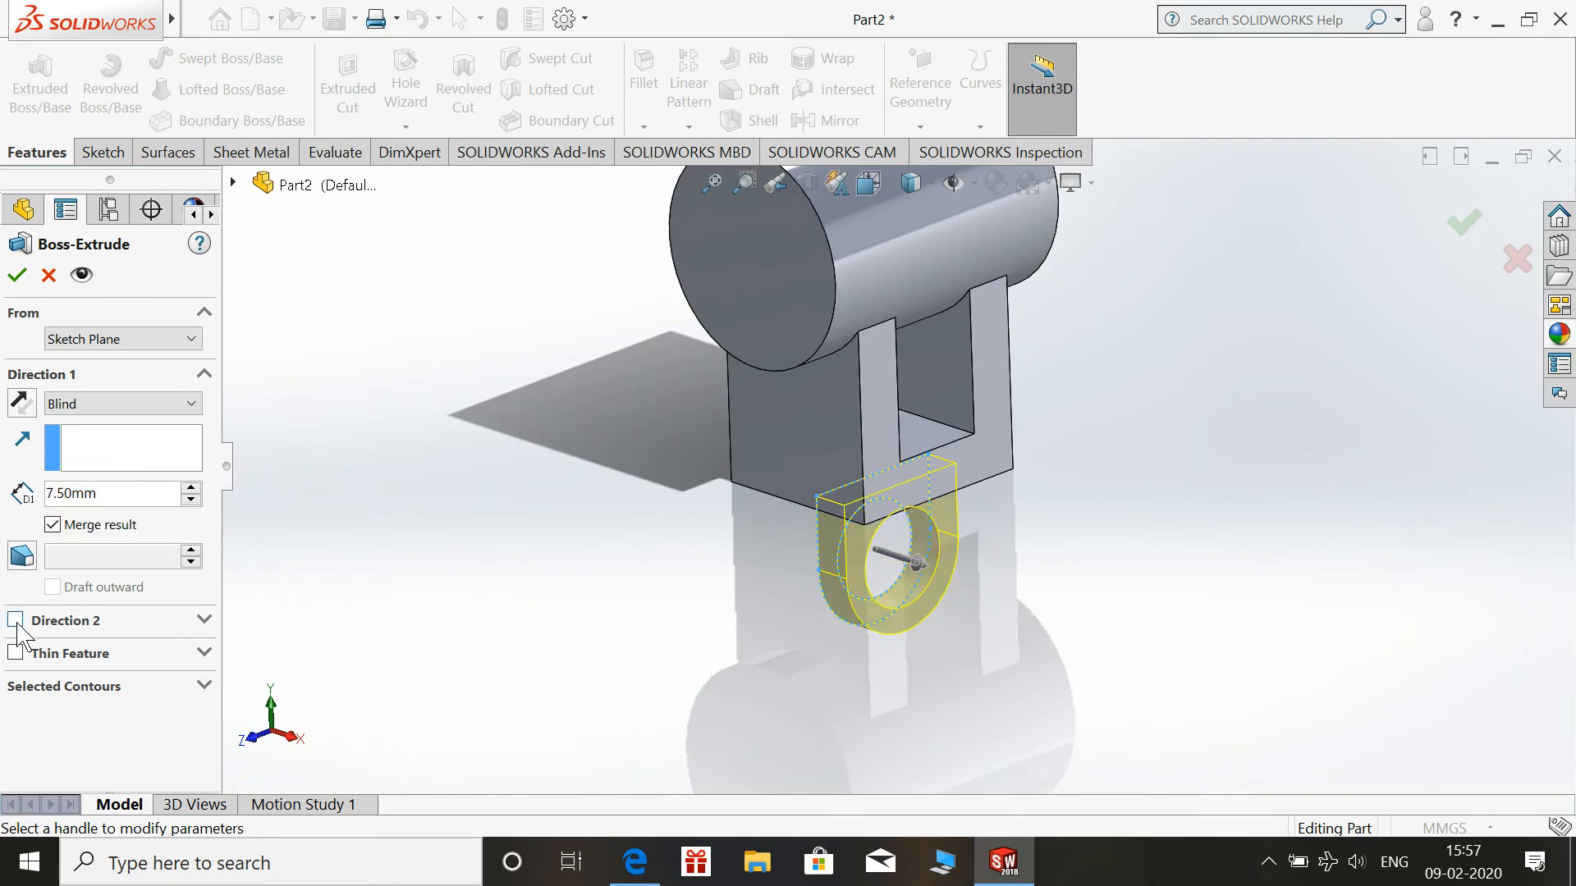
left_click(15, 621)
type("15/")
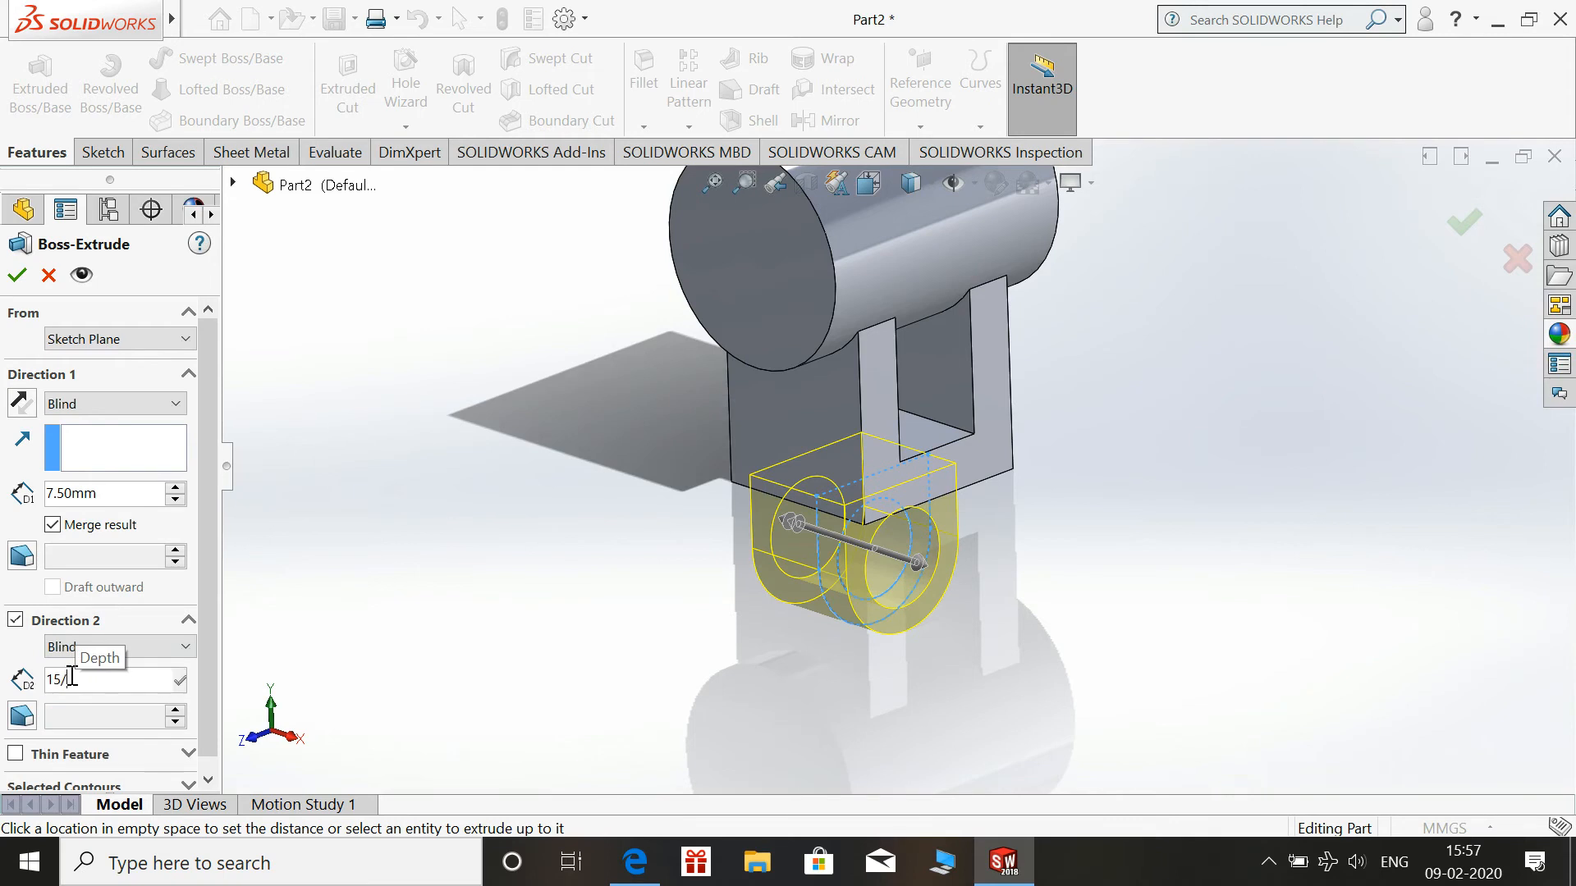
type("2")
key("Return")
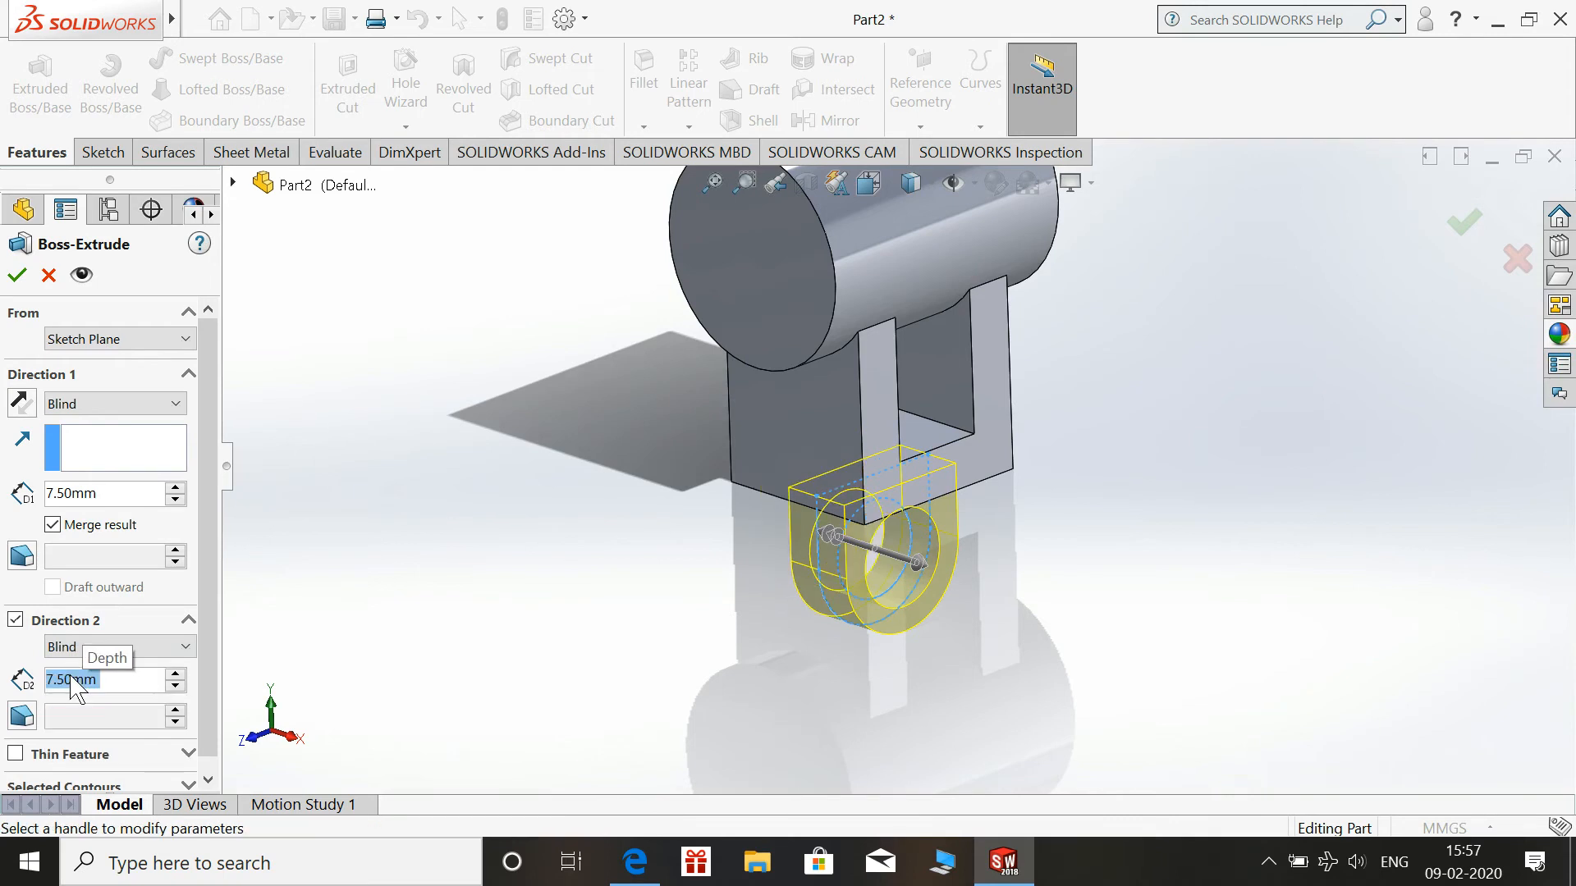
left_click(27, 279)
Check the PDF drawing and start a new sketch on the cylinder's end face, viewed normal to it
middle_click_drag(1369, 443, 952, 394)
left_click(636, 872)
left_click(637, 872)
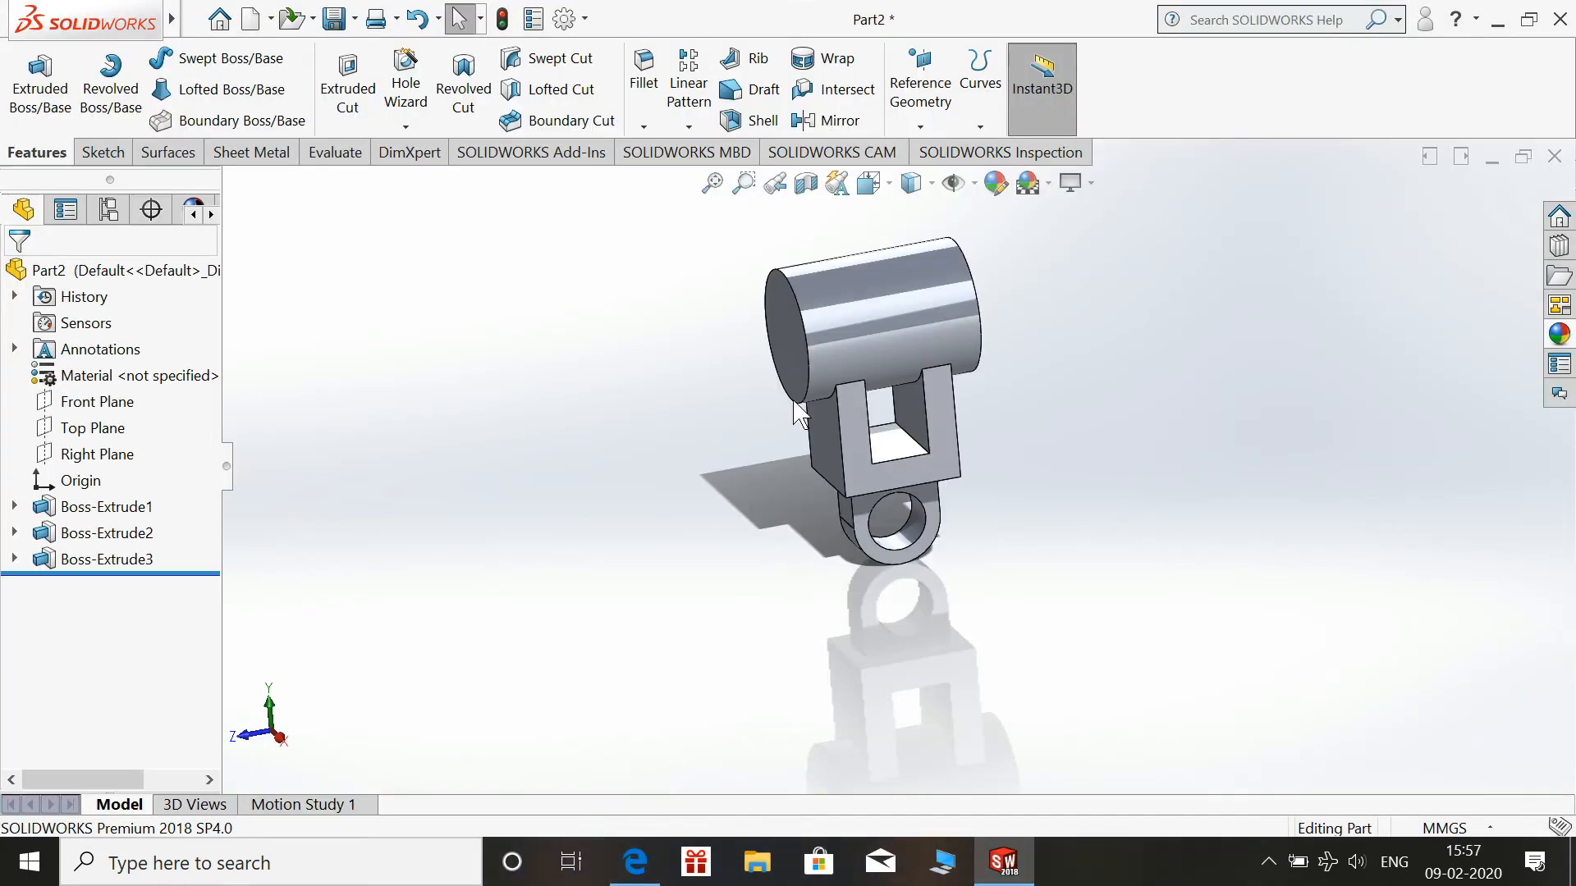
left_click(797, 347)
left_click(885, 280)
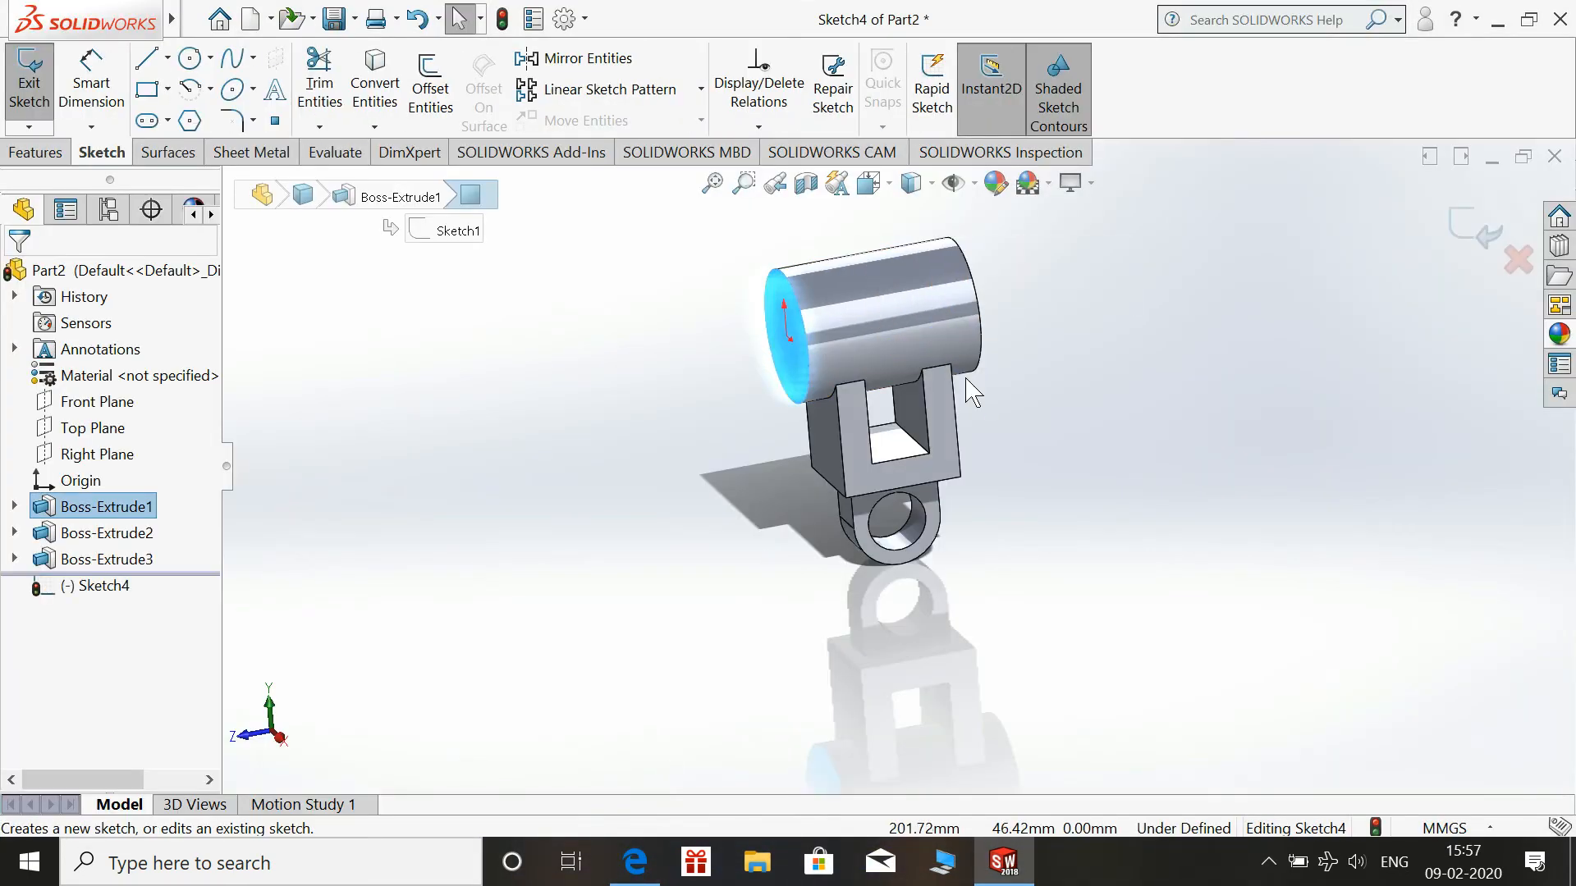
key("space")
left_click(1223, 518)
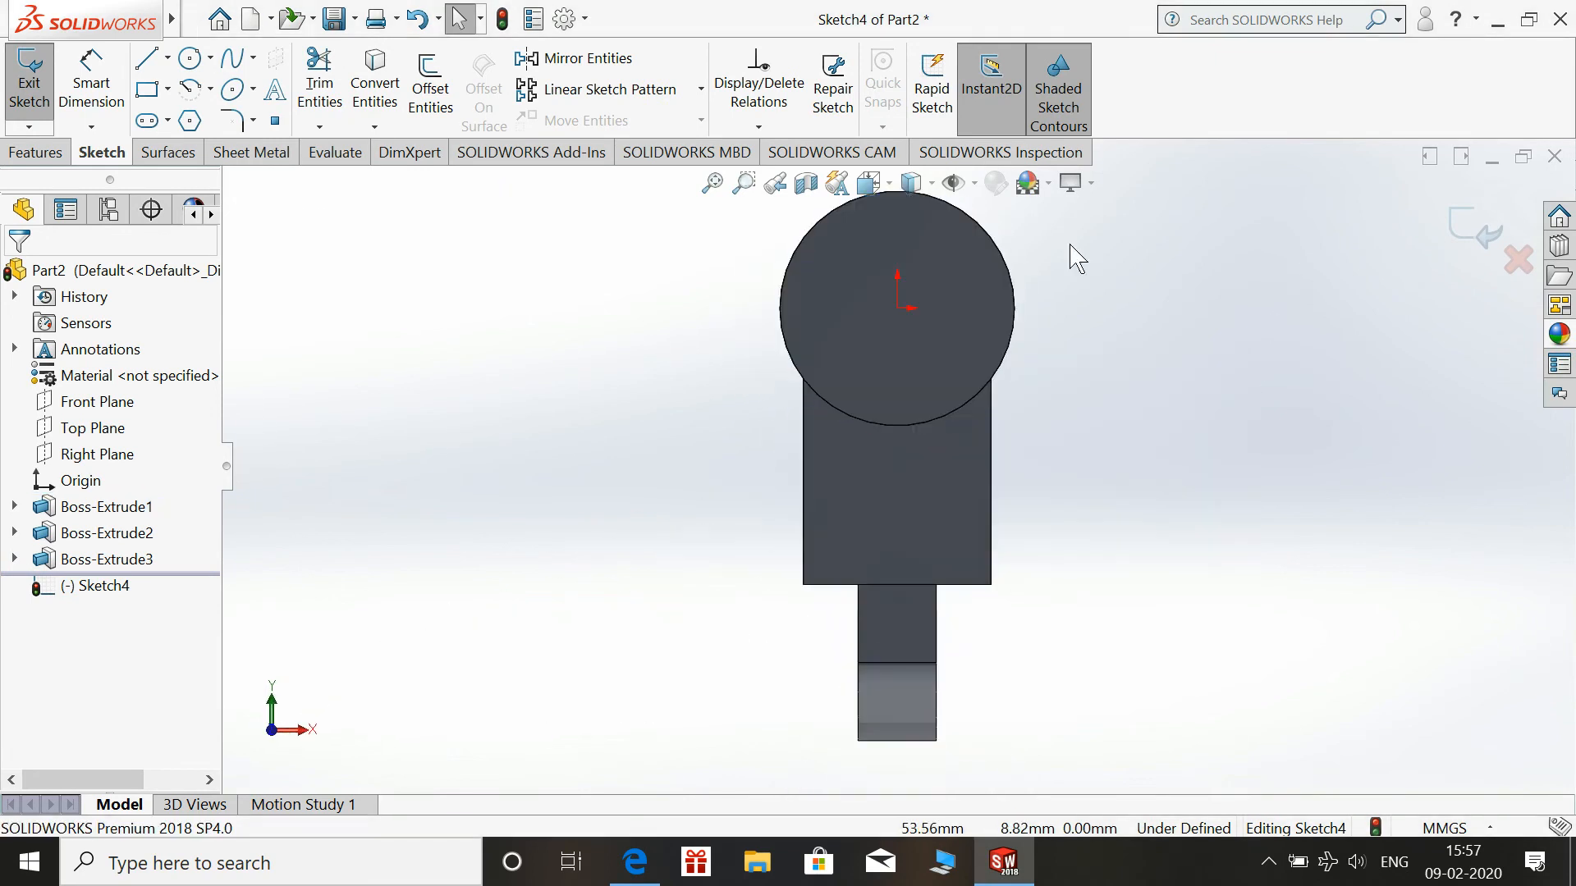
Convert the cylinder's lower arc edge, where it meets the U bracket, into a sketch entity
left_click(375, 82)
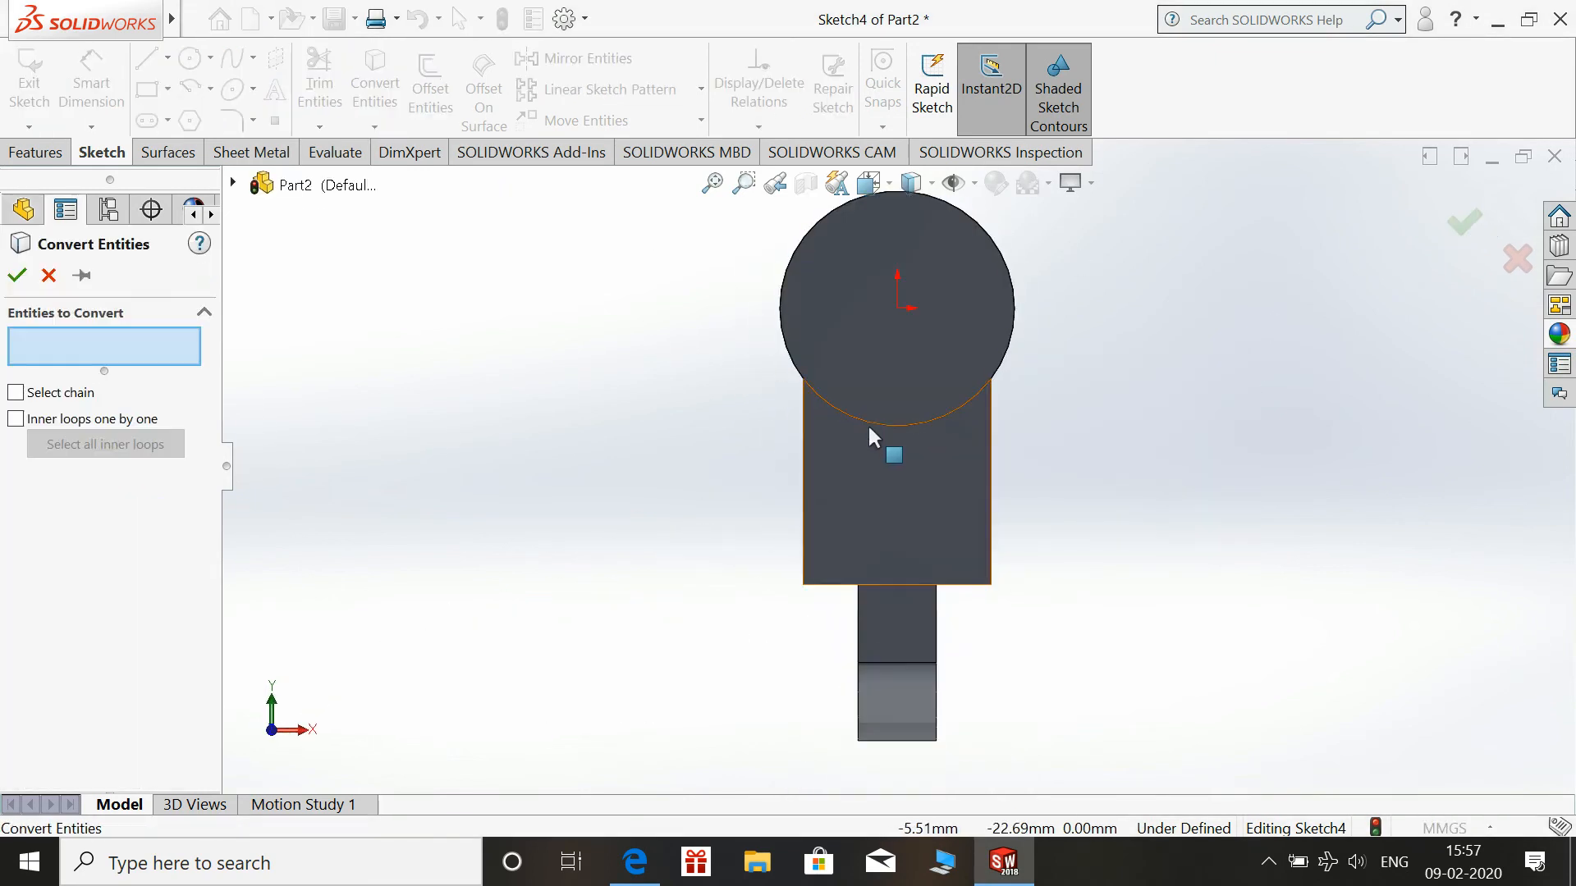
left_click(868, 422)
left_click(17, 275)
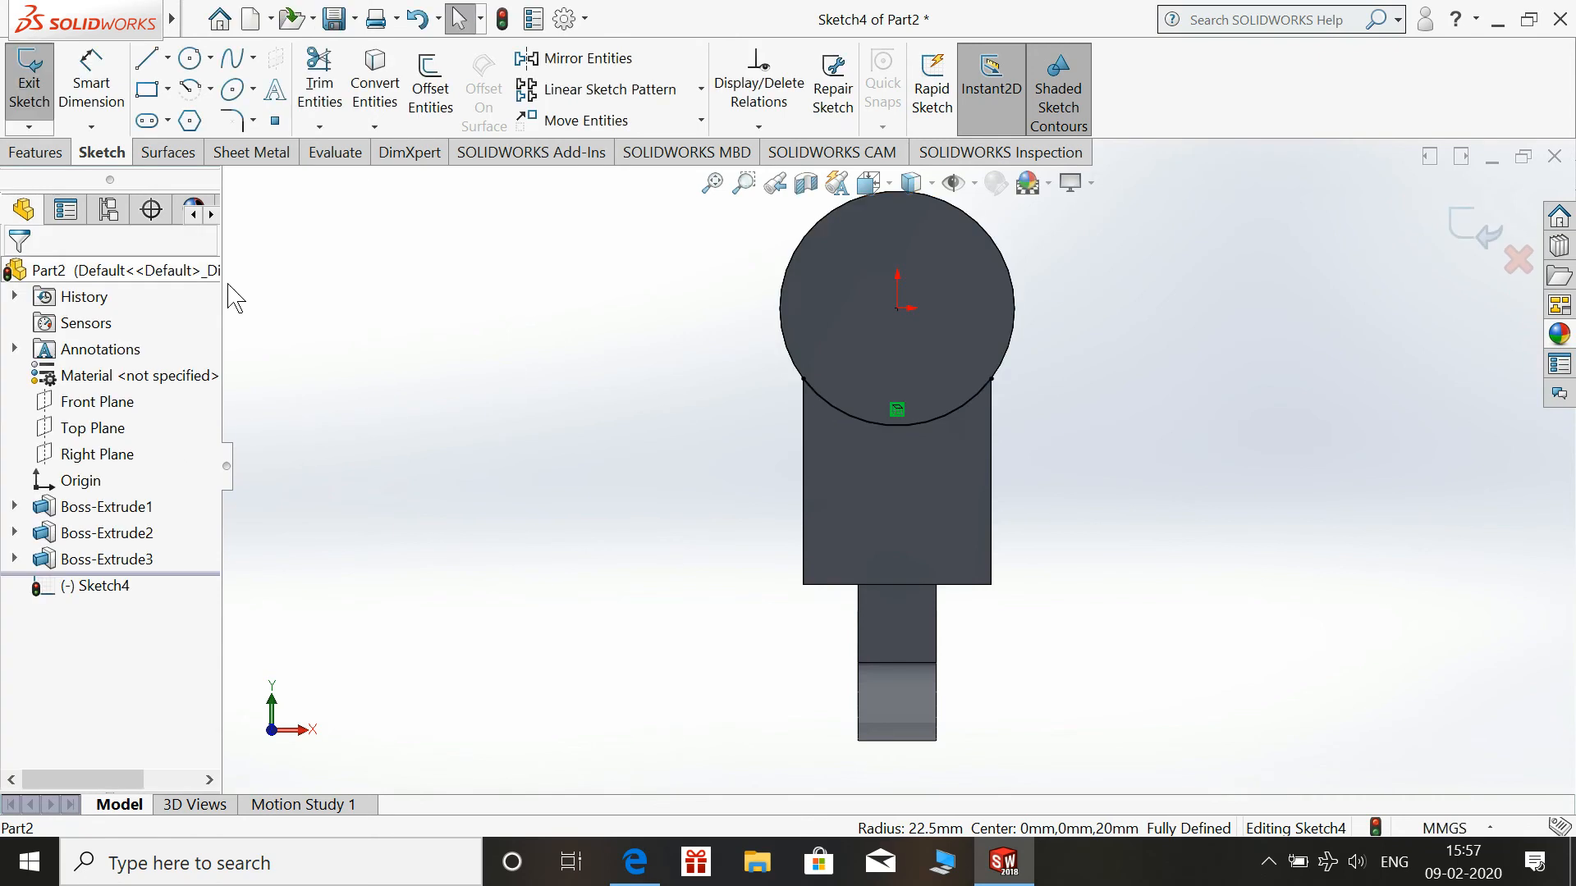
Draw a vertical centerline about 41 mm long from the origin down past the cylinder onto the bracket face
left_click(167, 59)
left_click(197, 120)
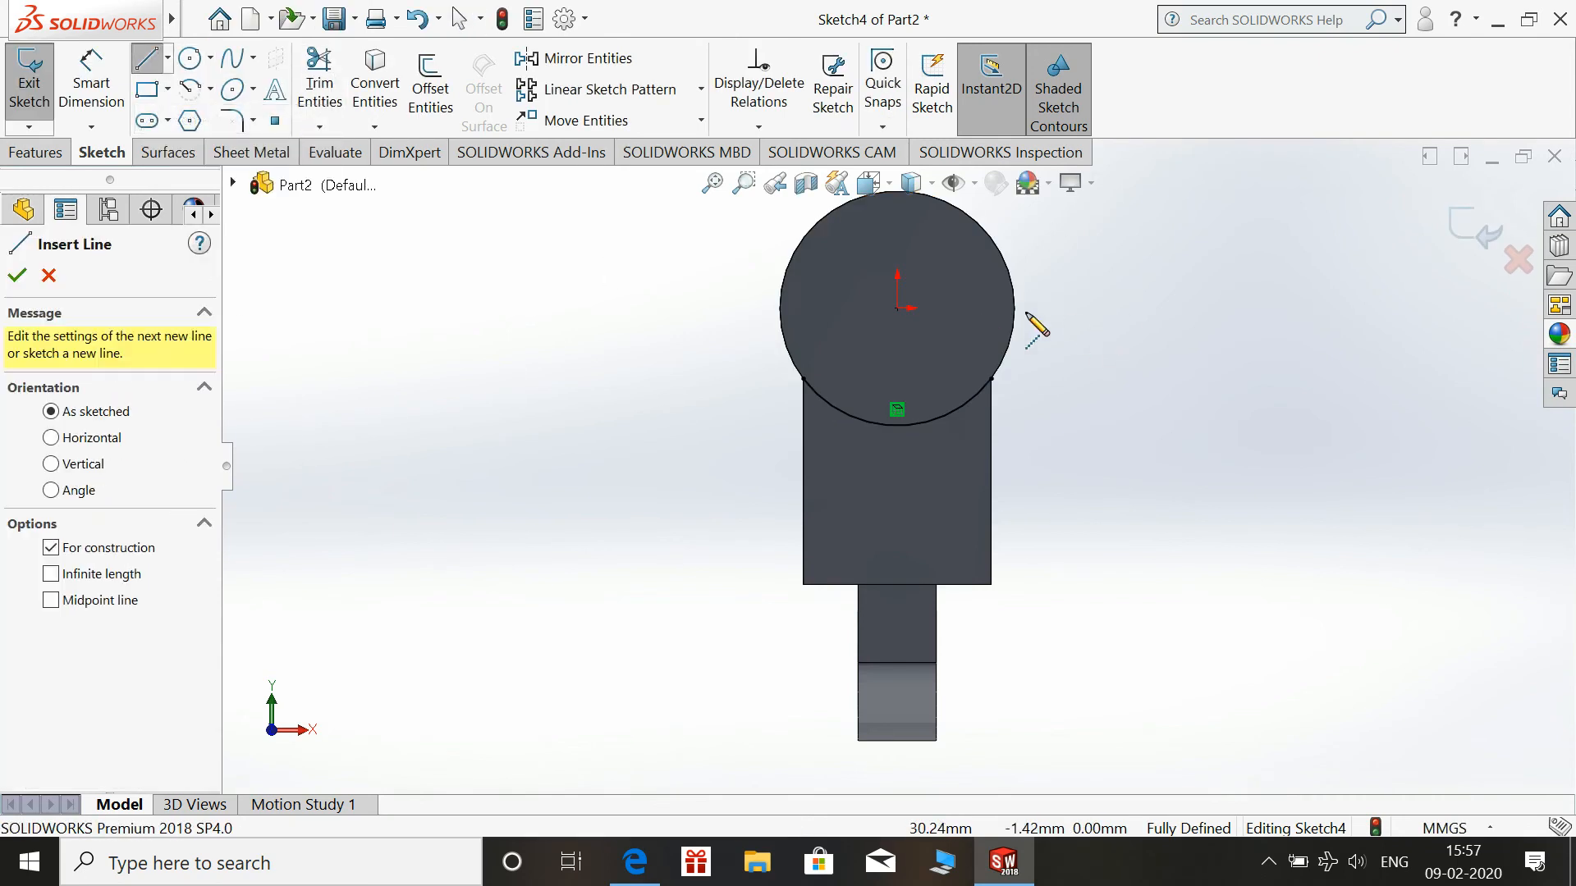
left_click(898, 309)
left_click(897, 522)
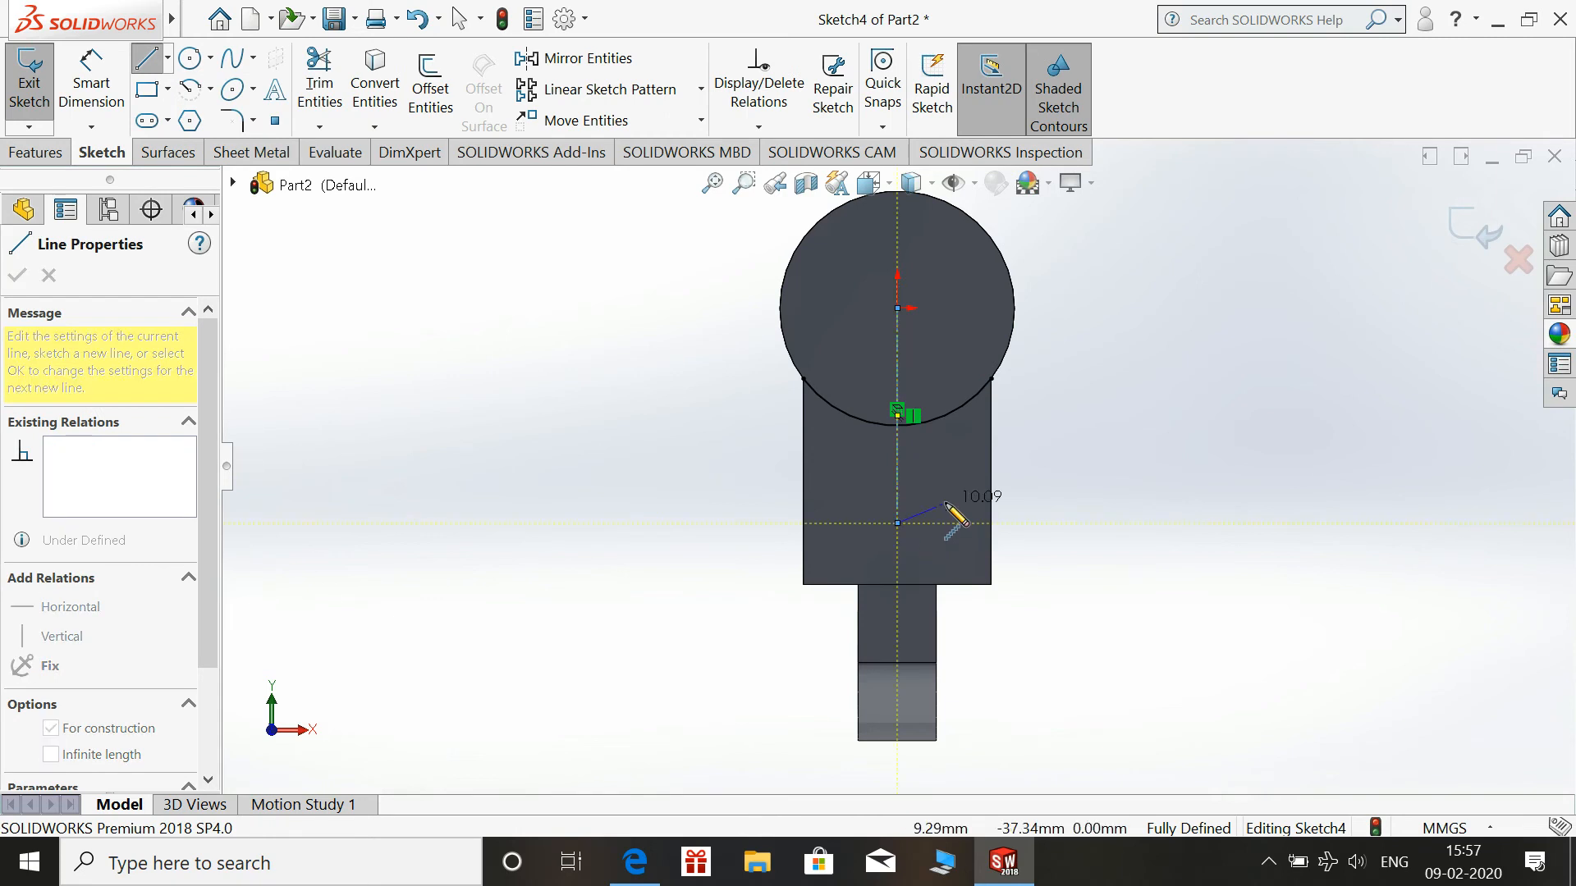
key("Escape")
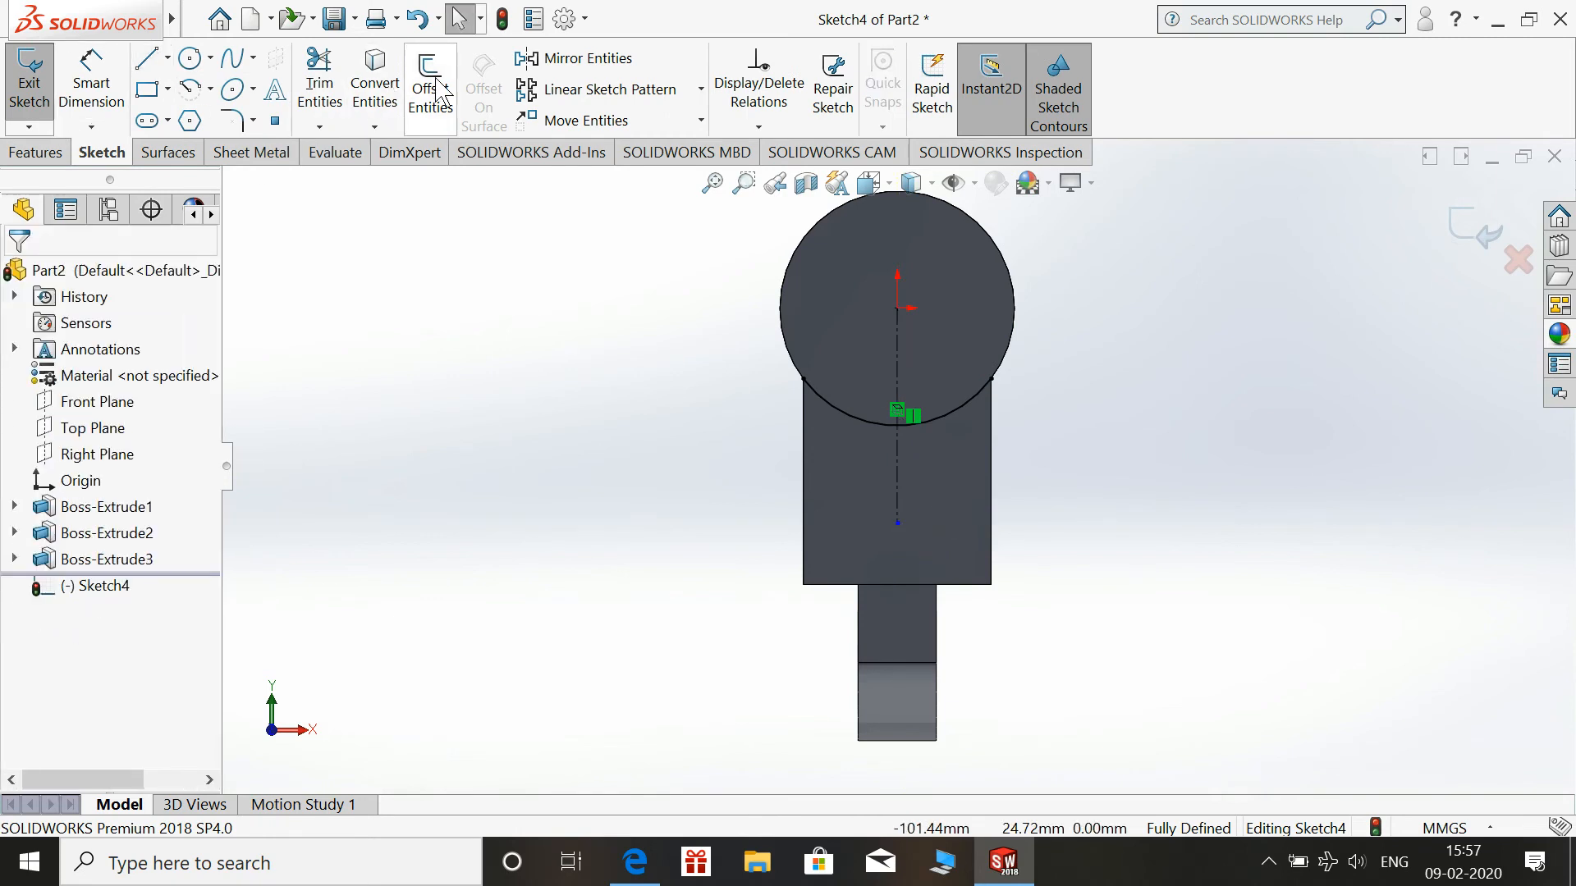
Offset the vertical centerline by 5 mm on both sides
left_click(431, 89)
left_click(896, 358)
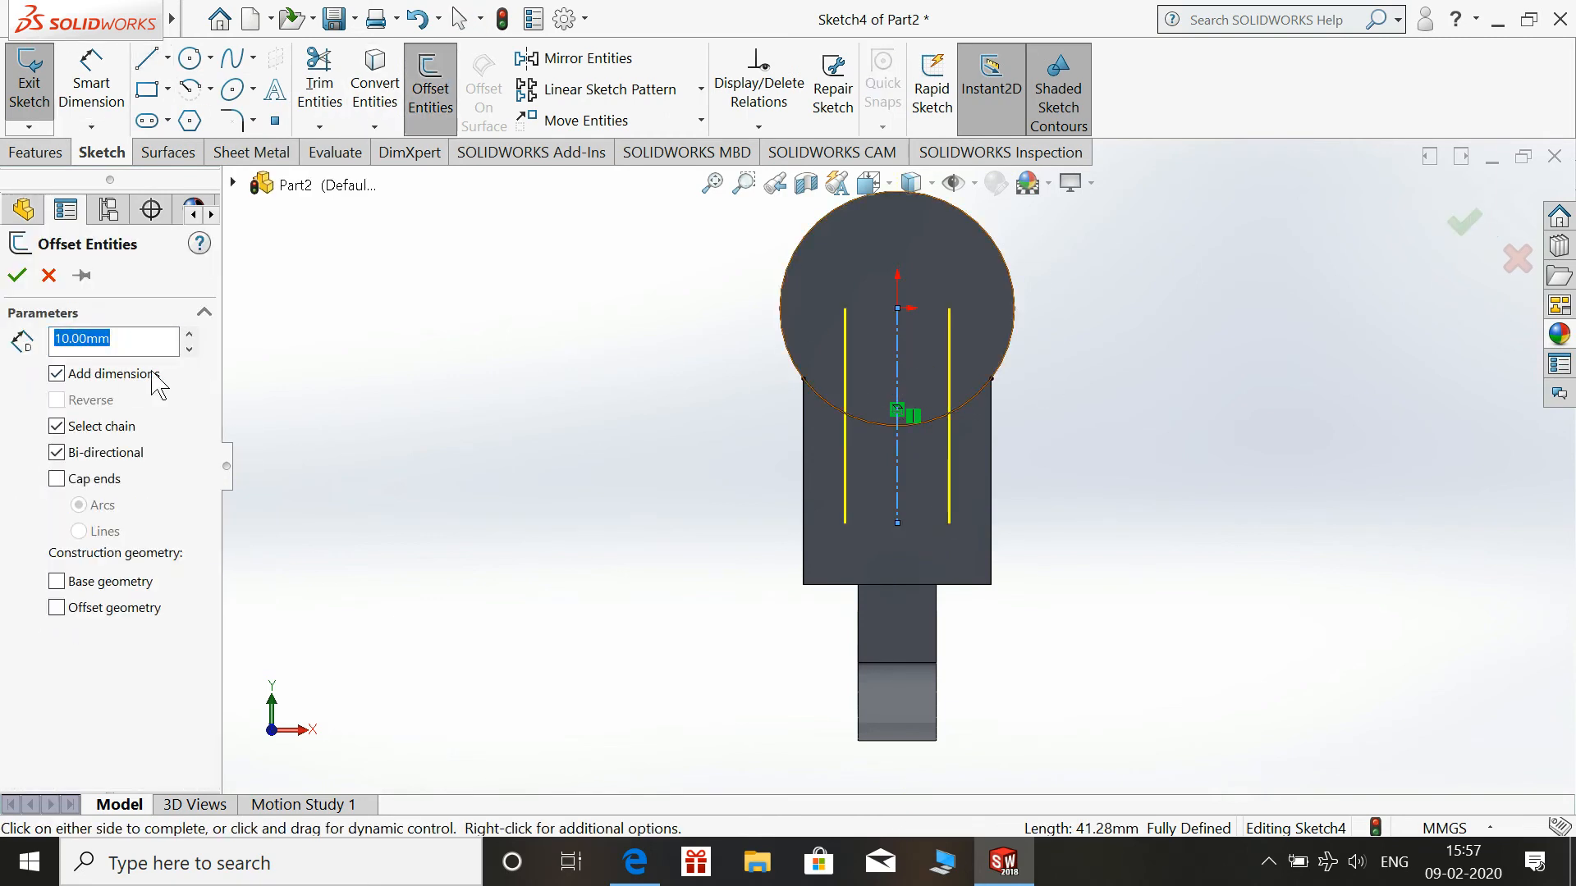
type("5")
key("Return")
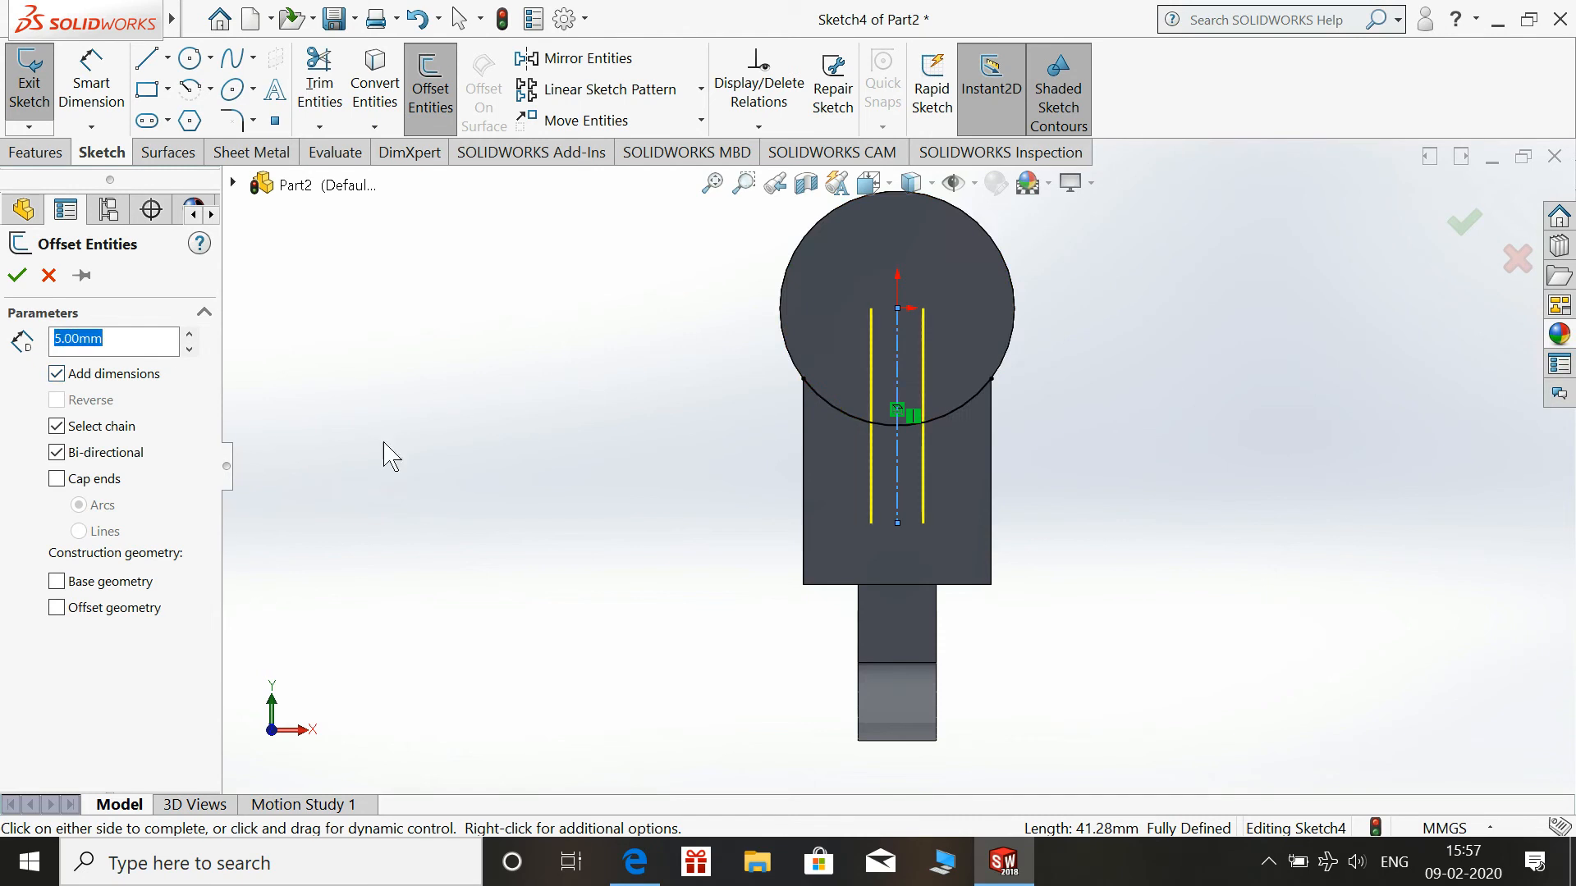
left_click(18, 275)
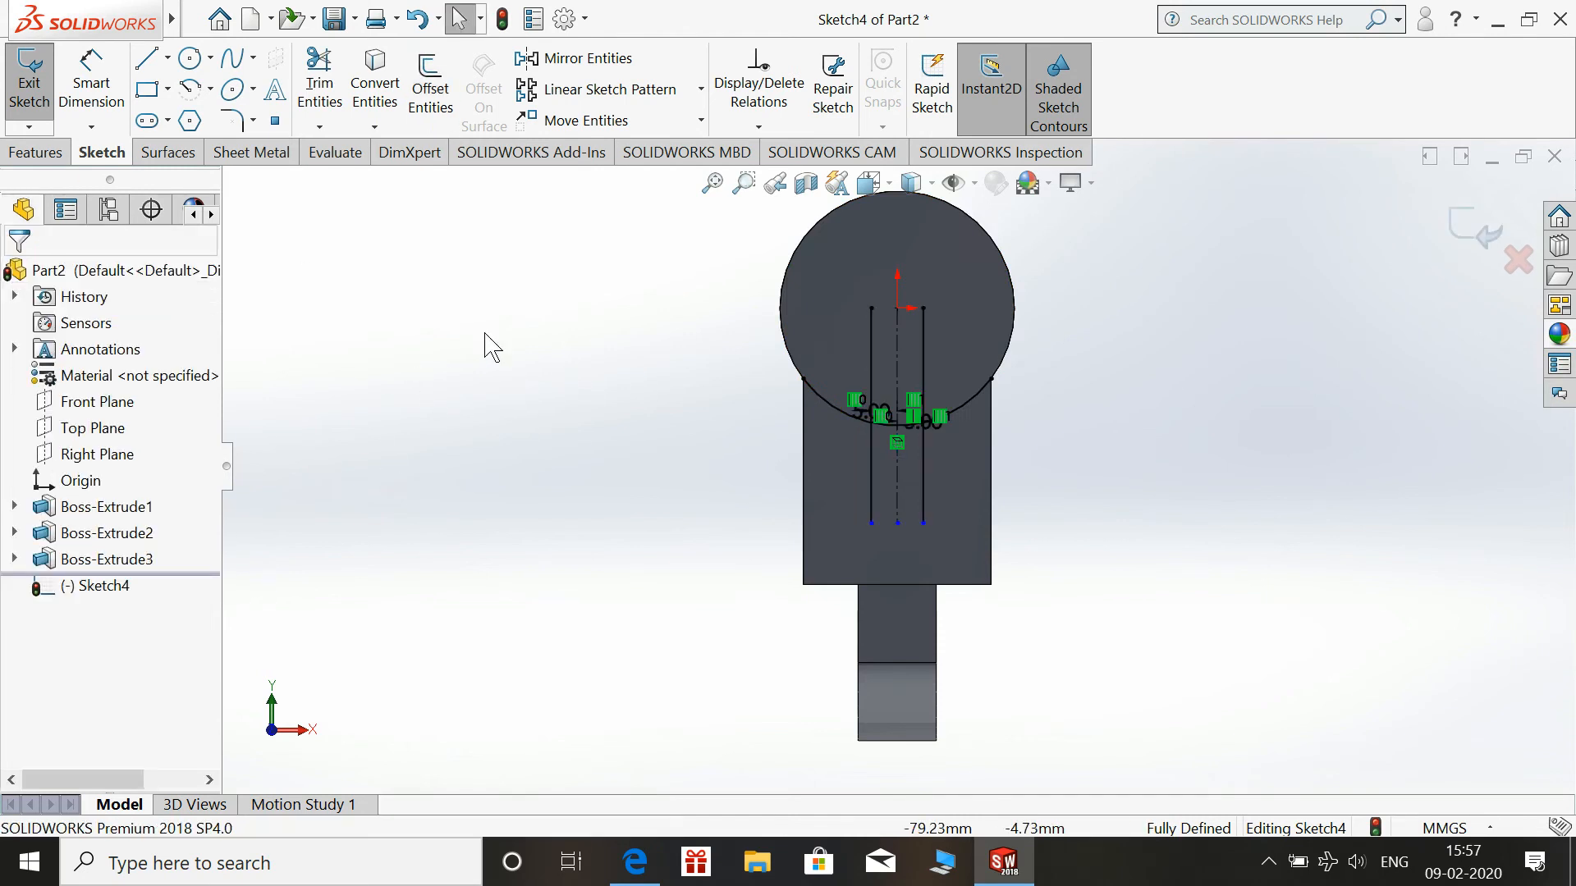
Trim away the vertical lines and the outer arc portions with Power trim, keeping only the short bottom arc
left_click(320, 82)
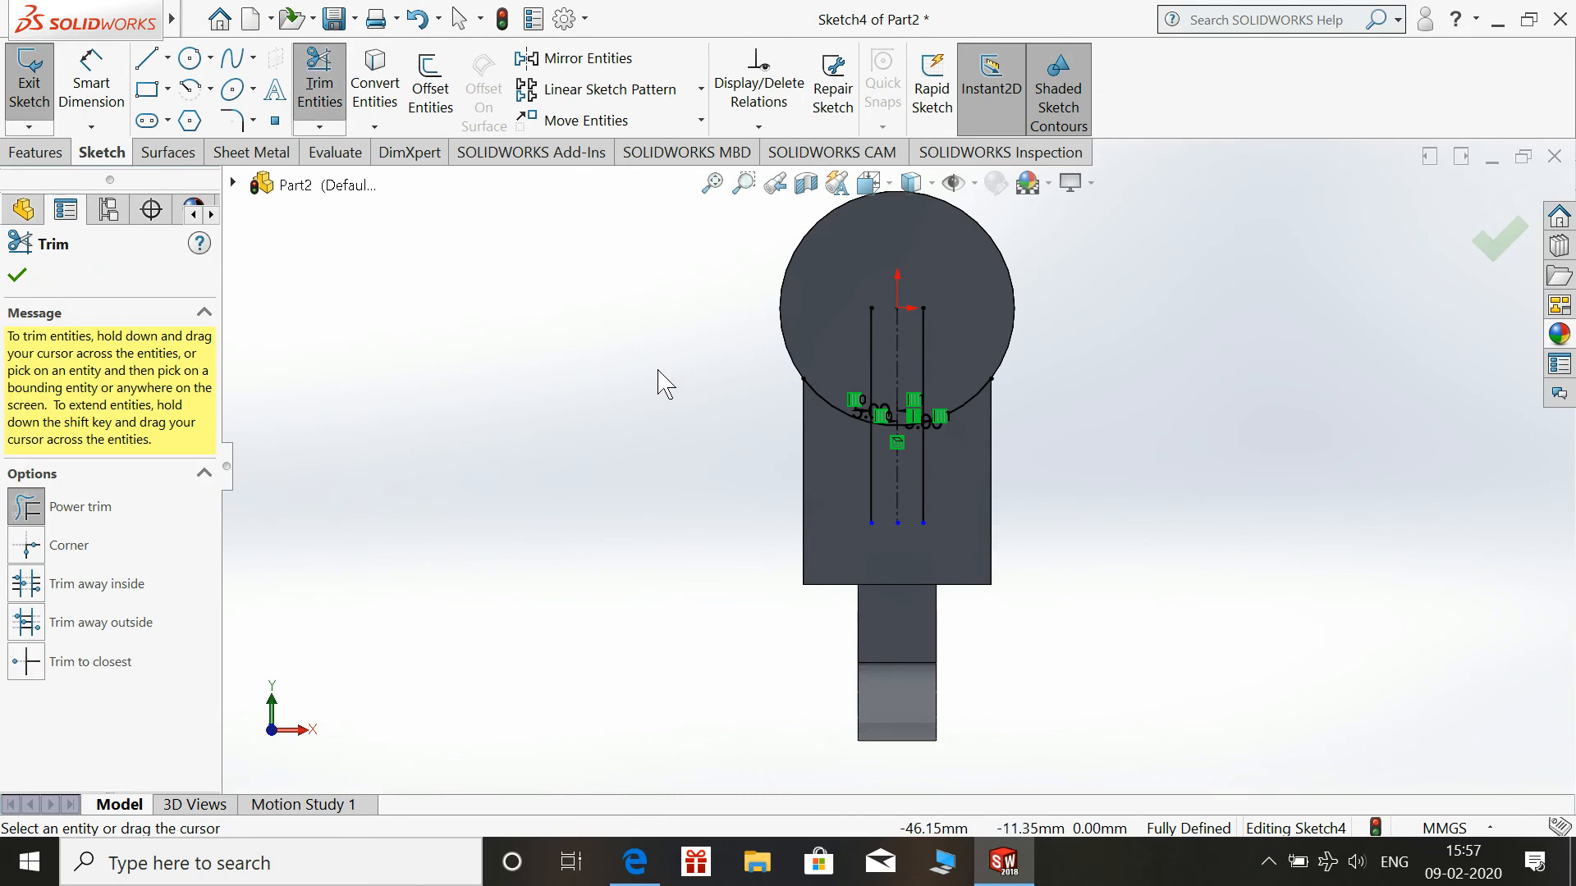
left_click_drag(806, 425, 827, 381)
mouse_move(963, 331)
left_mouse_down()
mouse_move(747, 346)
mouse_move(830, 453)
mouse_move(1127, 406)
left_mouse_up()
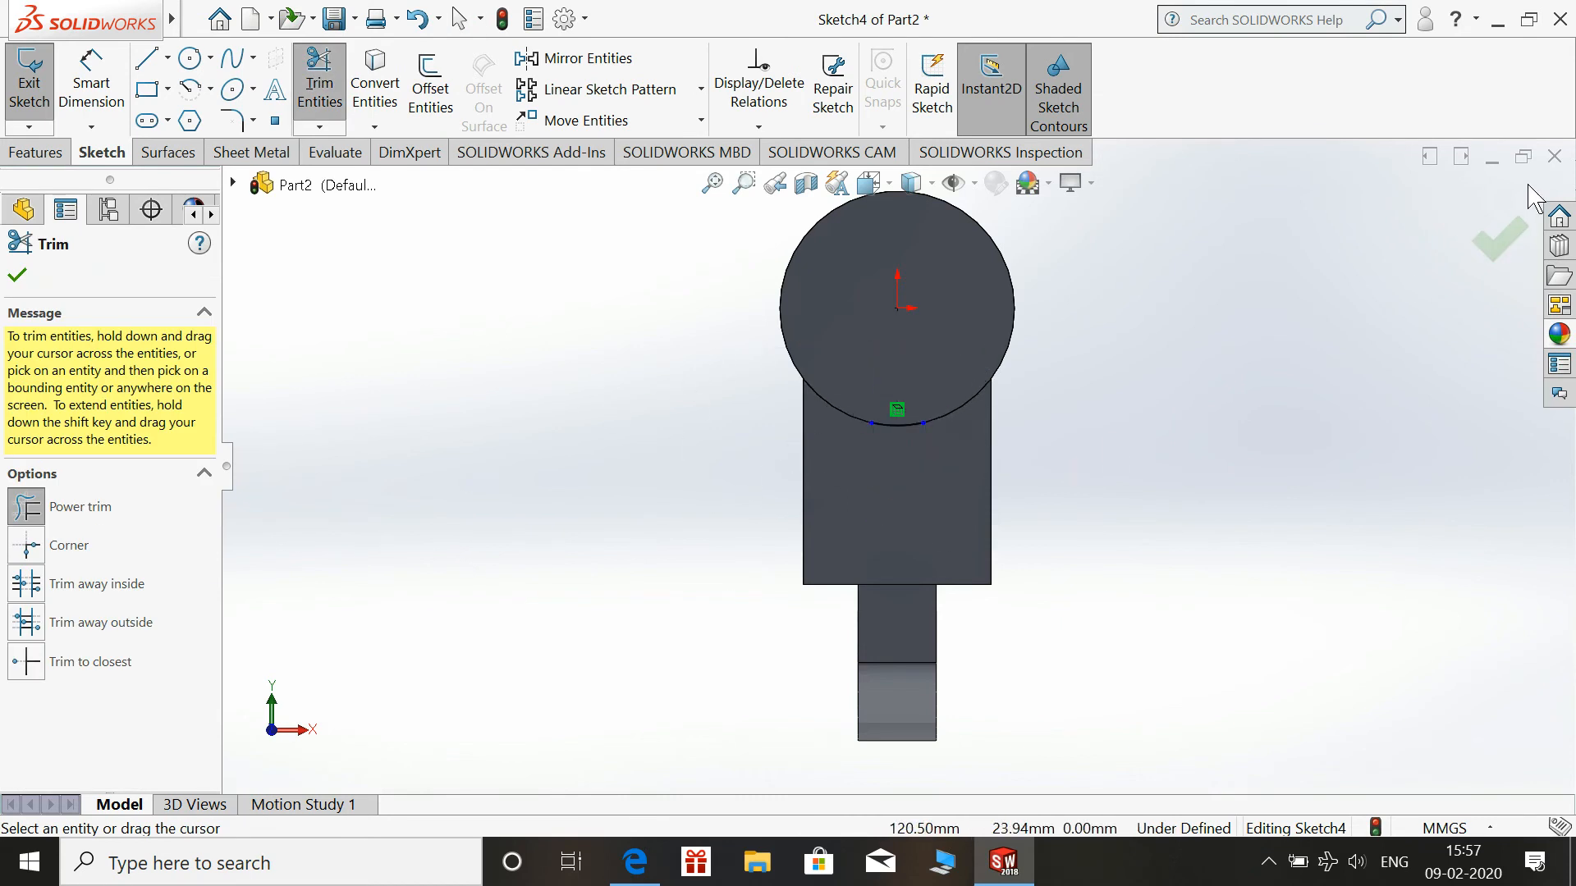
left_click(1498, 236)
Close the arc sketch and start a new sketch on the front face of the U bracket below the cylinder
key("space")
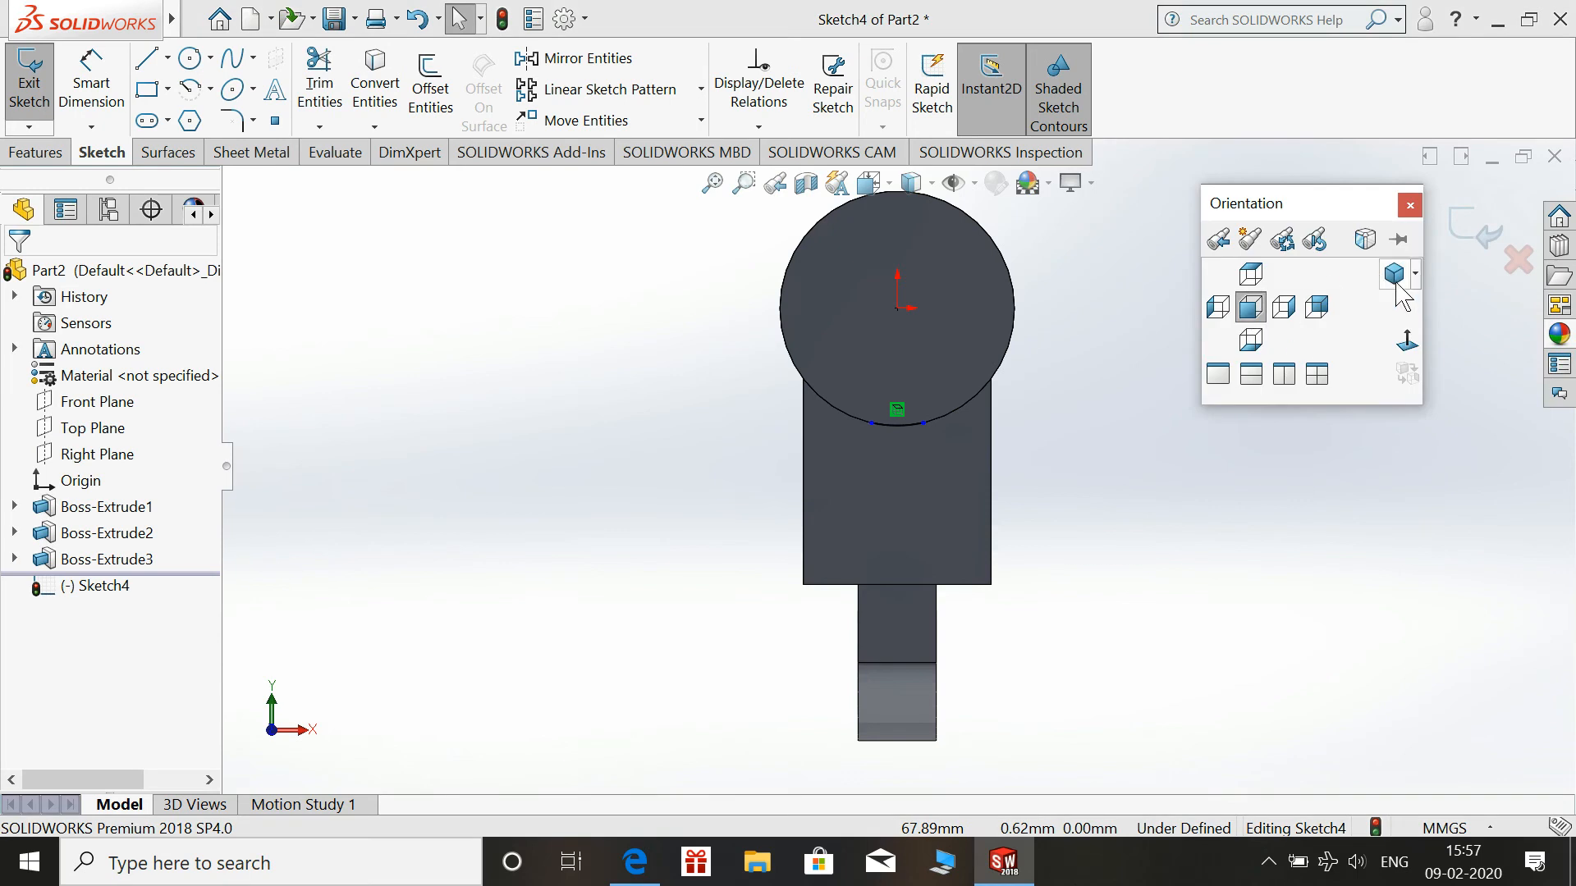
left_click(1393, 275)
left_click(1473, 233)
middle_click_drag(1098, 553, 1270, 353)
left_click(1264, 429)
middle_click_drag(1098, 530, 1157, 405)
left_click(920, 475)
left_click(1059, 425)
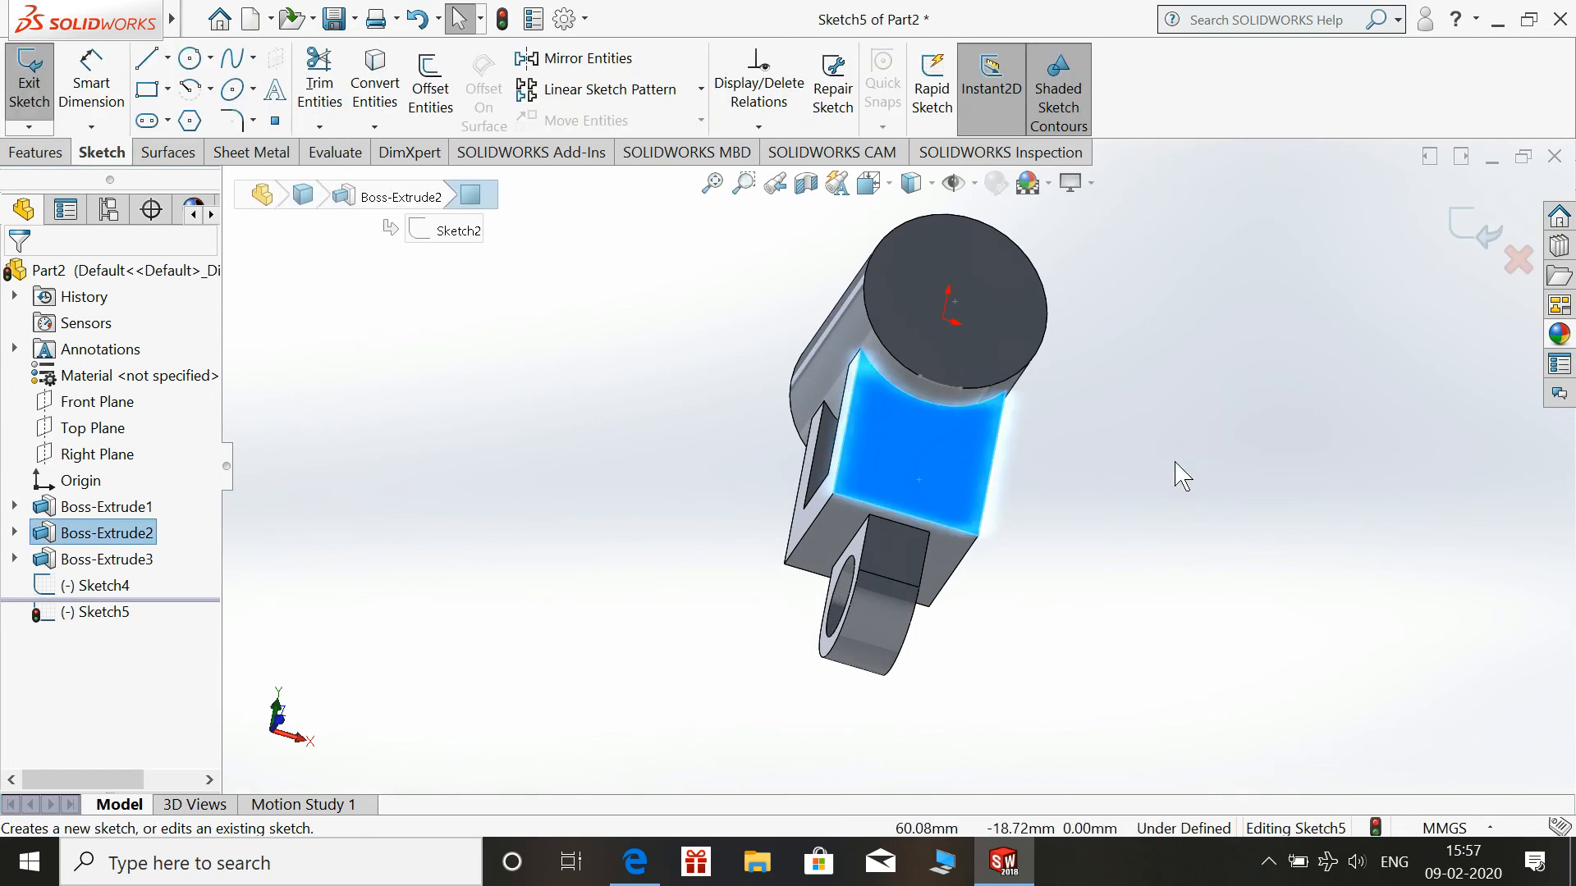
Convert the short arc on the cylinder's end face into the bracket face sketch and close the sketch
key("space")
left_click(1243, 339)
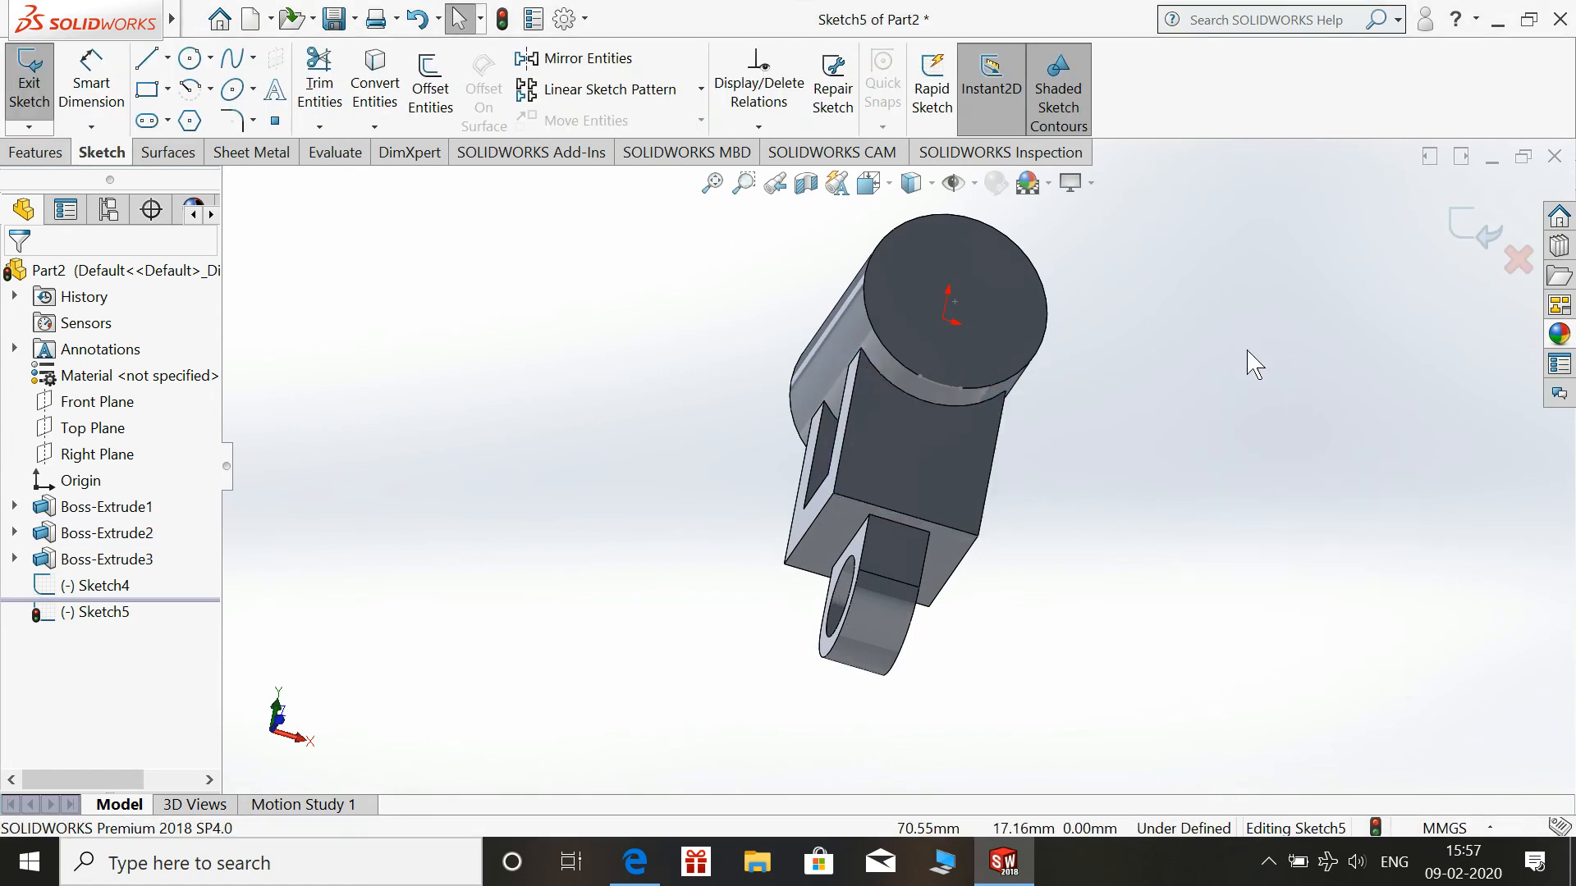
middle_click_drag(1192, 355, 1124, 332)
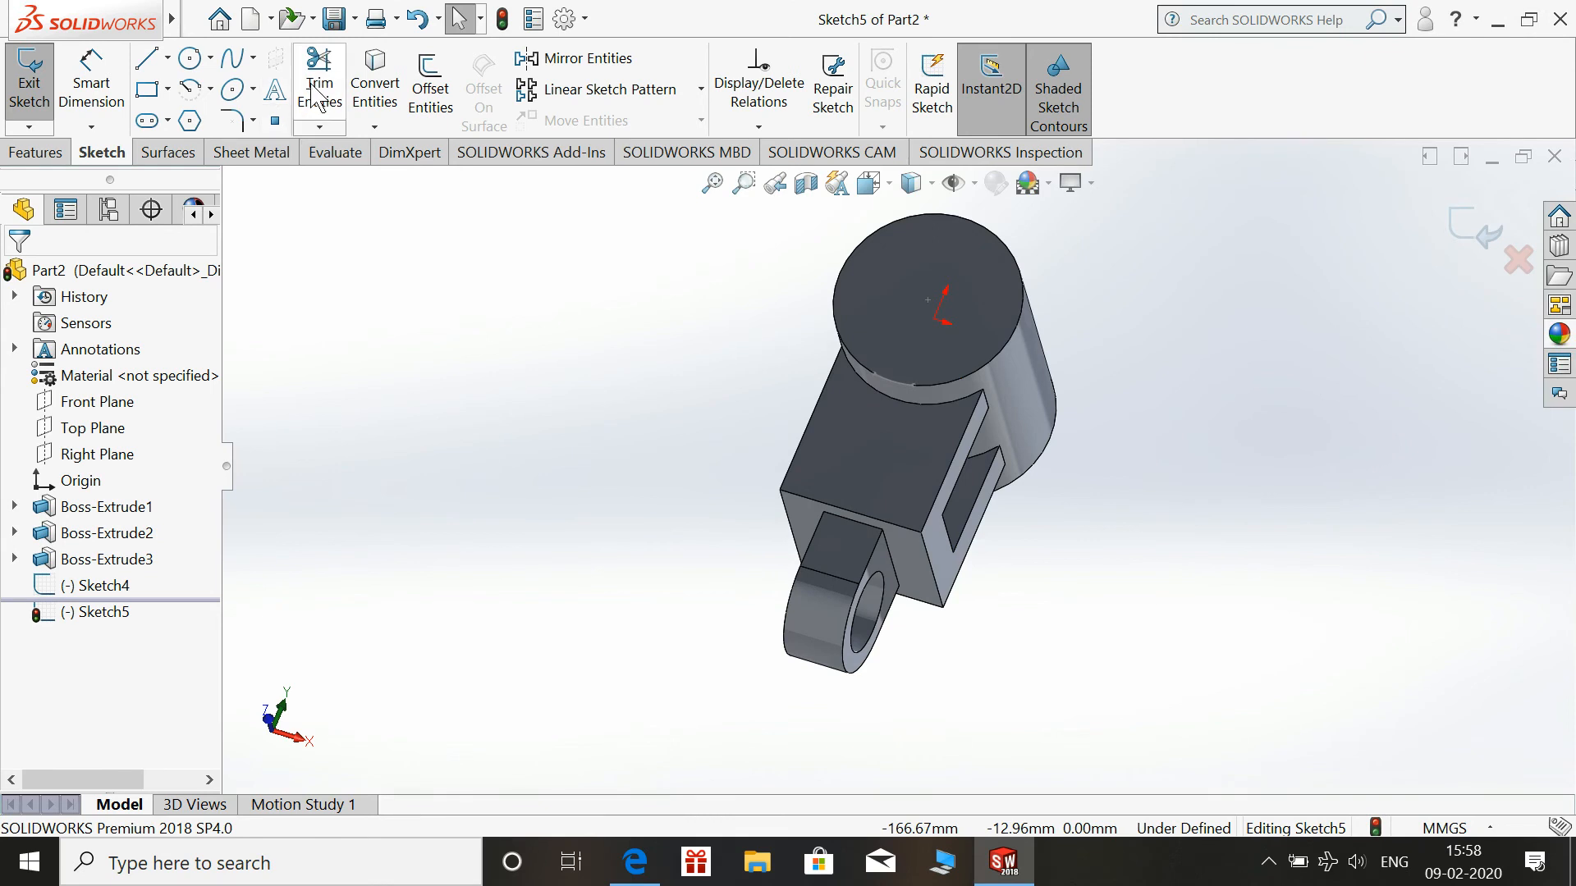
left_click(374, 82)
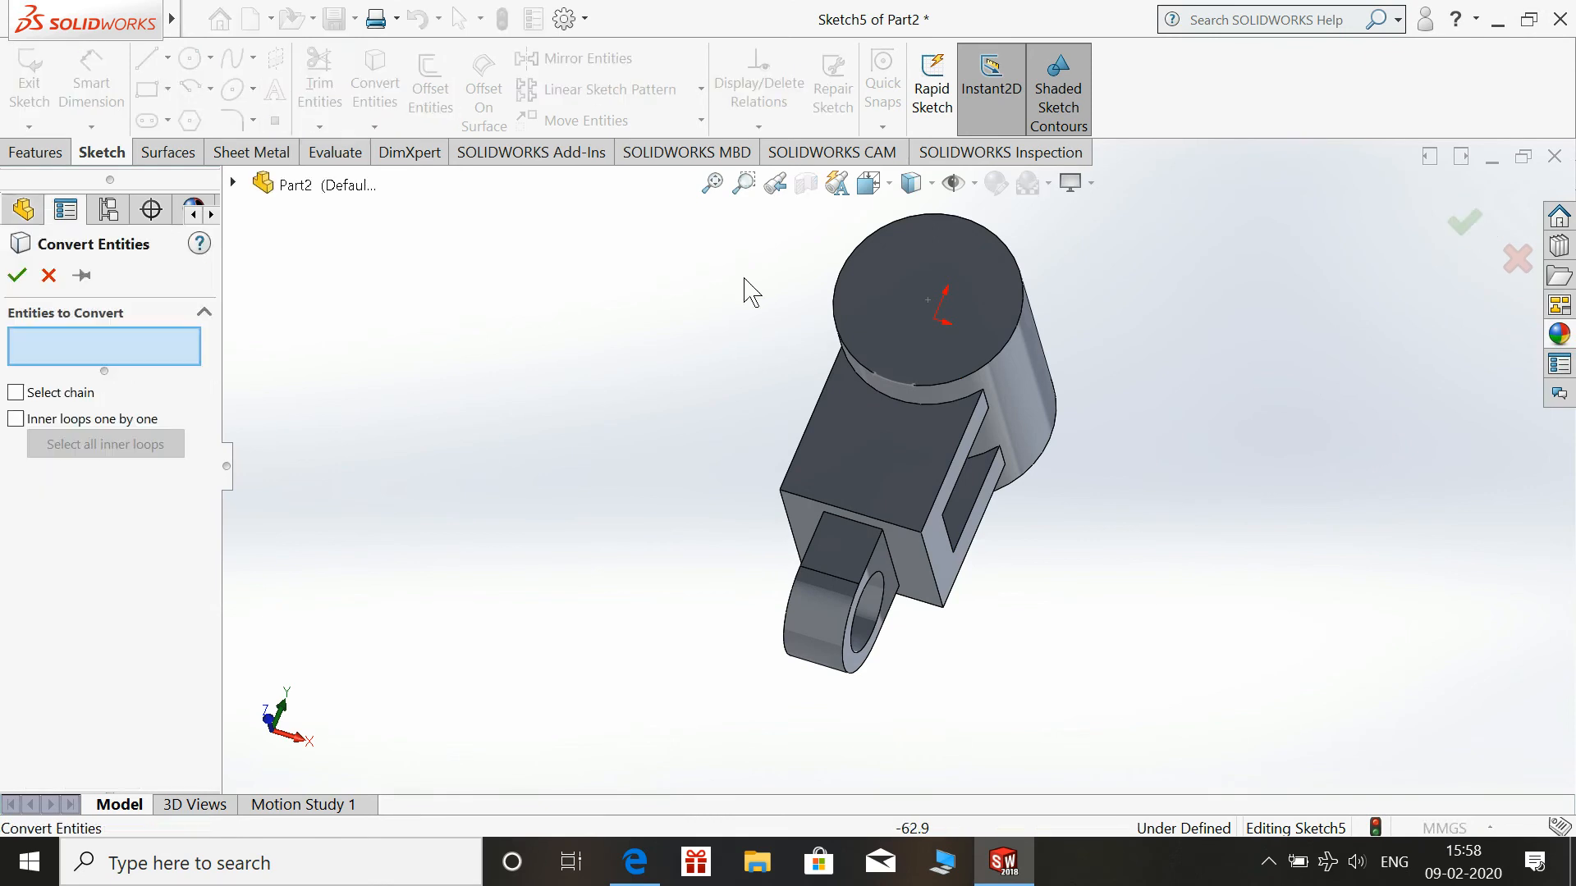
left_click(892, 377)
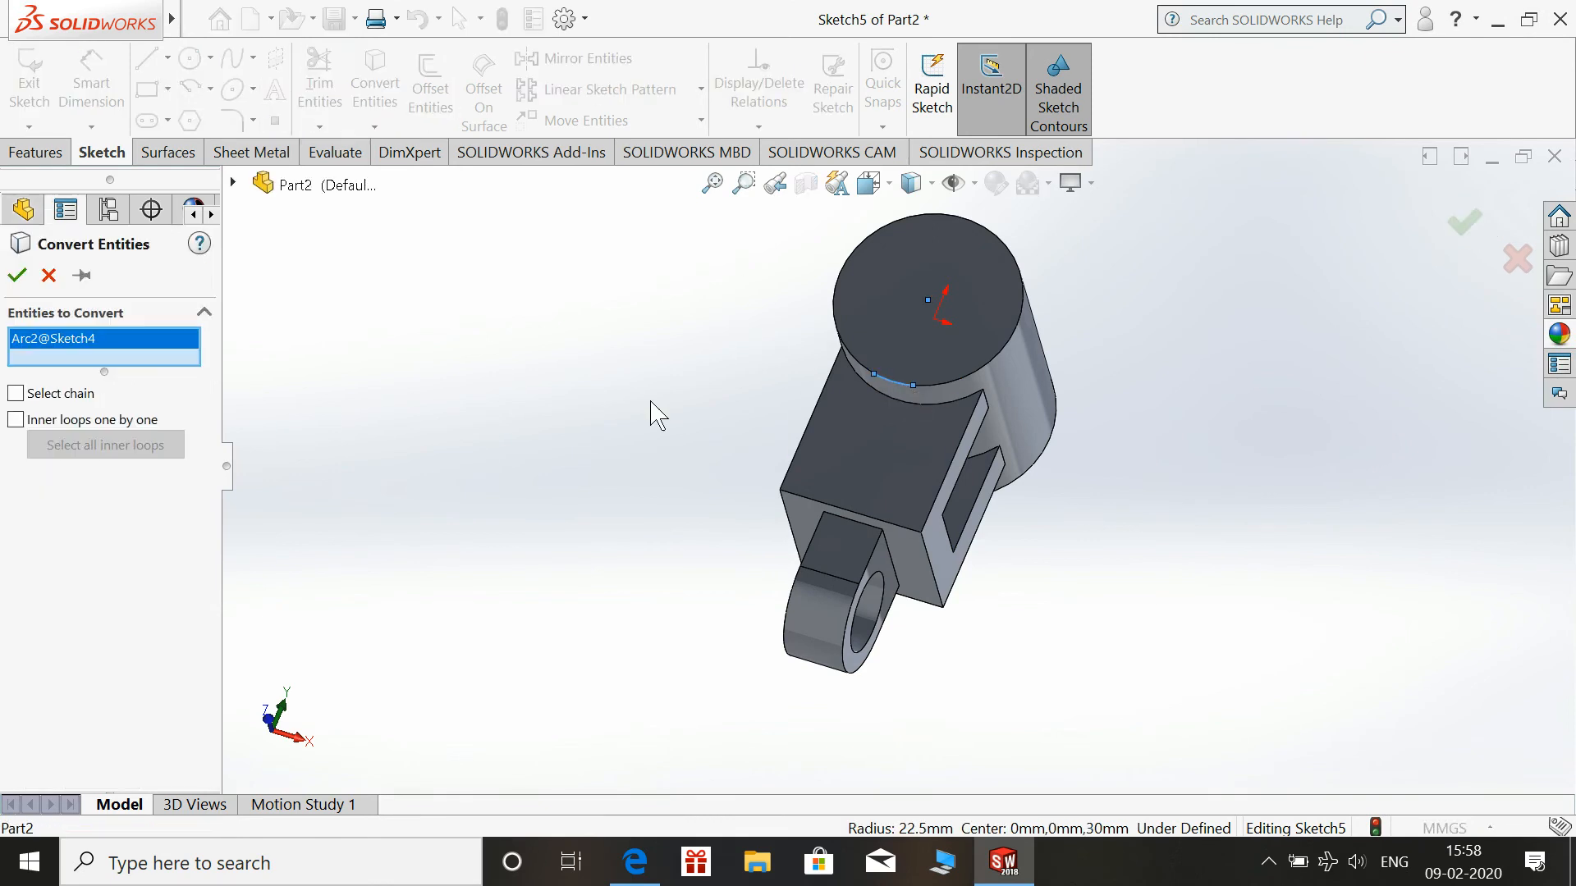
left_click(15, 276)
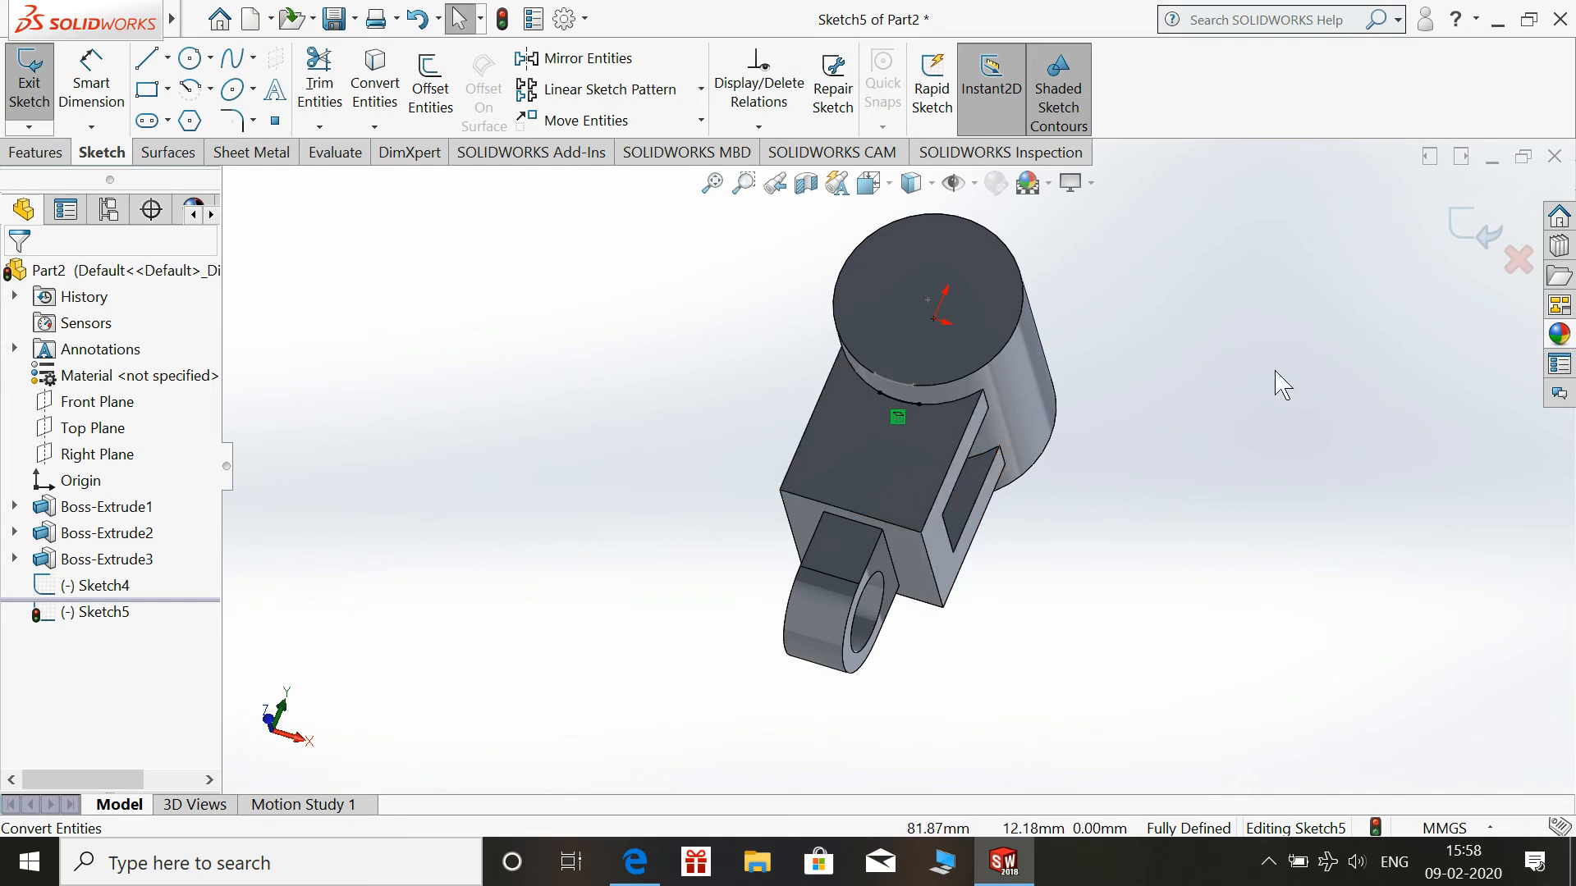
left_click(1456, 240)
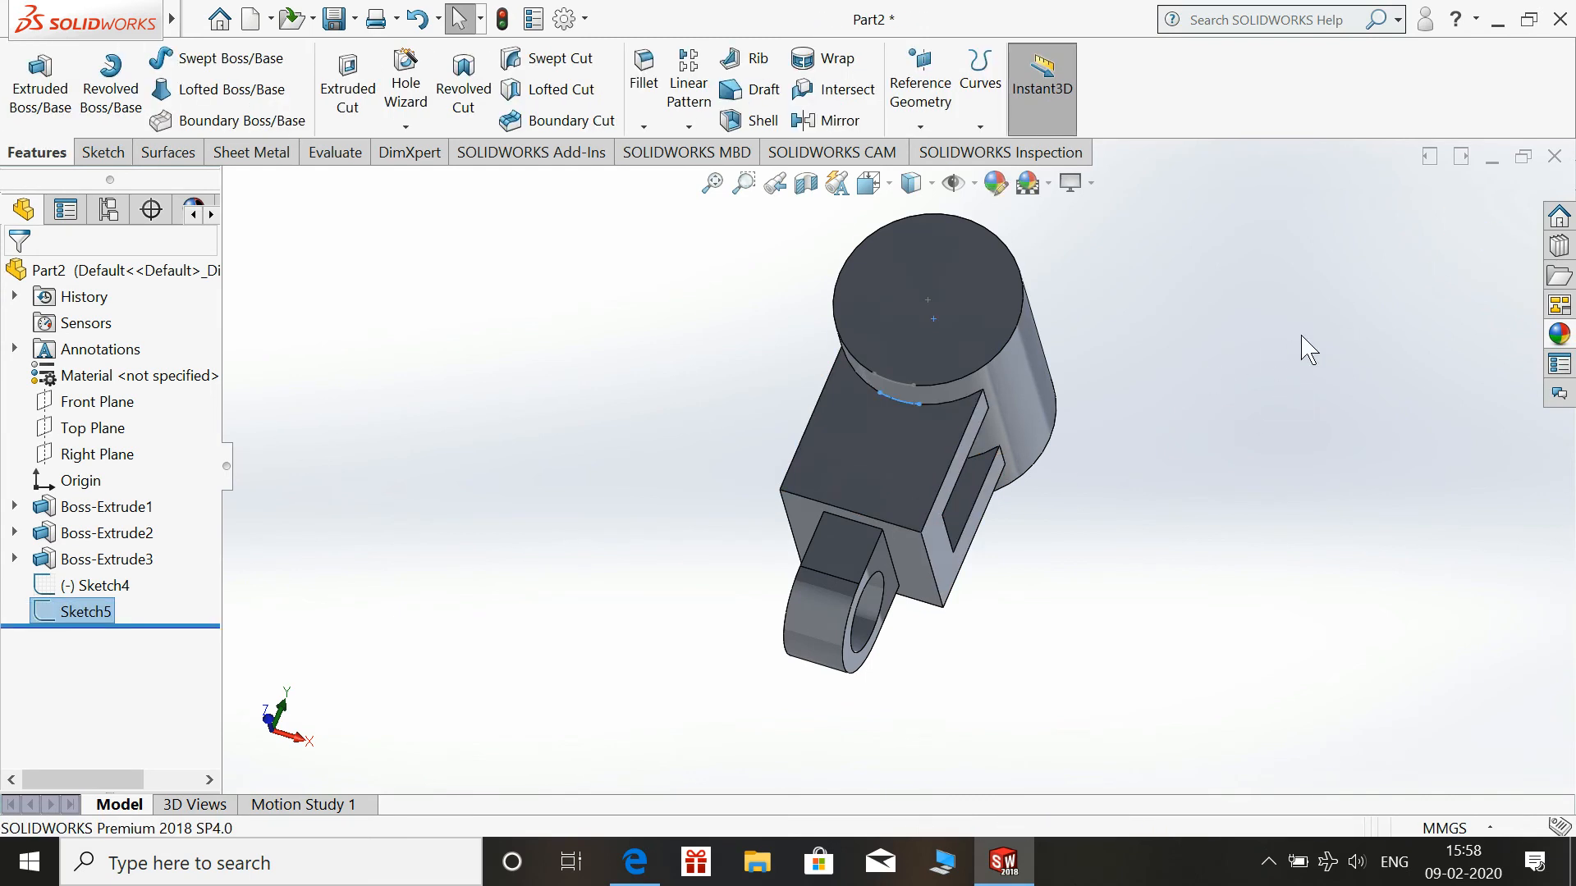
Start another sketch on the bracket's front face and draw a horizontal midpoint line about 13 mm long below the arc
left_click(893, 477)
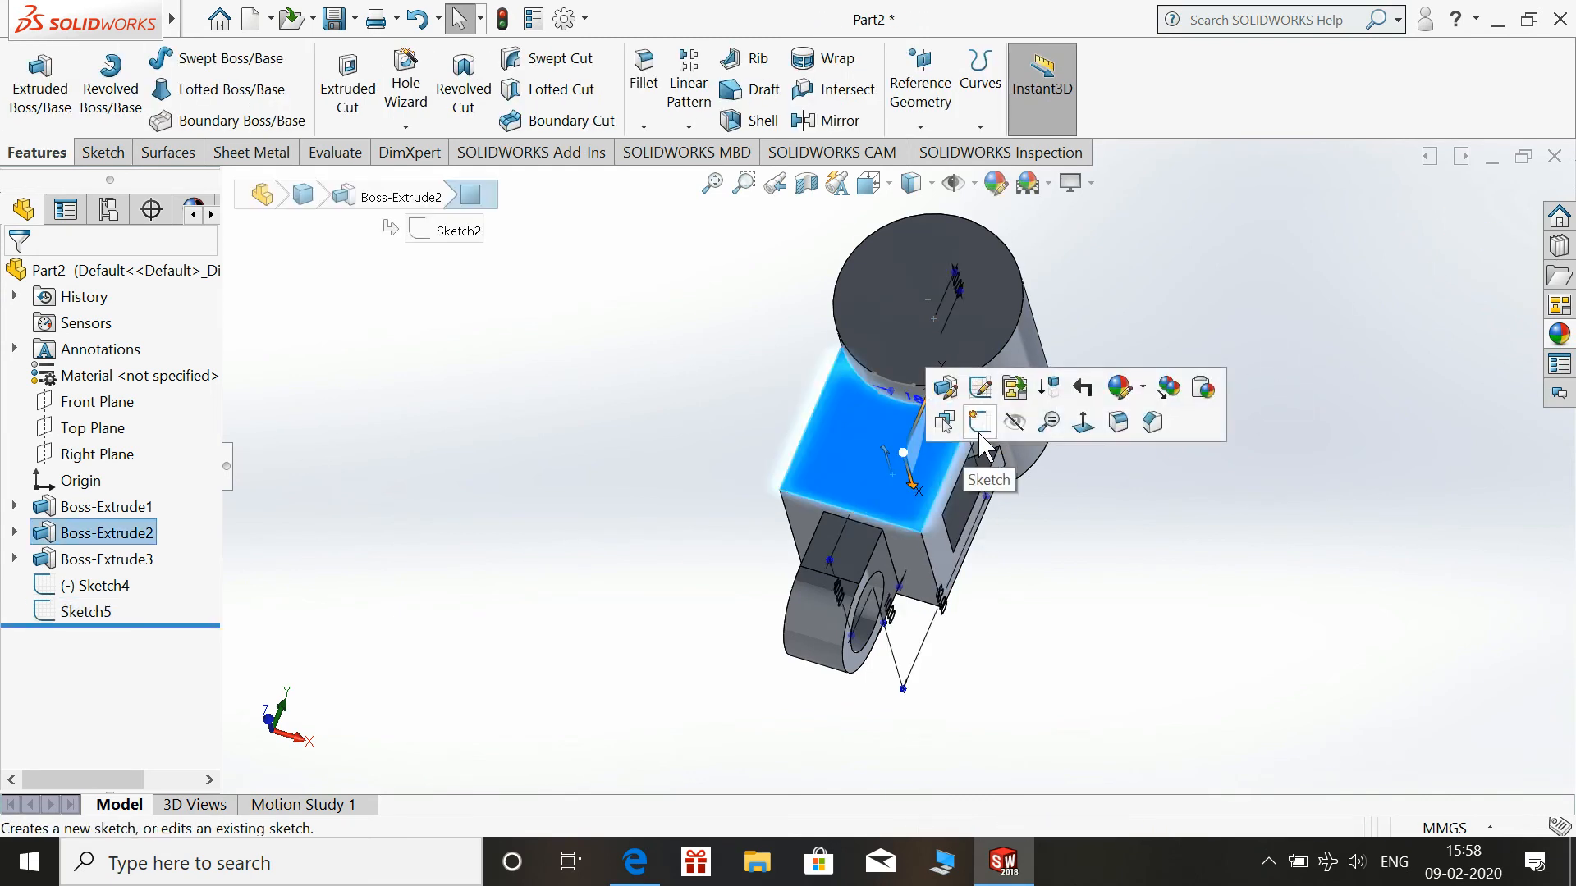
left_click(980, 423)
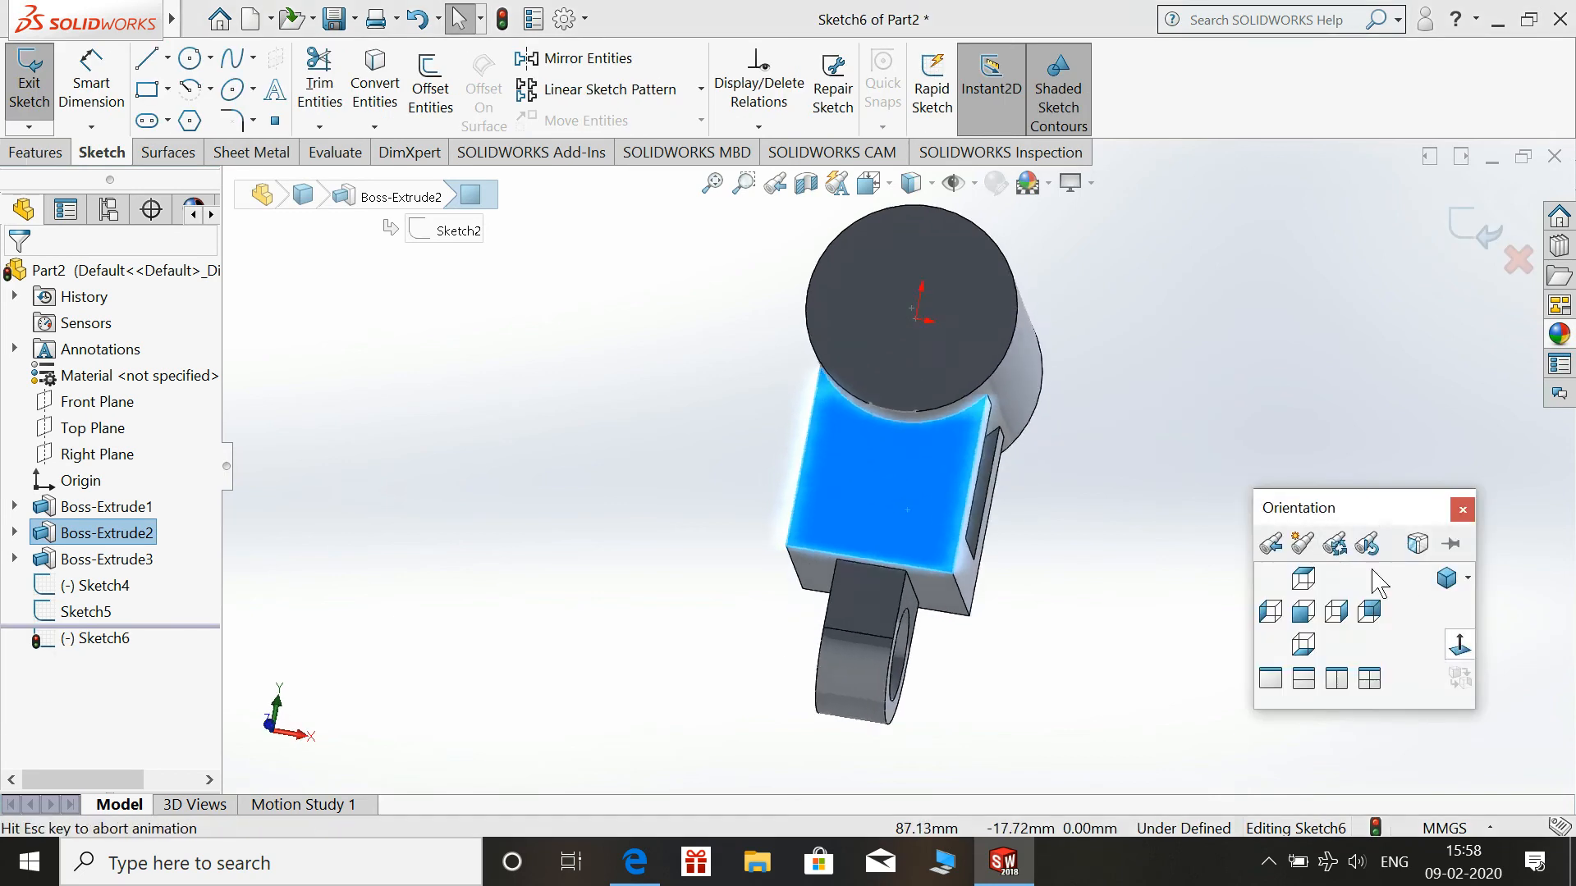
left_click(168, 59)
left_click(177, 148)
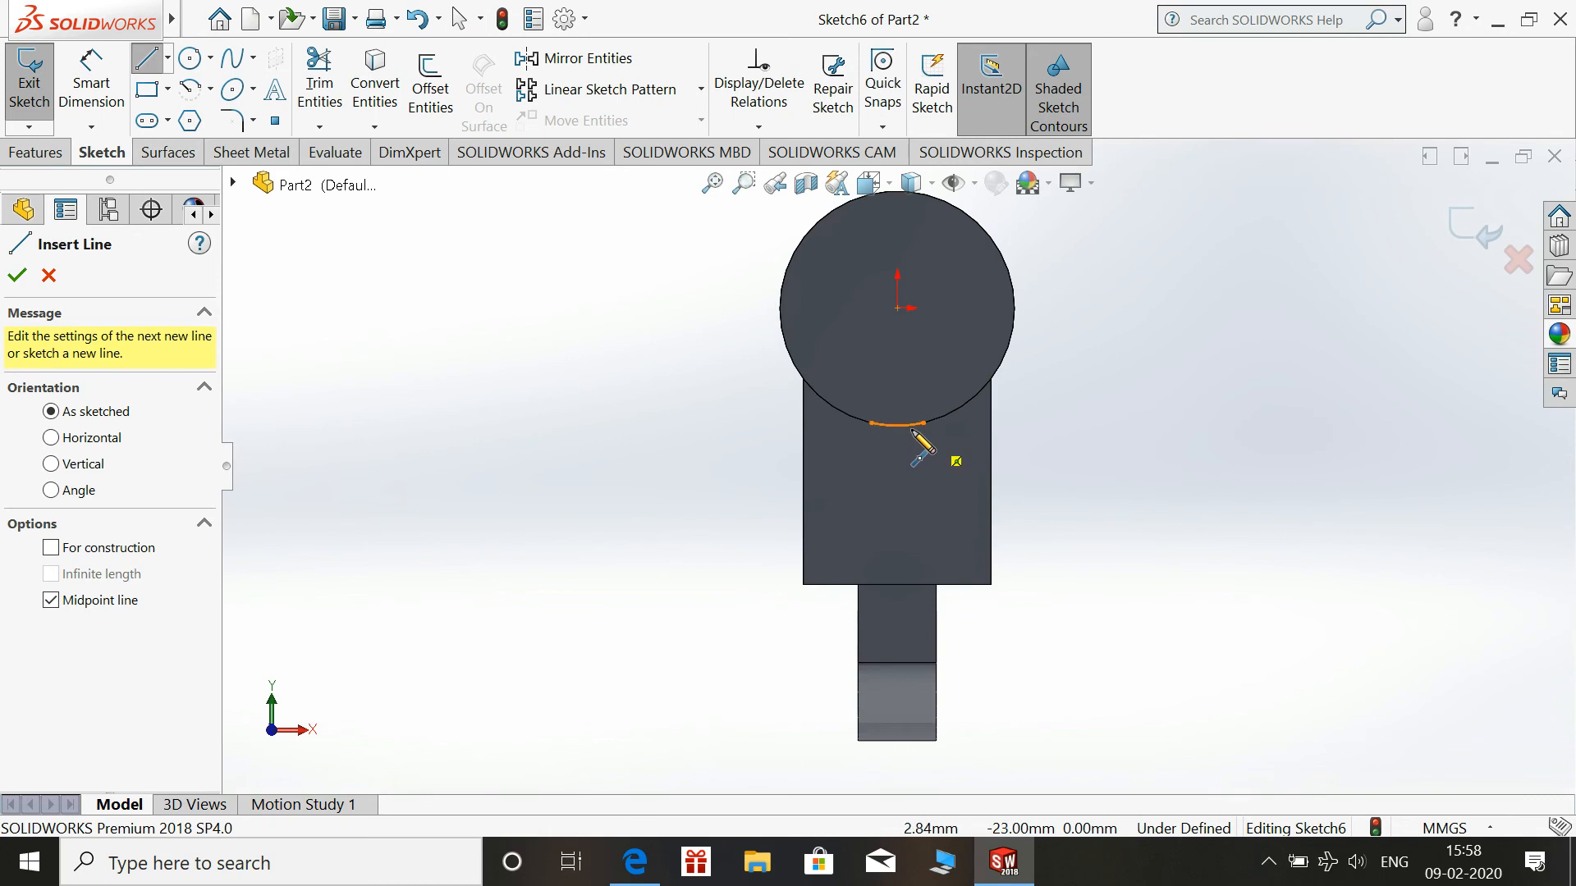
left_click(897, 495)
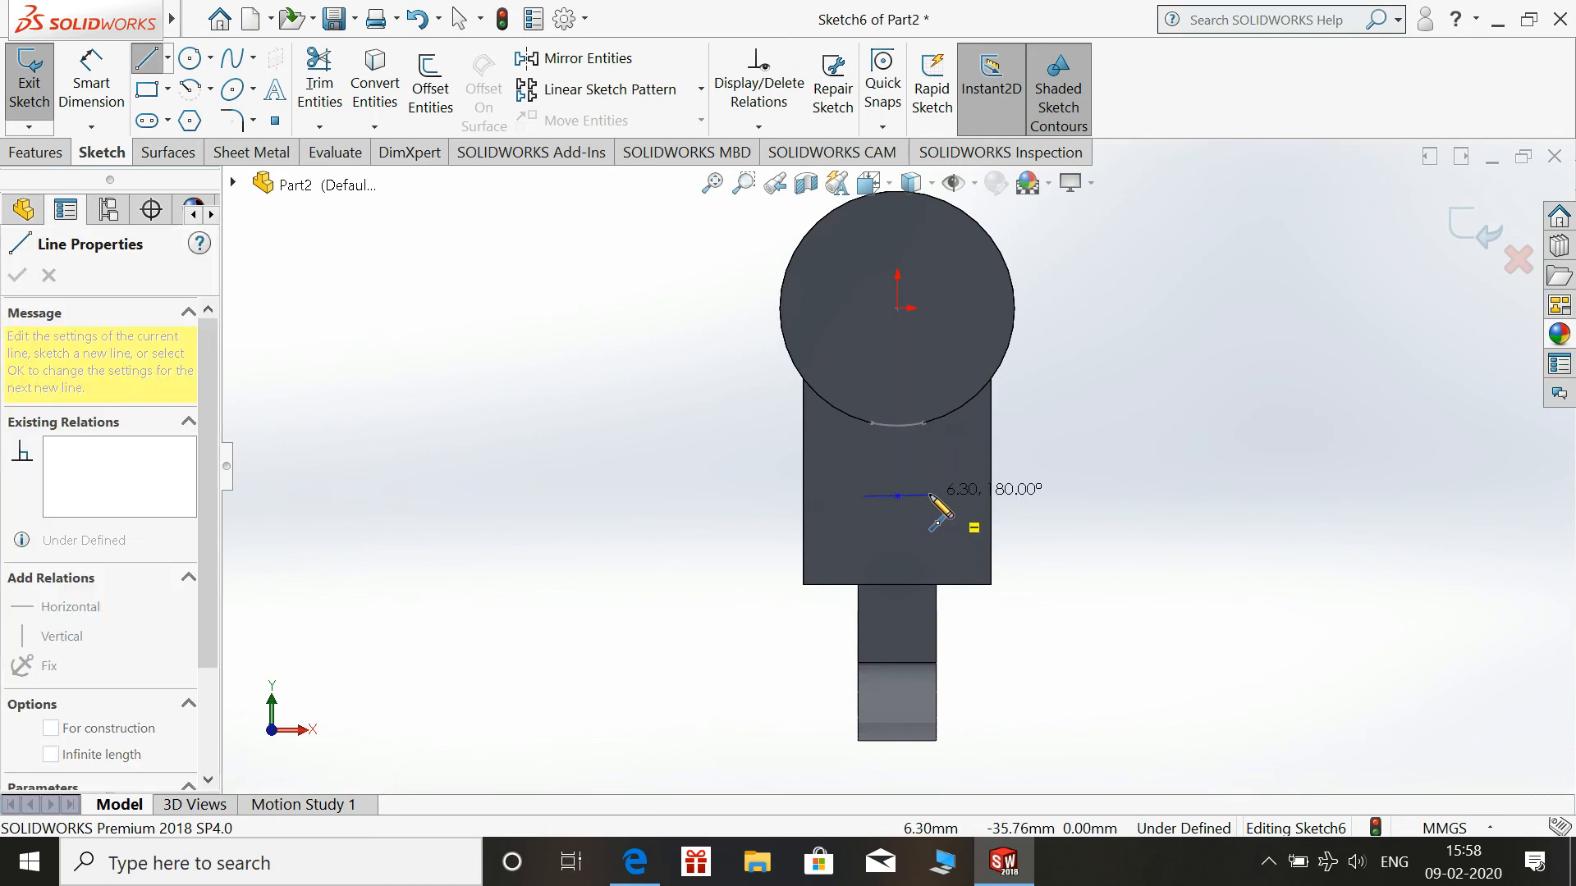
left_click(931, 495)
key("Escape")
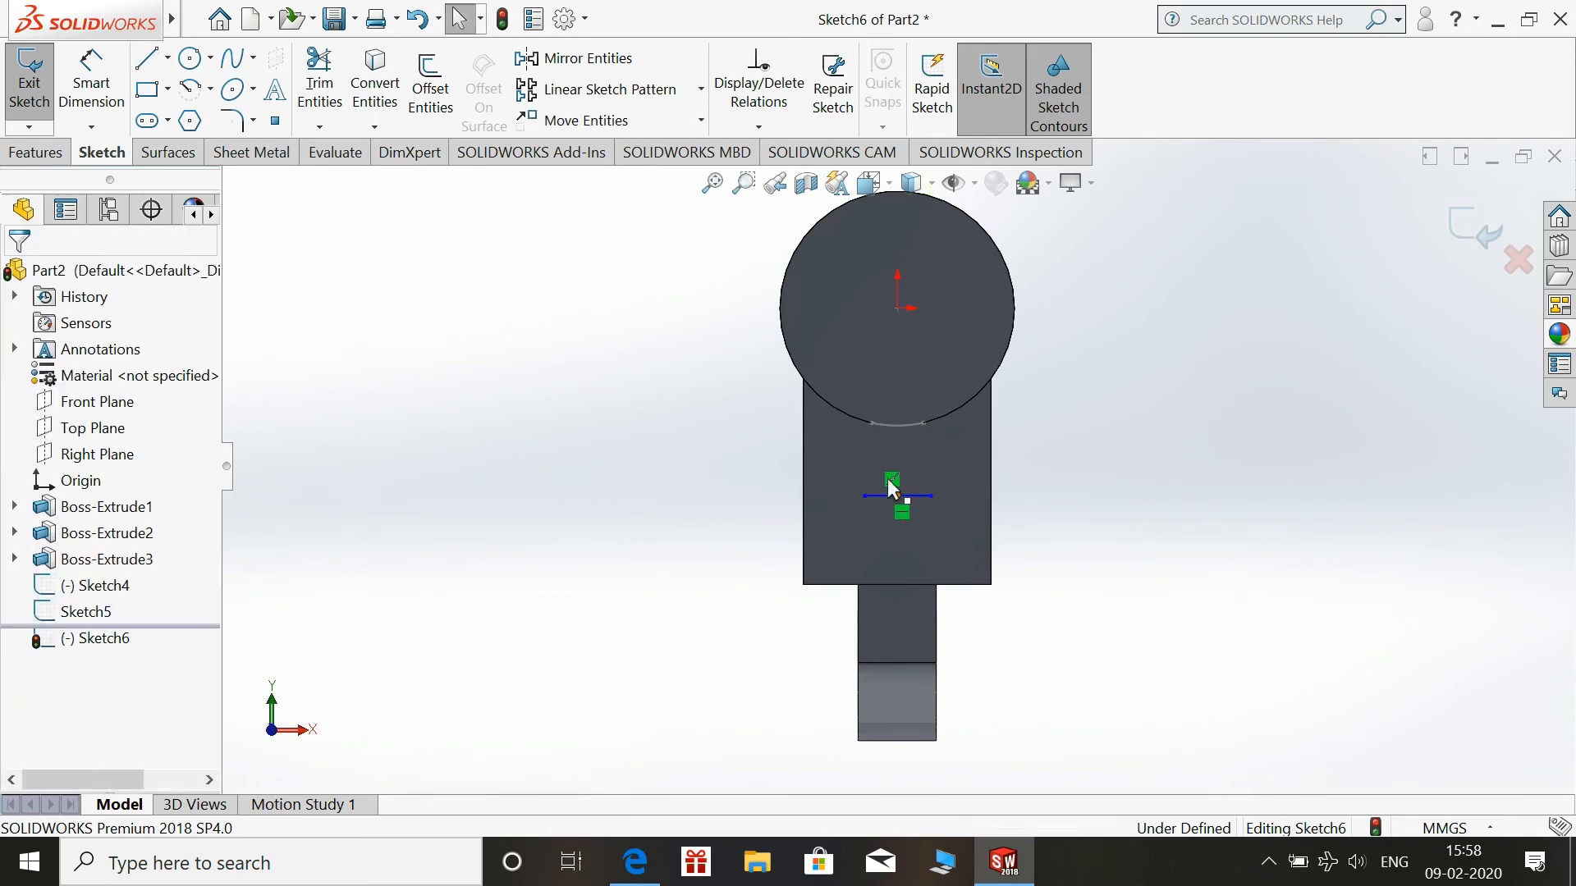
Add a Vertical relation between the horizontal line's midpoint and the origin
left_click(897, 496)
left_click(898, 309, "ctrl")
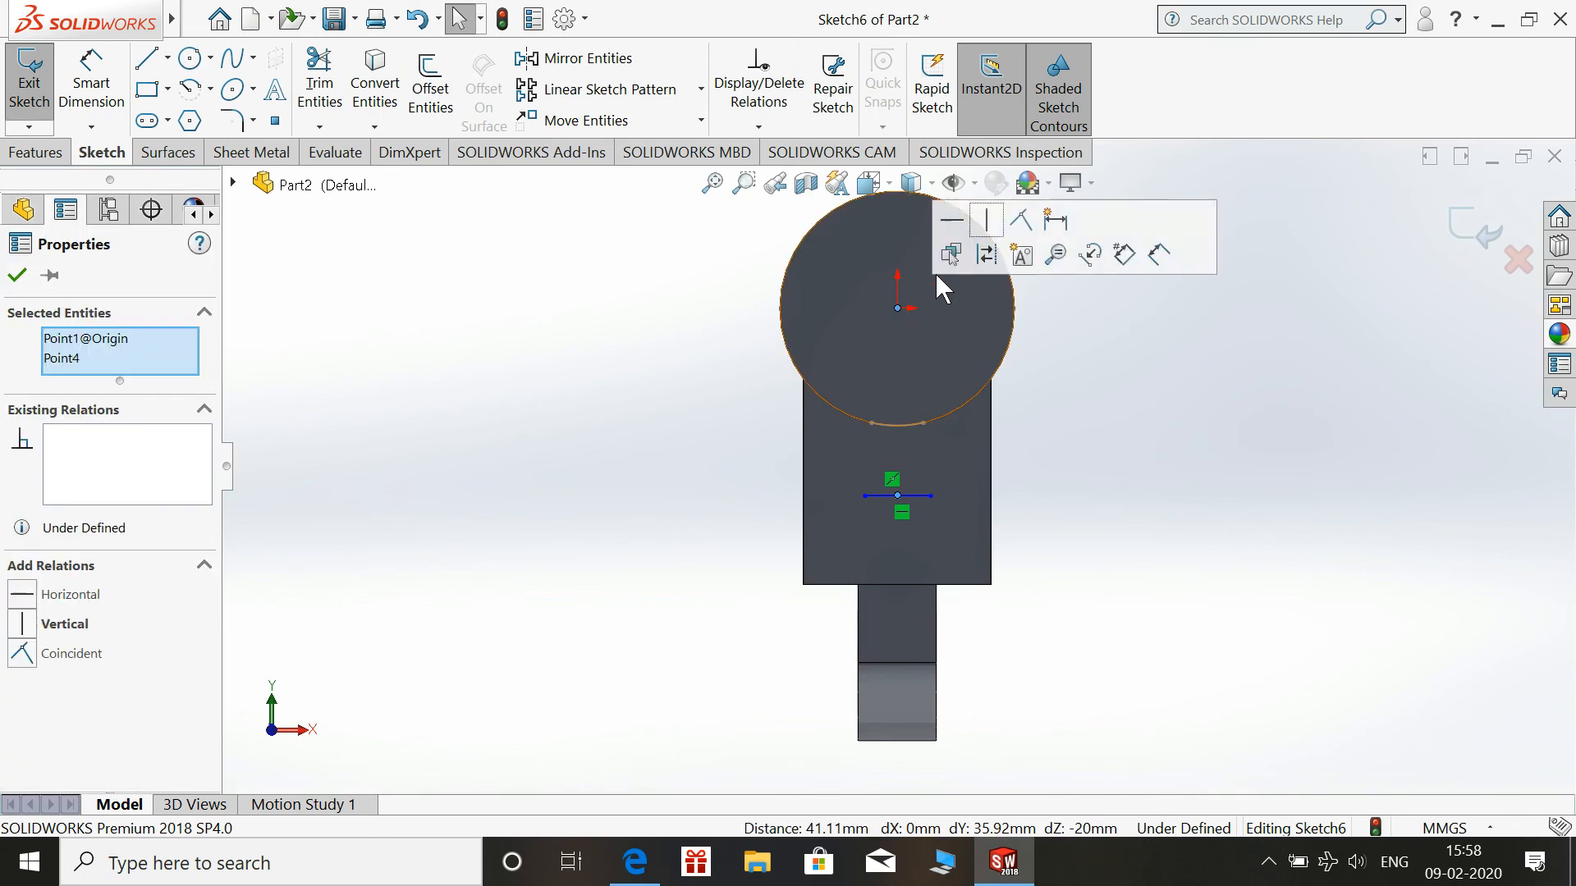
left_click(987, 220)
Dimension the horizontal line's length to 10 mm
key("d")
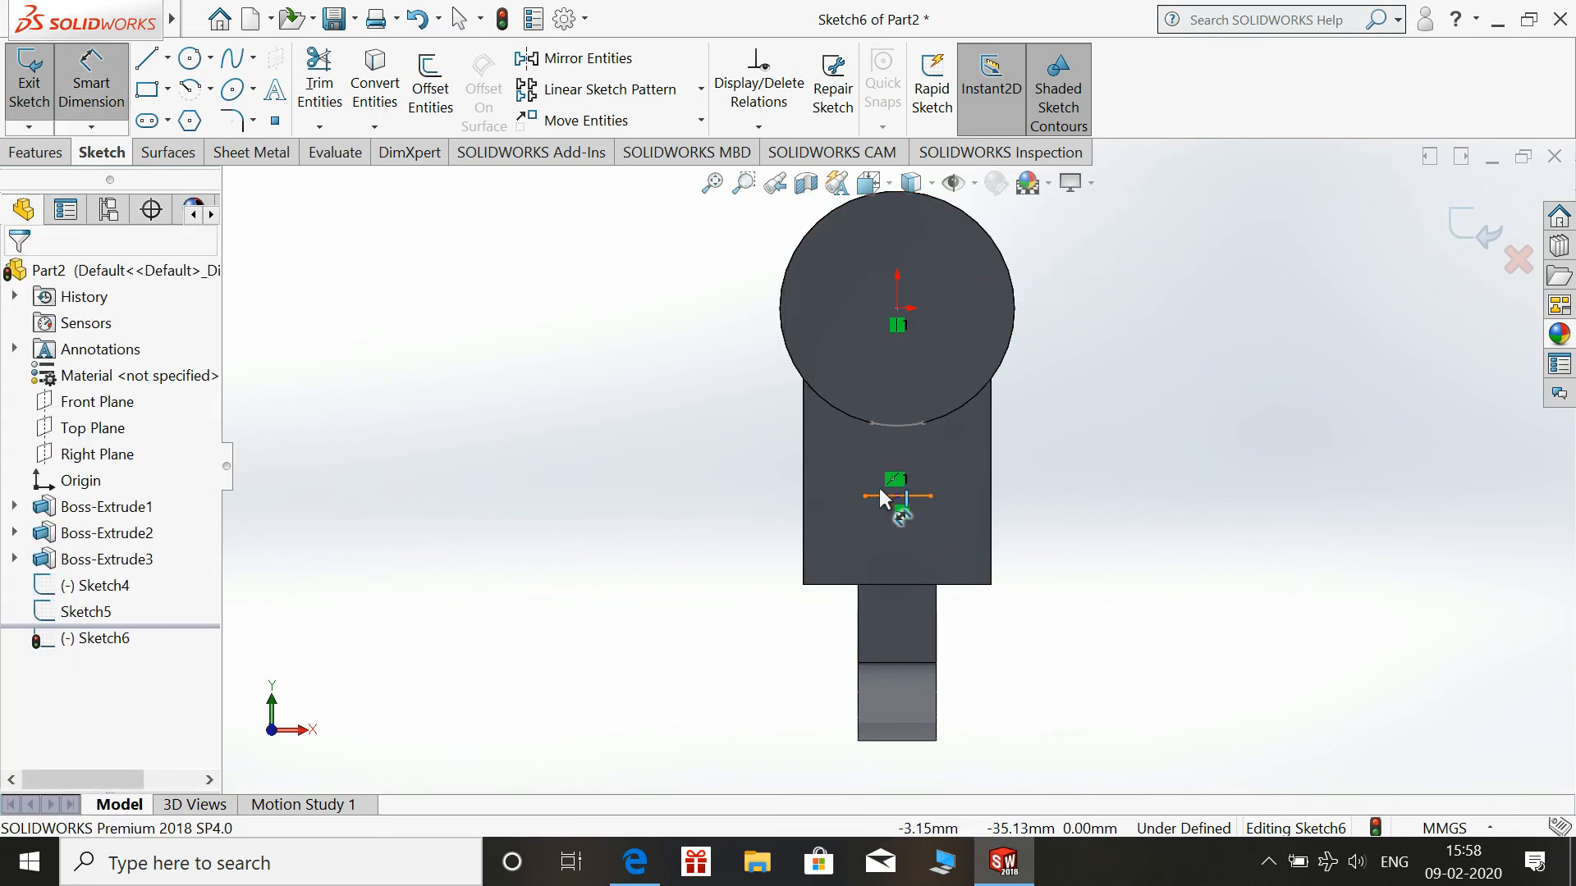
left_click(885, 496)
left_click(893, 535)
type("10")
key("Return")
key("Escape")
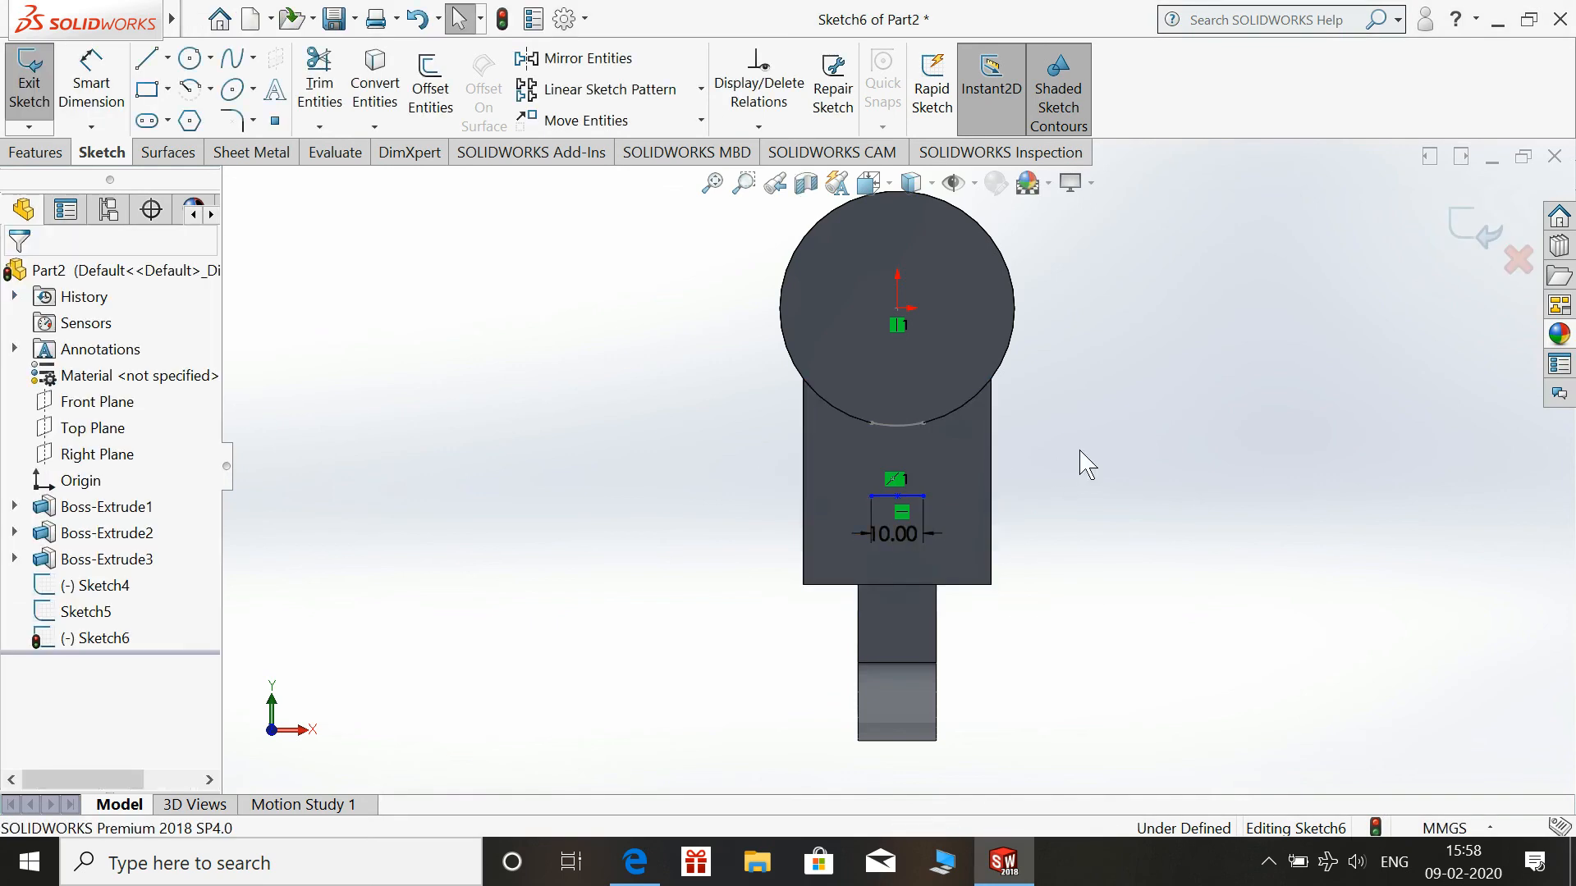
Dimension the horizontal line 35 mm below the origin and close the sketch
key("d")
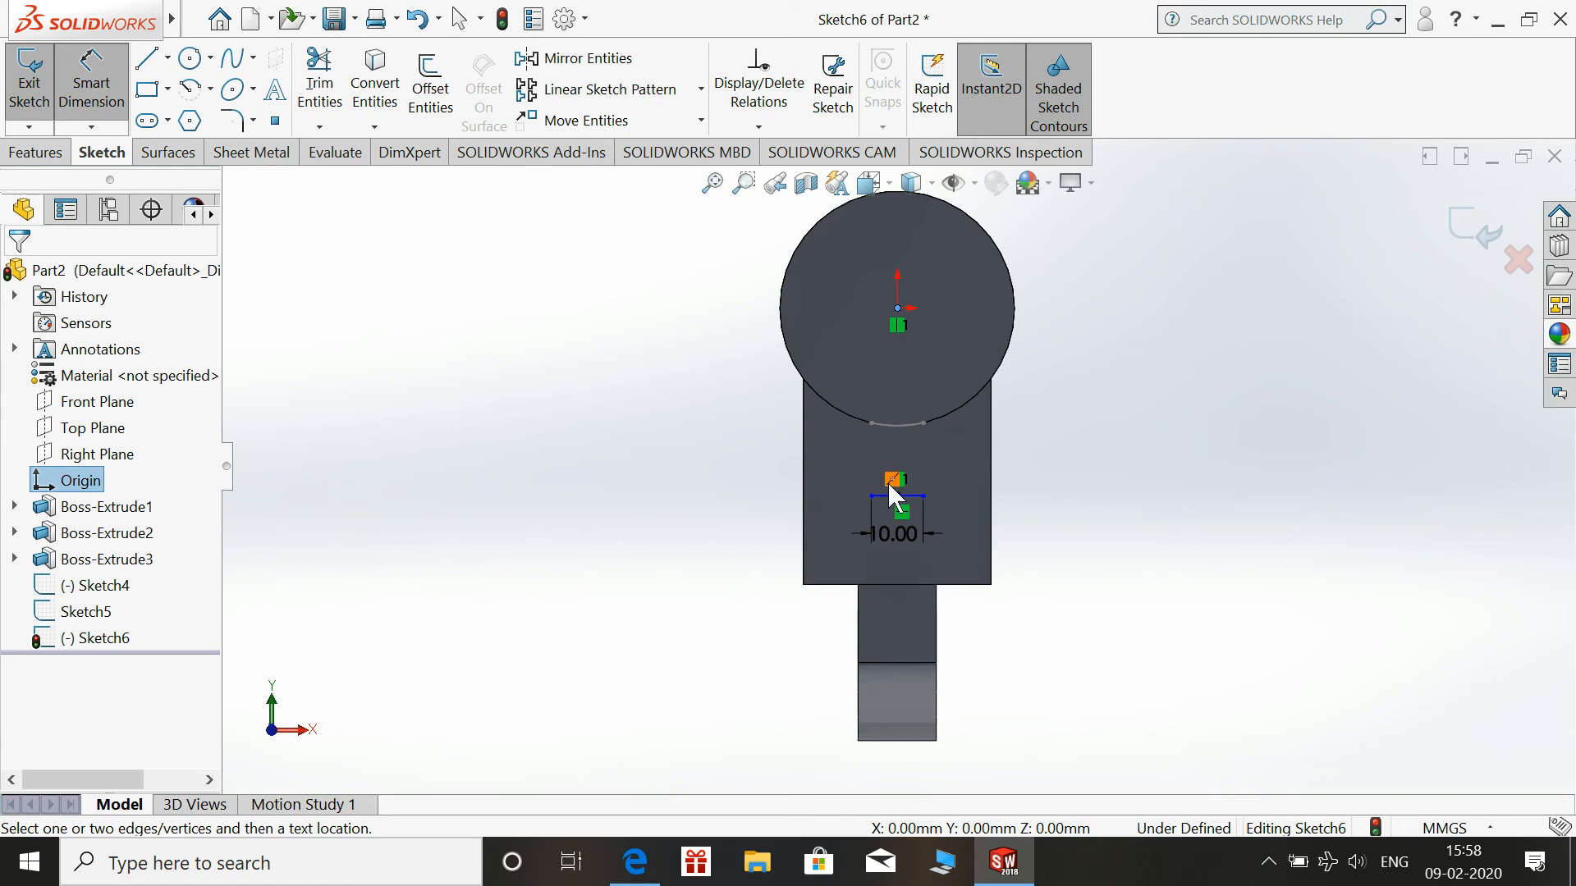
left_click(906, 497)
left_click(1060, 407)
type("35")
key("Return")
key("Escape")
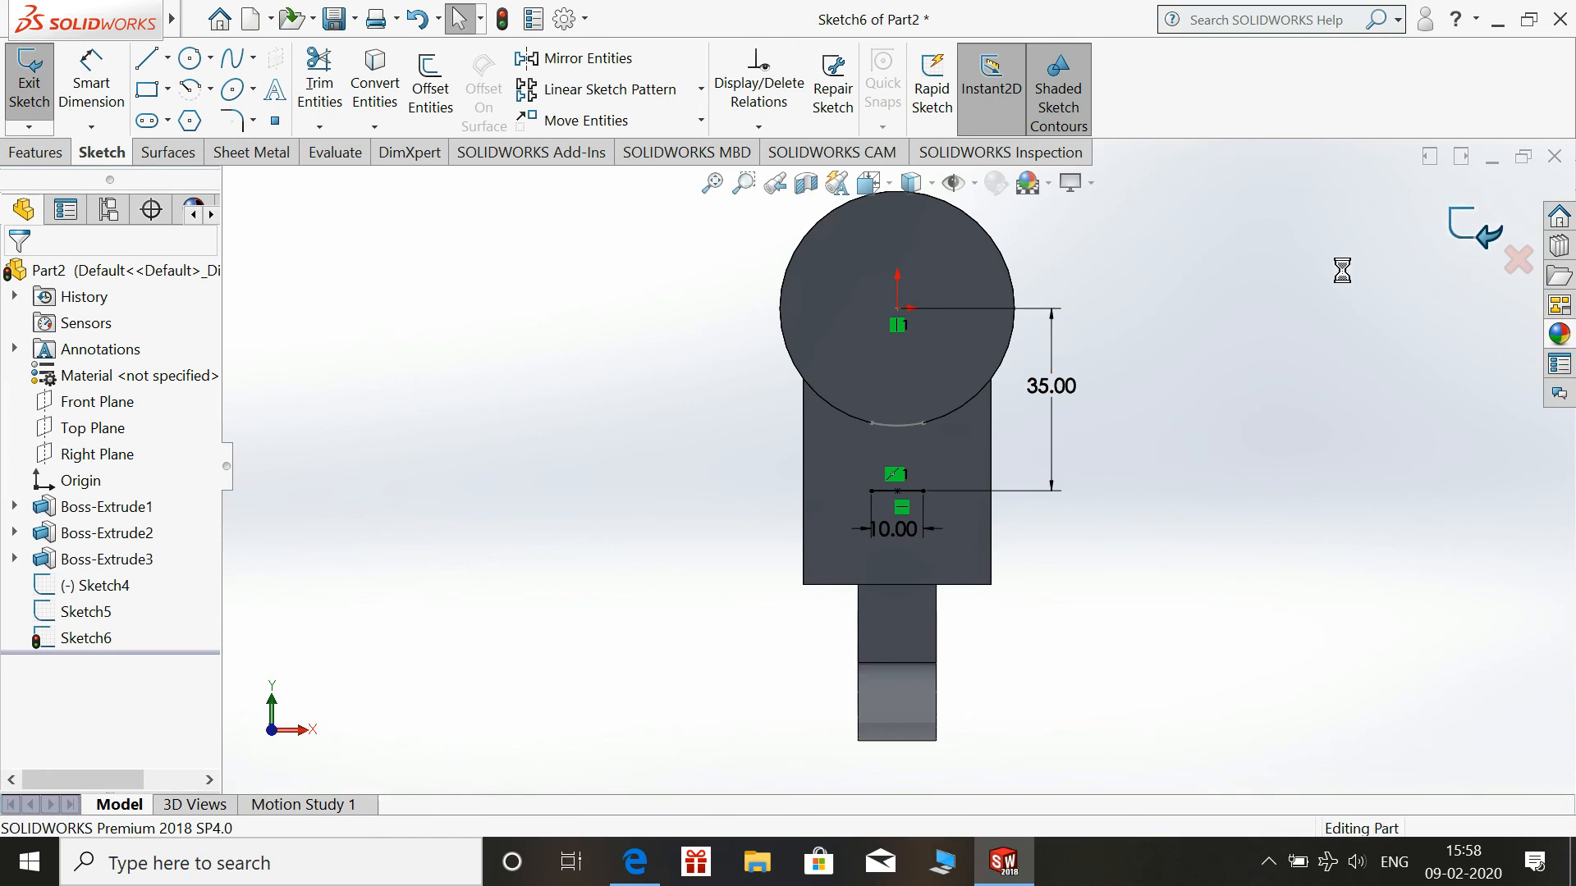
left_click(1469, 230)
mouse_move(1309, 317)
middle_mouse_down()
mouse_move(1213, 274)
mouse_move(1270, 262)
middle_mouse_up()
left_click(1268, 330)
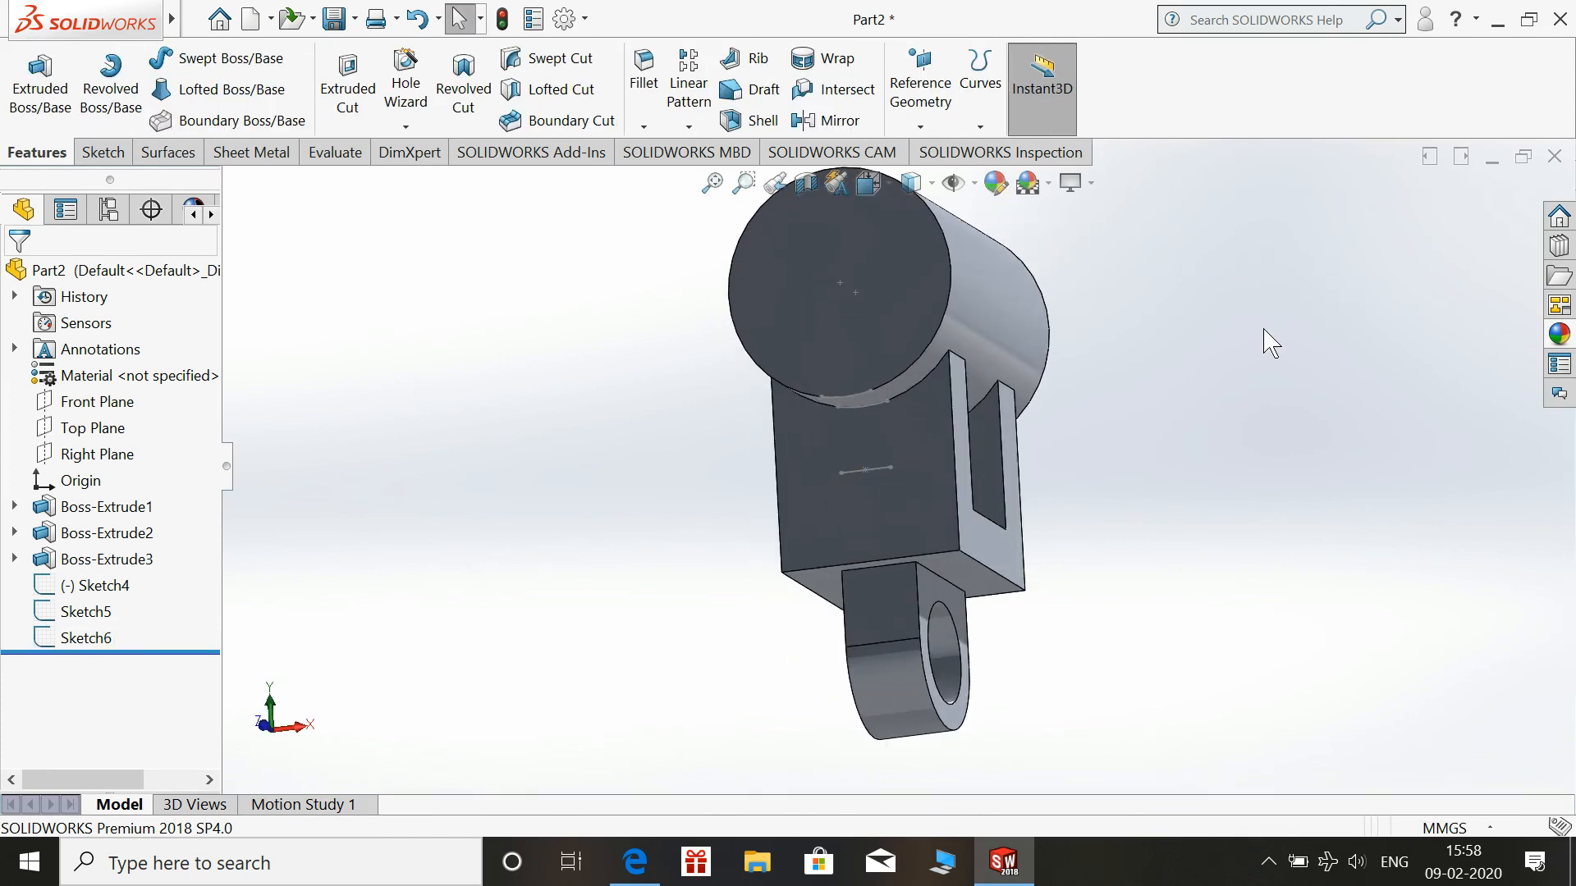
left_click(86, 456)
middle_click_drag(1163, 495, 1260, 530)
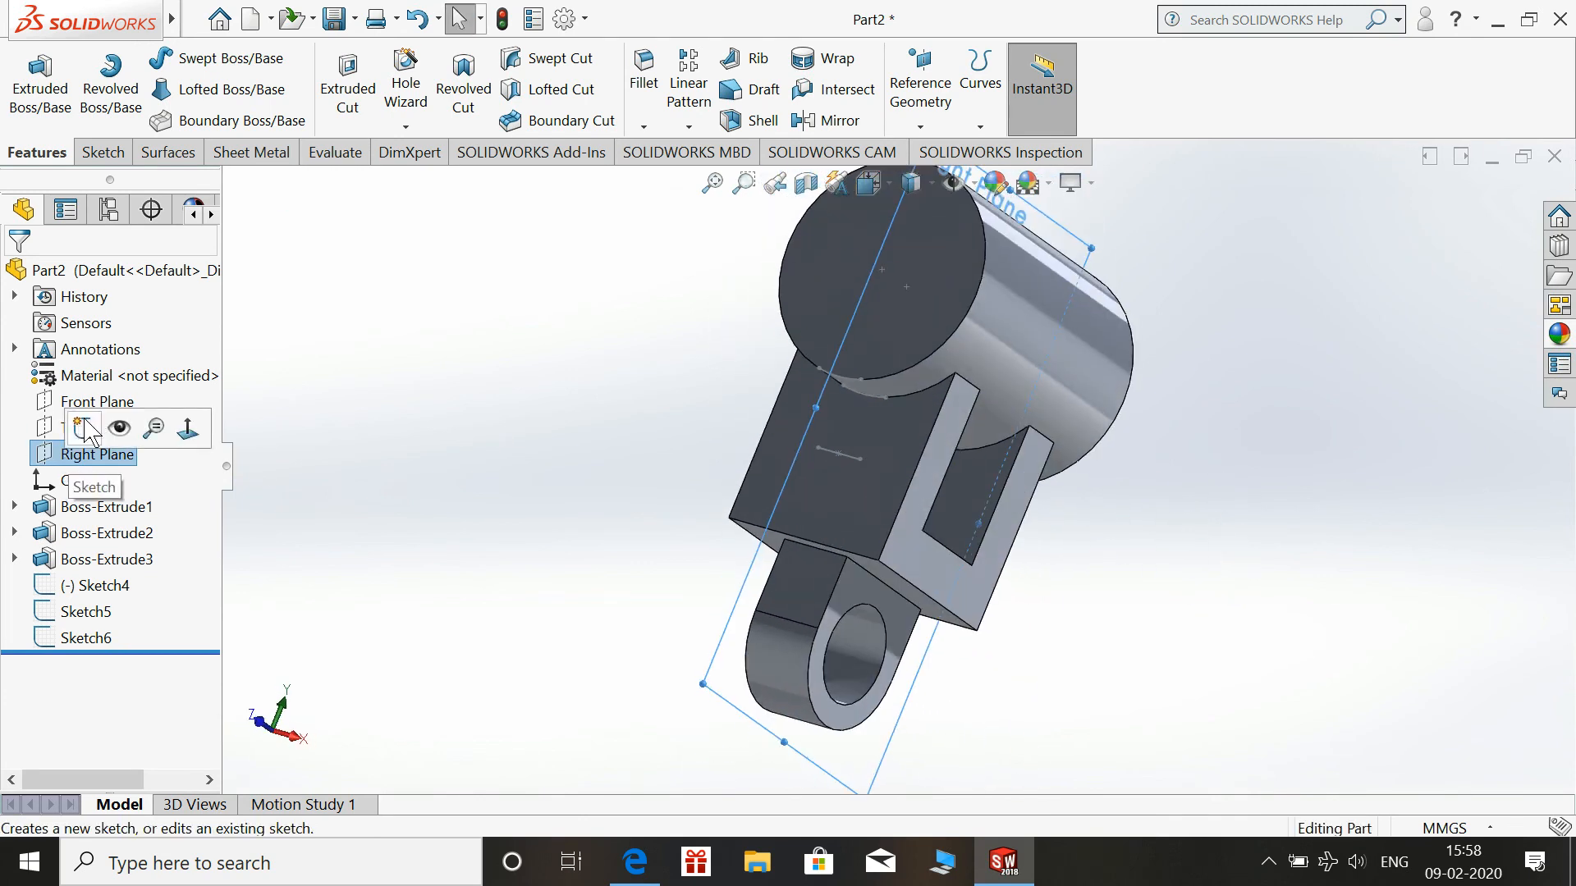
left_click(92, 428)
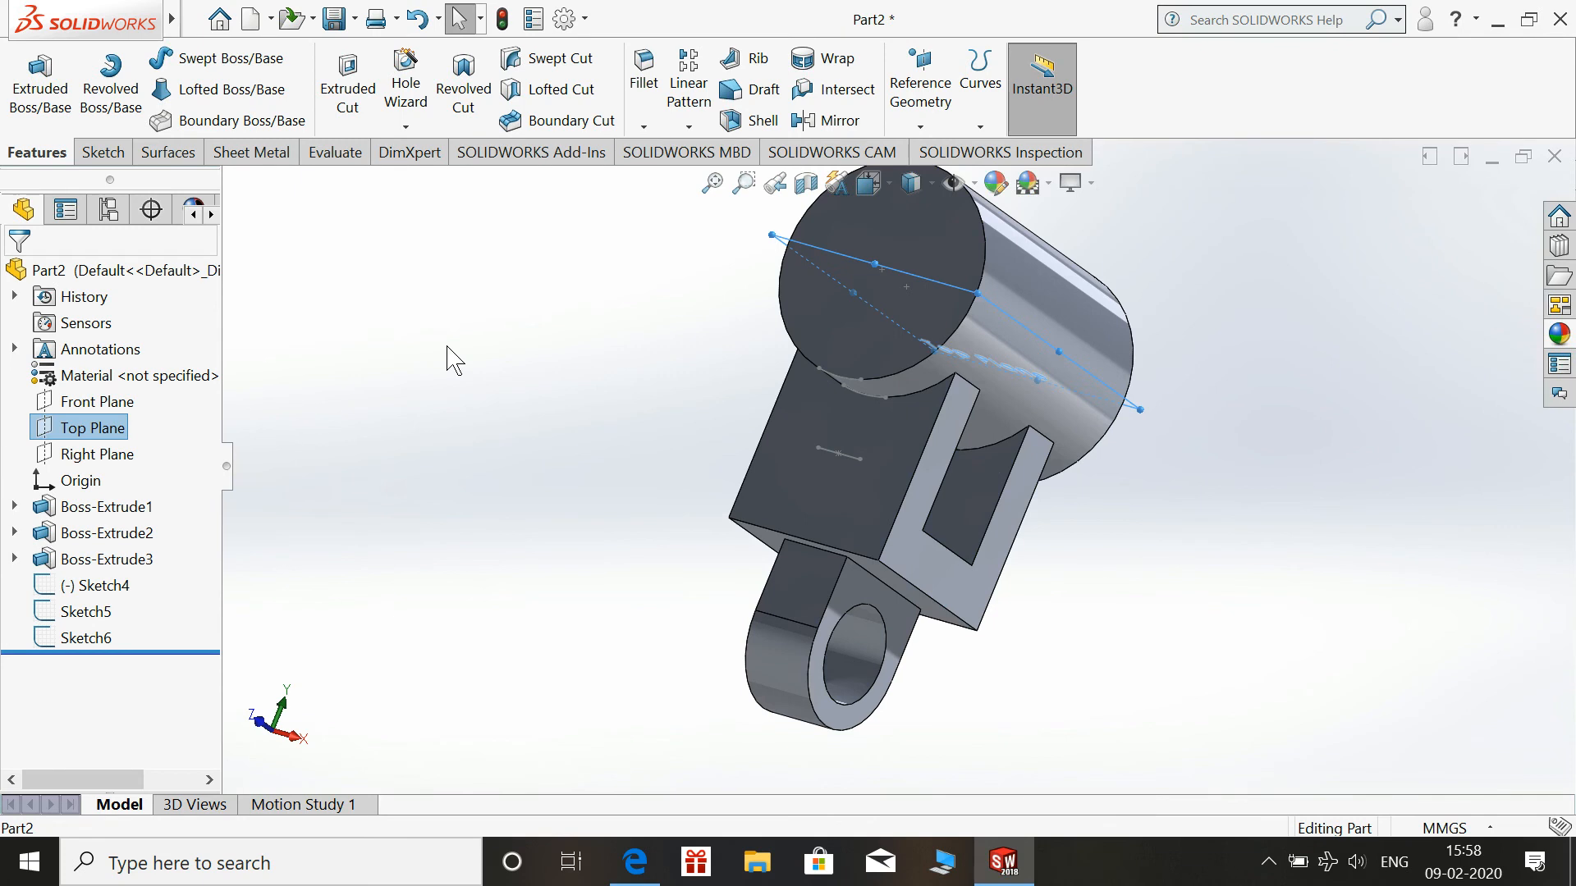
left_click(609, 351)
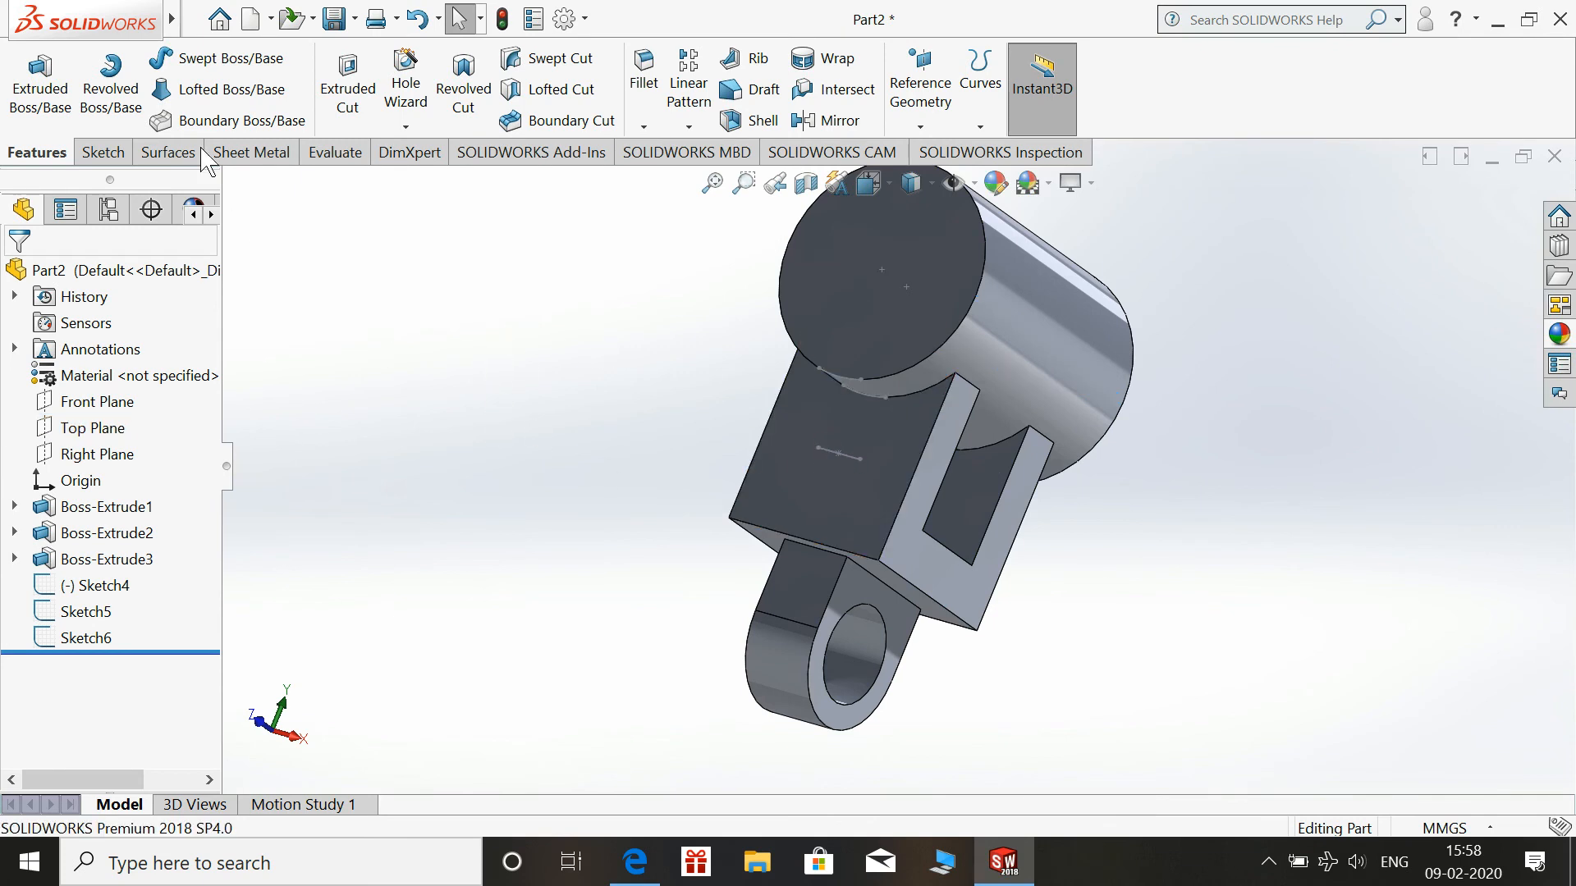
Sketch a closed triangle on the Right Plane joining the midpoints of the three existing profile sketches, and close the sketch
left_click(102, 152)
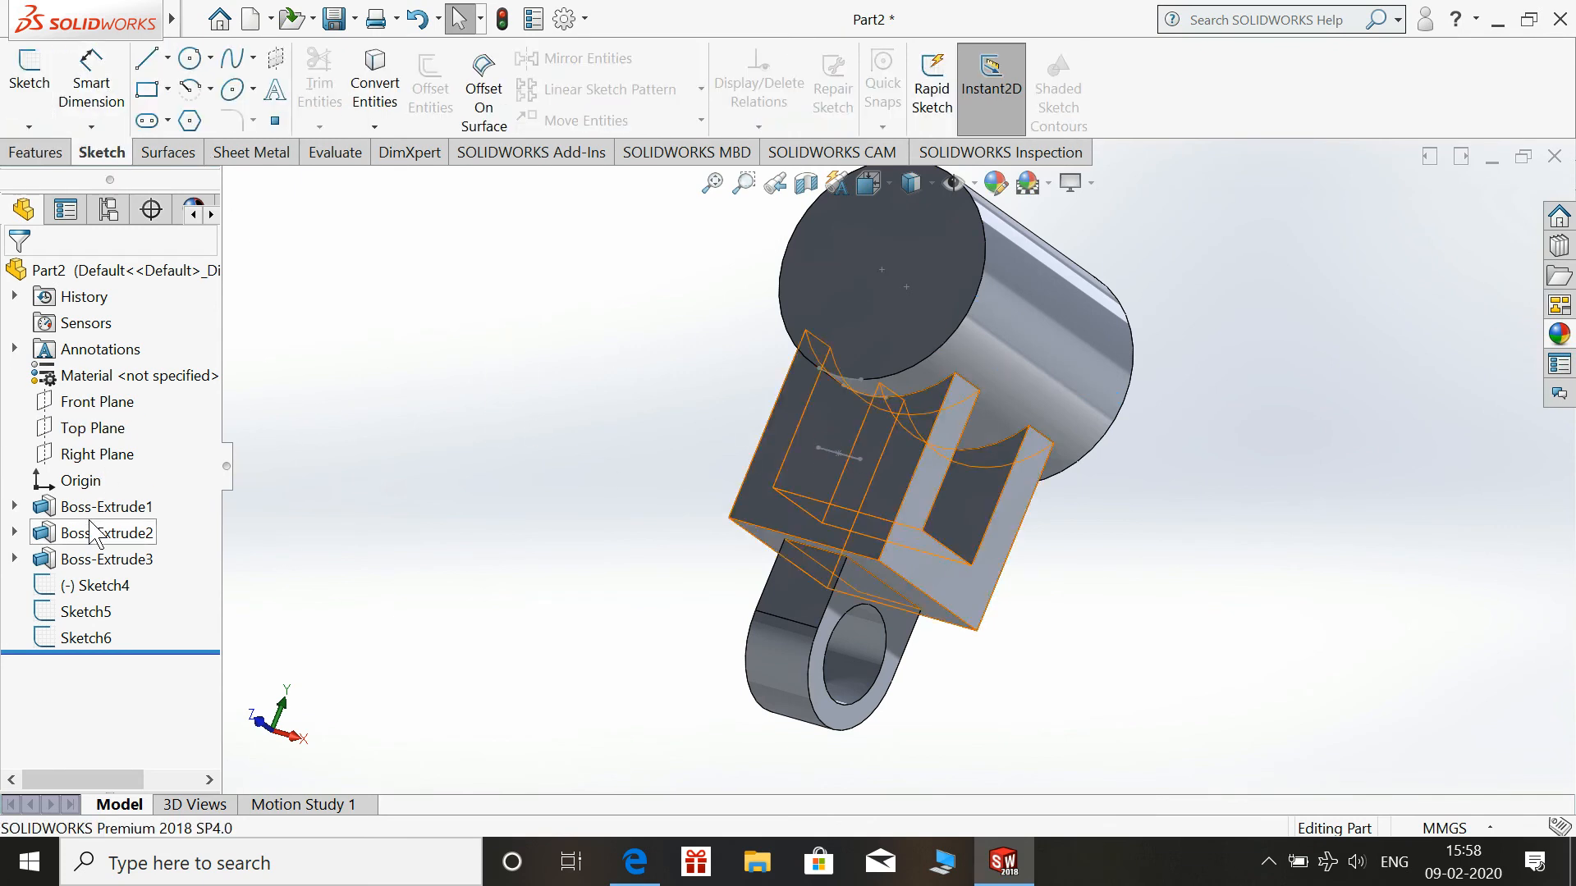
left_click(97, 454)
left_click(107, 433)
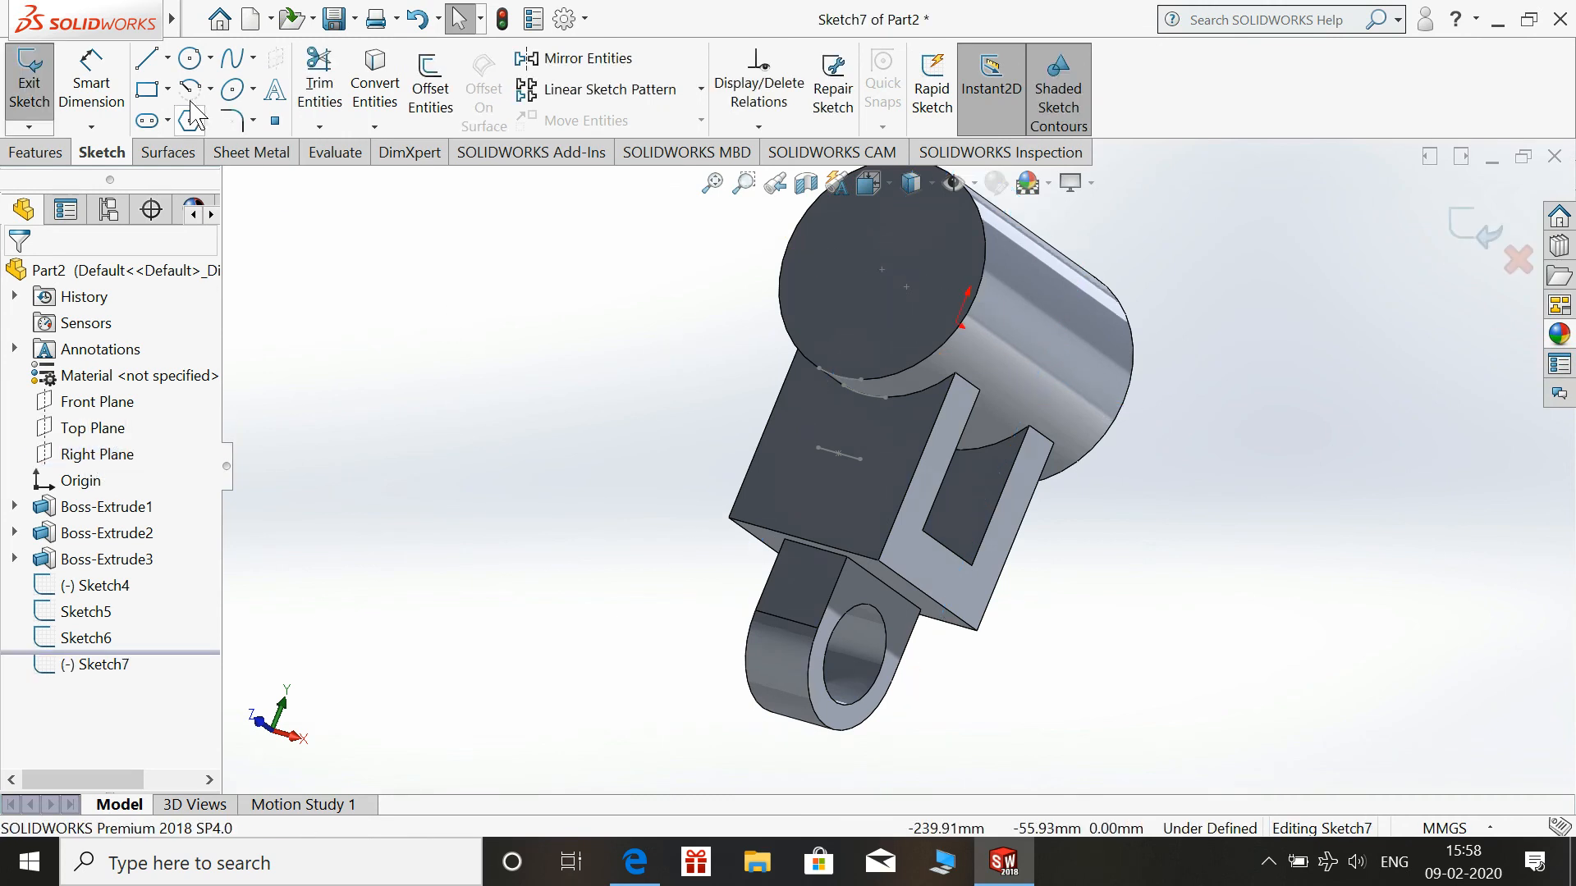
left_click(147, 59)
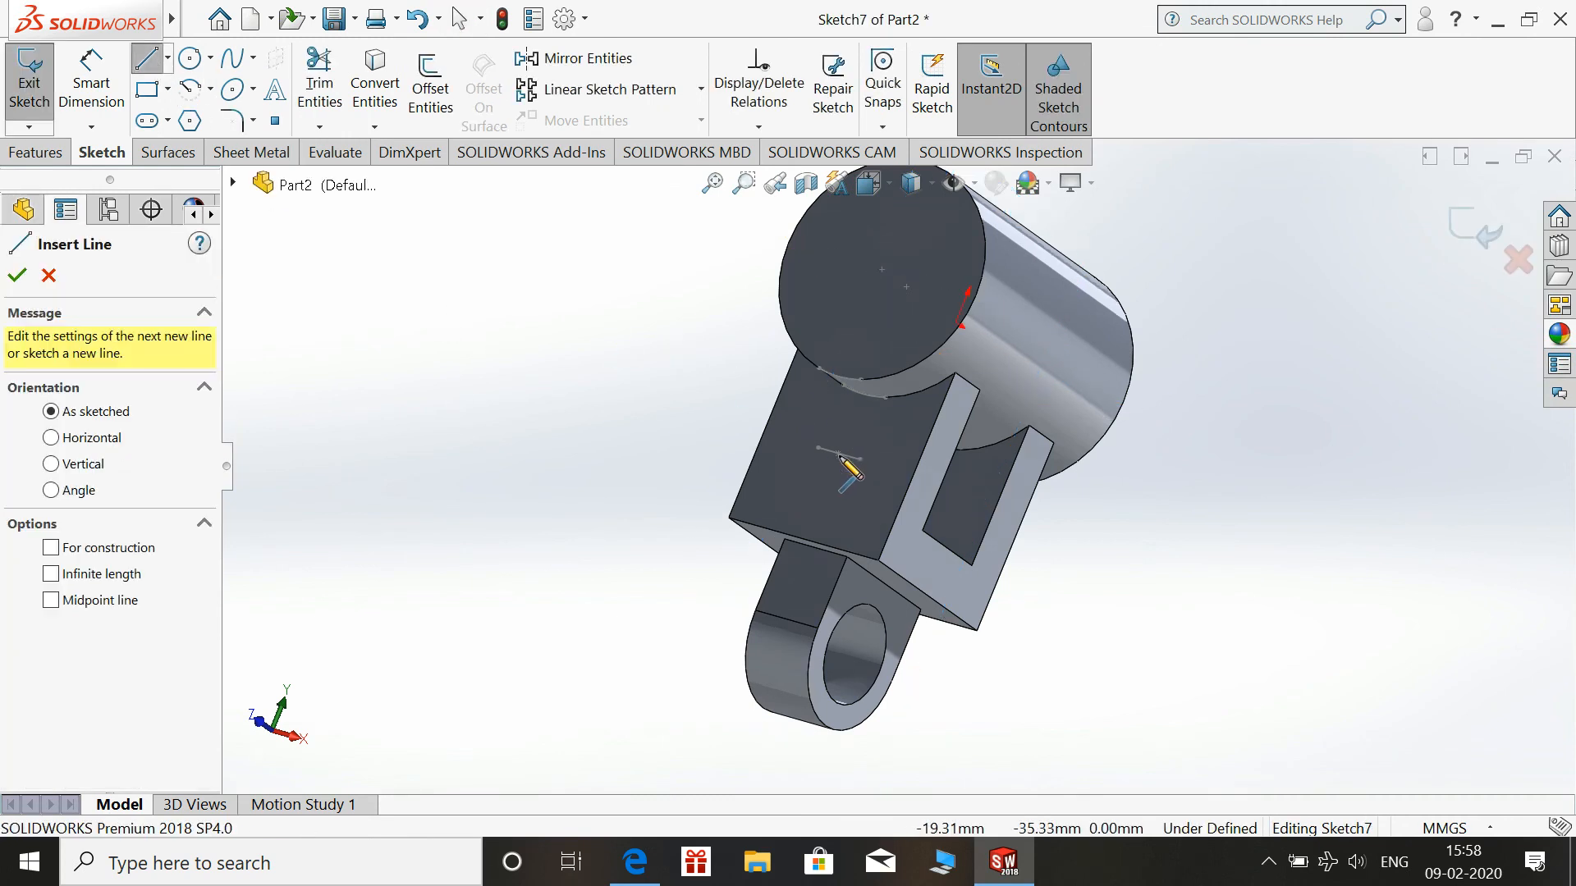
left_click(838, 377)
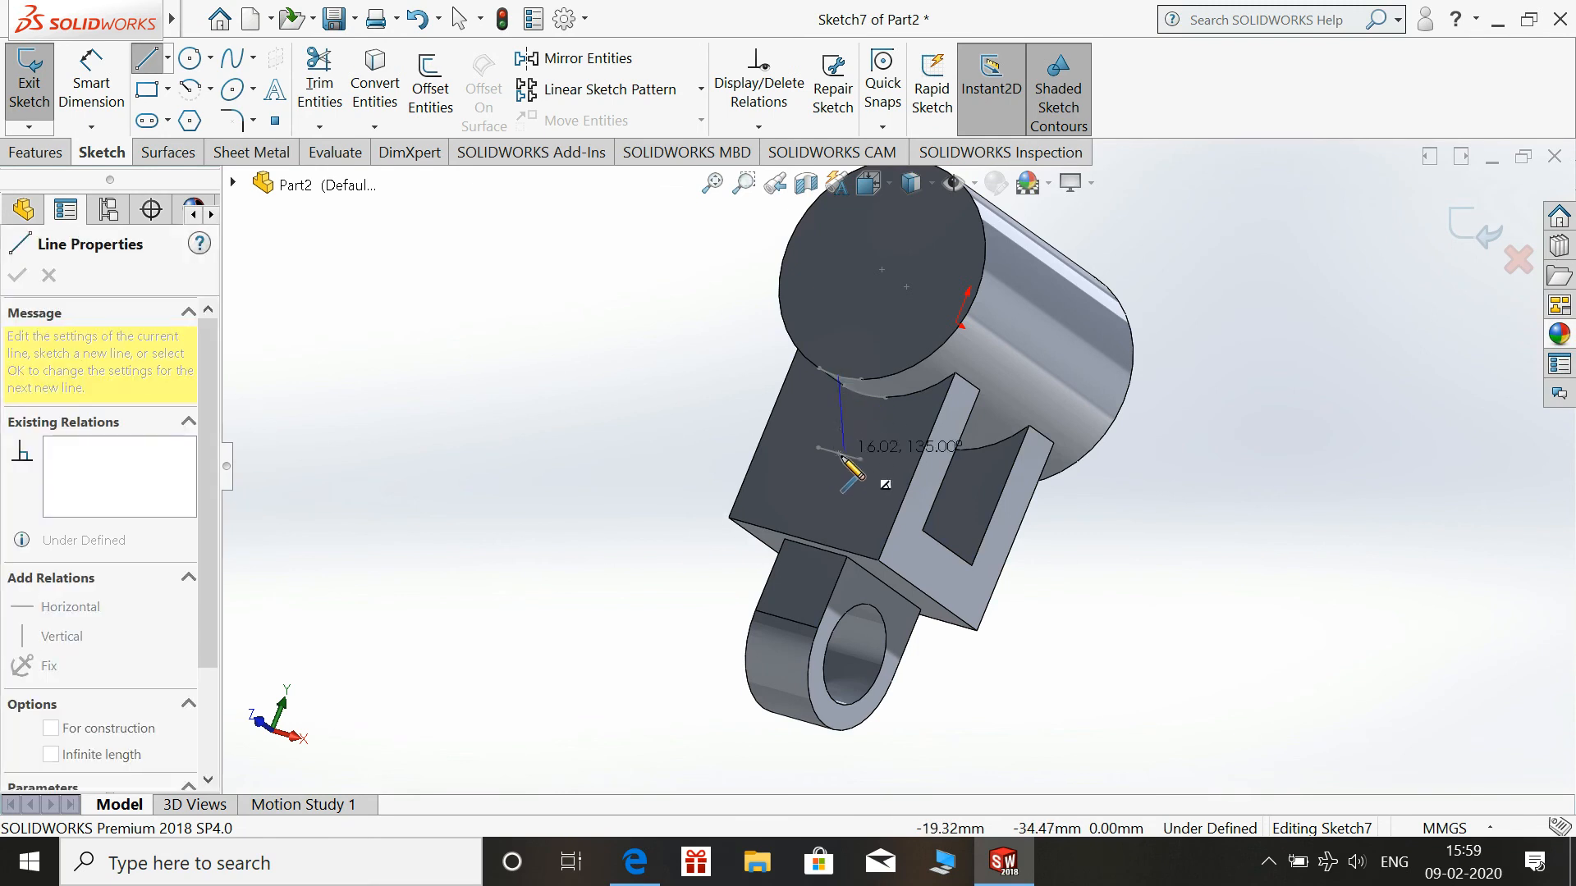
left_click(838, 452)
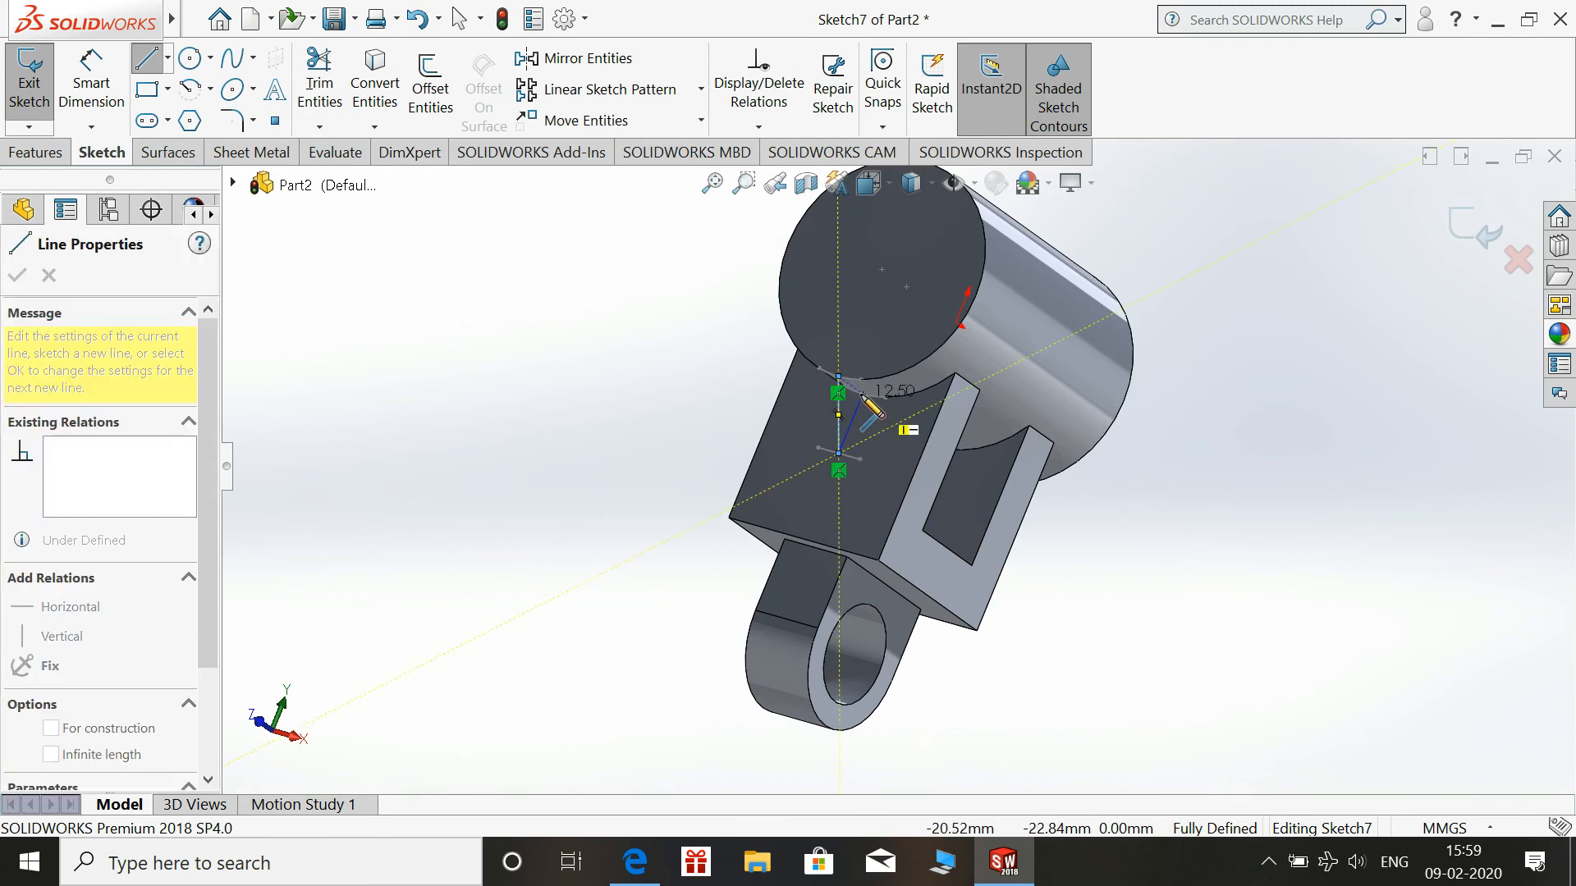
left_click(861, 395)
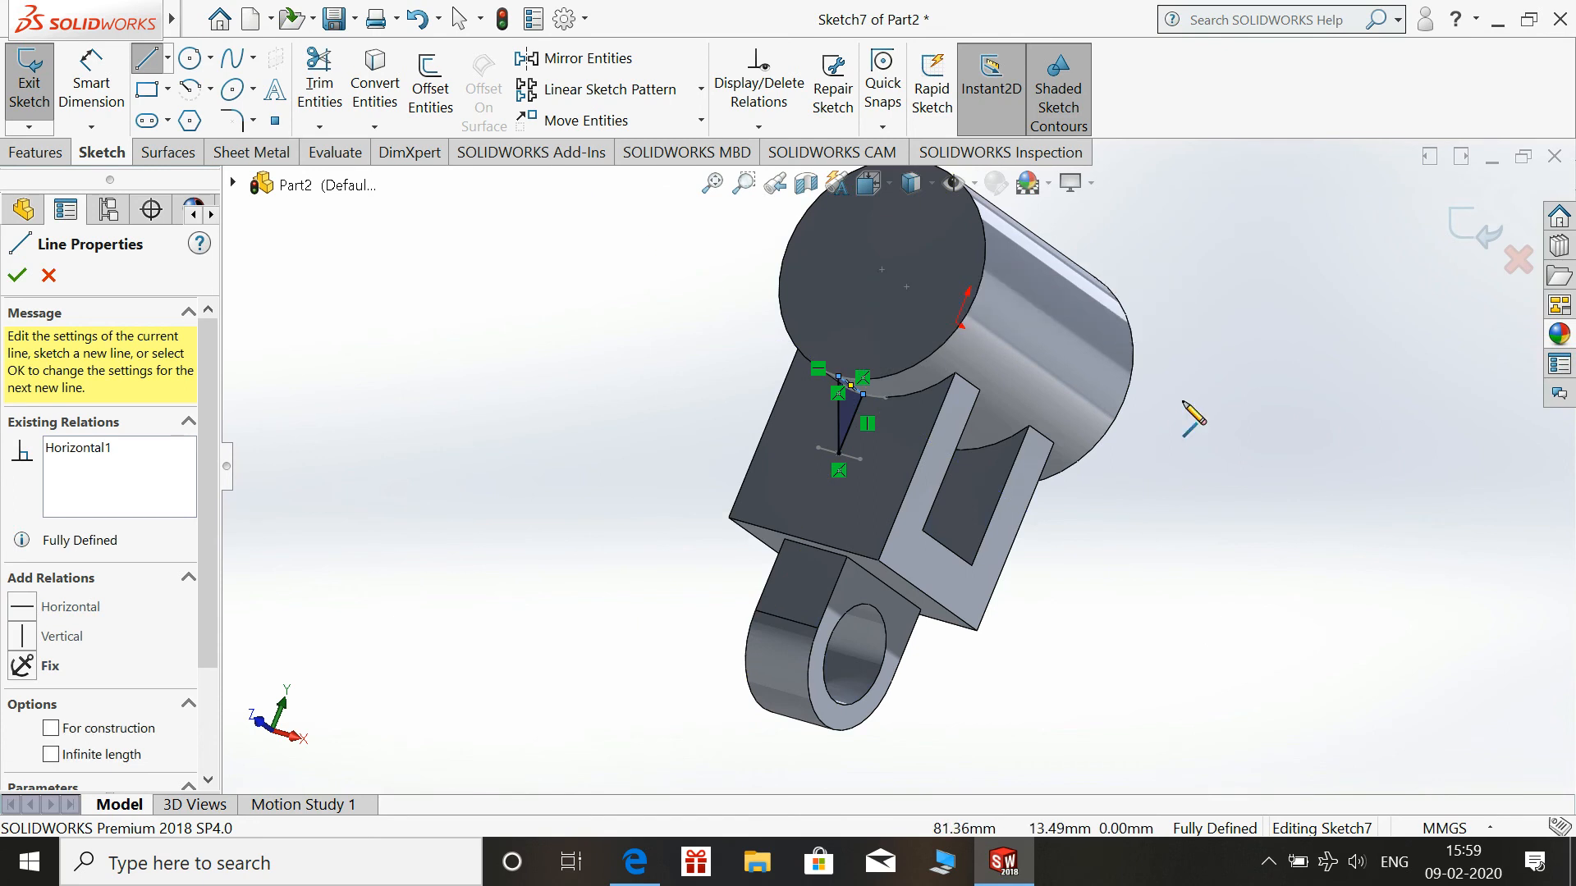
key("Escape")
left_click(1484, 229)
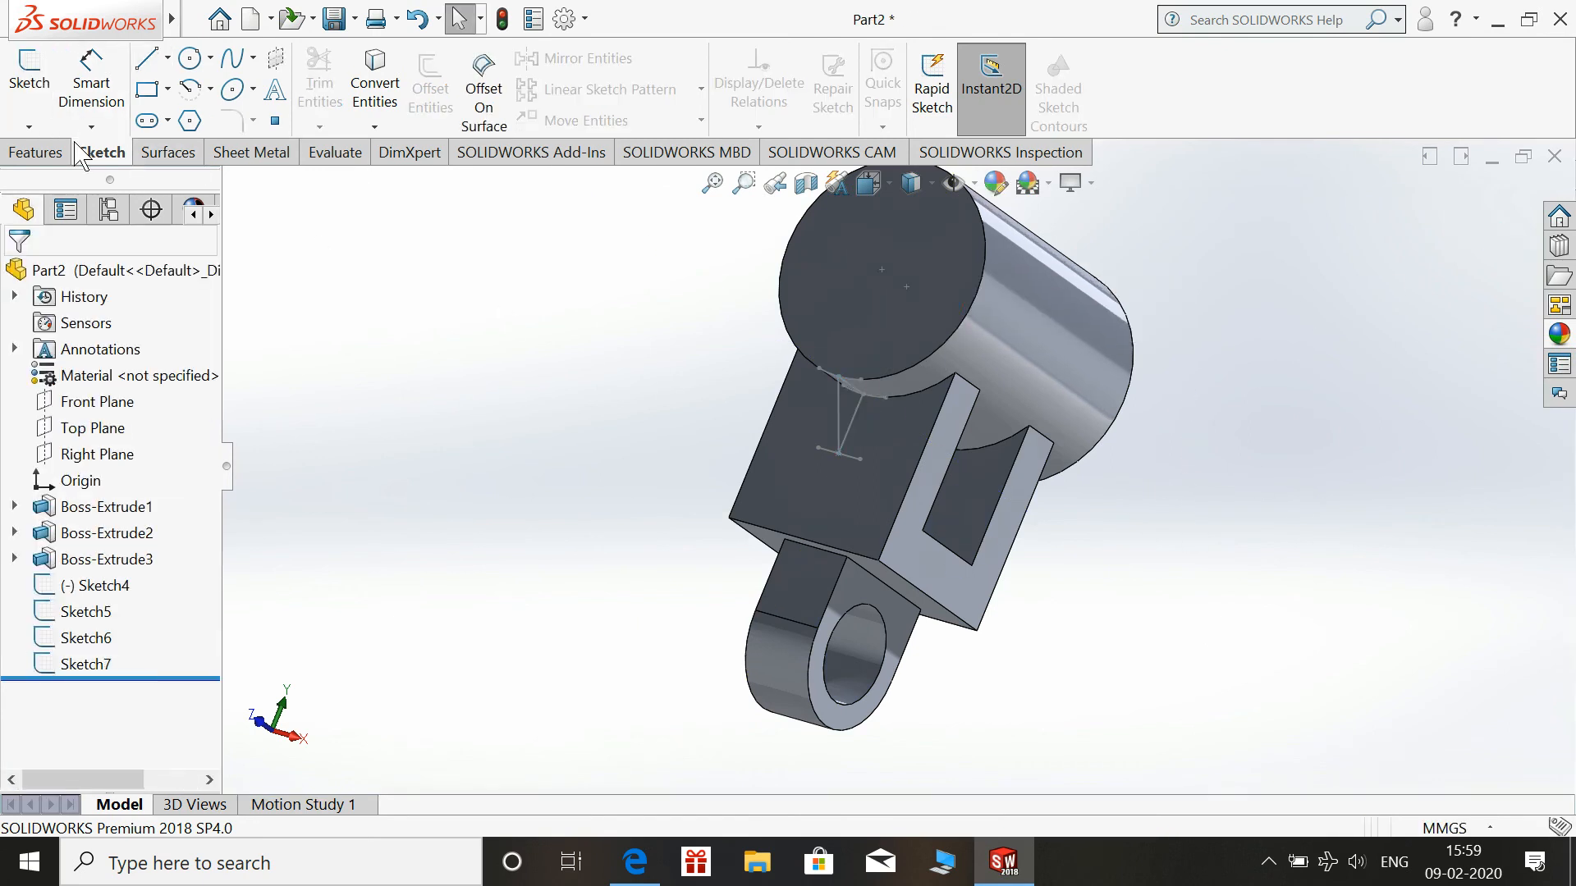
Start a Boundary Boss with the triangle as Direction 1 and Sketch4 and Sketch5 as Direction 2, flipping Sketch5's connectors
left_click(31, 155)
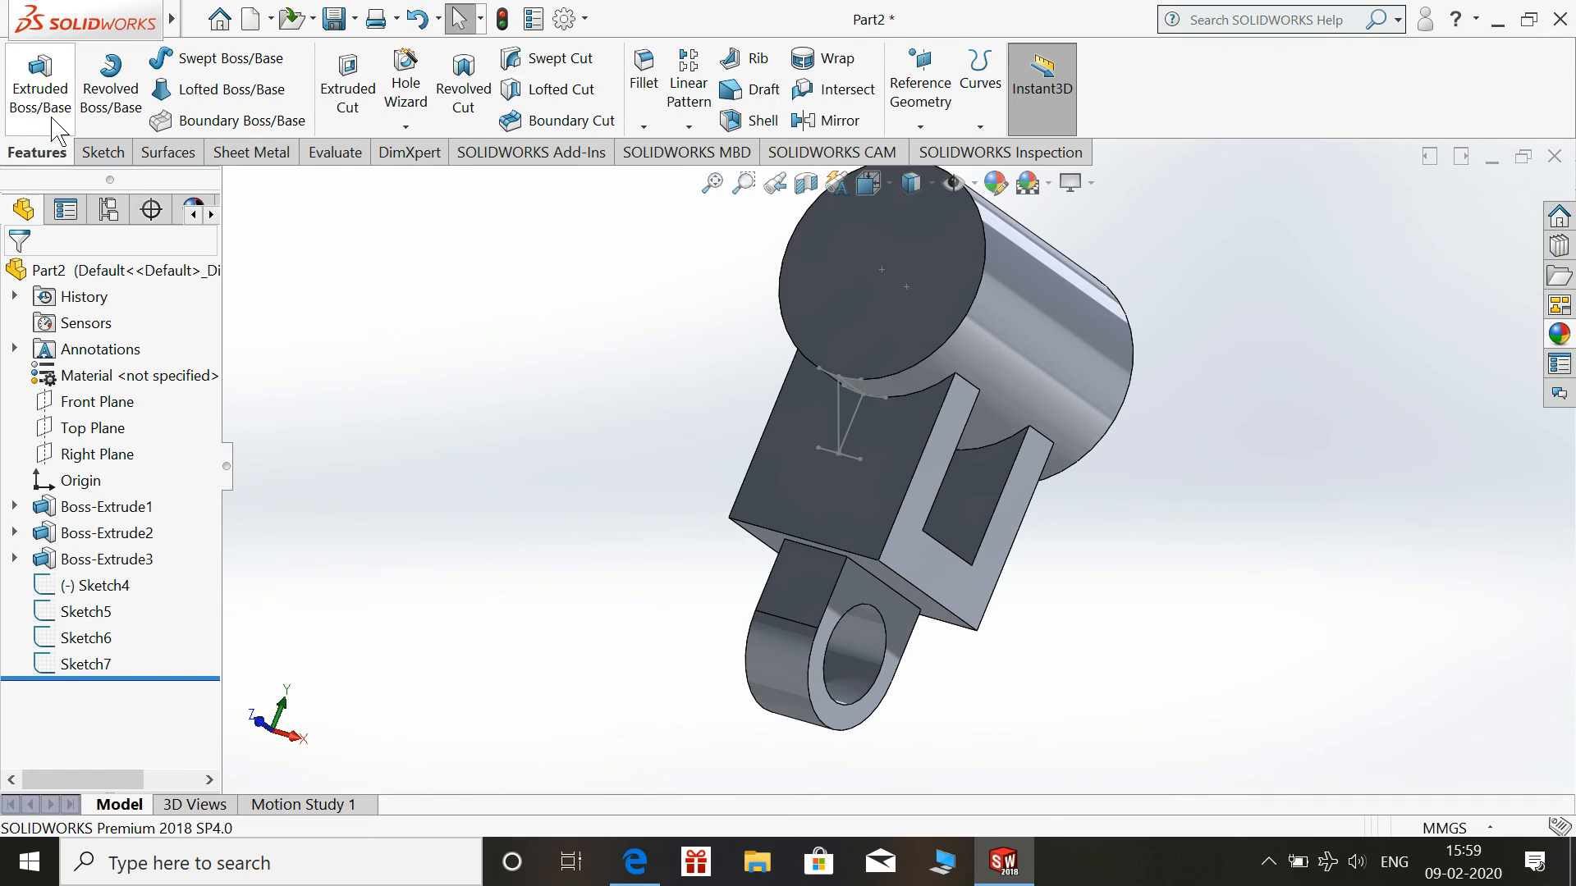
left_click(226, 120)
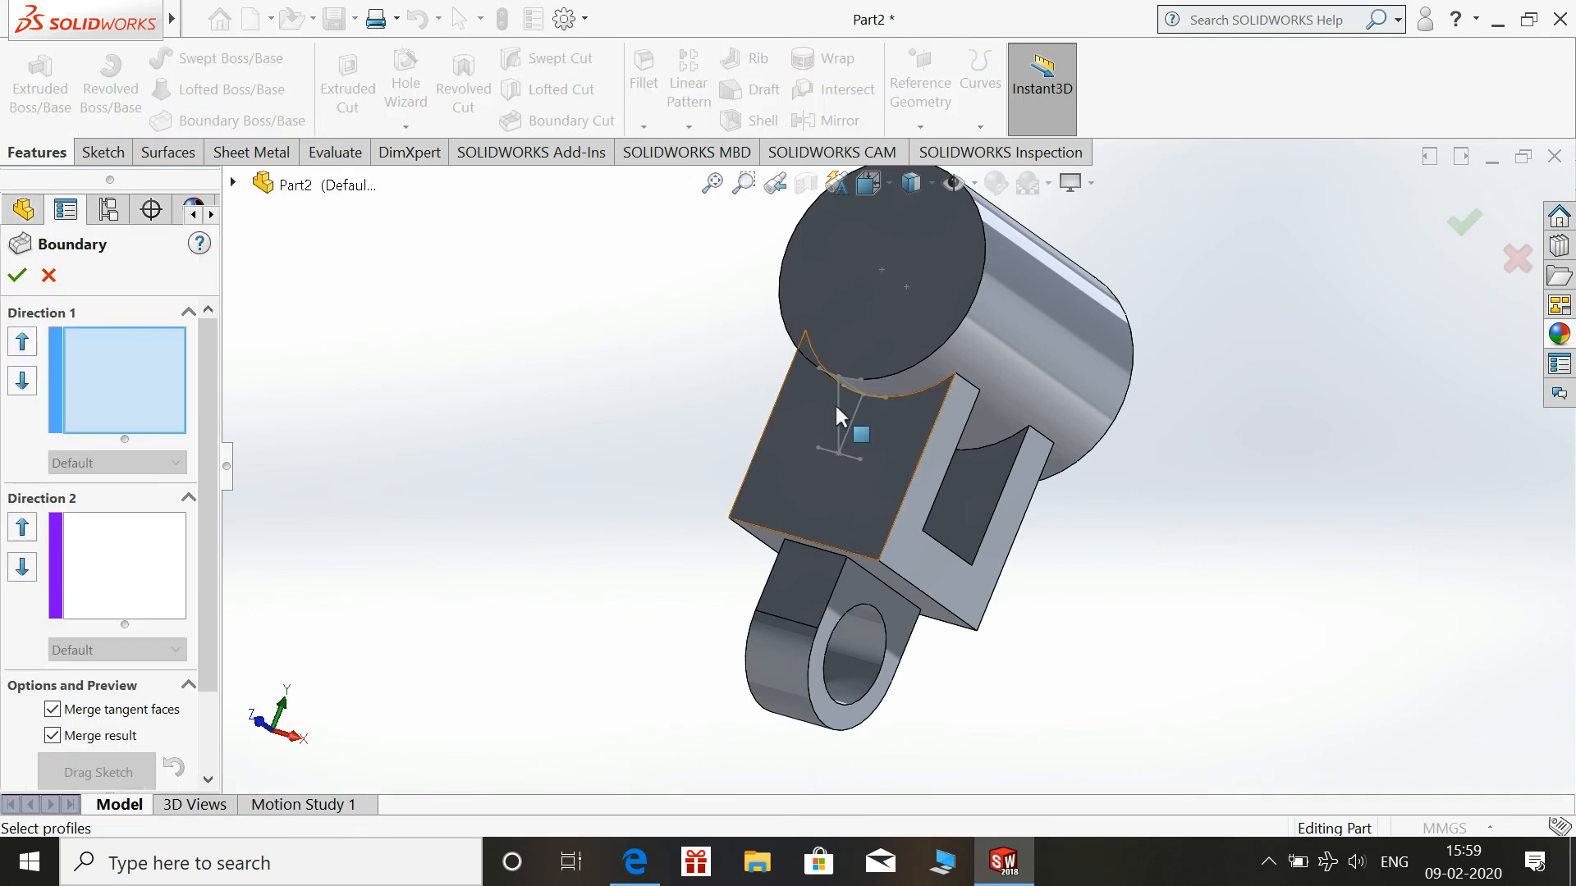
left_click(839, 406)
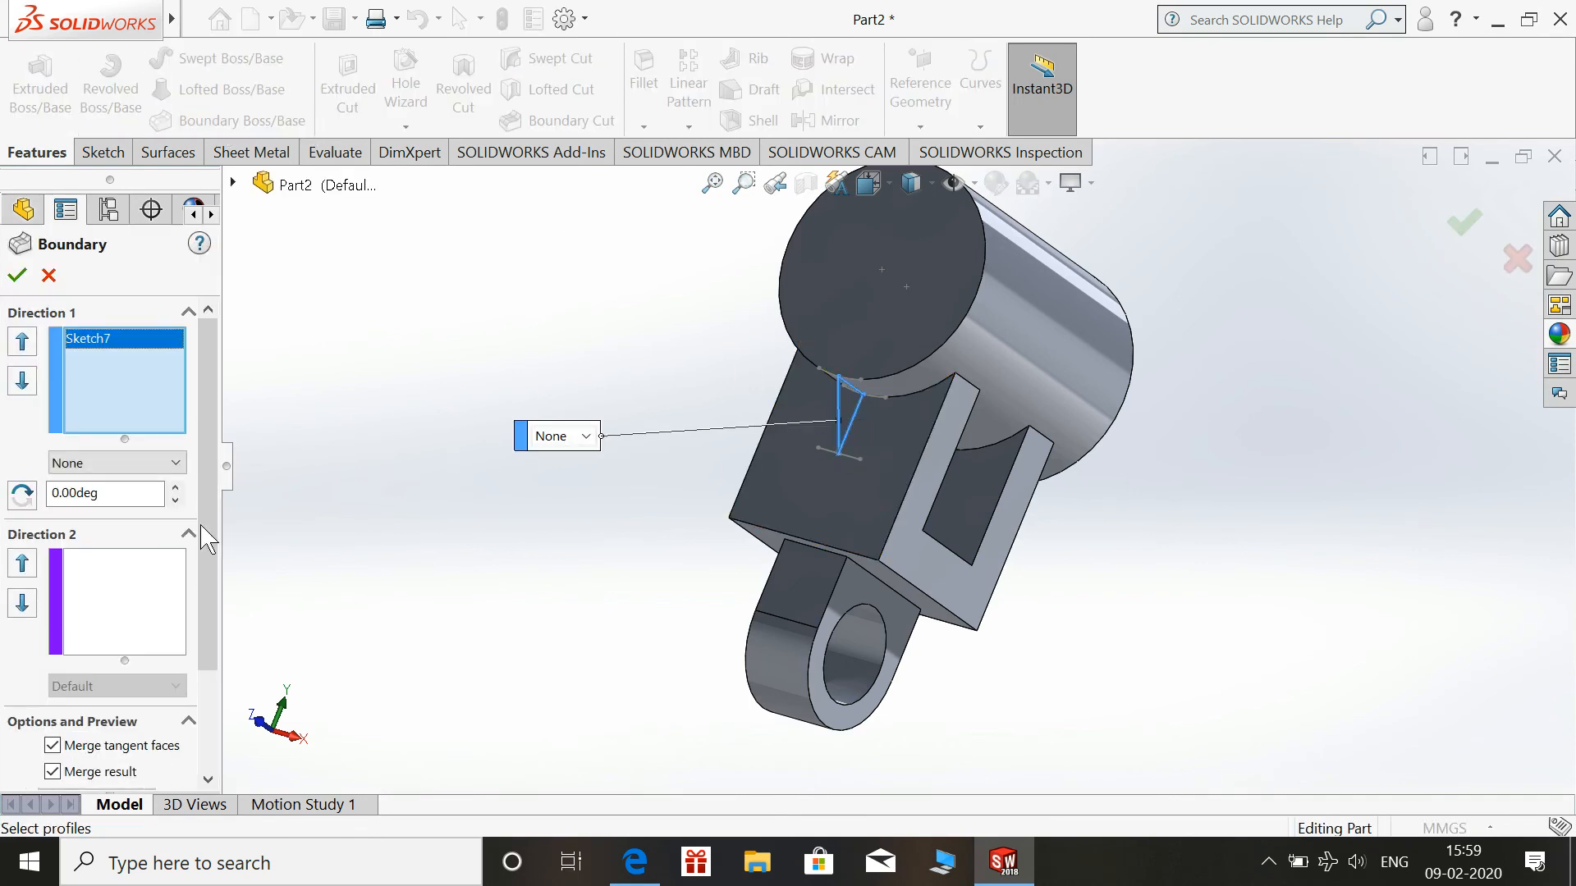
left_click(113, 582)
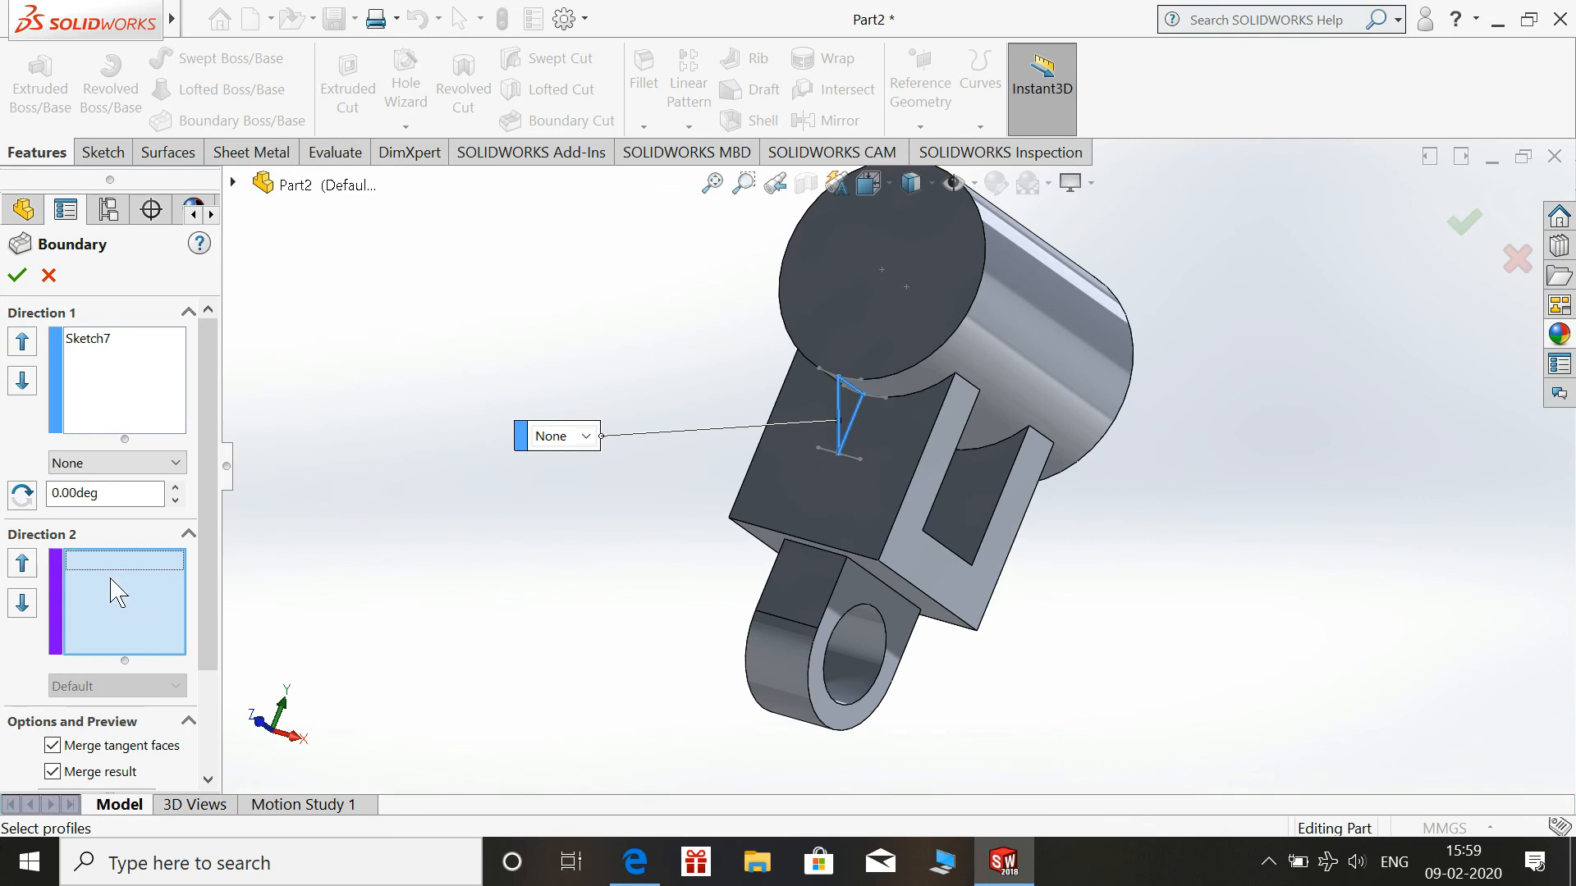
left_click(854, 378)
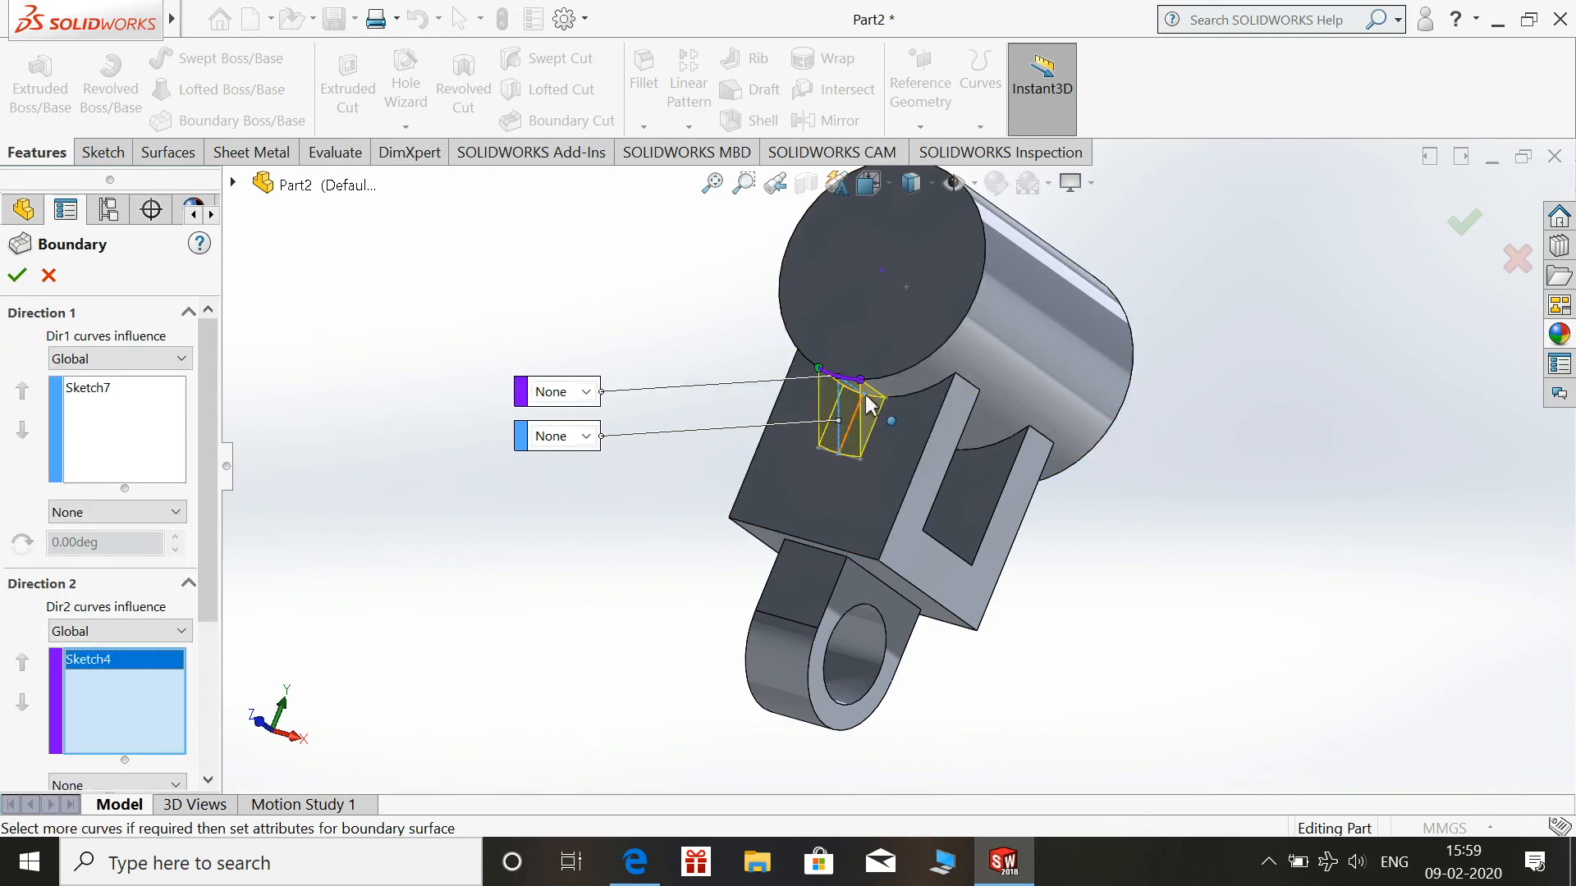
left_click(874, 395)
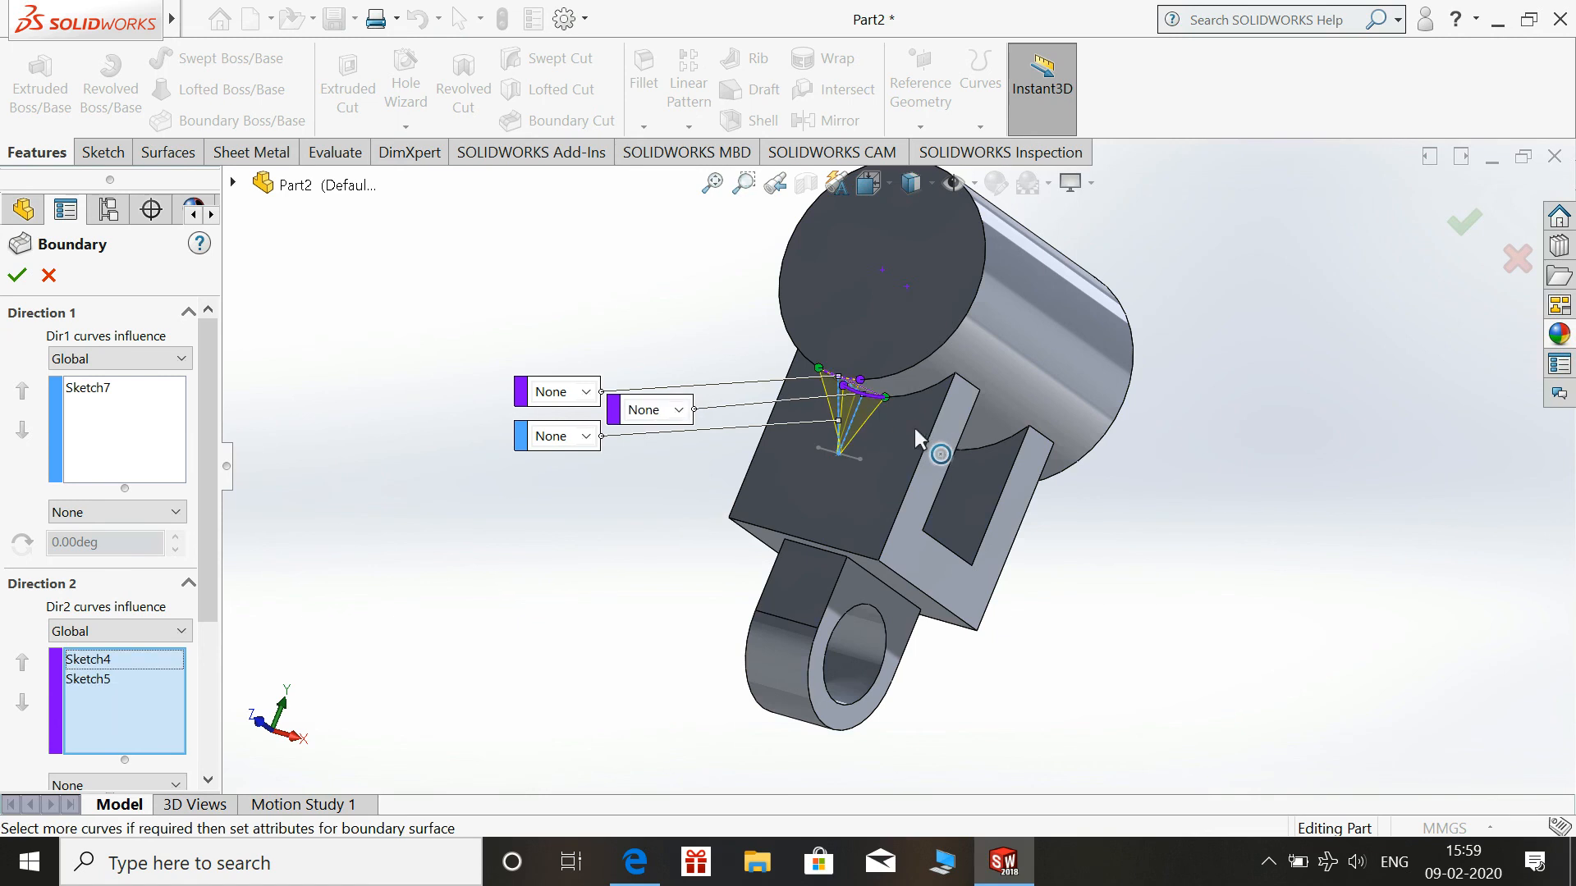
right_click(105, 698)
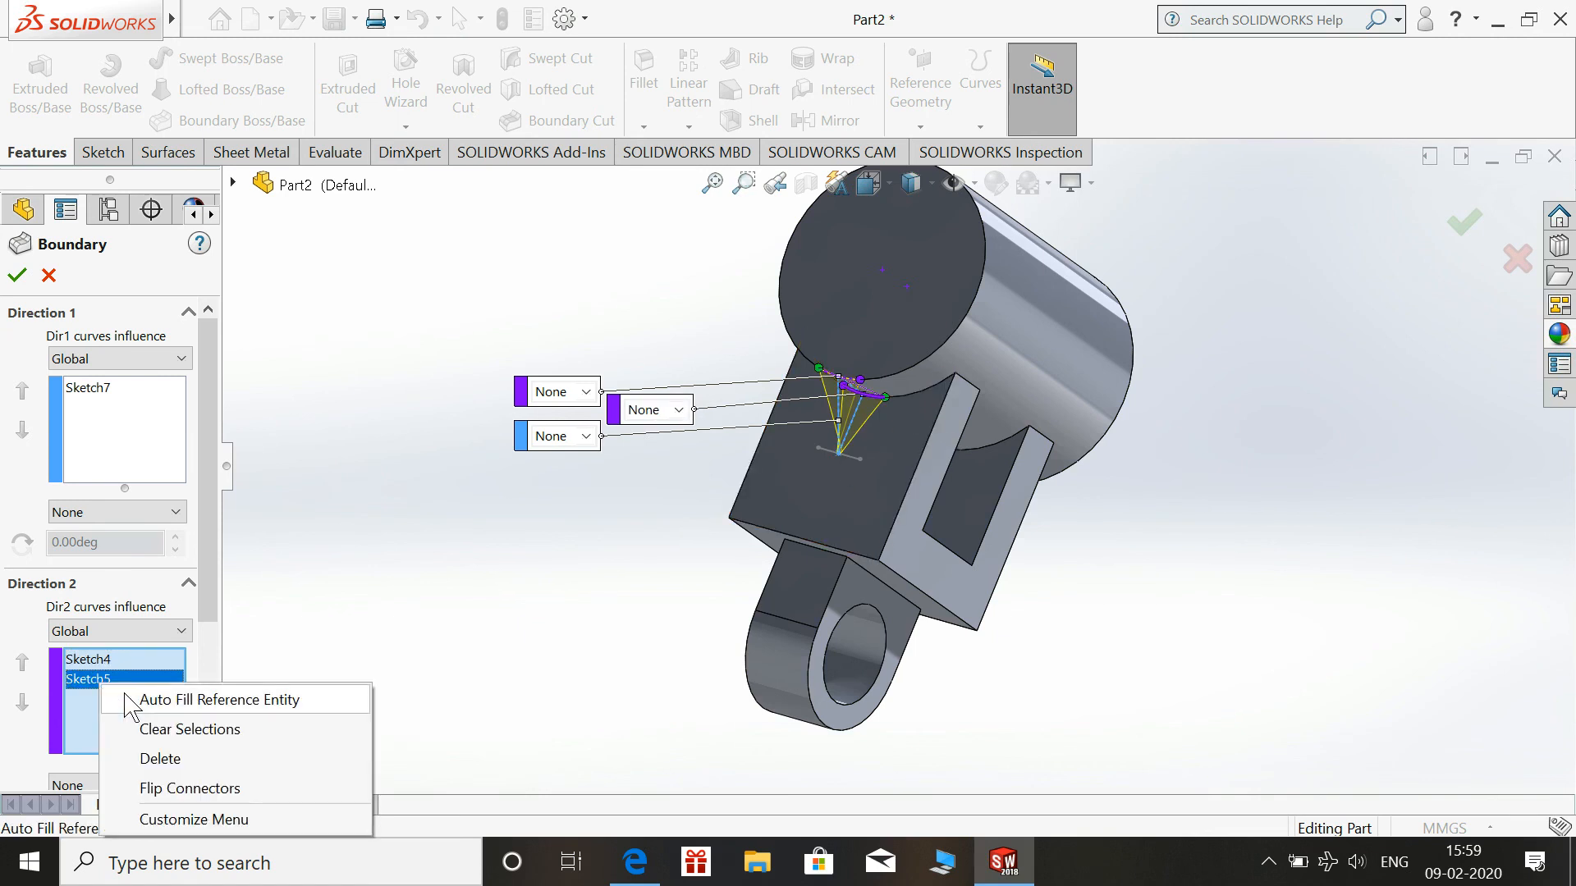
left_click(164, 786)
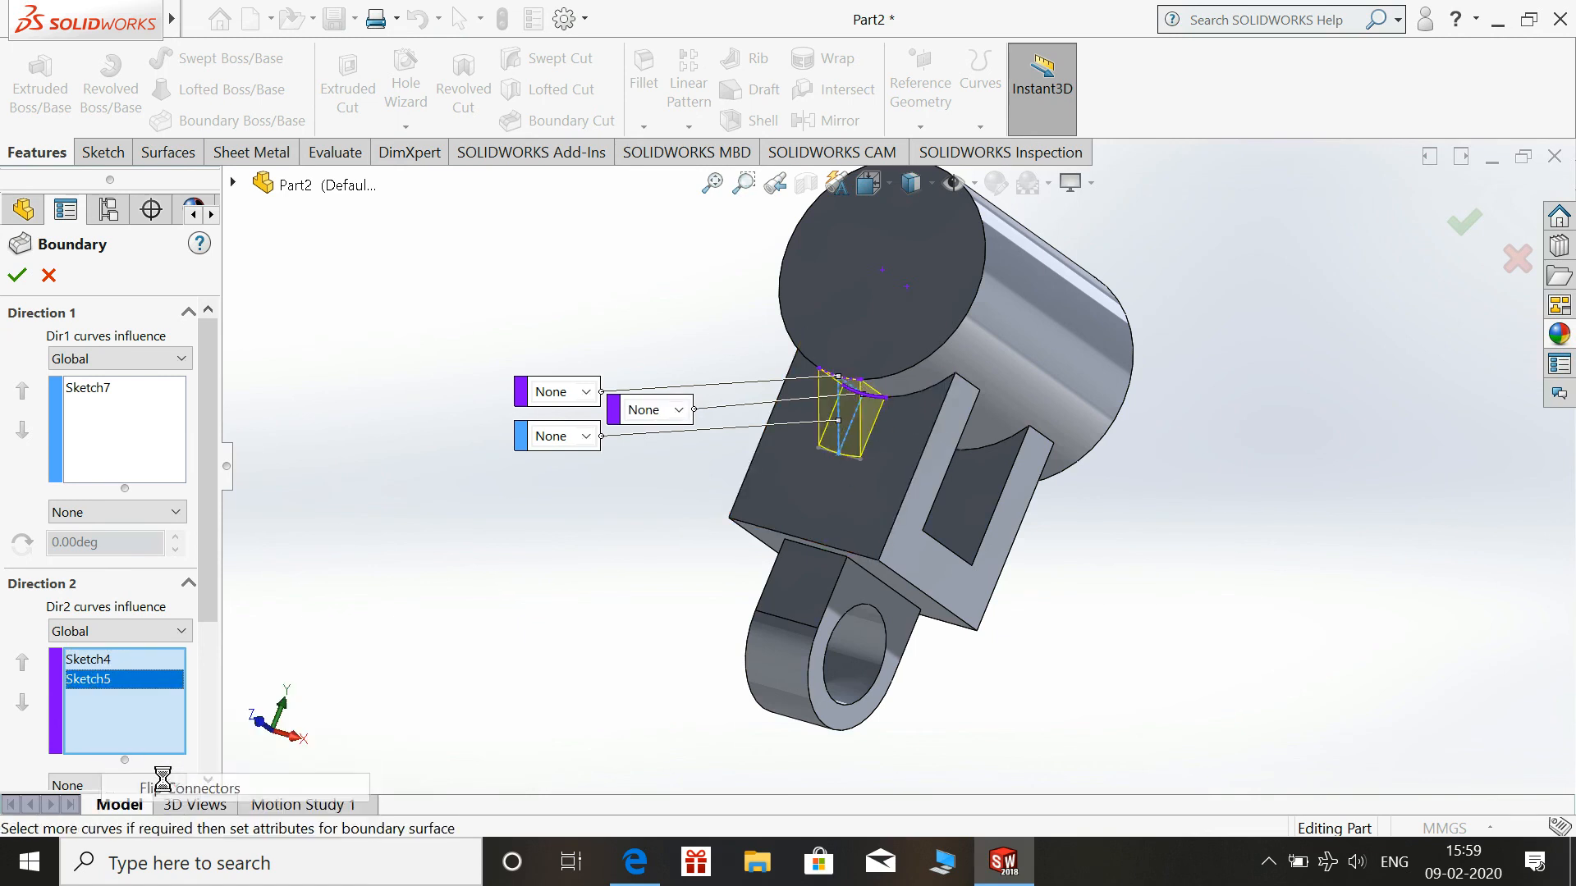
Add Sketch6 to Direction 2, flip its connectors and create the boundary feature
left_click(845, 454)
right_click(121, 704)
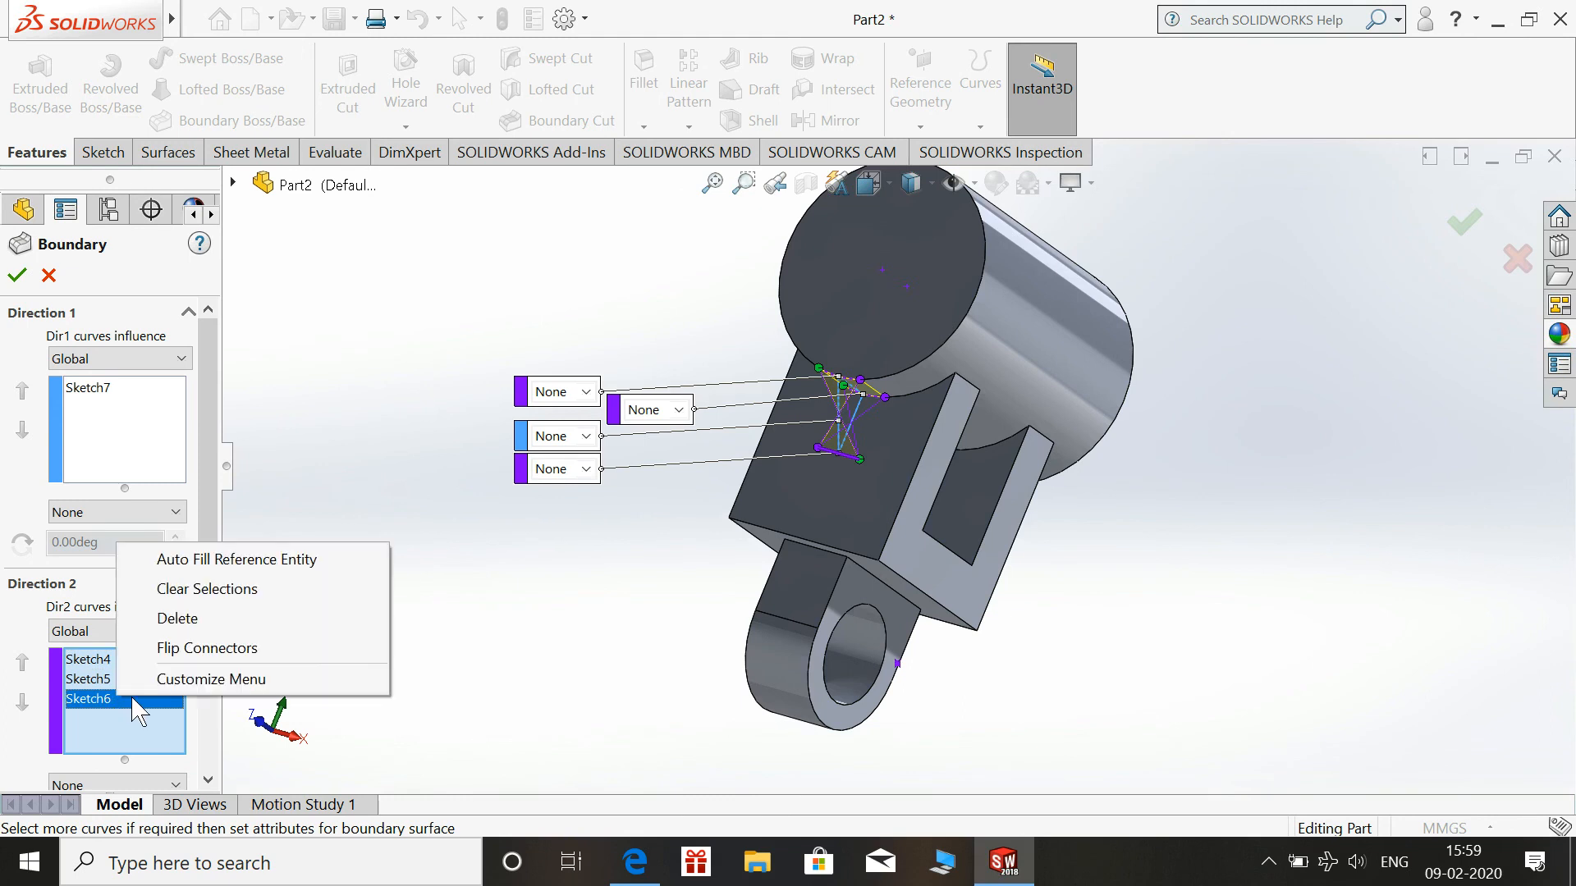
left_click(246, 648)
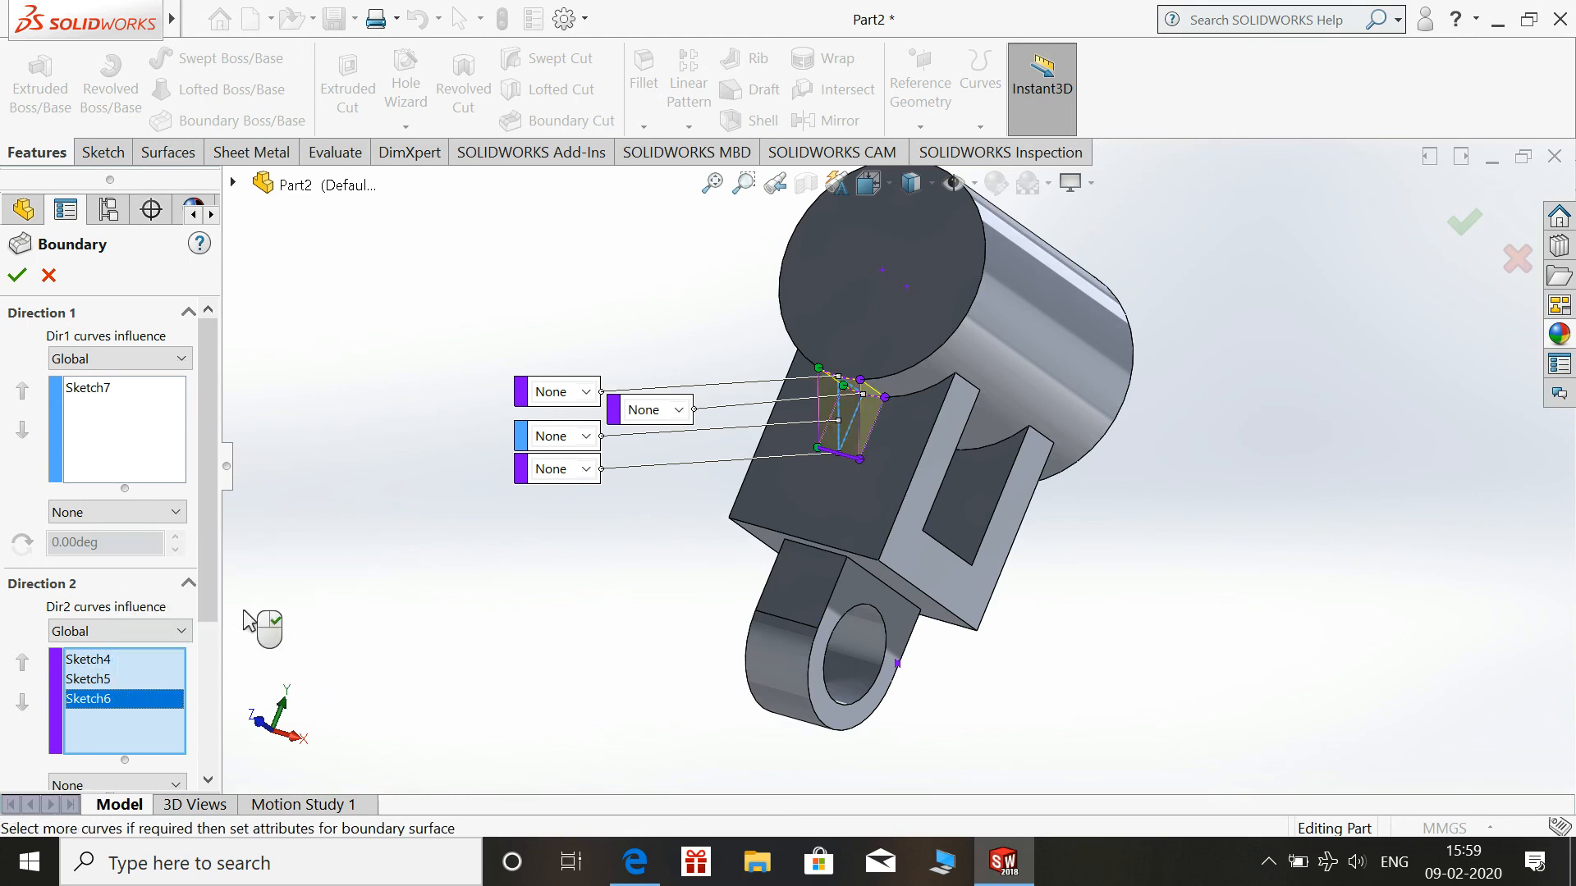
left_click(18, 276)
Mirror the boundary feature about the Front Plane
middle_click_drag(472, 394, 450, 489)
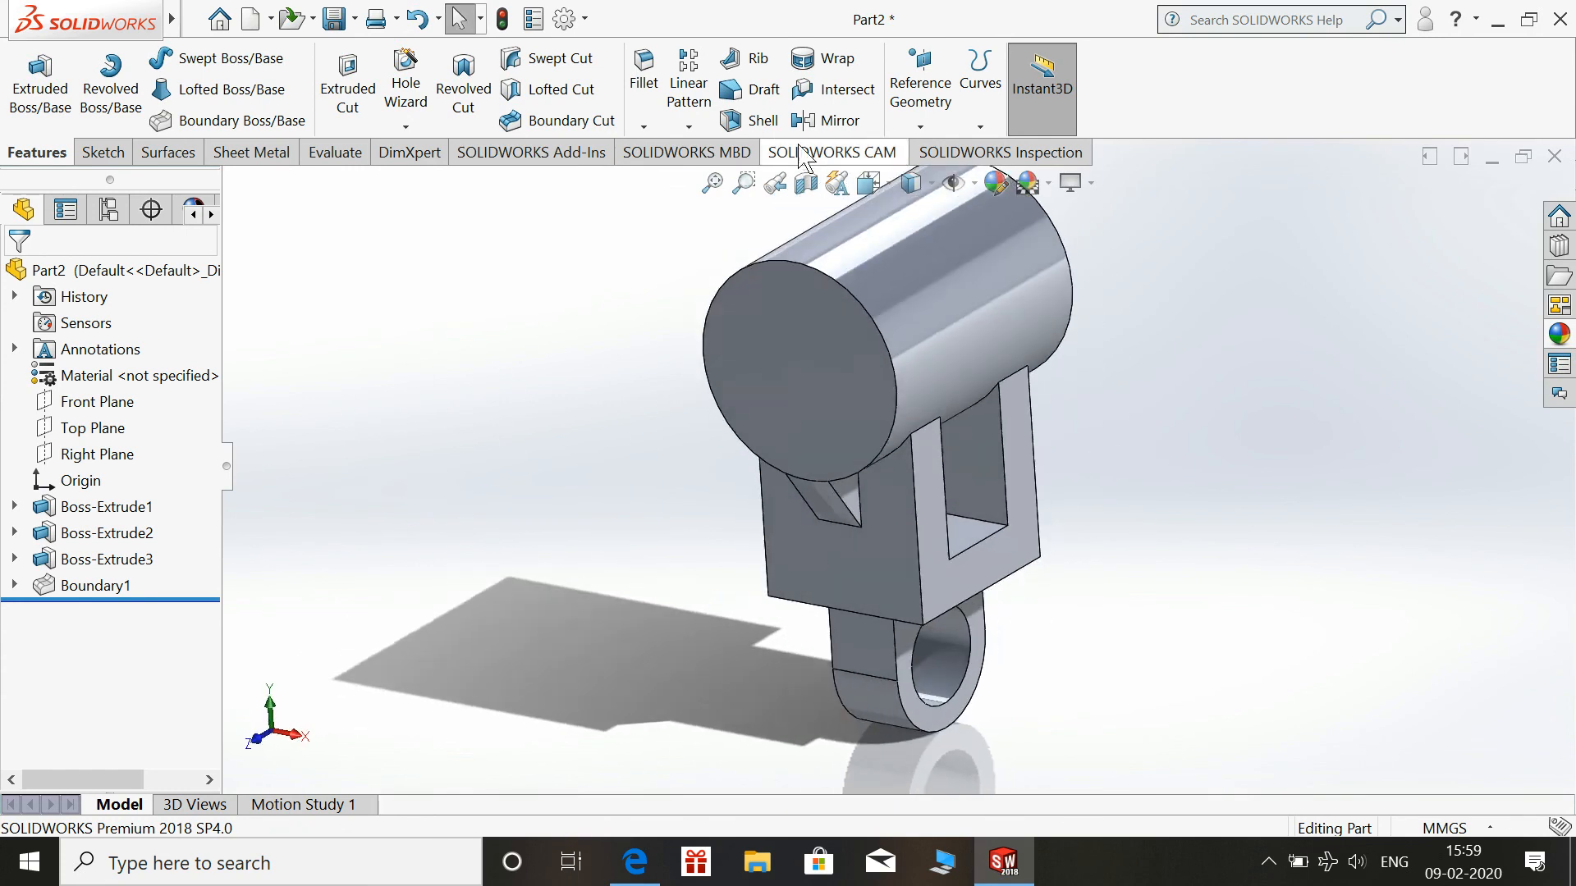
left_click(829, 120)
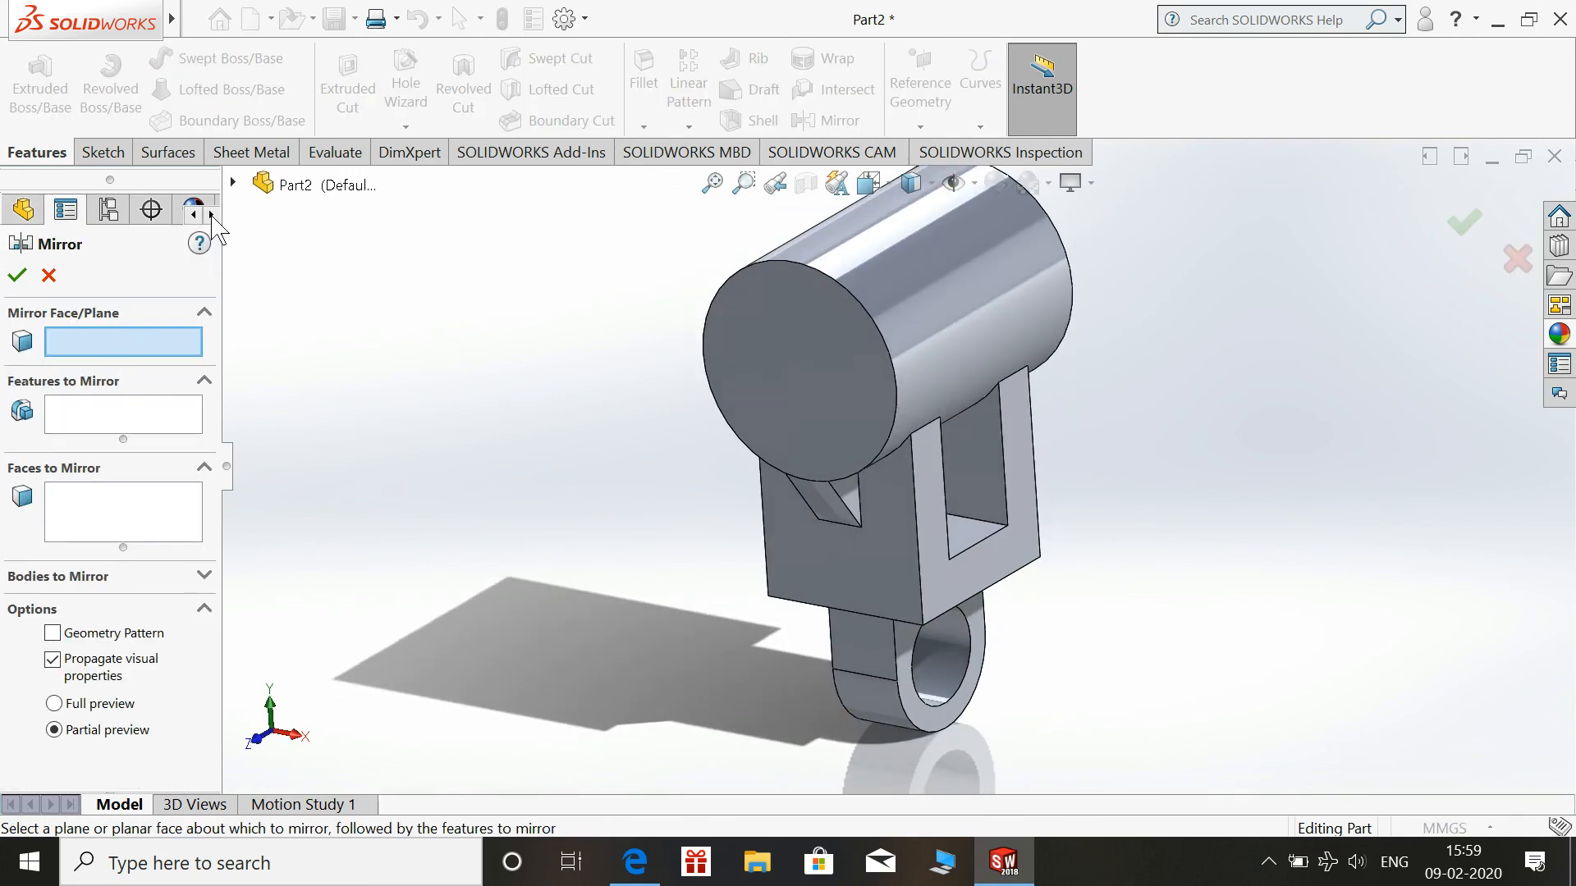
left_click(234, 183)
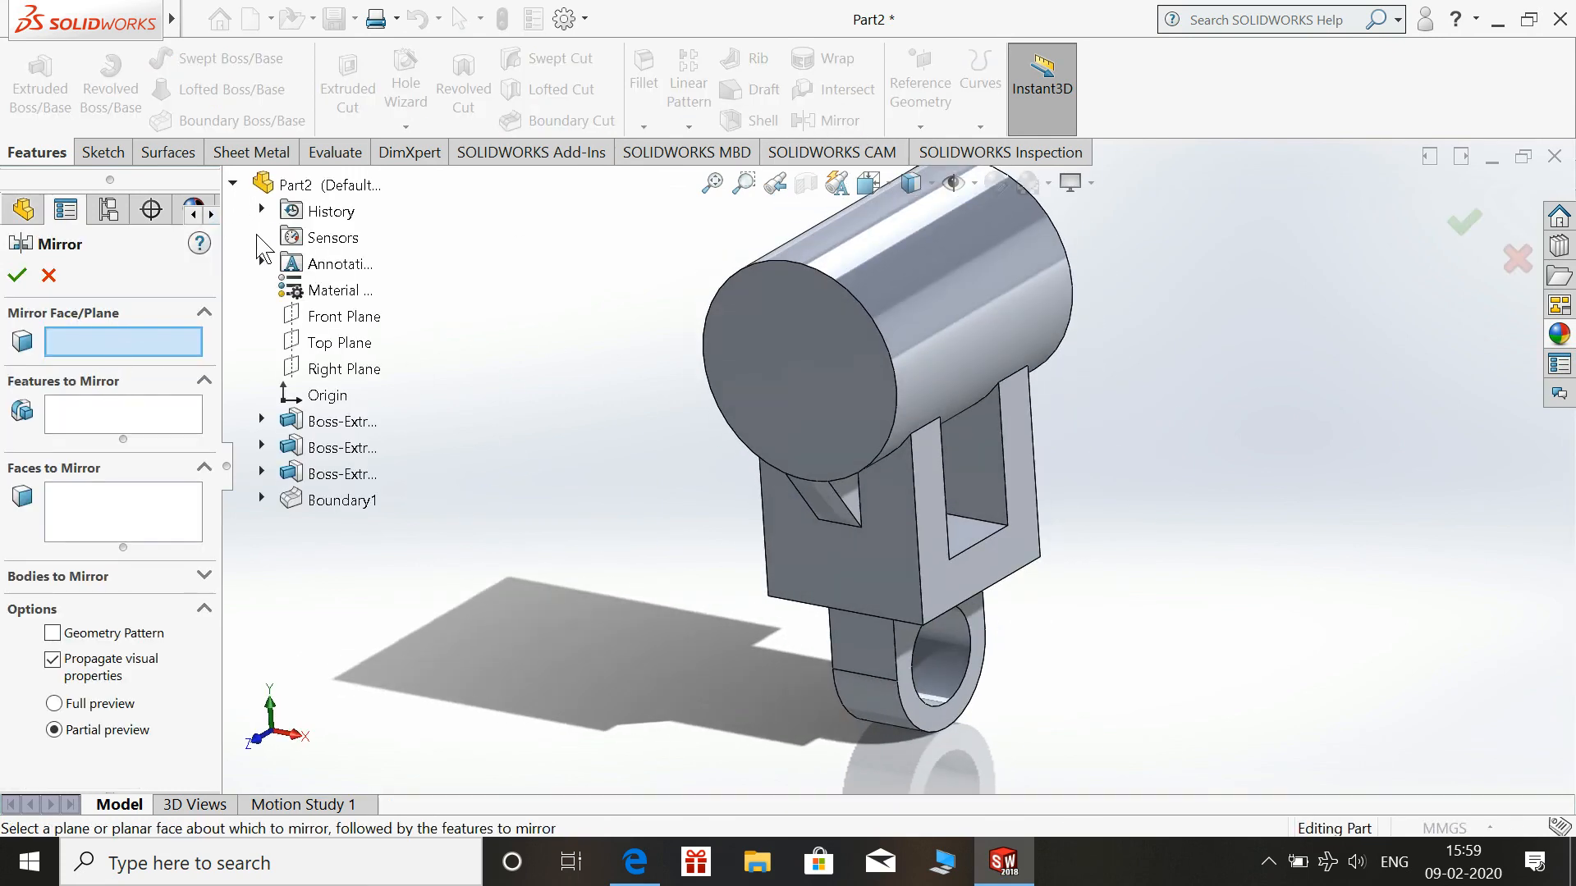
left_click(360, 318)
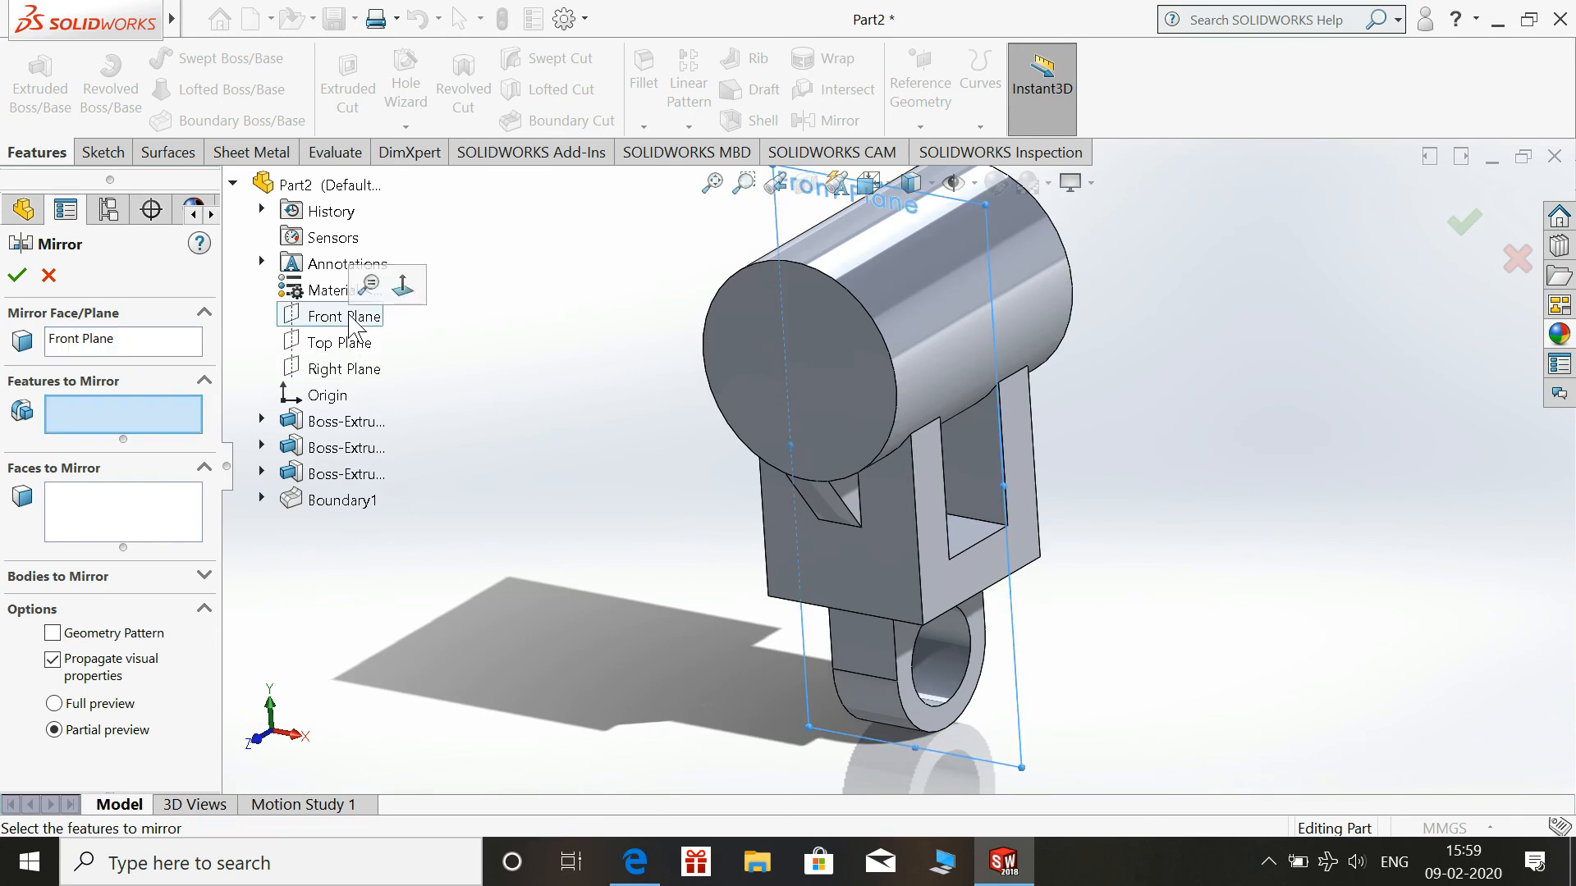
left_click(338, 500)
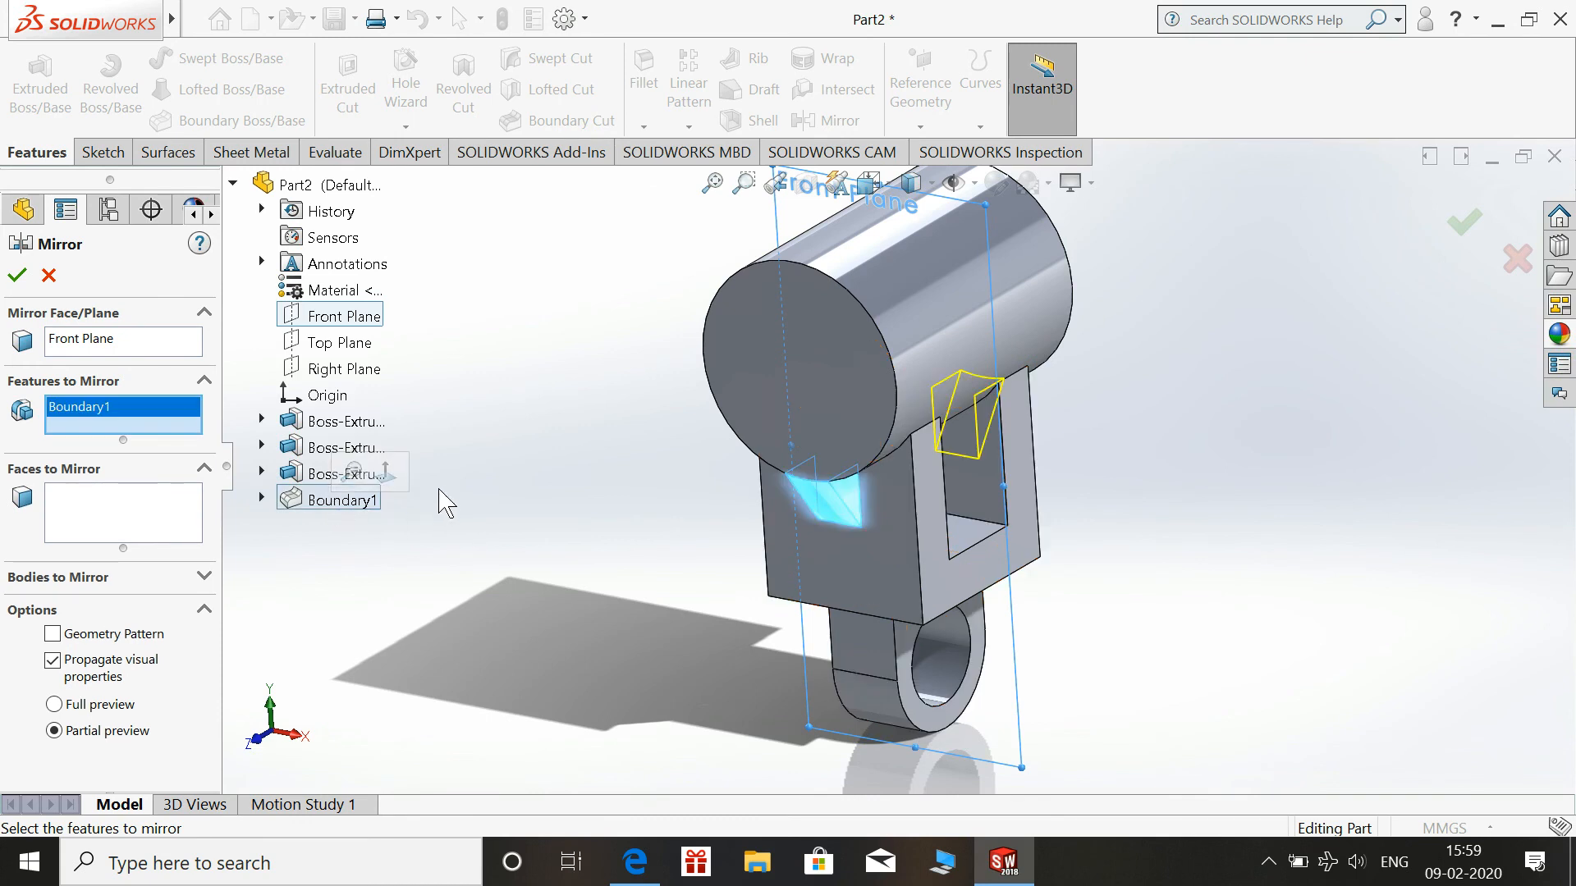
left_click(17, 276)
Start a sketch on the Right Plane and draw a circle about 15 mm in diameter centred on the origin
middle_click_drag(1306, 529, 1190, 390)
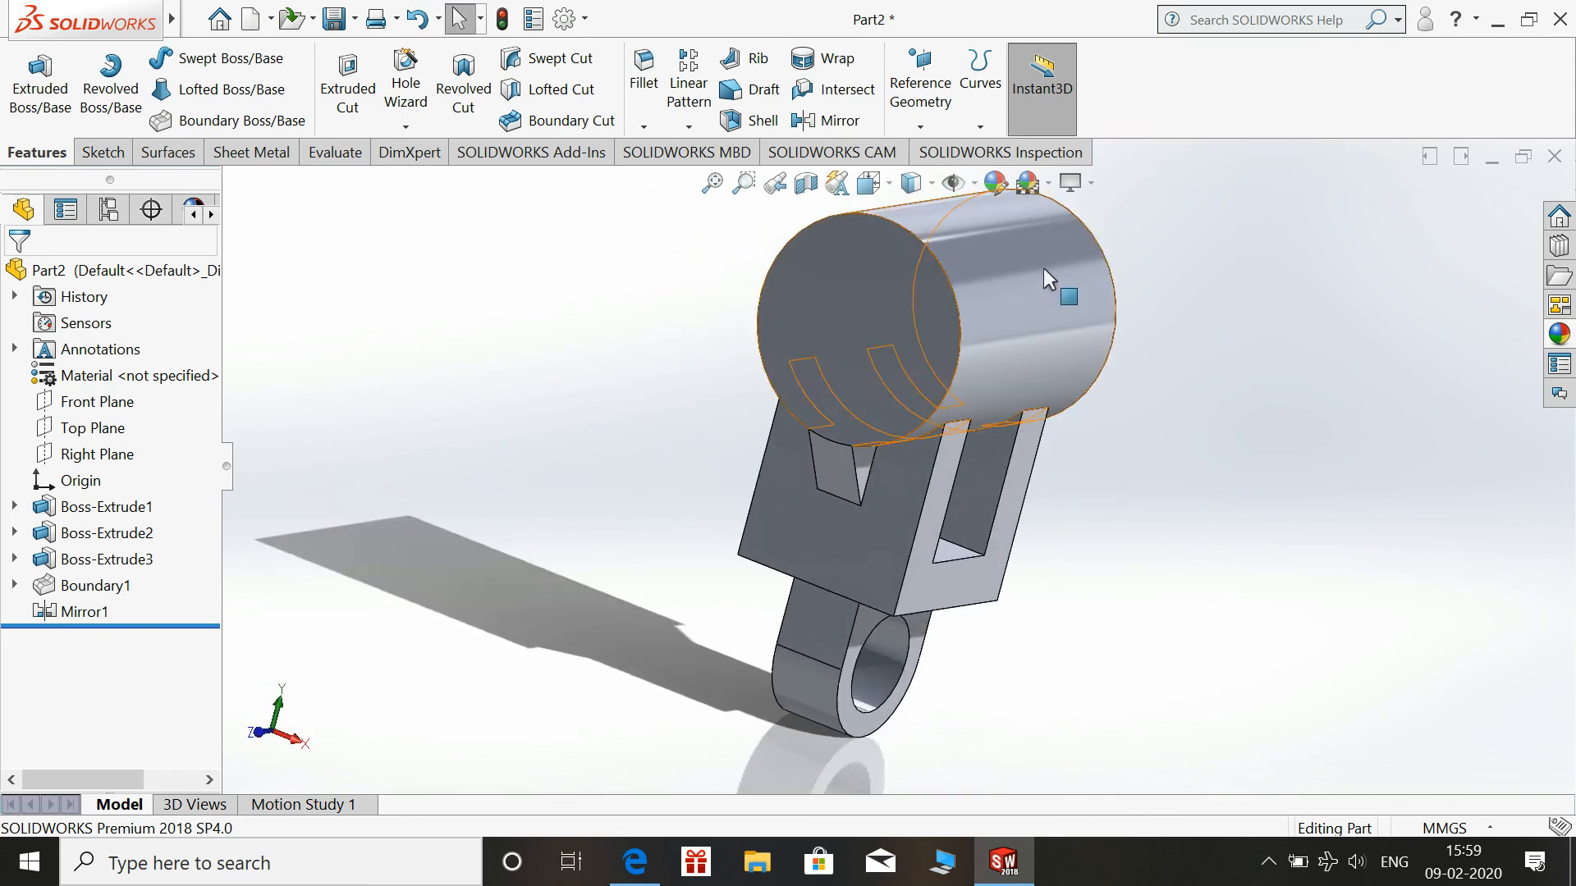
left_click(92, 456)
left_click(107, 420)
key("space")
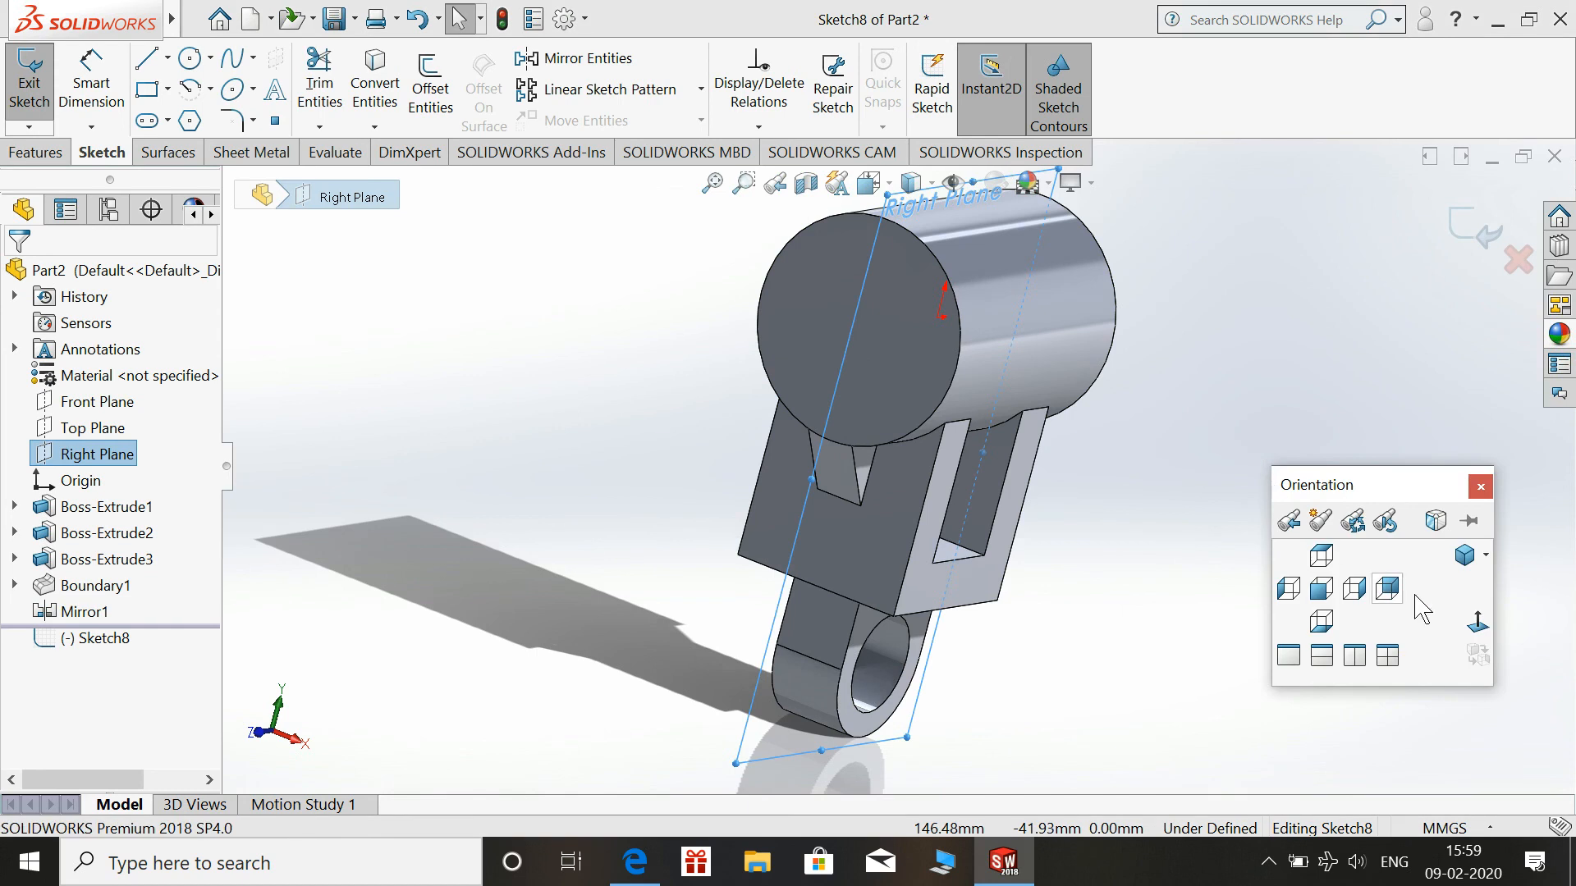
left_click(1386, 589)
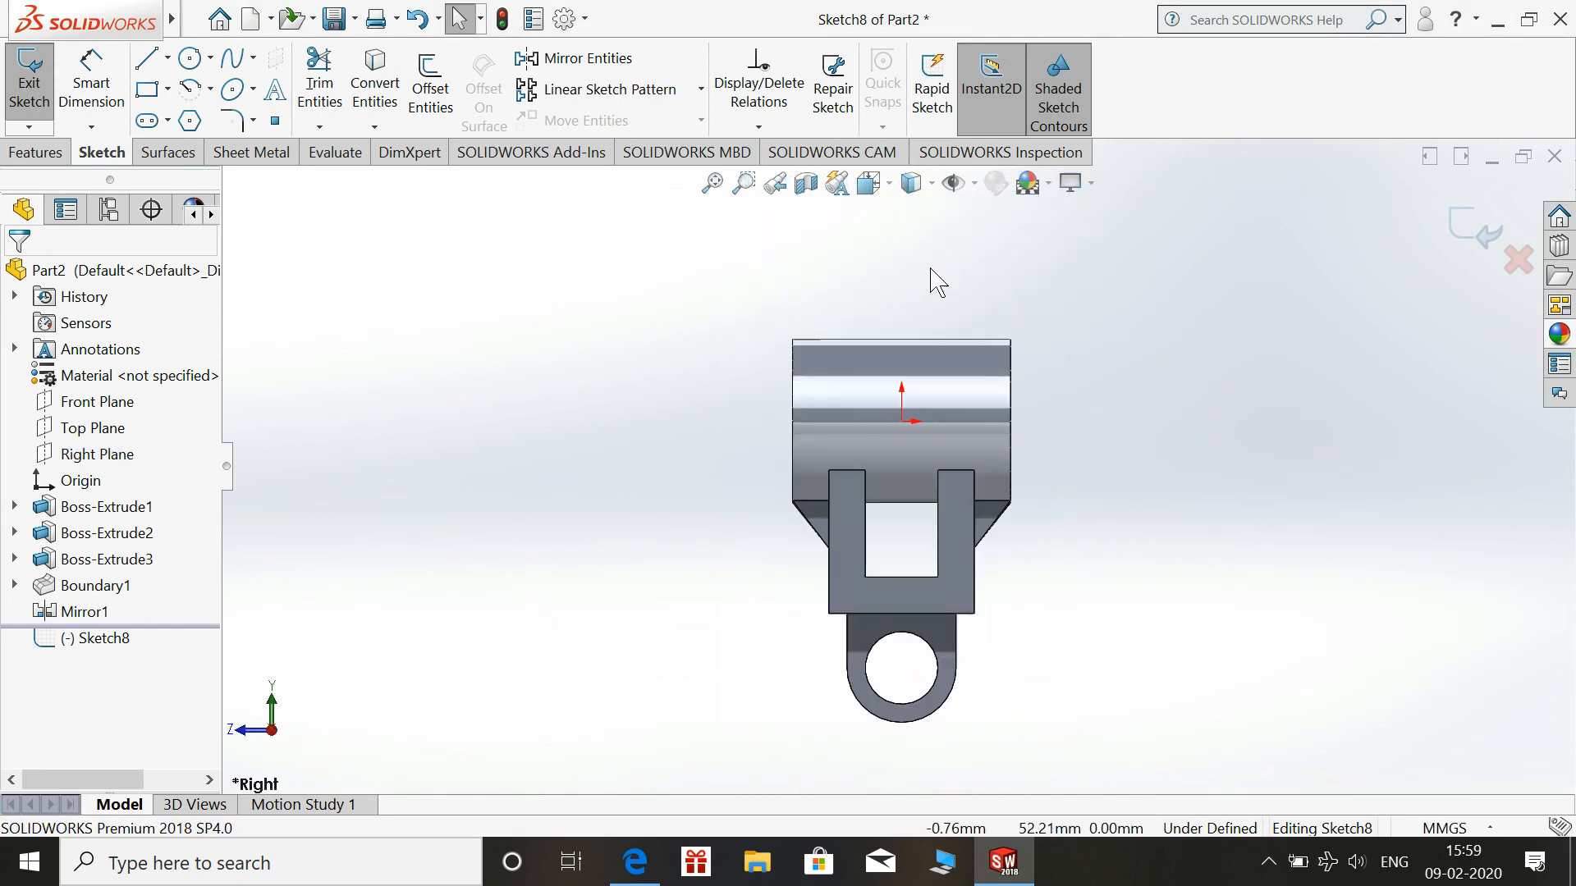
left_click(191, 59)
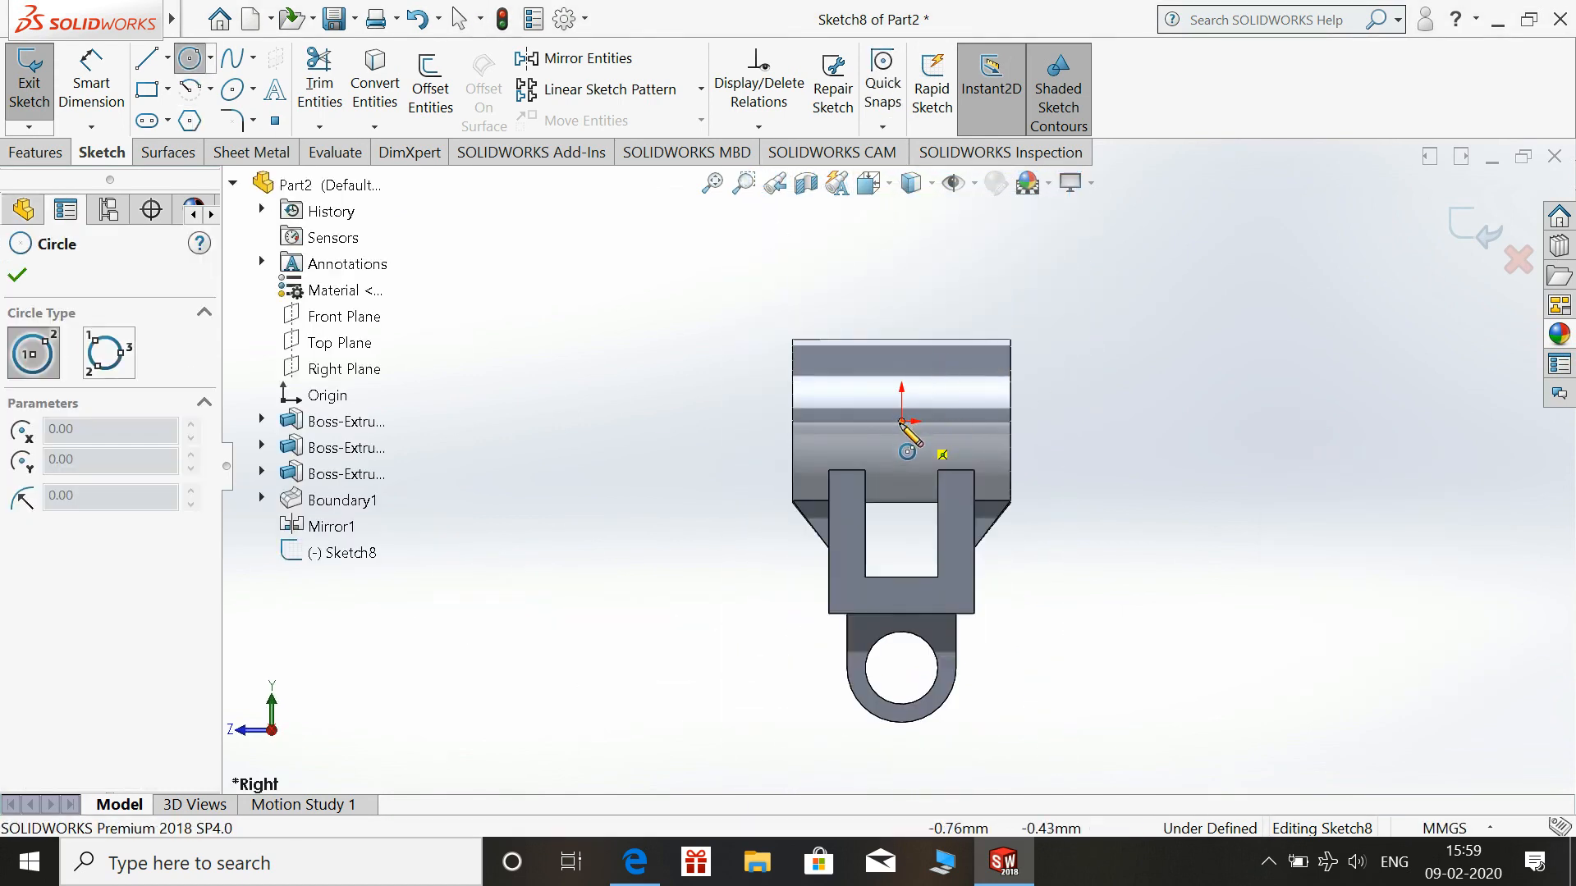
left_click(901, 421)
left_click(901, 450)
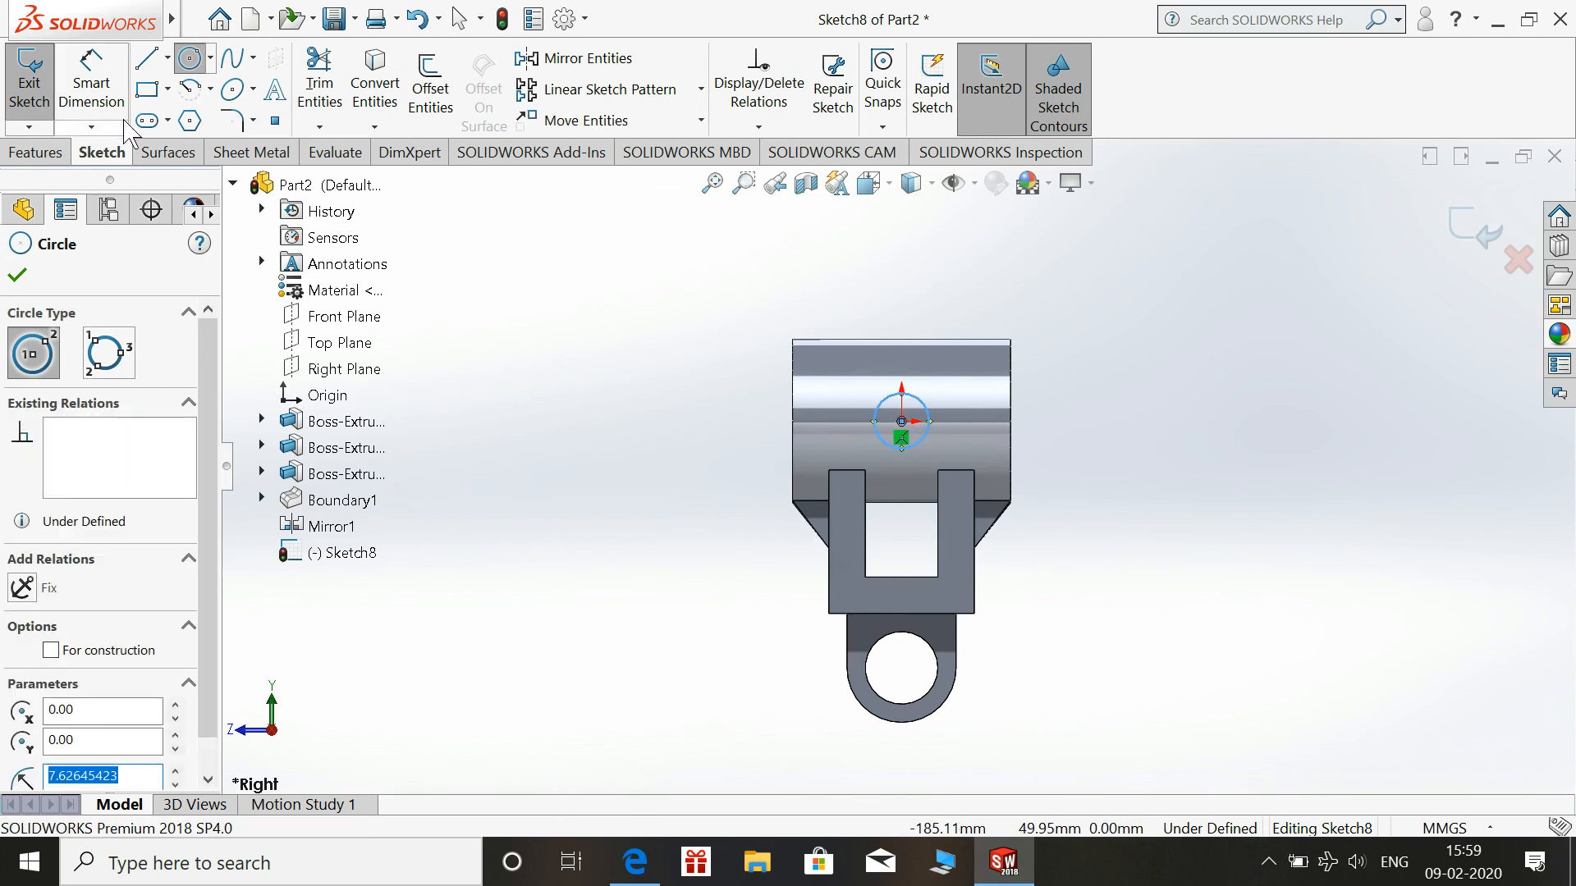
key("Escape")
Dimension the circle's diameter to 10 mm and close the sketch
left_click(917, 403)
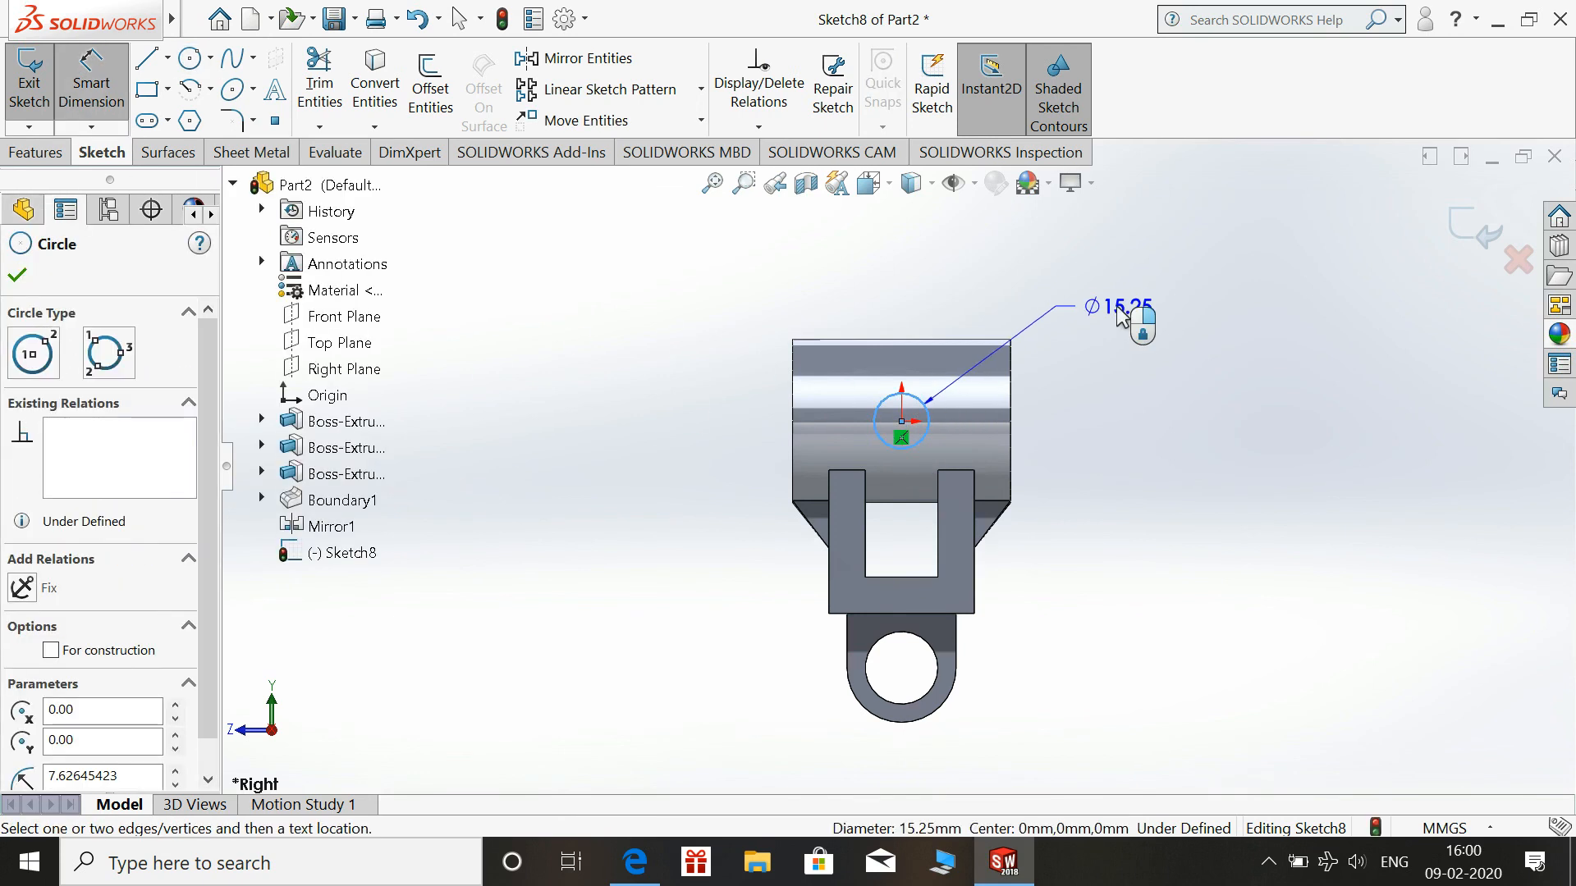
left_click(1059, 303)
type("10")
key("Return")
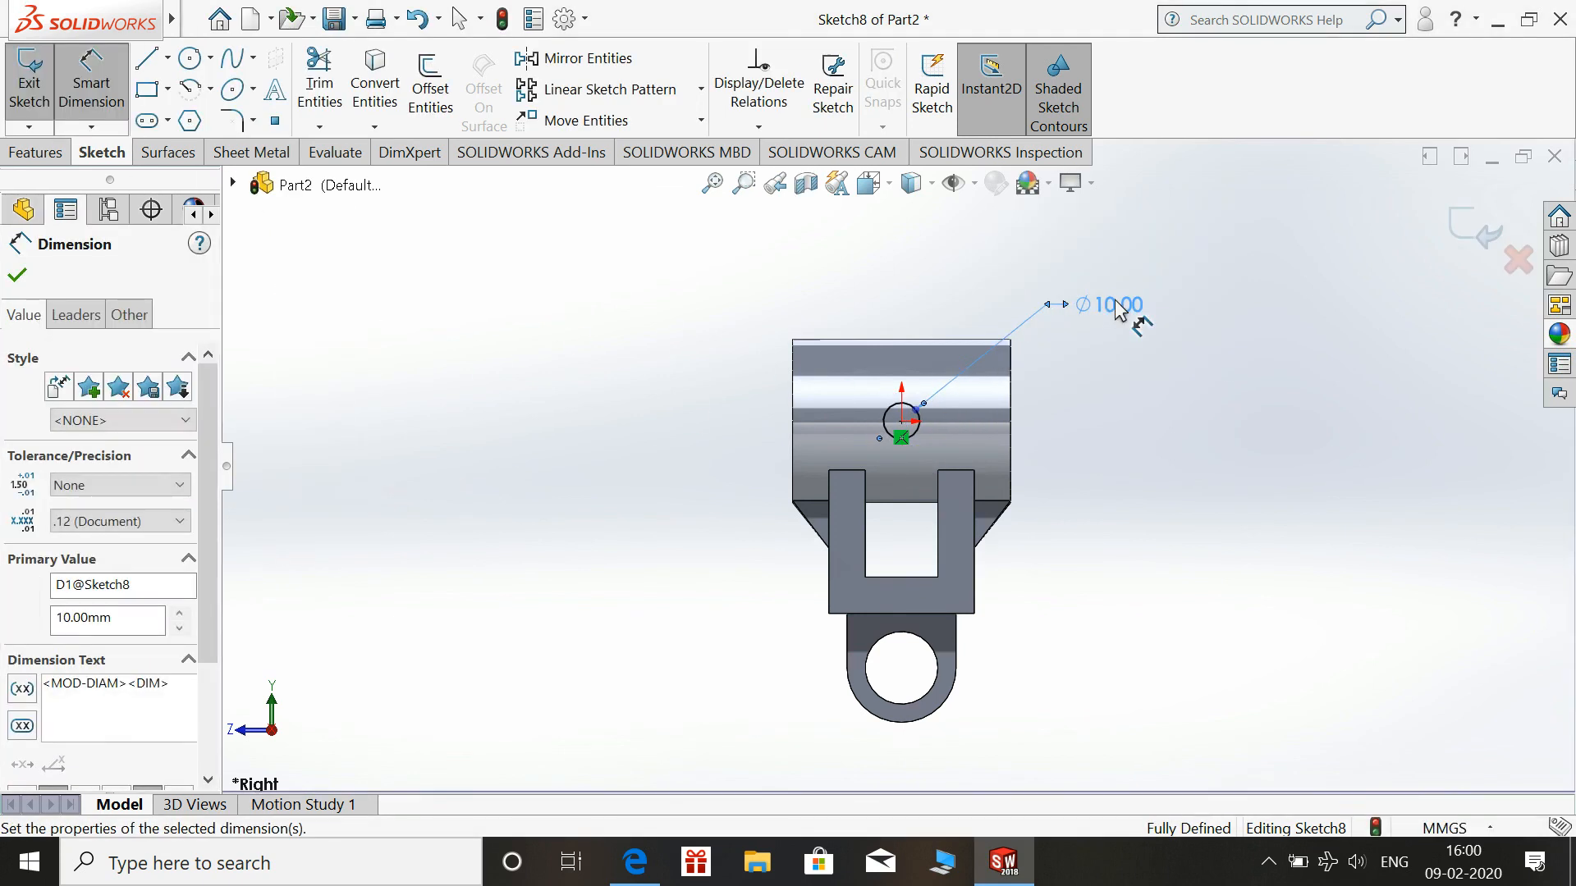
key("Escape")
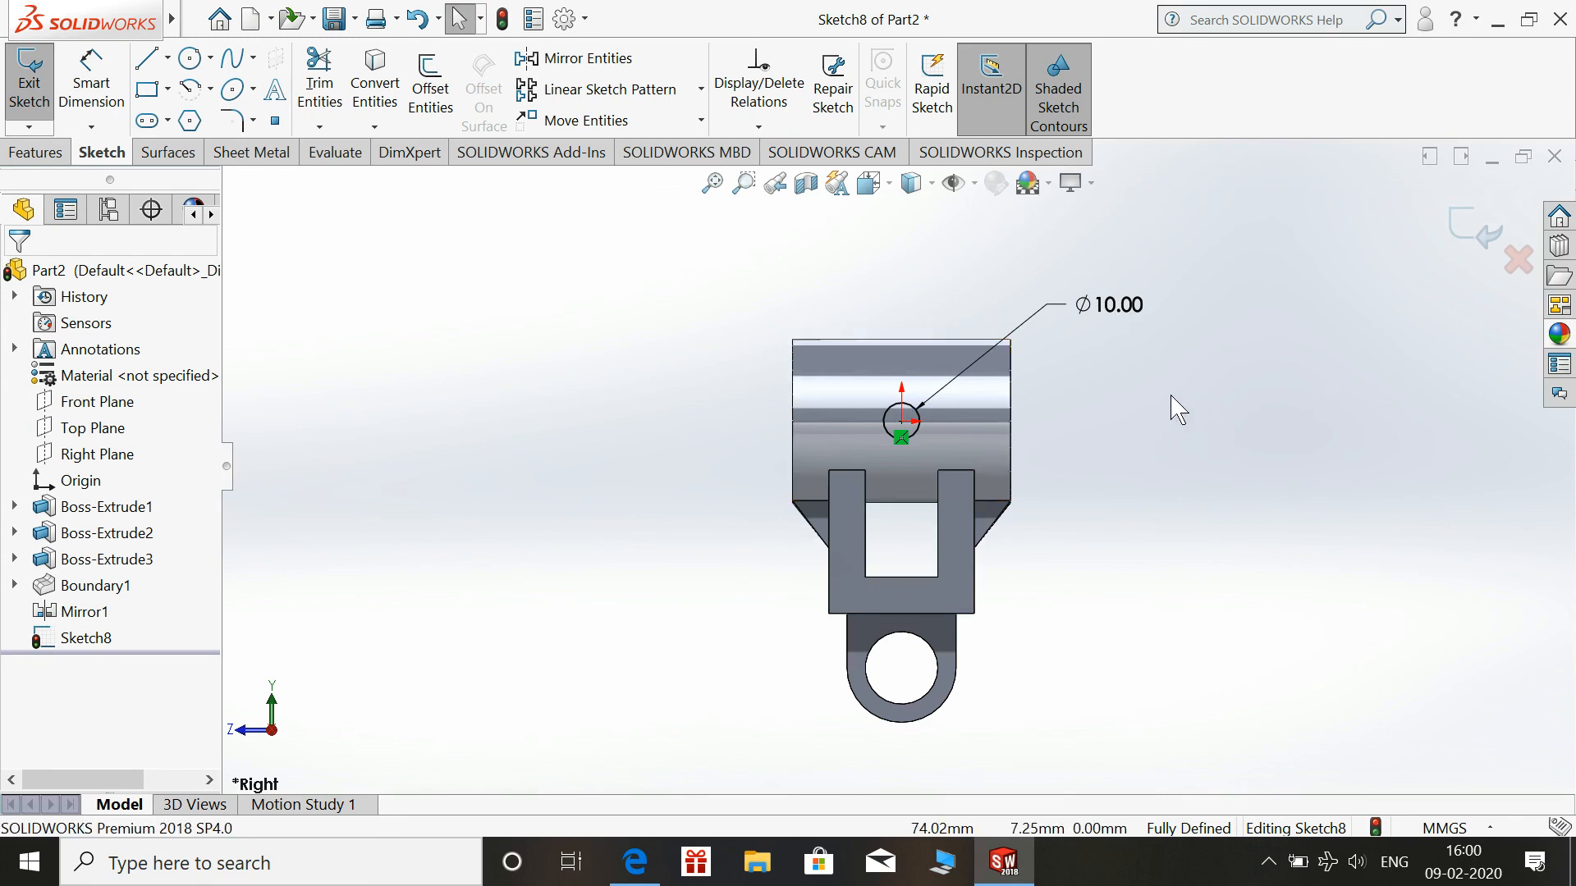
left_click(31, 91)
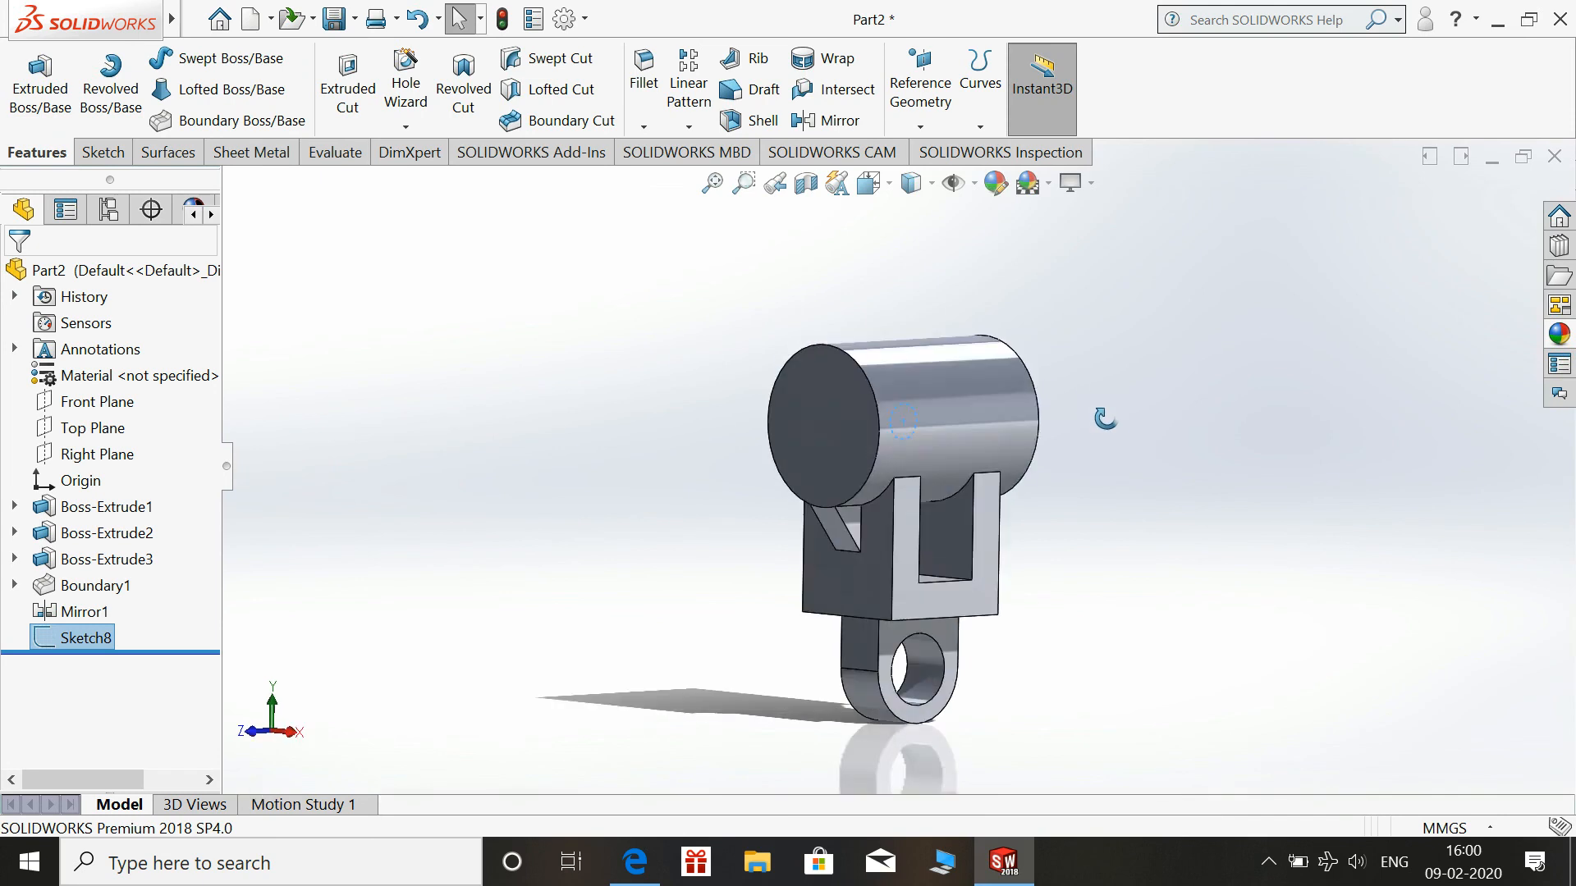
Extrude-cut the circle through the cylinder in both directions from the sketch plane, with a blind depth of 70.5 mm in Direction 1
left_click(351, 78)
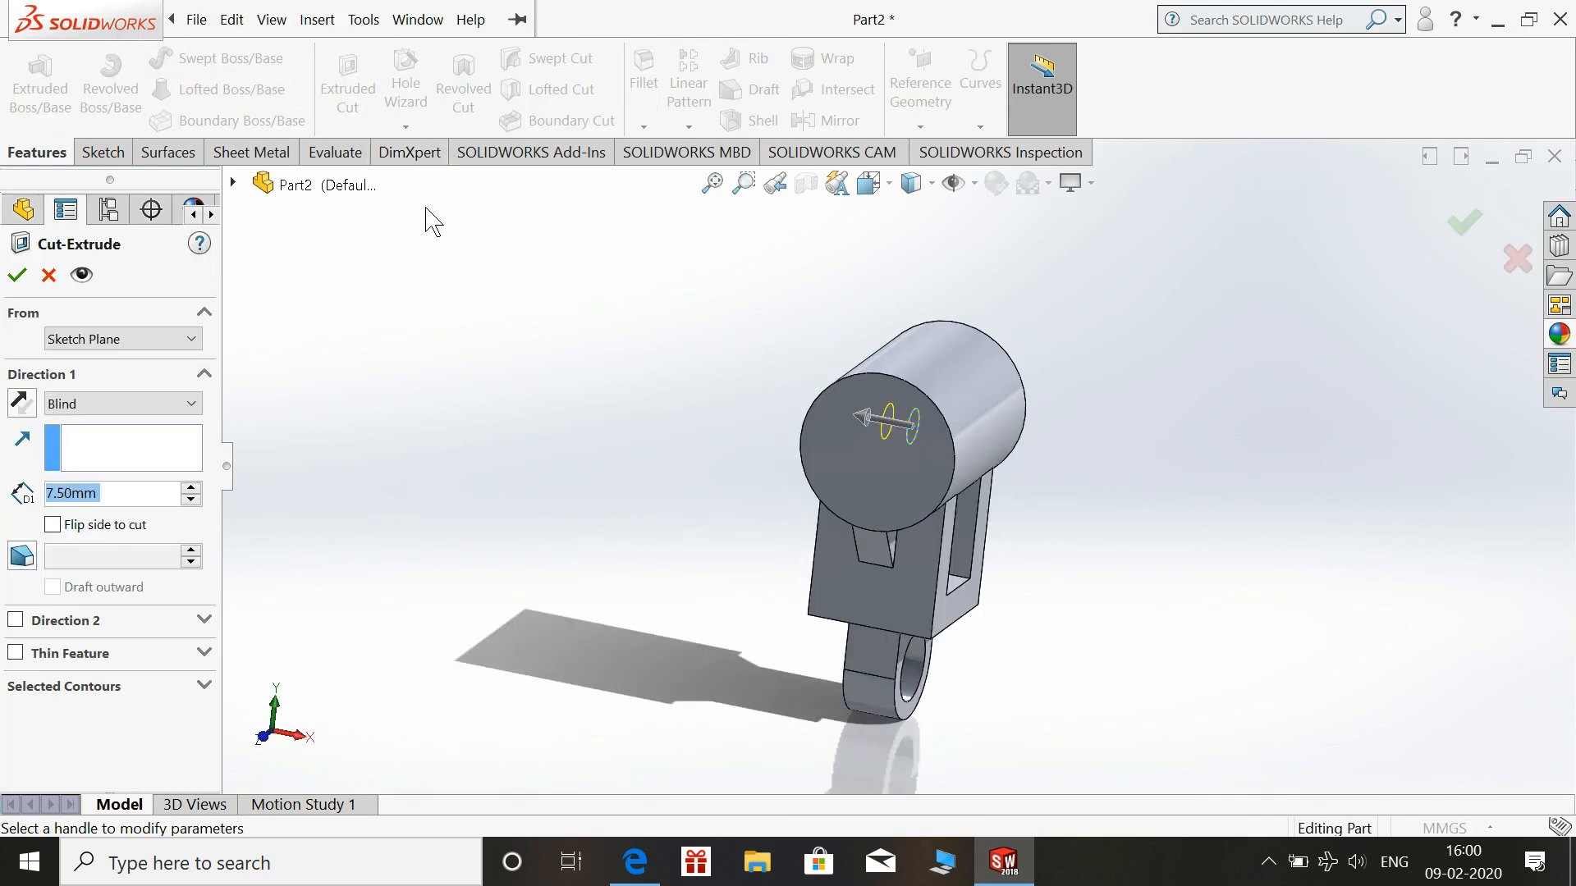
left_click_drag(862, 421, 671, 420)
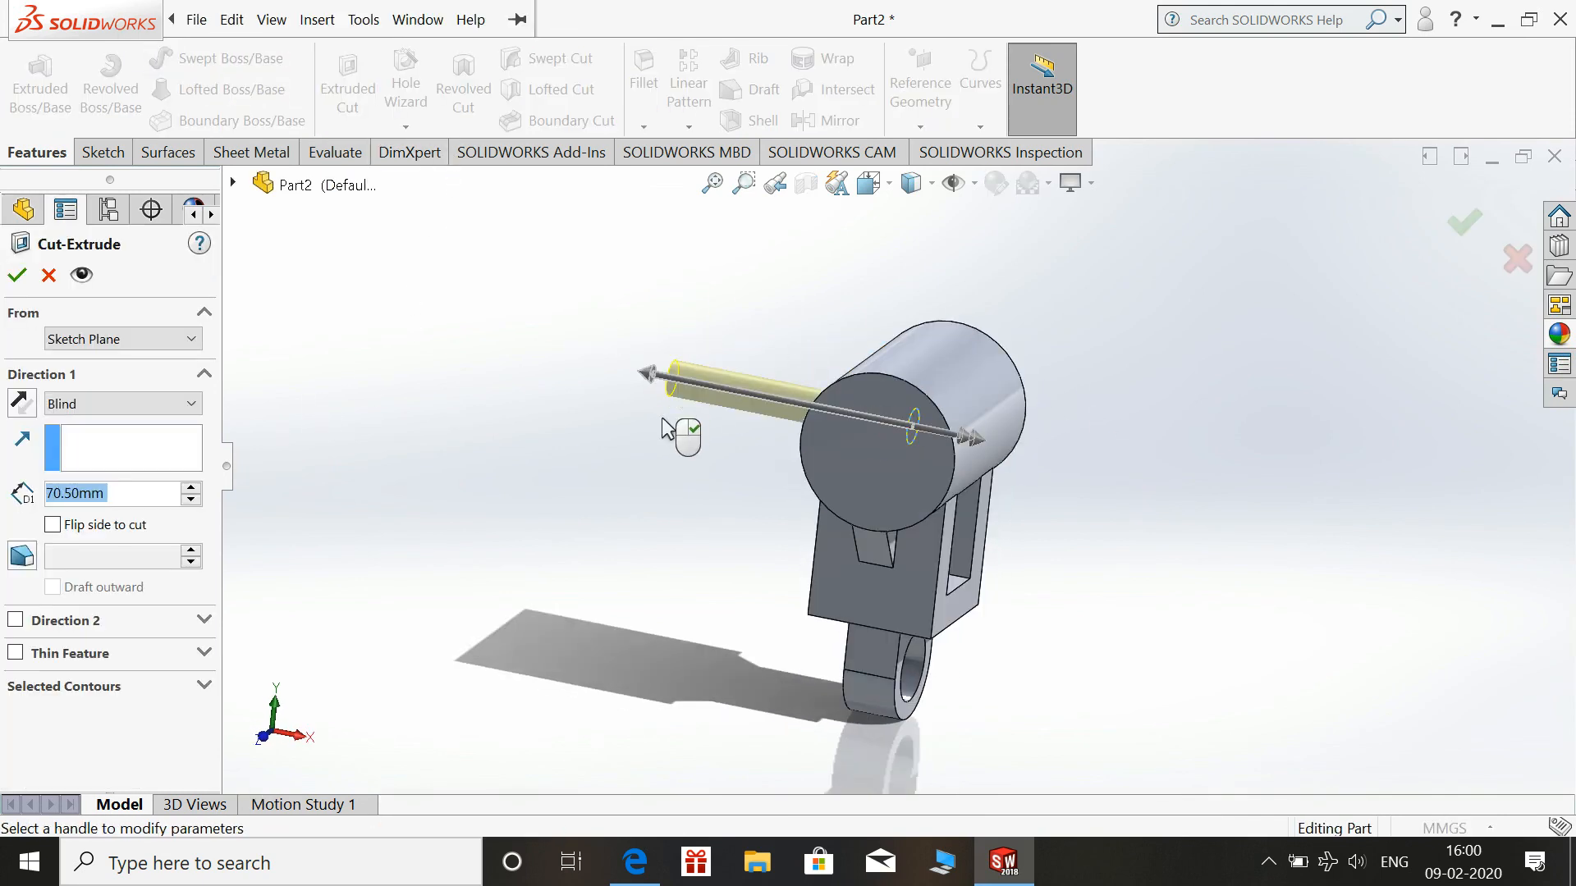
left_click_drag(993, 461, 1137, 471)
mouse_move(629, 519)
middle_mouse_down()
mouse_move(503, 553)
mouse_move(633, 519)
middle_mouse_up()
left_click(17, 274)
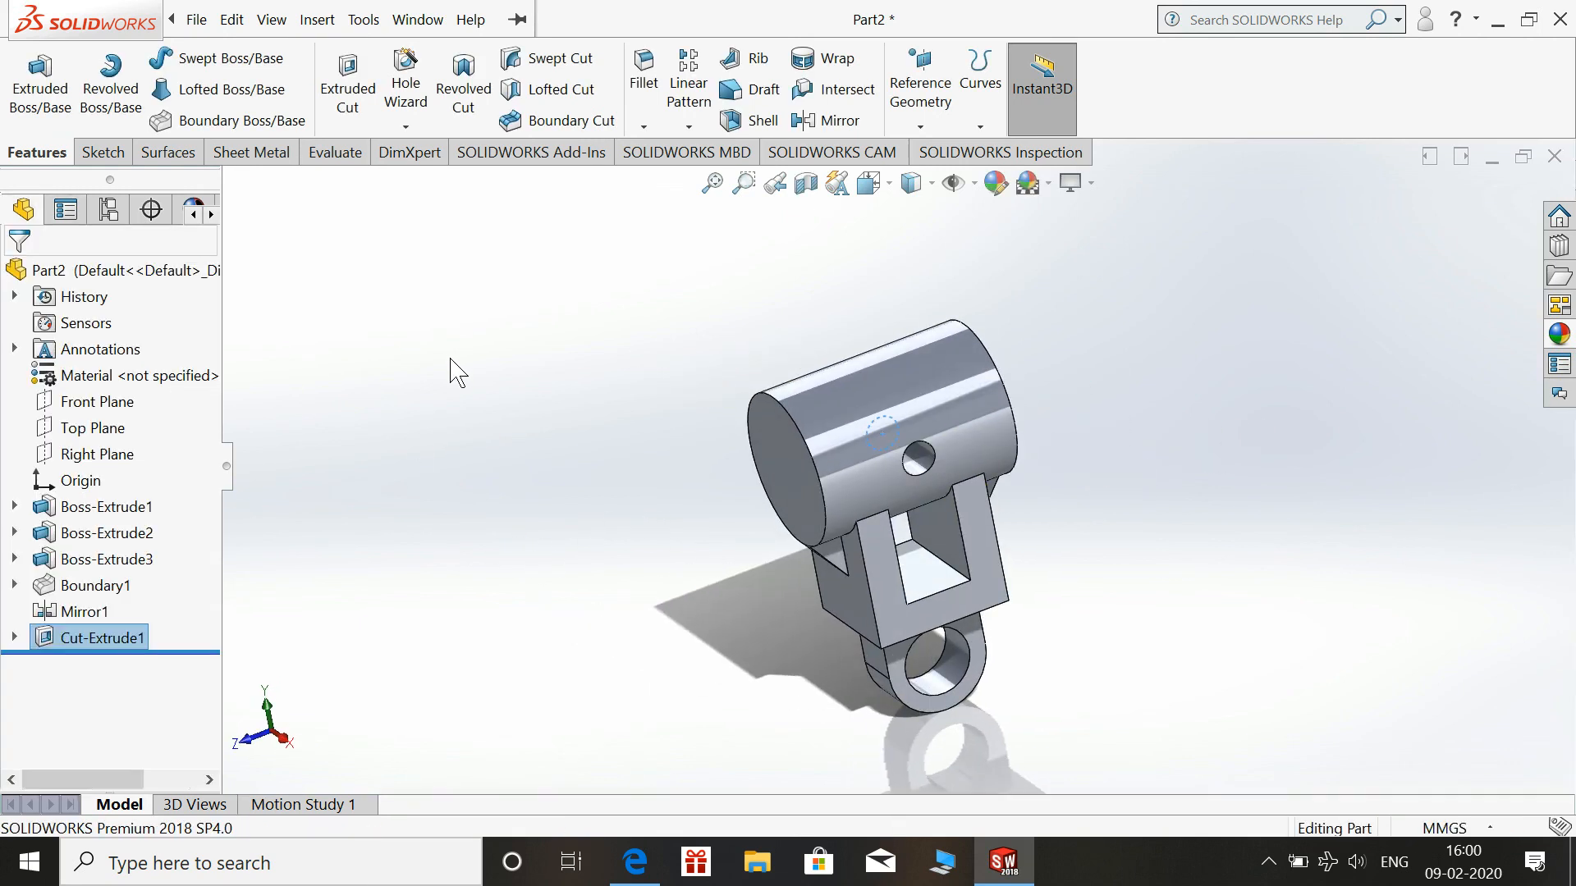
middle_click_drag(520, 386, 513, 558)
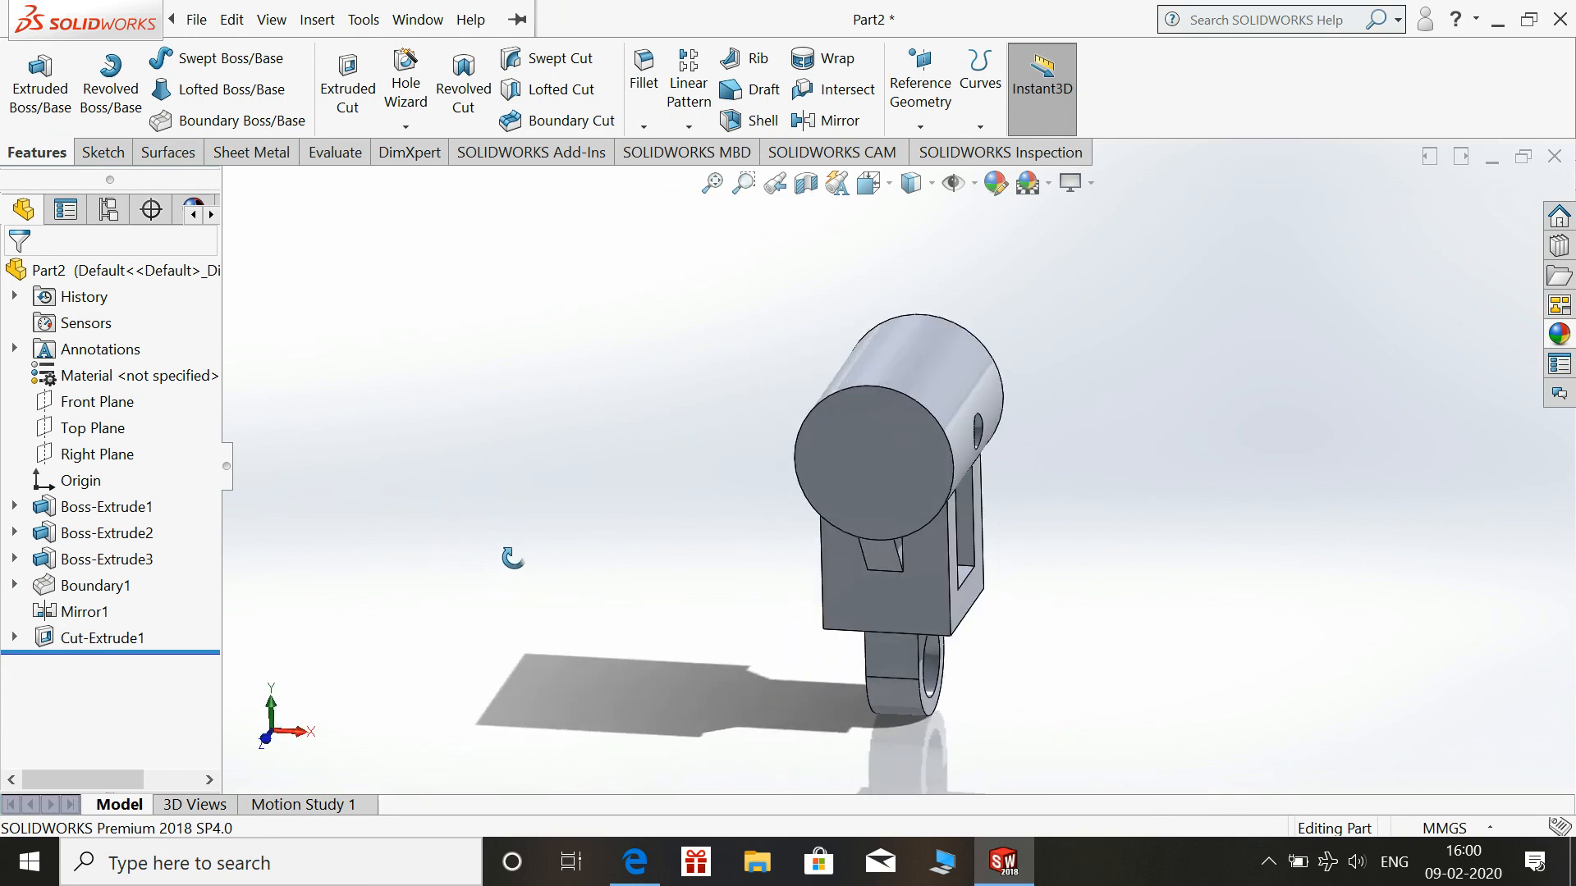
Start a sketch on the cylinder's front end face, check the bore size in the PDF drawing, and draw a circle about 23 mm in diameter on the origin
left_click(861, 449)
left_click(953, 392)
key("space")
left_click(1428, 548)
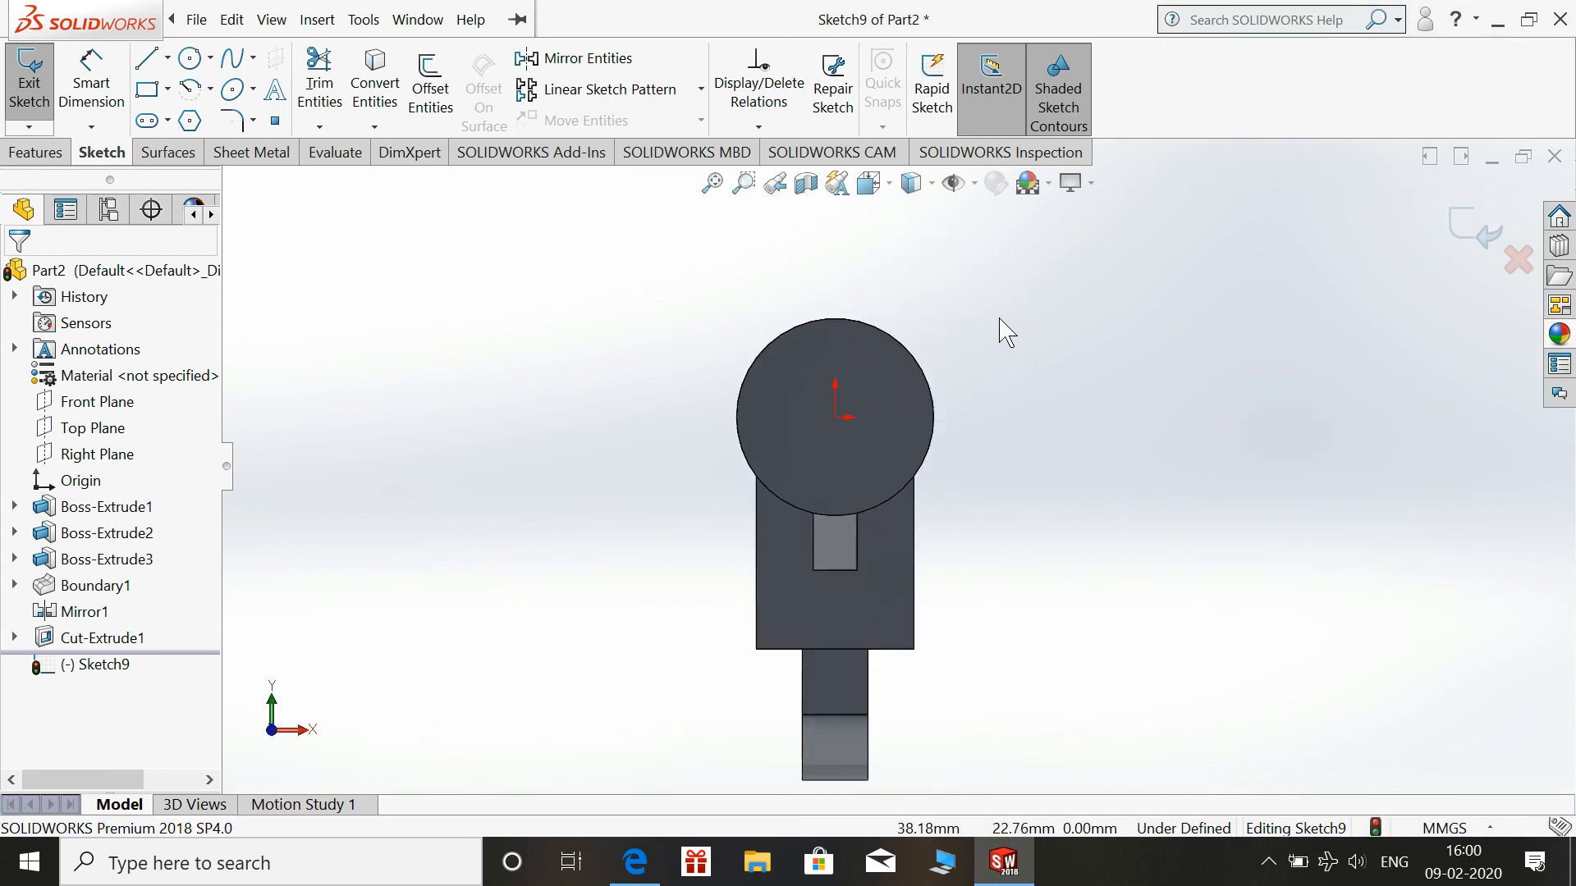
left_click(636, 858)
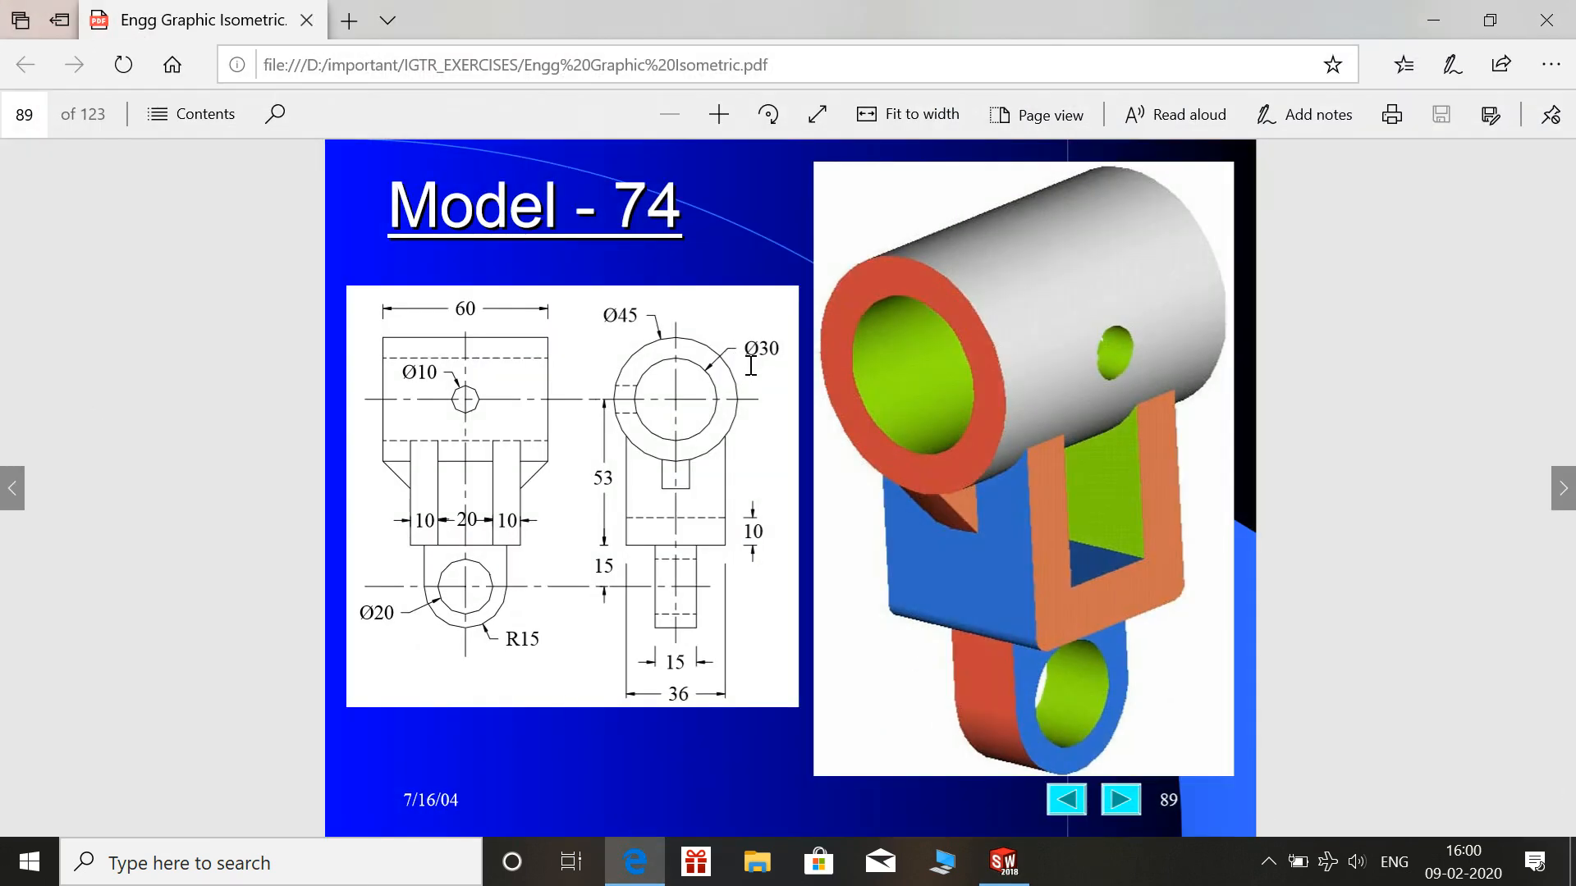
left_click(636, 857)
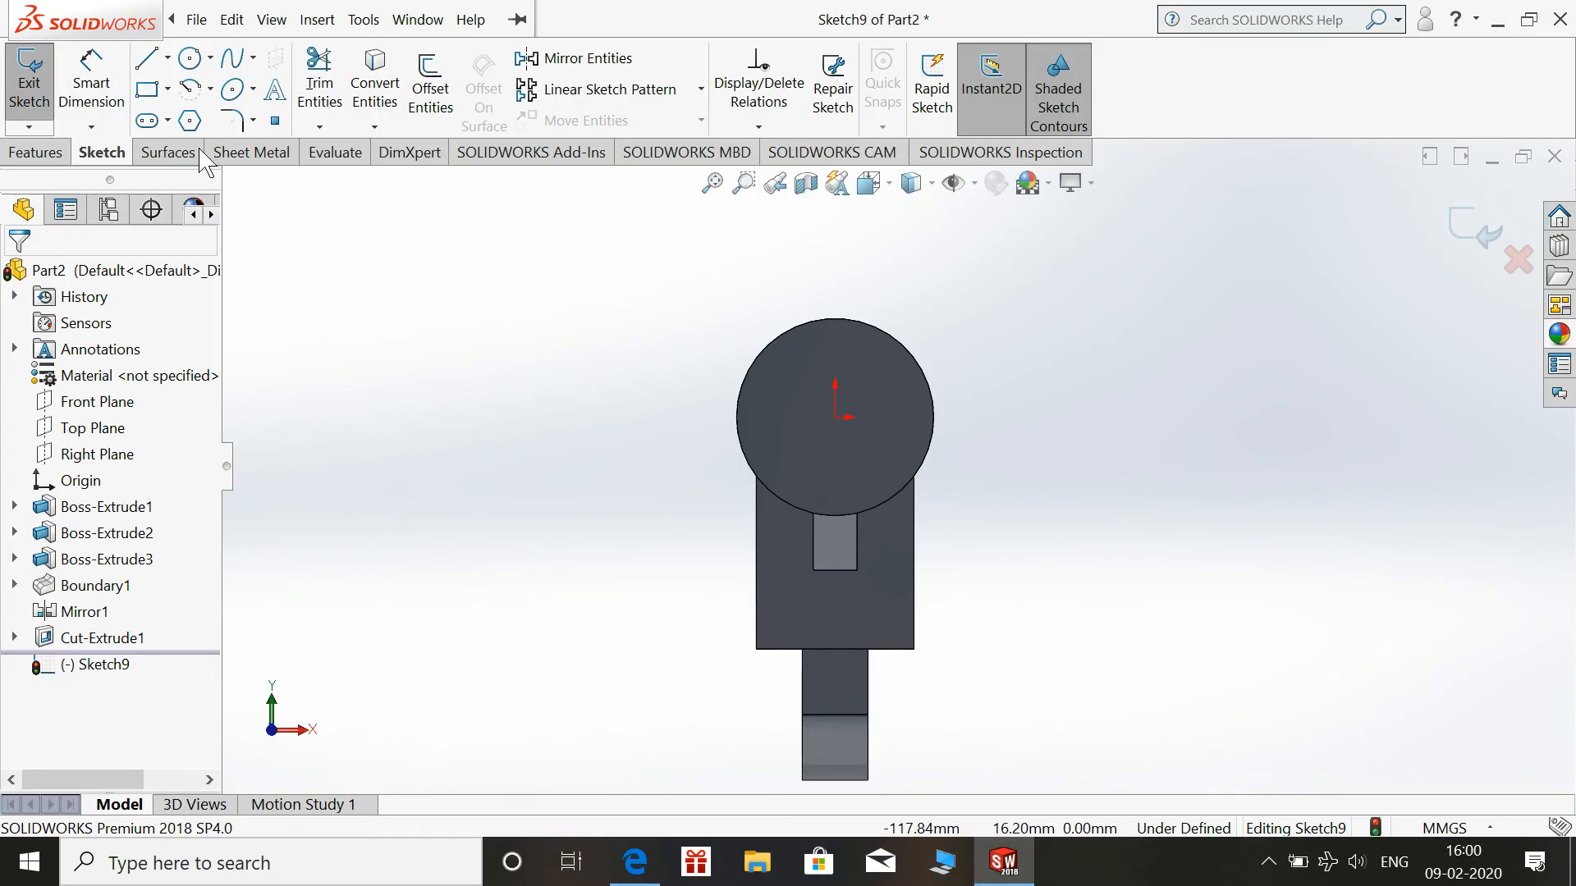
left_click(189, 58)
left_click_drag(835, 417, 870, 452)
Dimension the circle's diameter to 30 mm and close the sketch
left_click(91, 82)
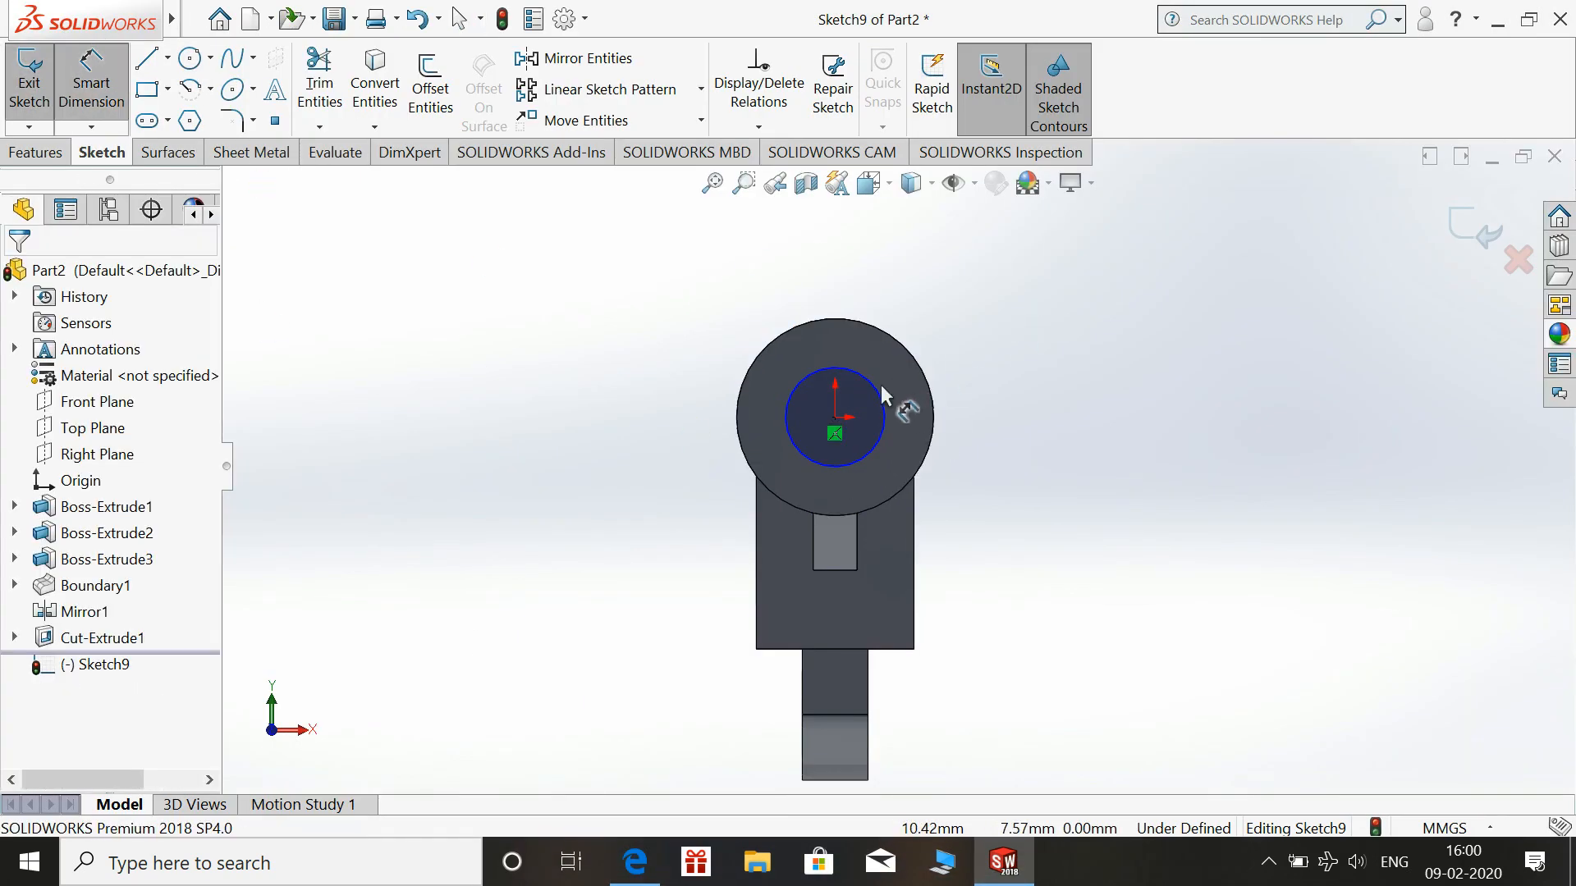
left_click(1019, 338)
type("30")
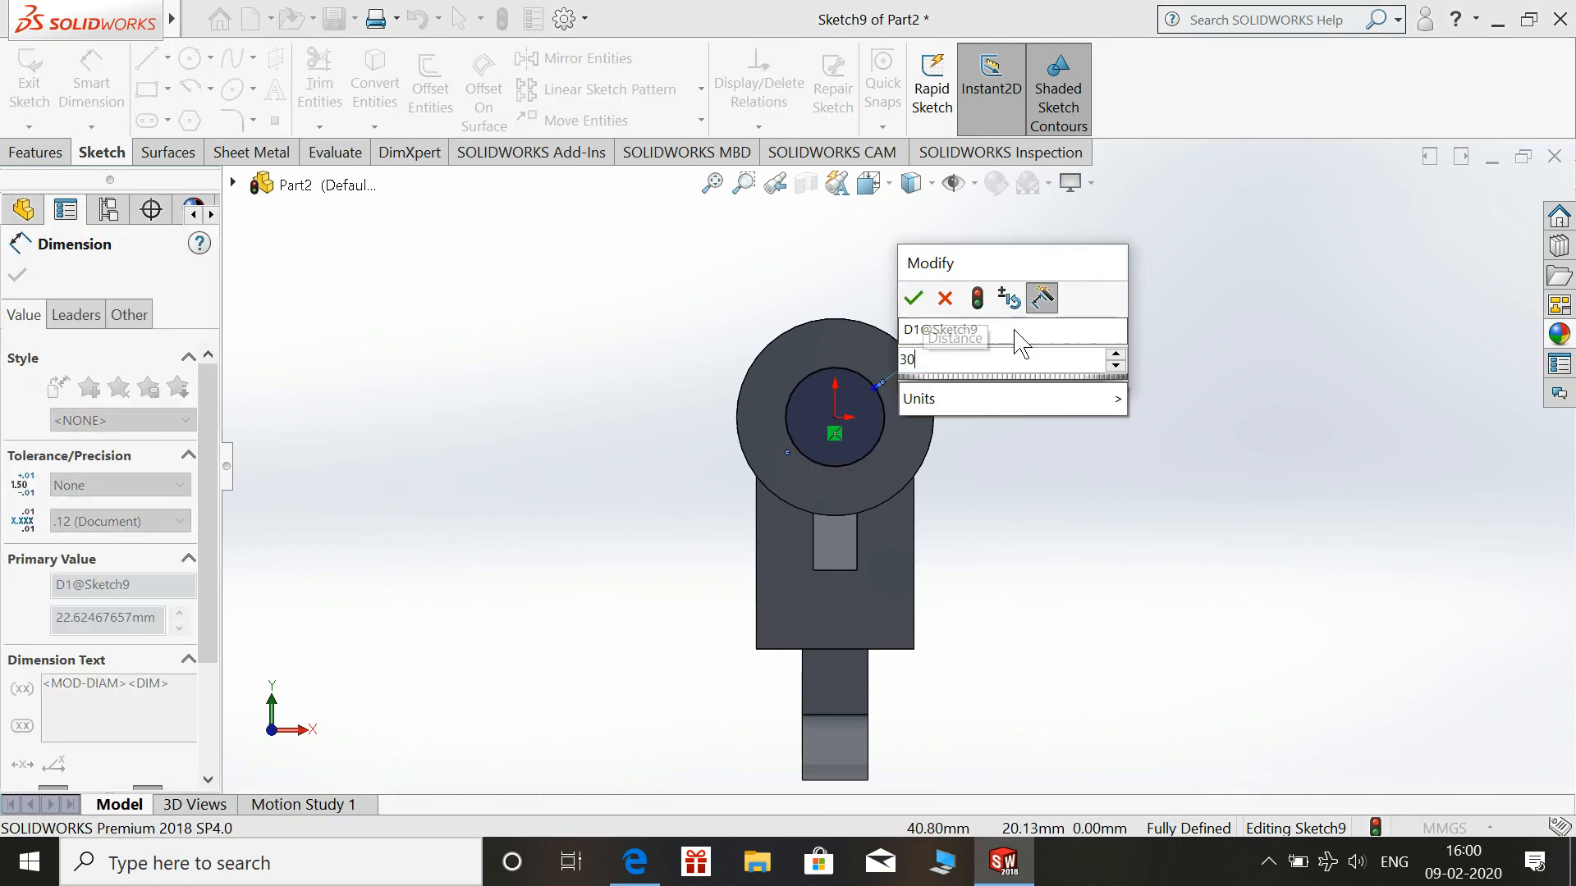
key("Return")
key("Escape")
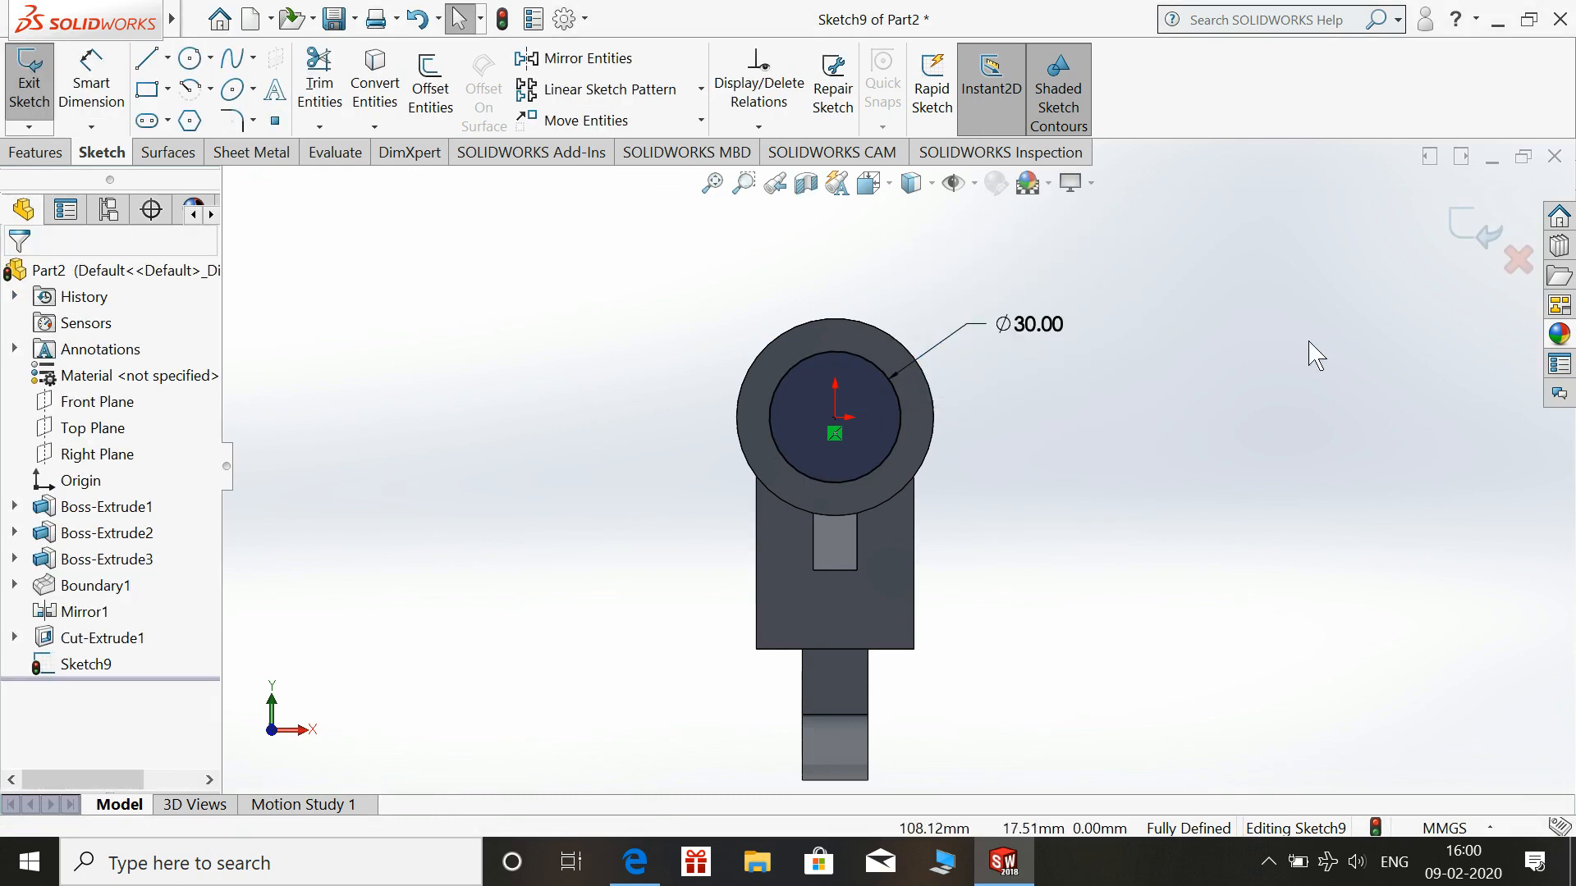
left_click(1476, 235)
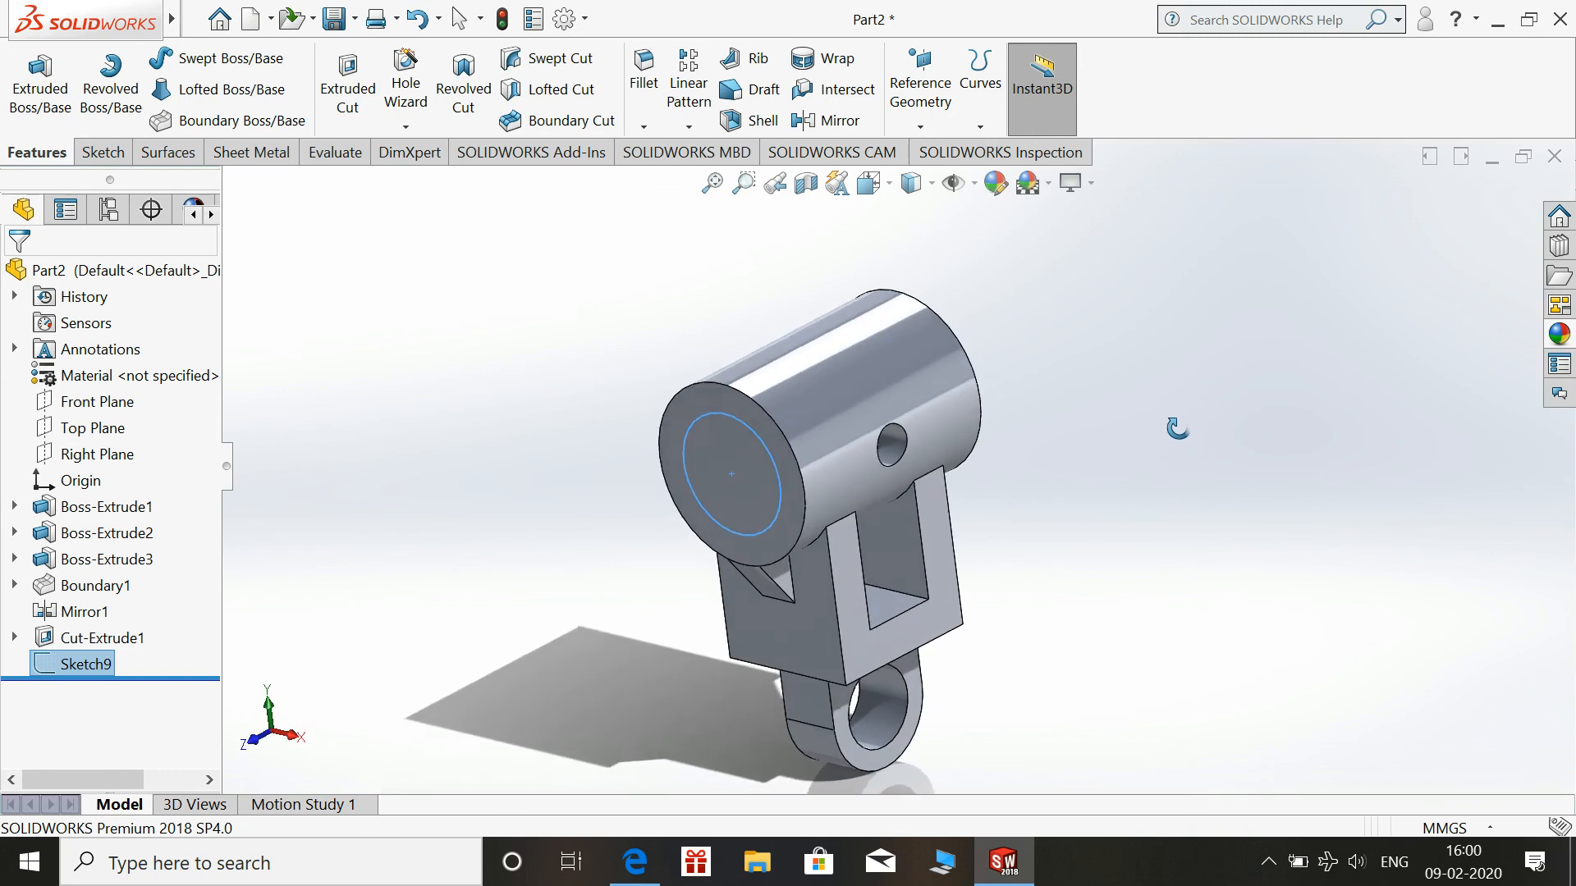
Extrude-cut the 30 mm circle through the full length of the cylinder, extending the blind depth beyond the far end face
left_click(348, 80)
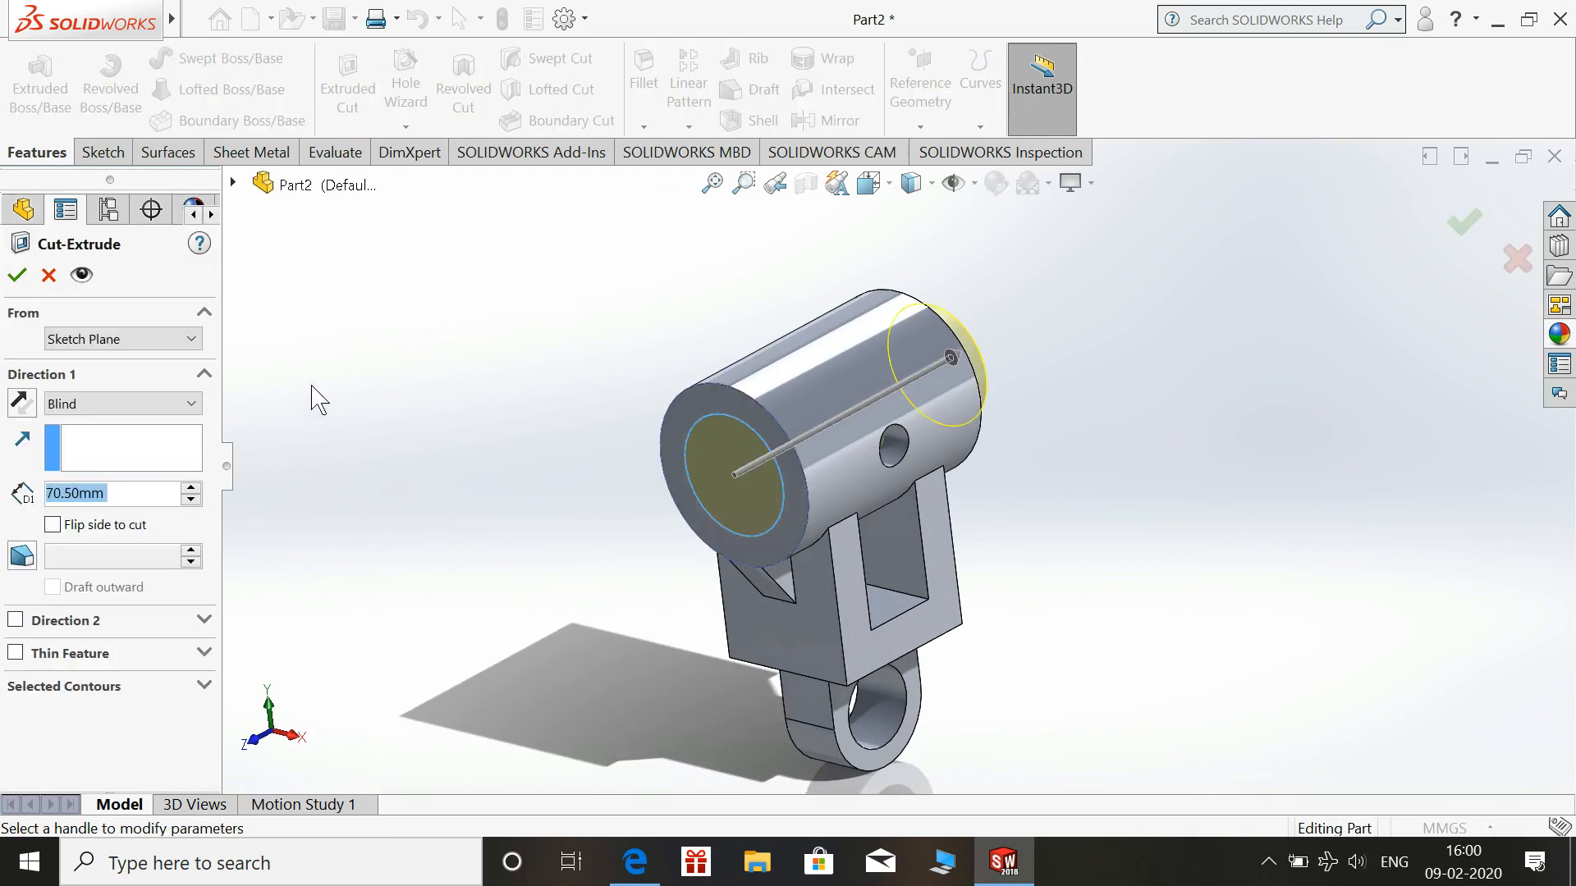
left_click_drag(941, 358, 1046, 306)
left_click(16, 275)
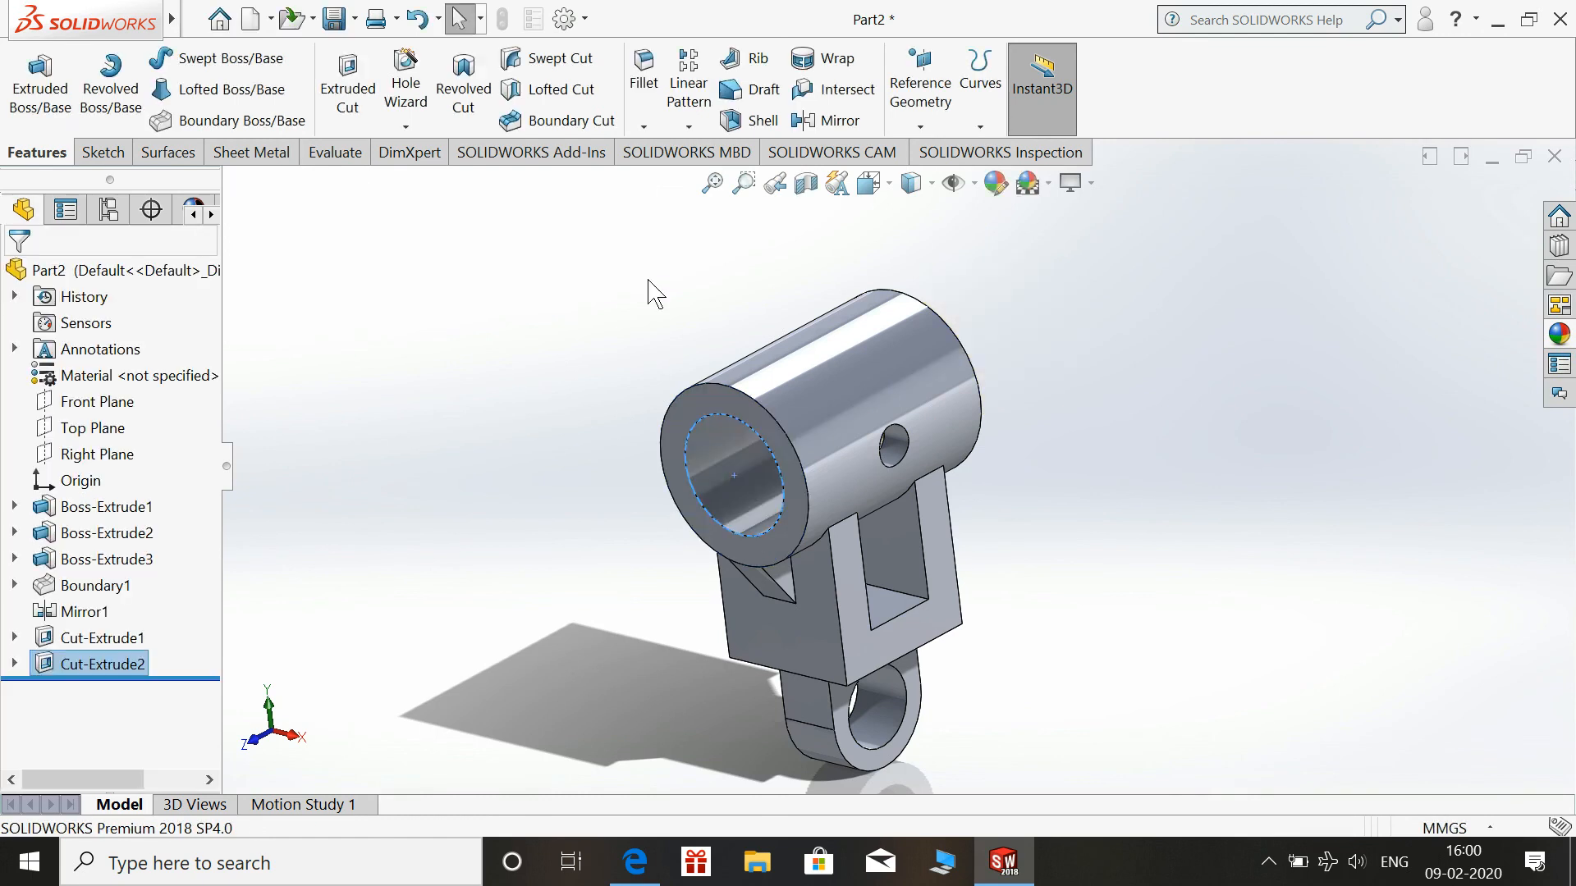
Compare the part with the PDF drawing, then add a 3 mm symmetric fillet to the two lower outer edges of the U-shaped block
middle_click_drag(574, 341, 527, 241)
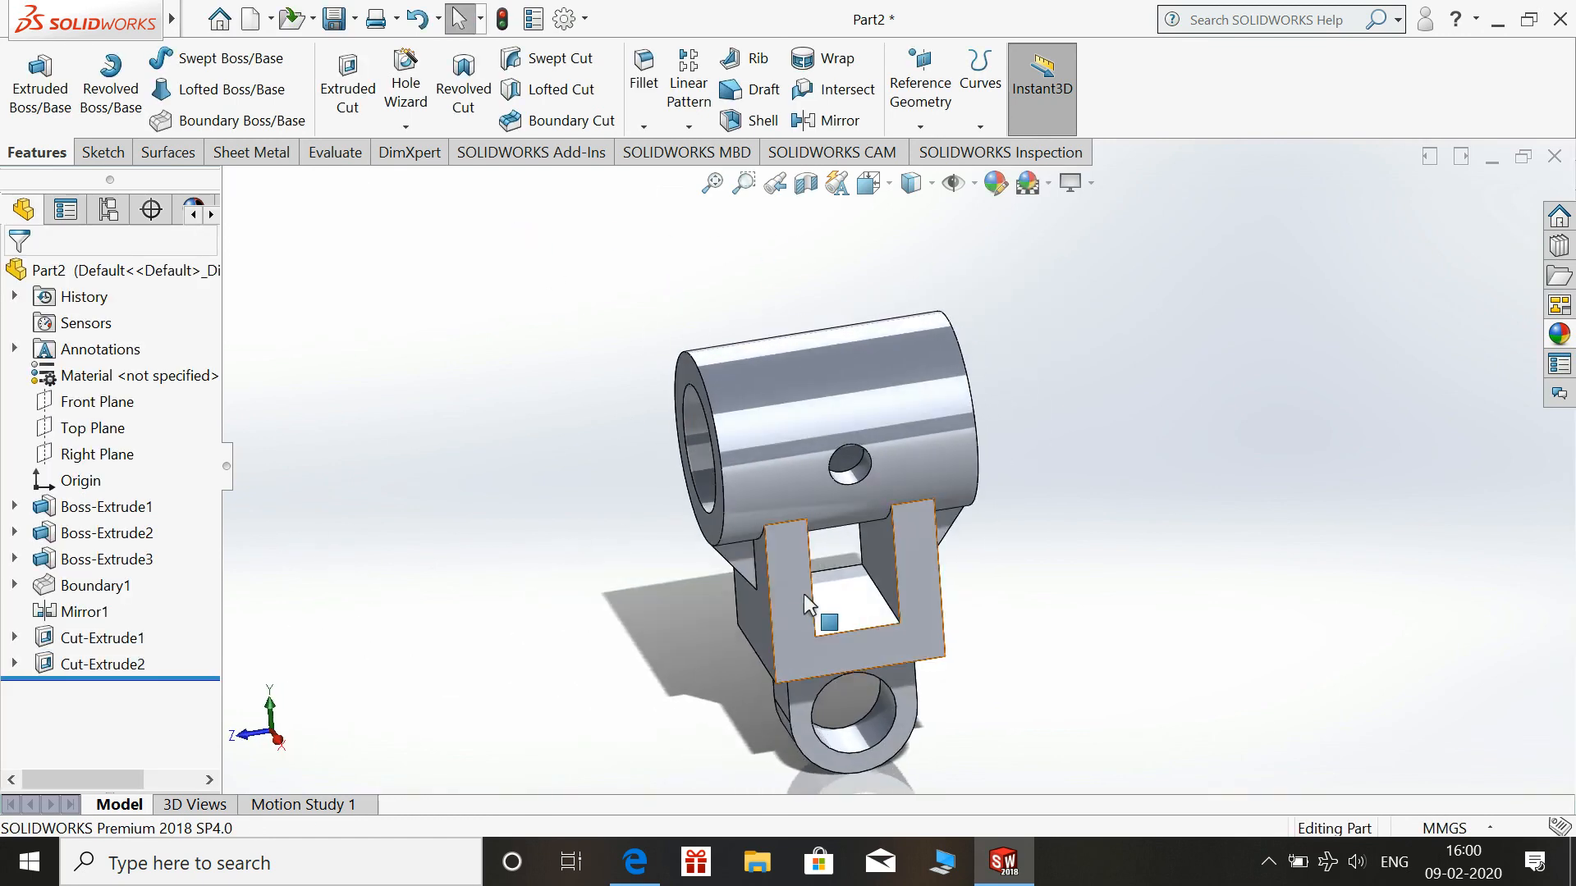
left_click(636, 860)
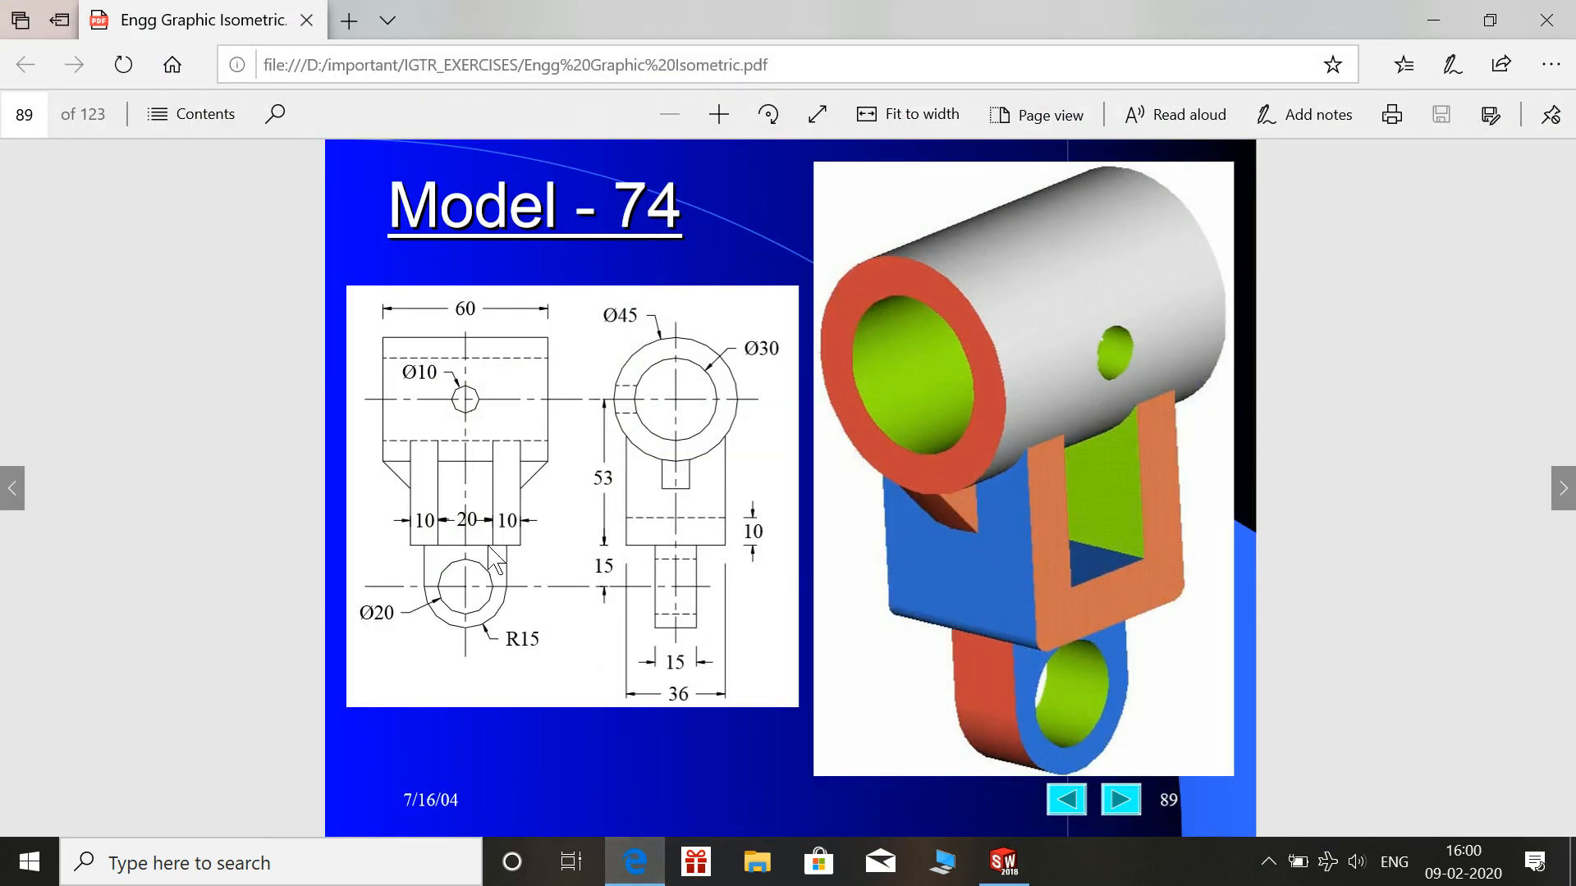
left_click(633, 858)
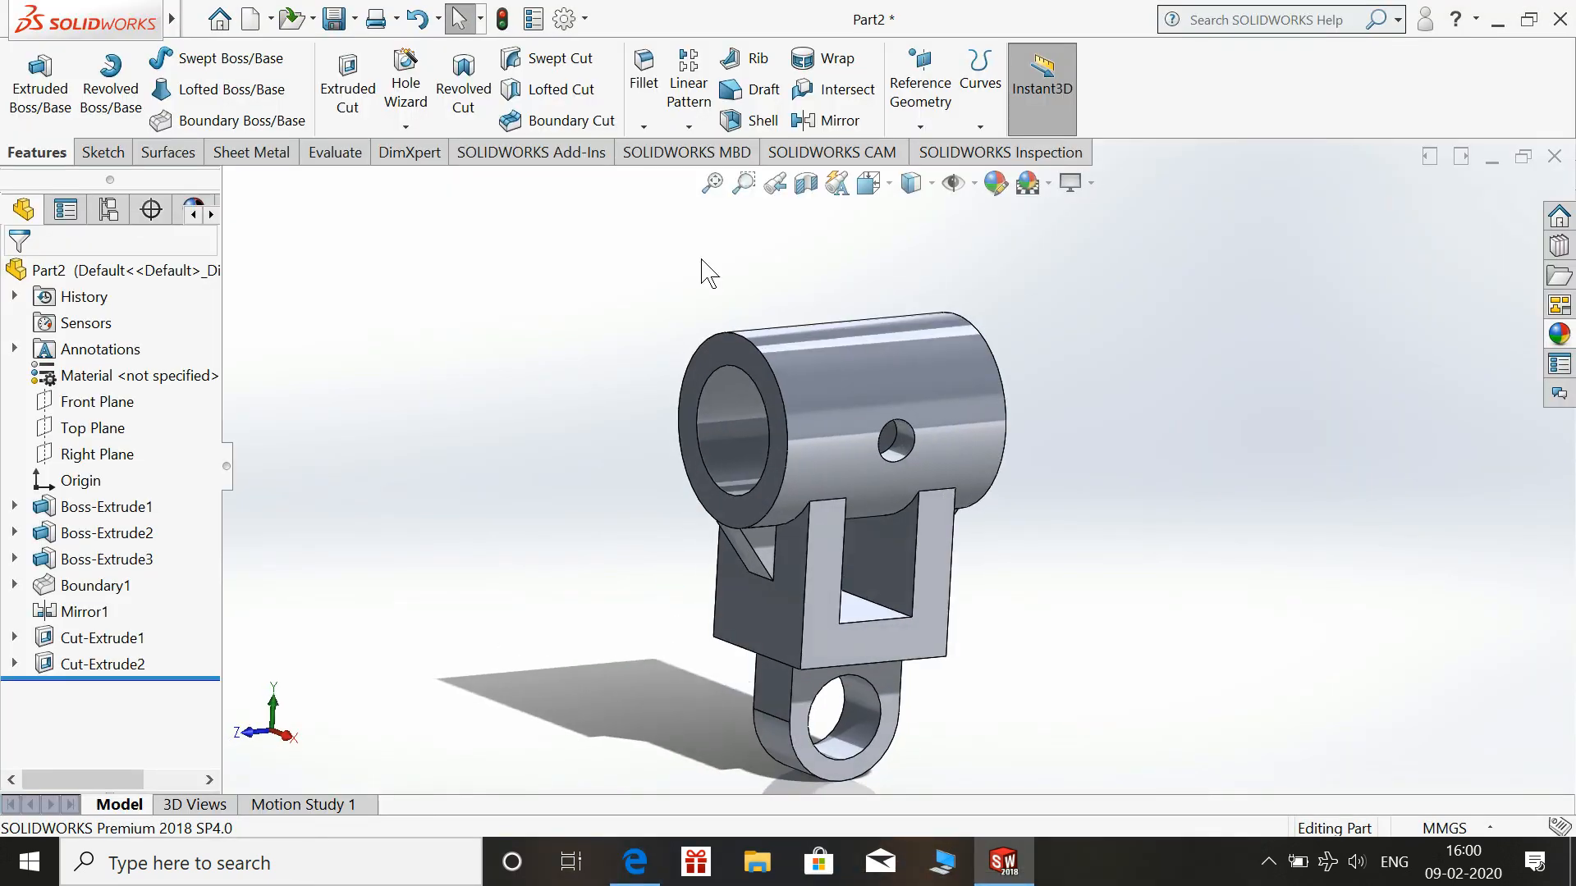
left_click(646, 69)
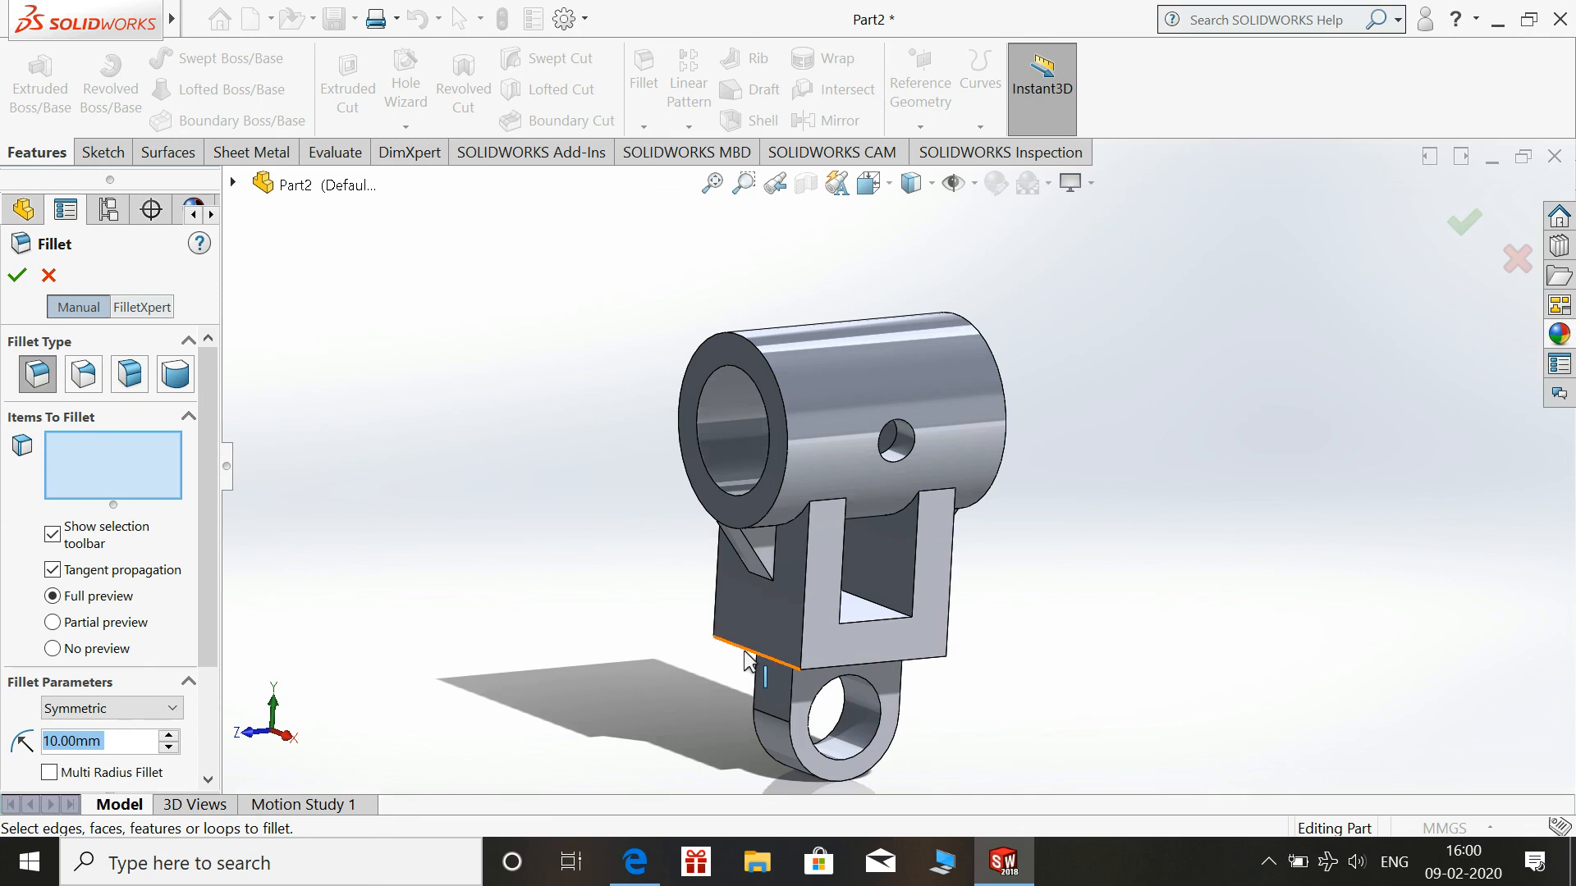
left_click(748, 657)
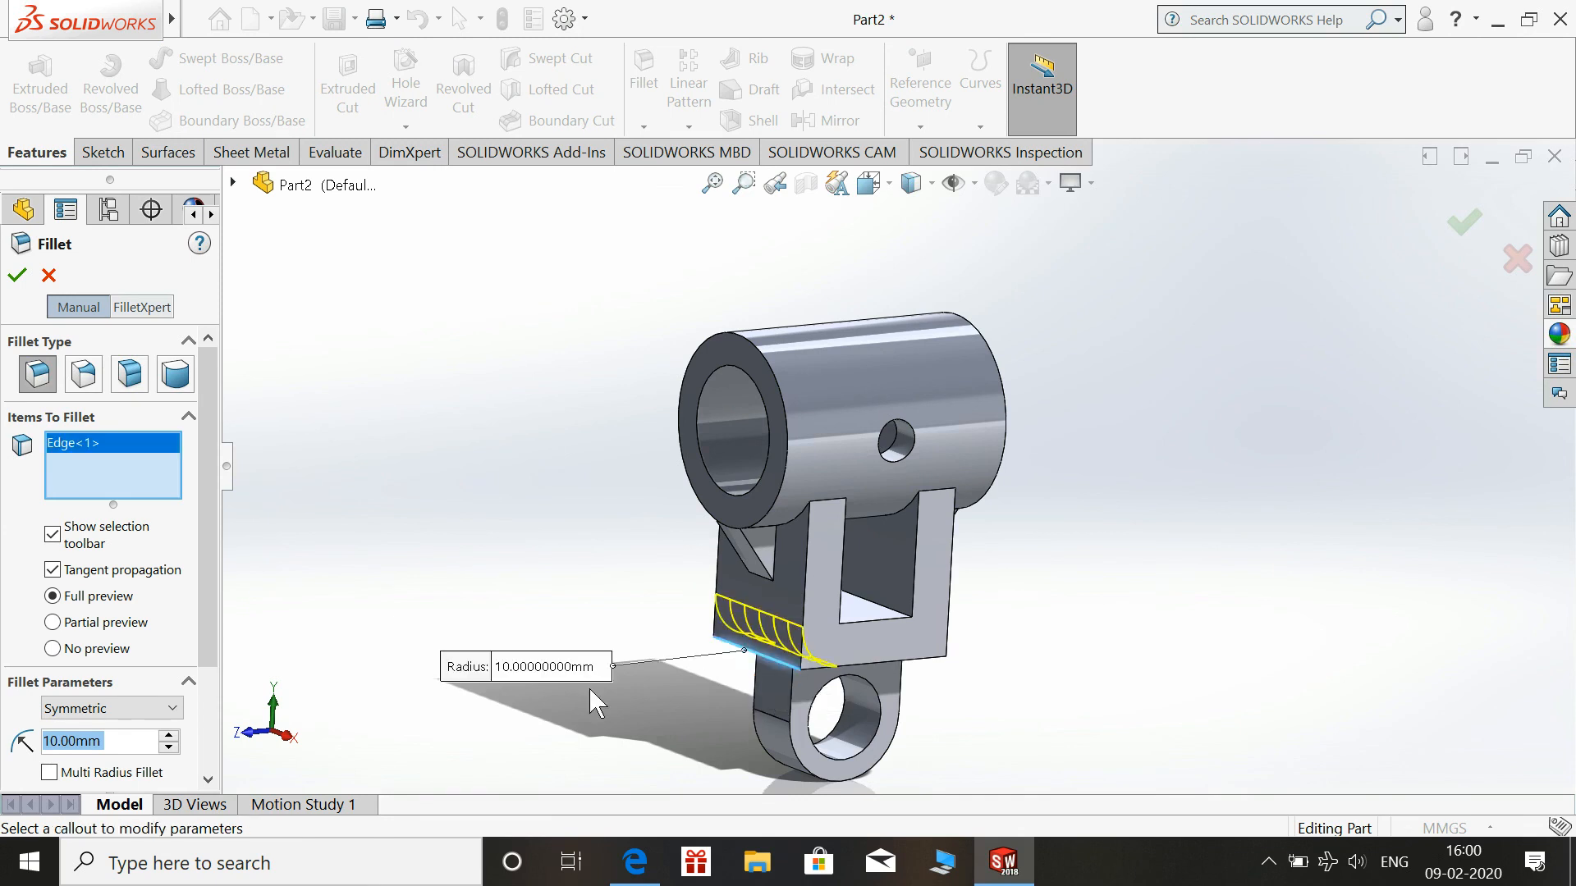
right_click(70, 742)
type("3")
key("Return")
middle_click_drag(1202, 578, 1127, 494)
left_click(926, 652)
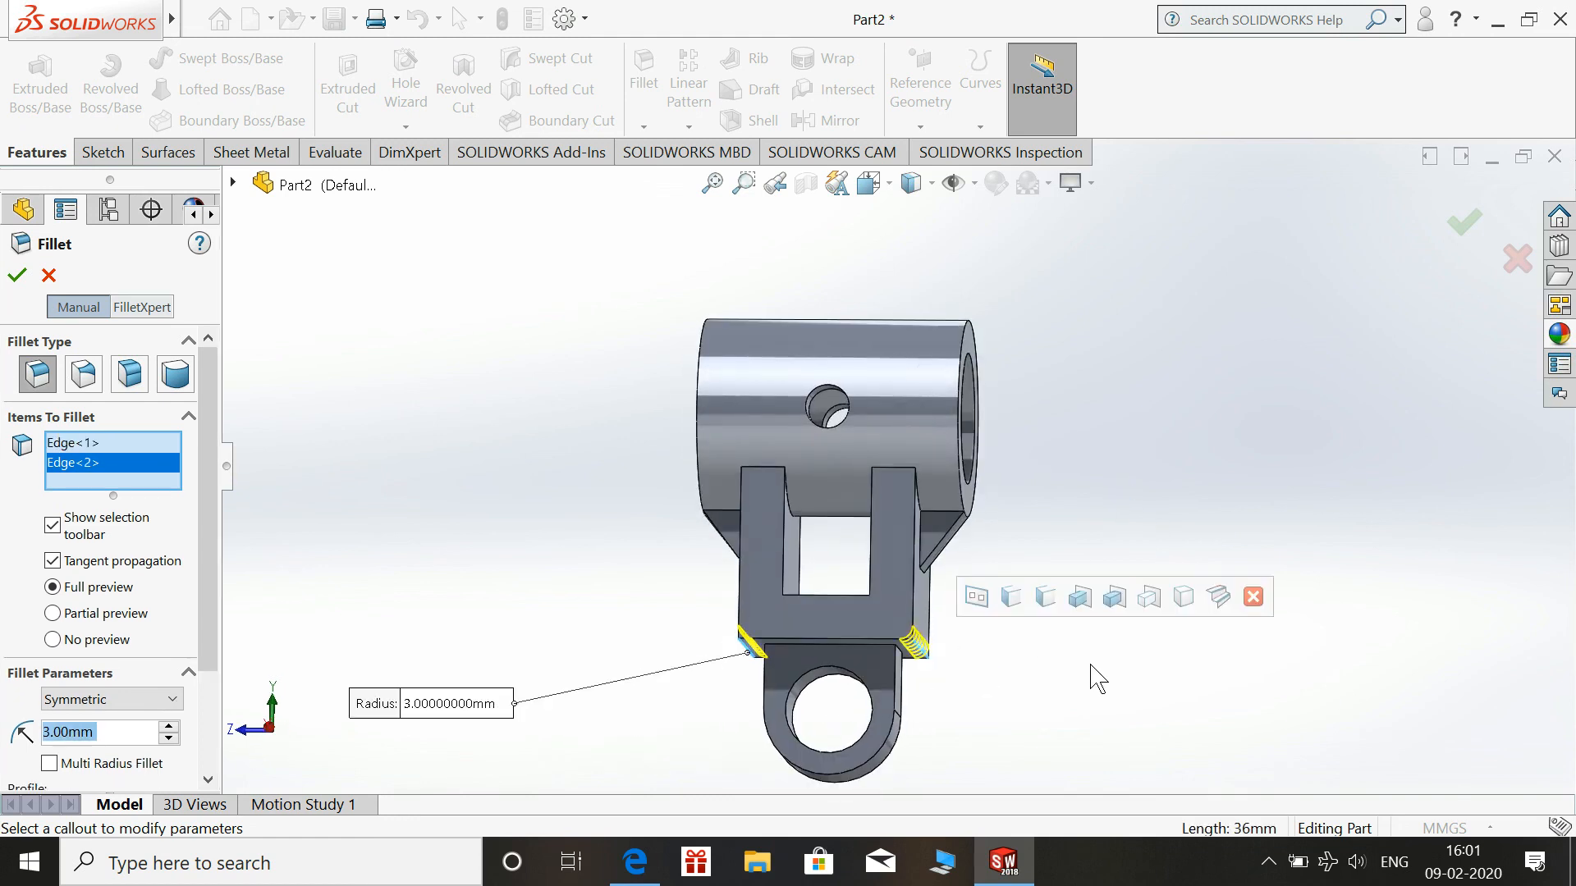
middle_click_drag(1096, 678, 1164, 717)
left_click(16, 275)
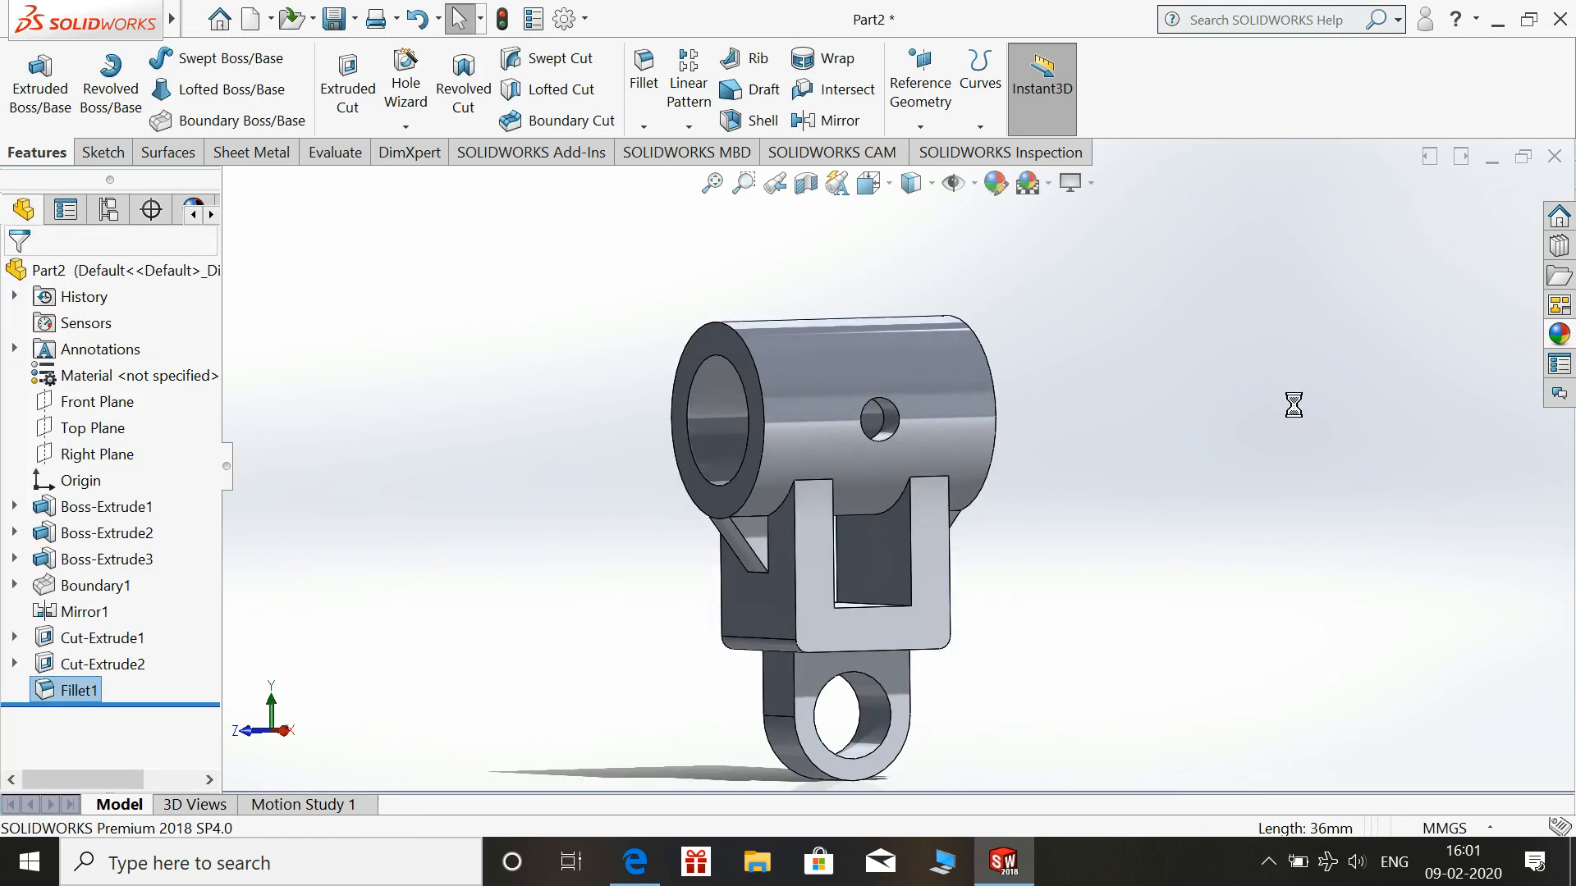
Set the isometric view and apply a bronze appearance from the Metal library to the whole part
middle_click_drag(1179, 475, 1261, 549)
key("space")
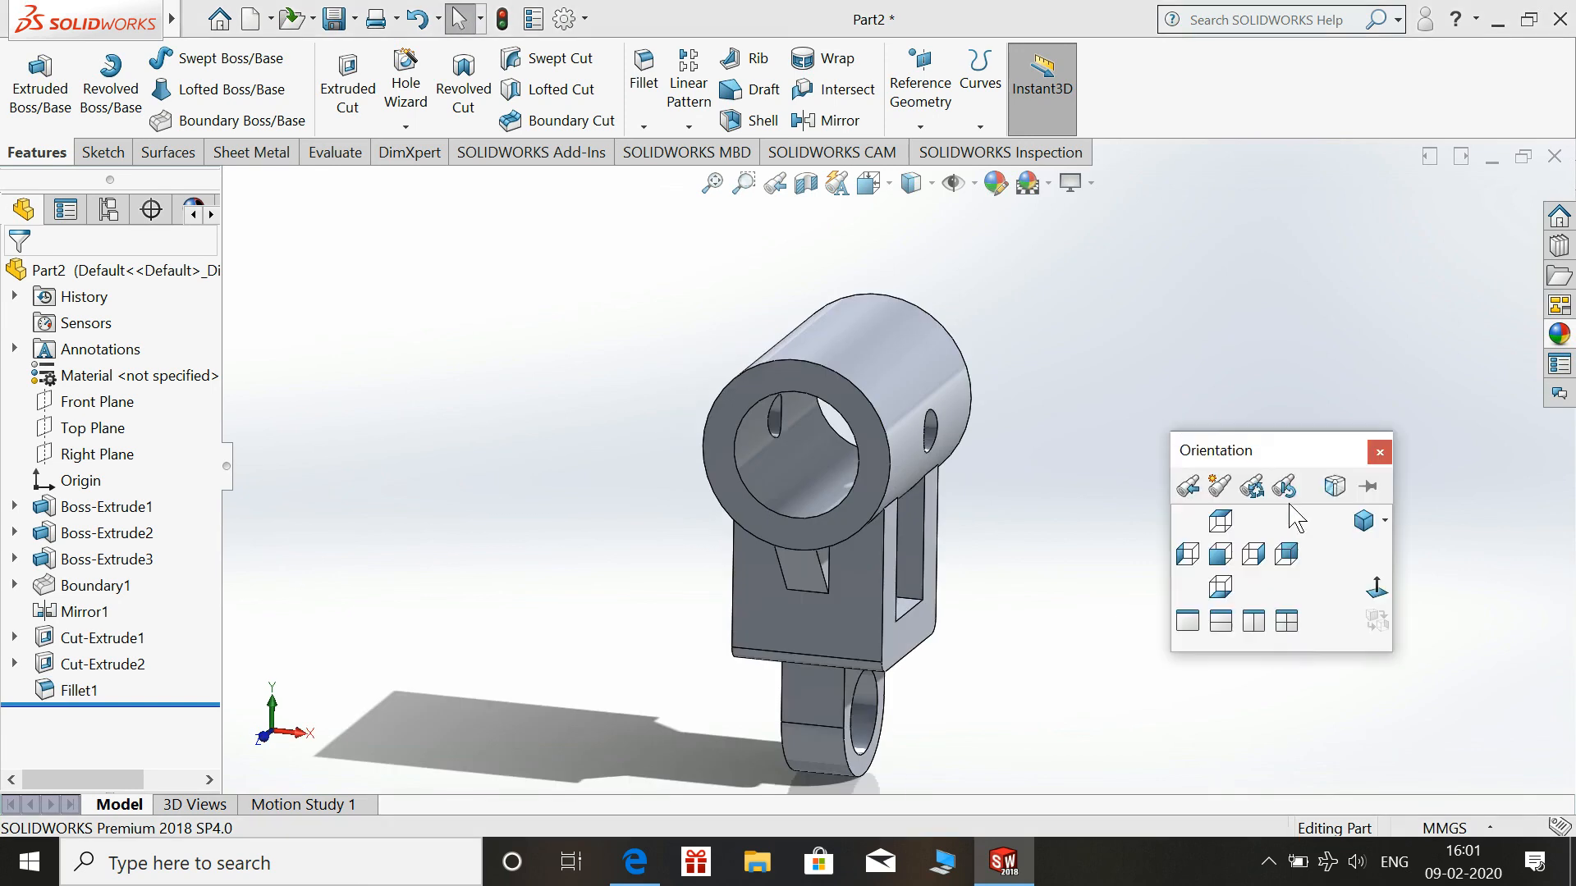
left_click(1362, 521)
scroll(1077, 465, "up", 1)
scroll(781, 260, "down", 1)
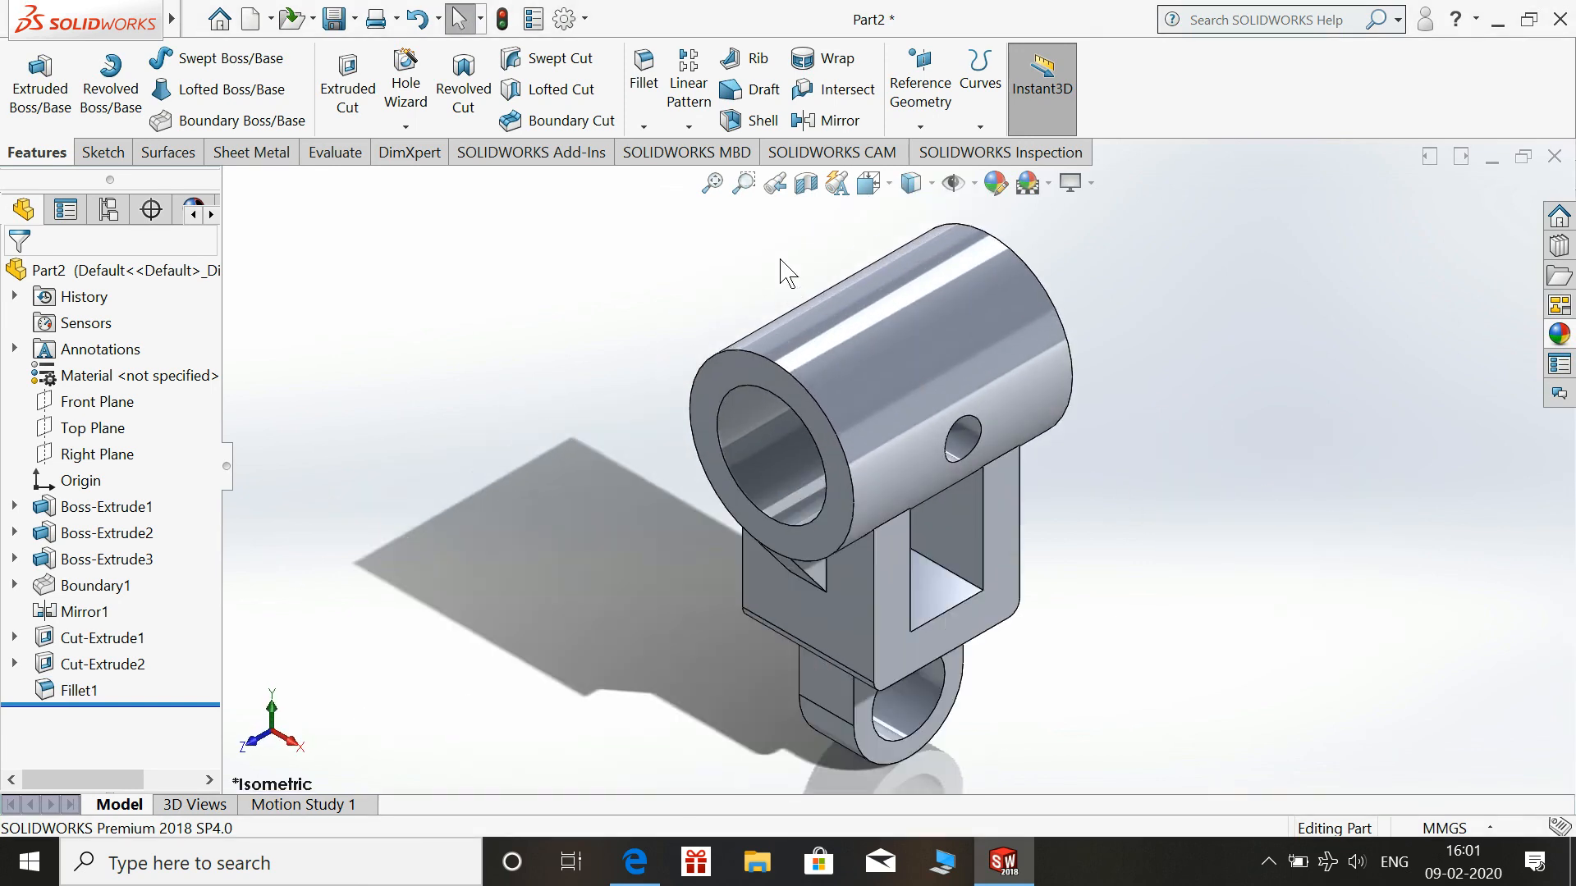
left_click(1560, 332)
scroll(1445, 532, "up", 5)
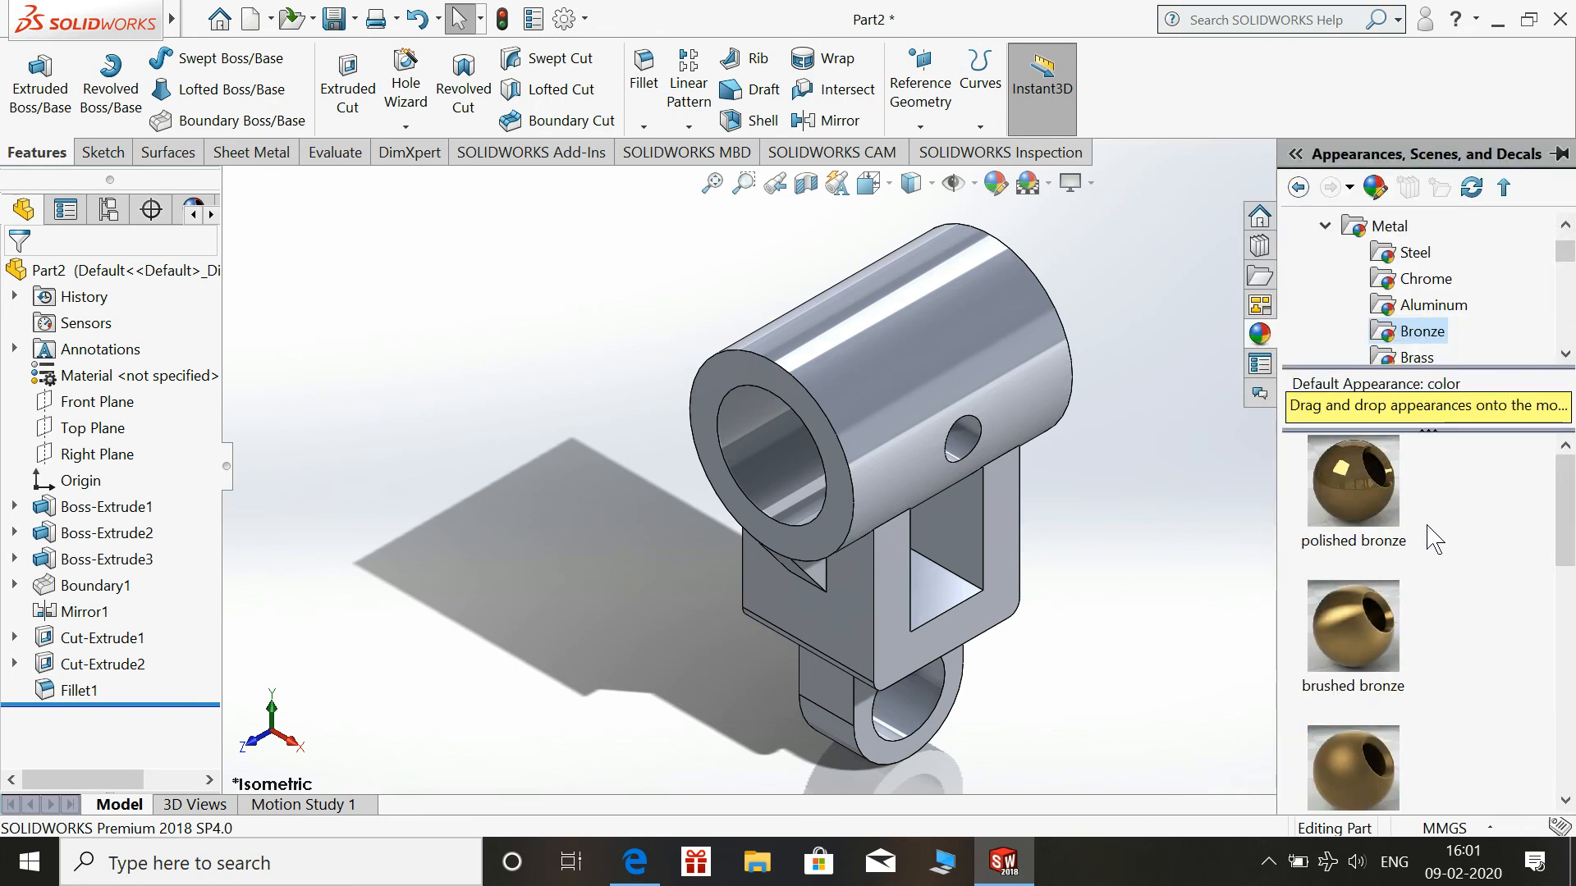
scroll(1444, 706, "down", 3)
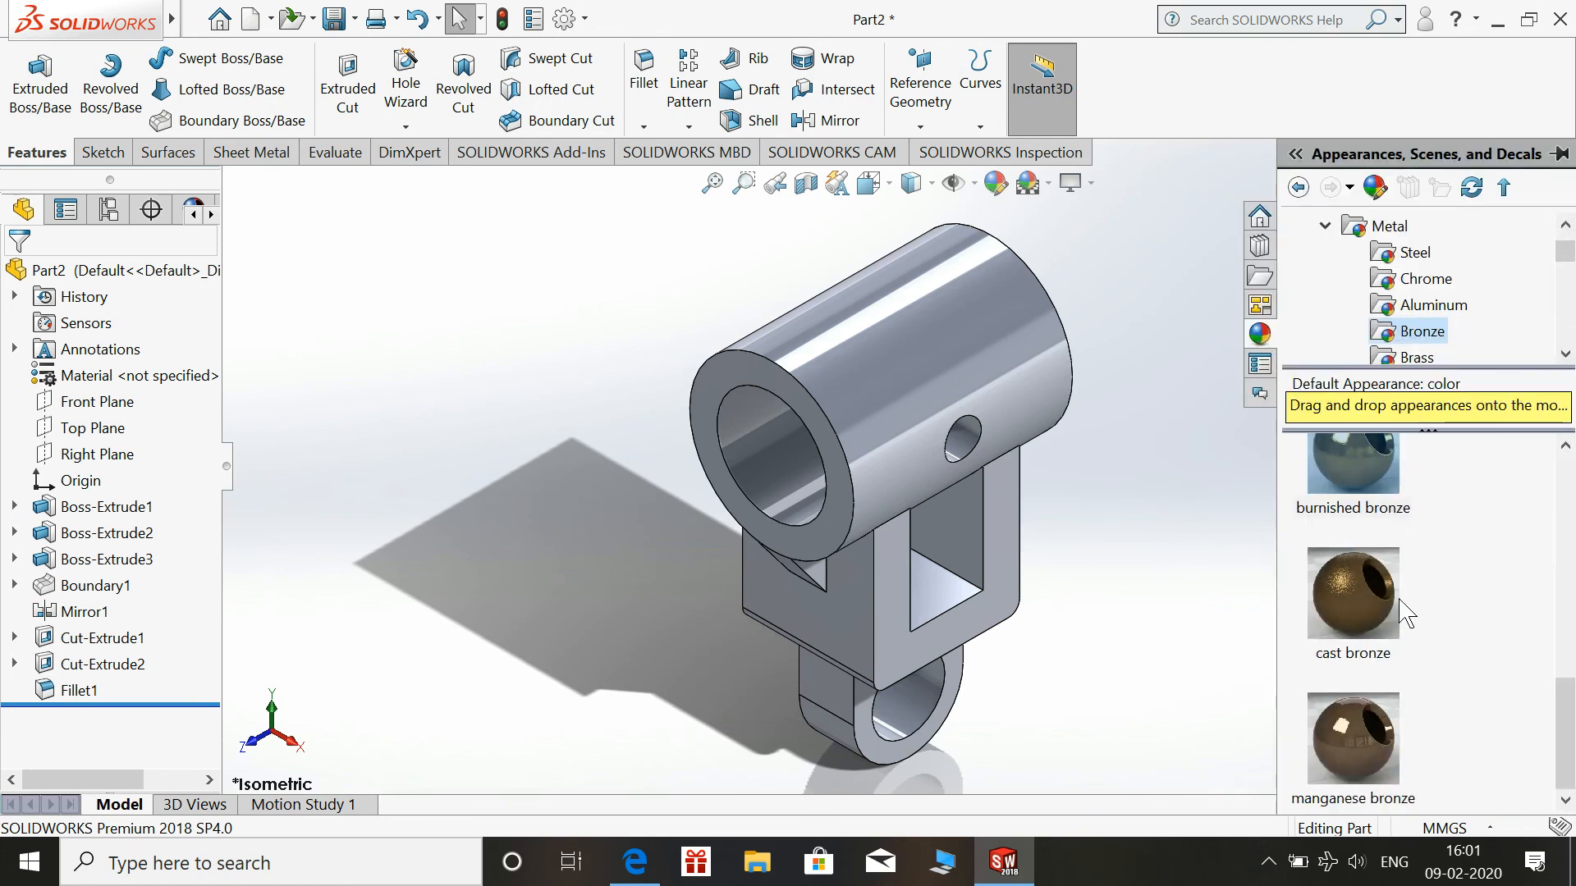
mouse_move(1366, 464)
left_click_drag(1371, 462, 981, 405)
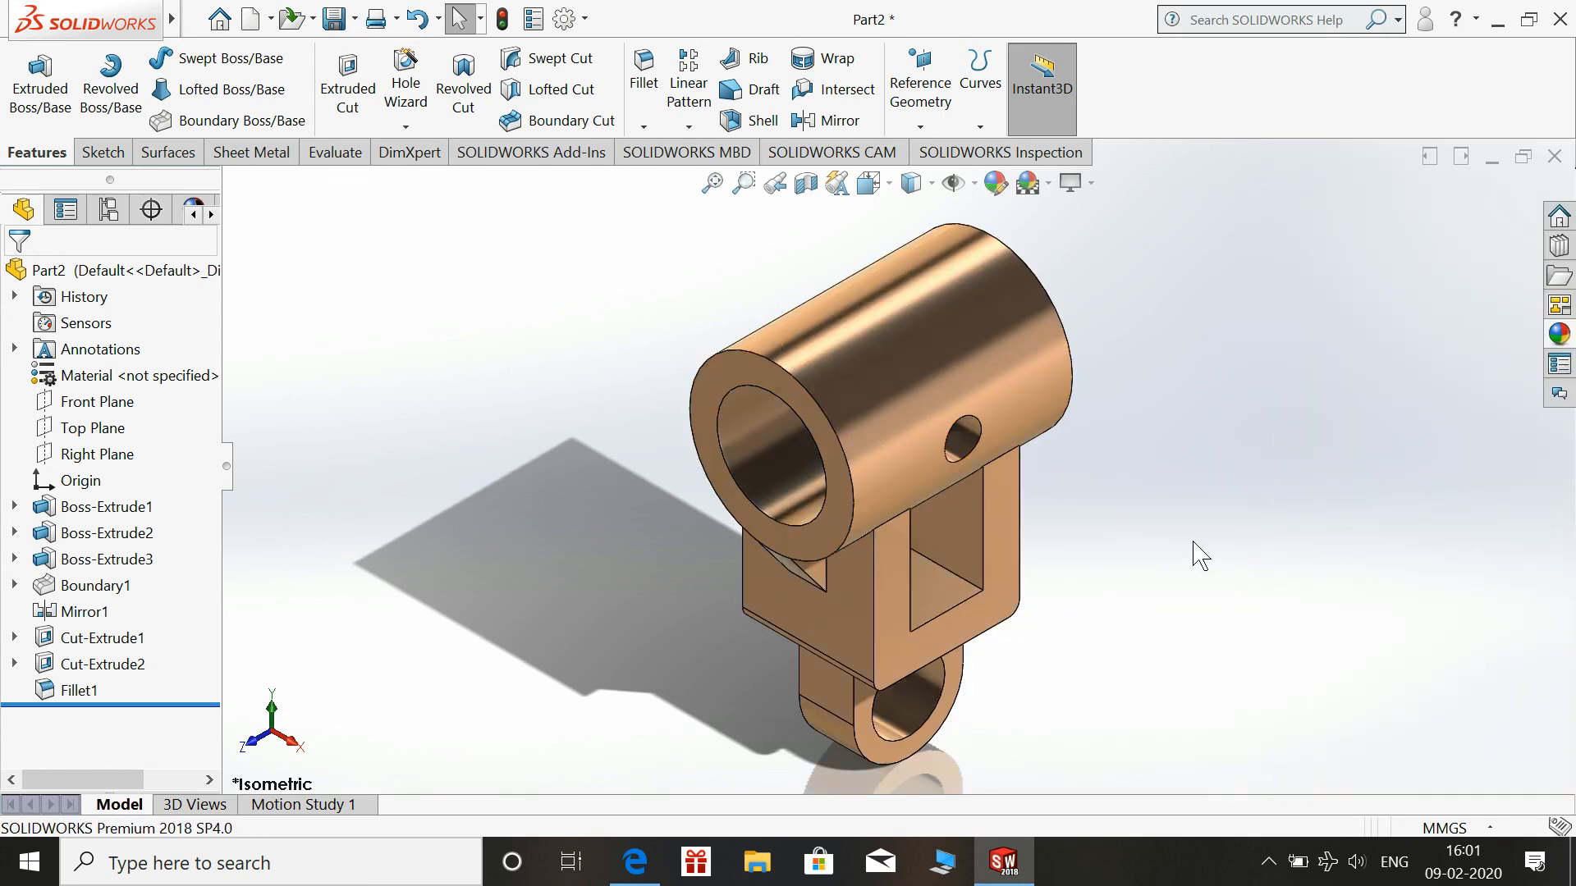